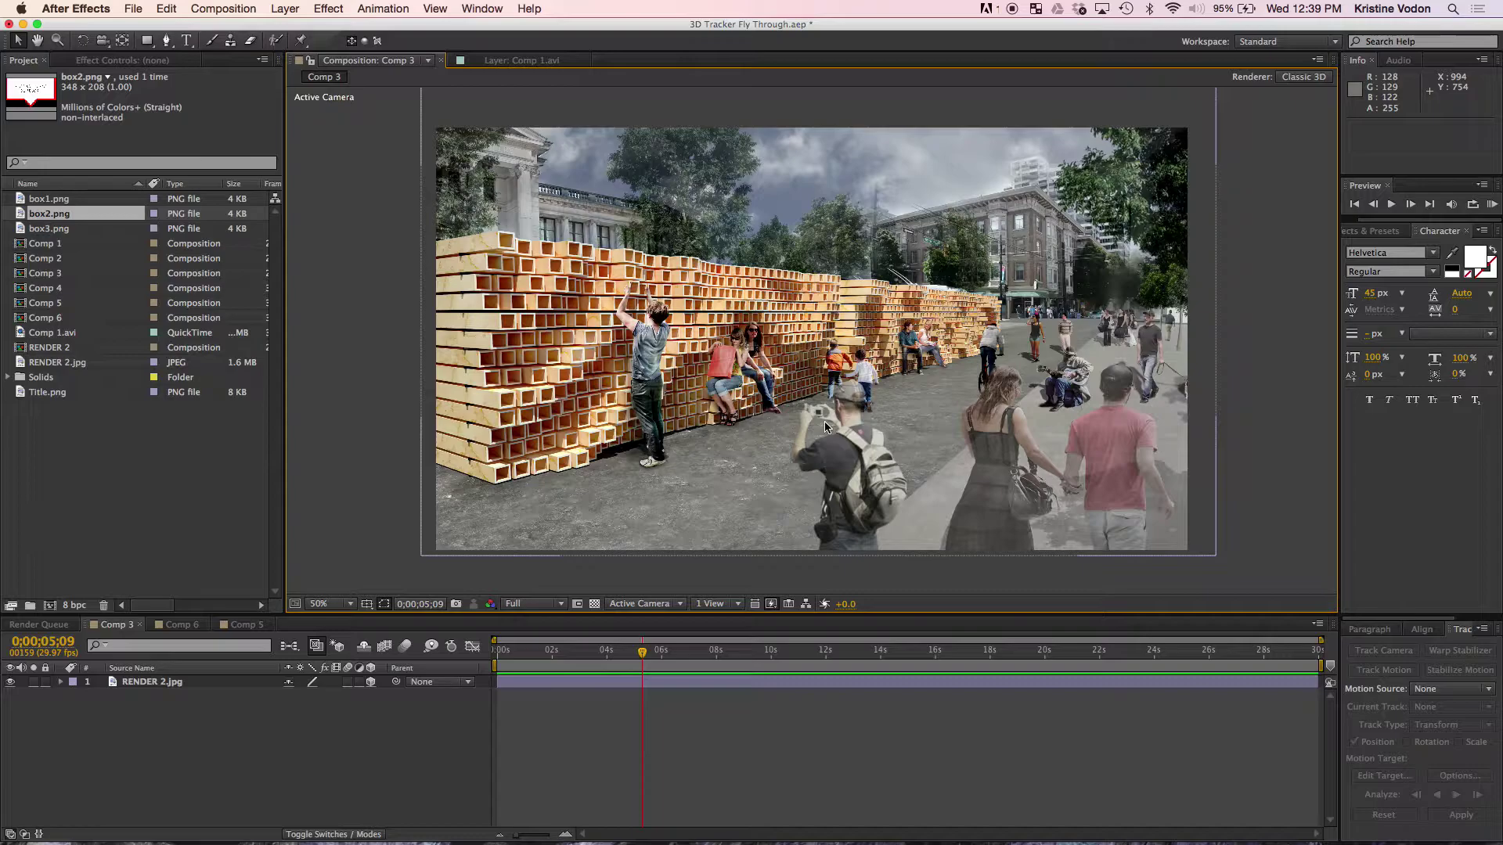
Reposition the RENDER 2.jpg layer within the composition frame to about 1008, 515.
{"action": "left_click", "coordinate": [236, 742]}
{"action": "left_click", "coordinate": [204, 685]}
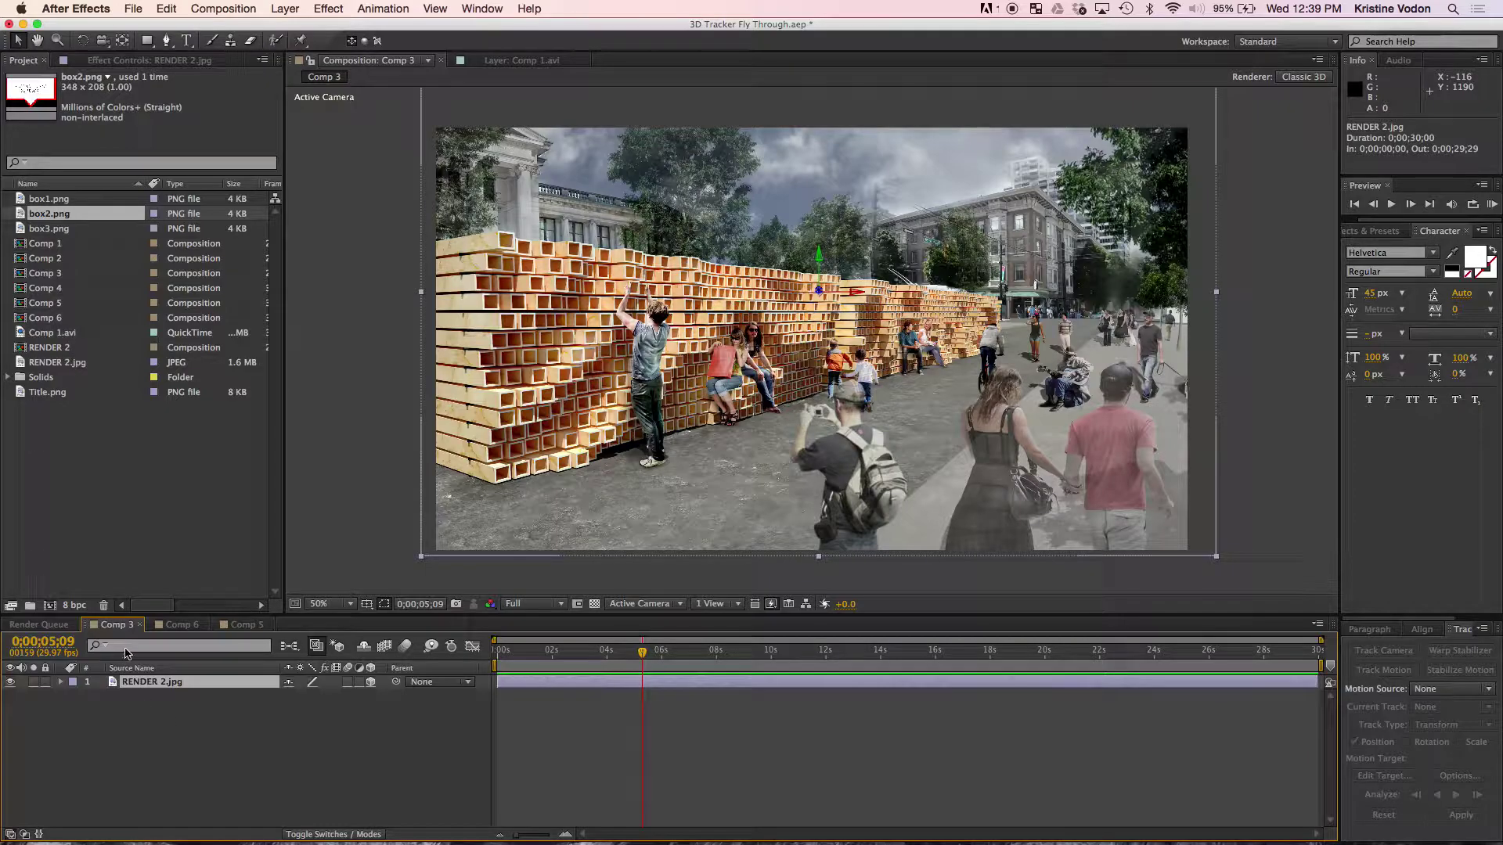
{"action": "left_click", "coordinate": [917, 445]}
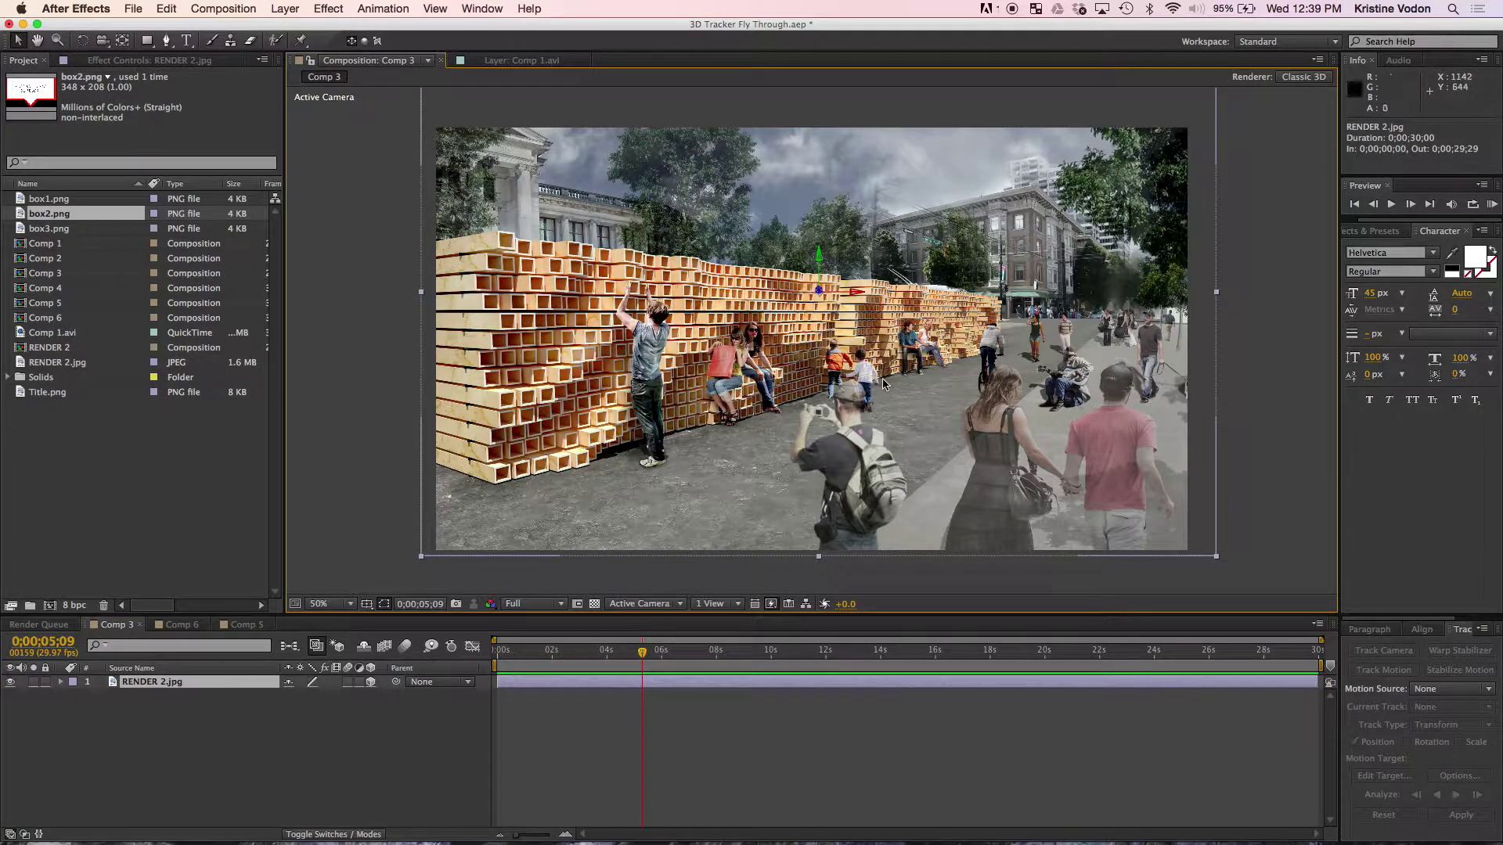
{"action": "left_click_drag", "start_coordinate": [965, 317], "coordinate": [923, 367]}
{"action": "left_click_drag", "start_coordinate": [641, 388], "coordinate": [659, 387]}
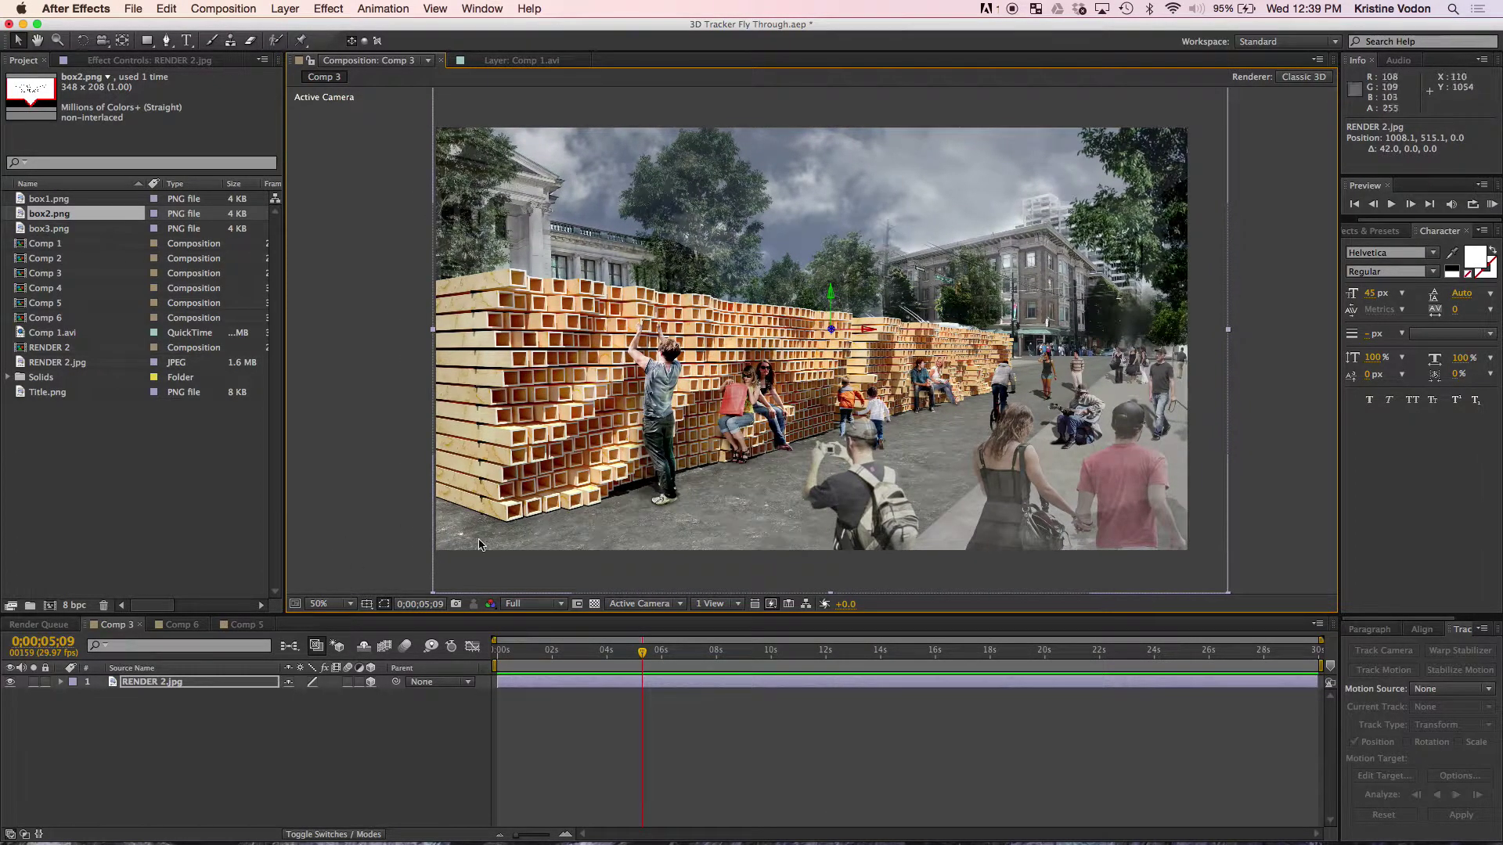
Add a new two-node camera with the 50mm preset to the composition.
{"action": "left_click", "coordinate": [298, 710]}
{"action": "right_click", "coordinate": [166, 747]}
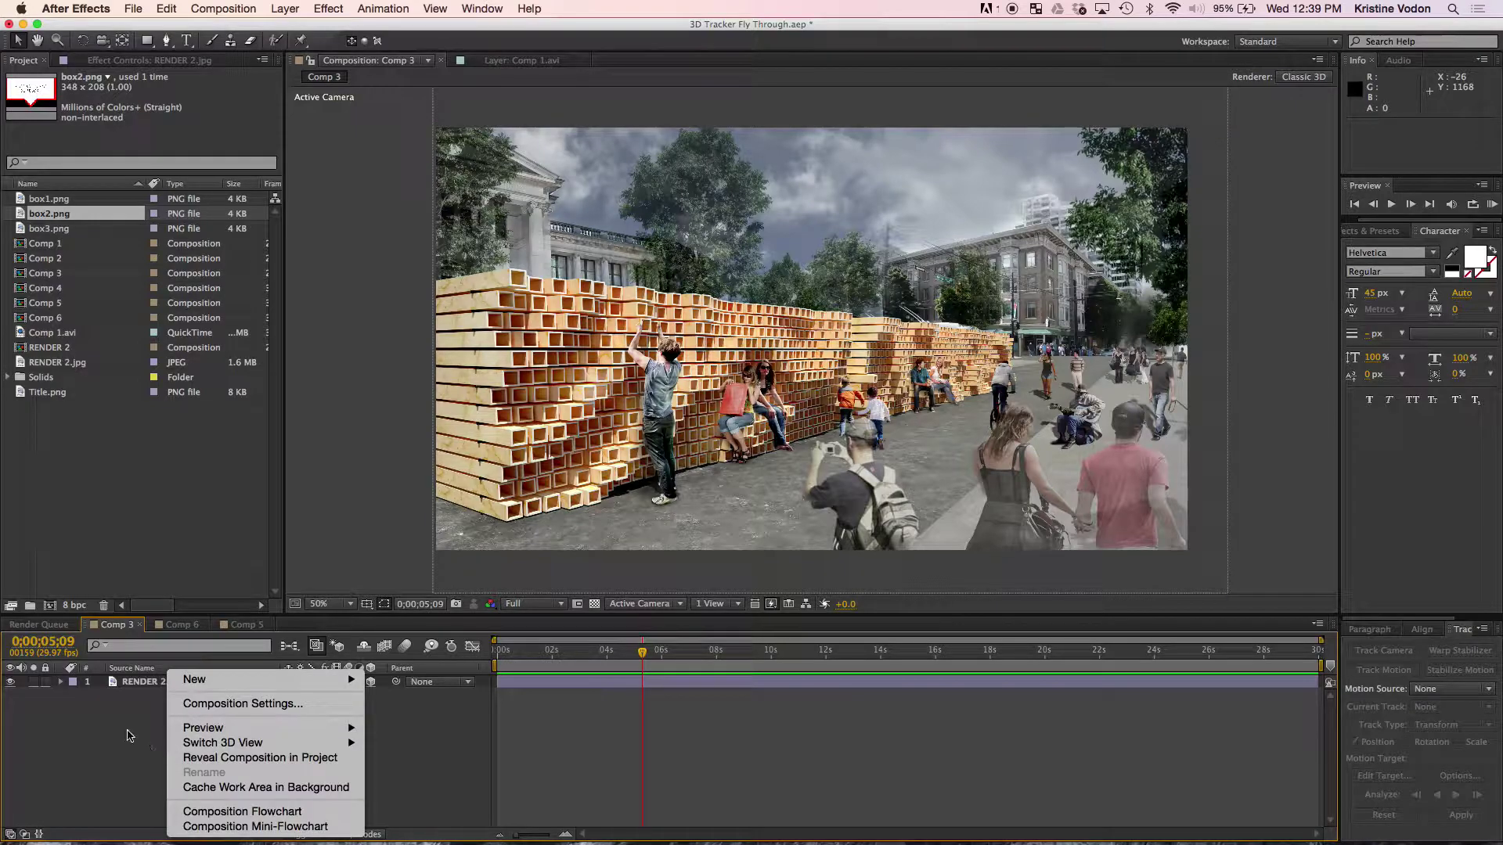
{"action": "mouse_move", "coordinate": [223, 681]}
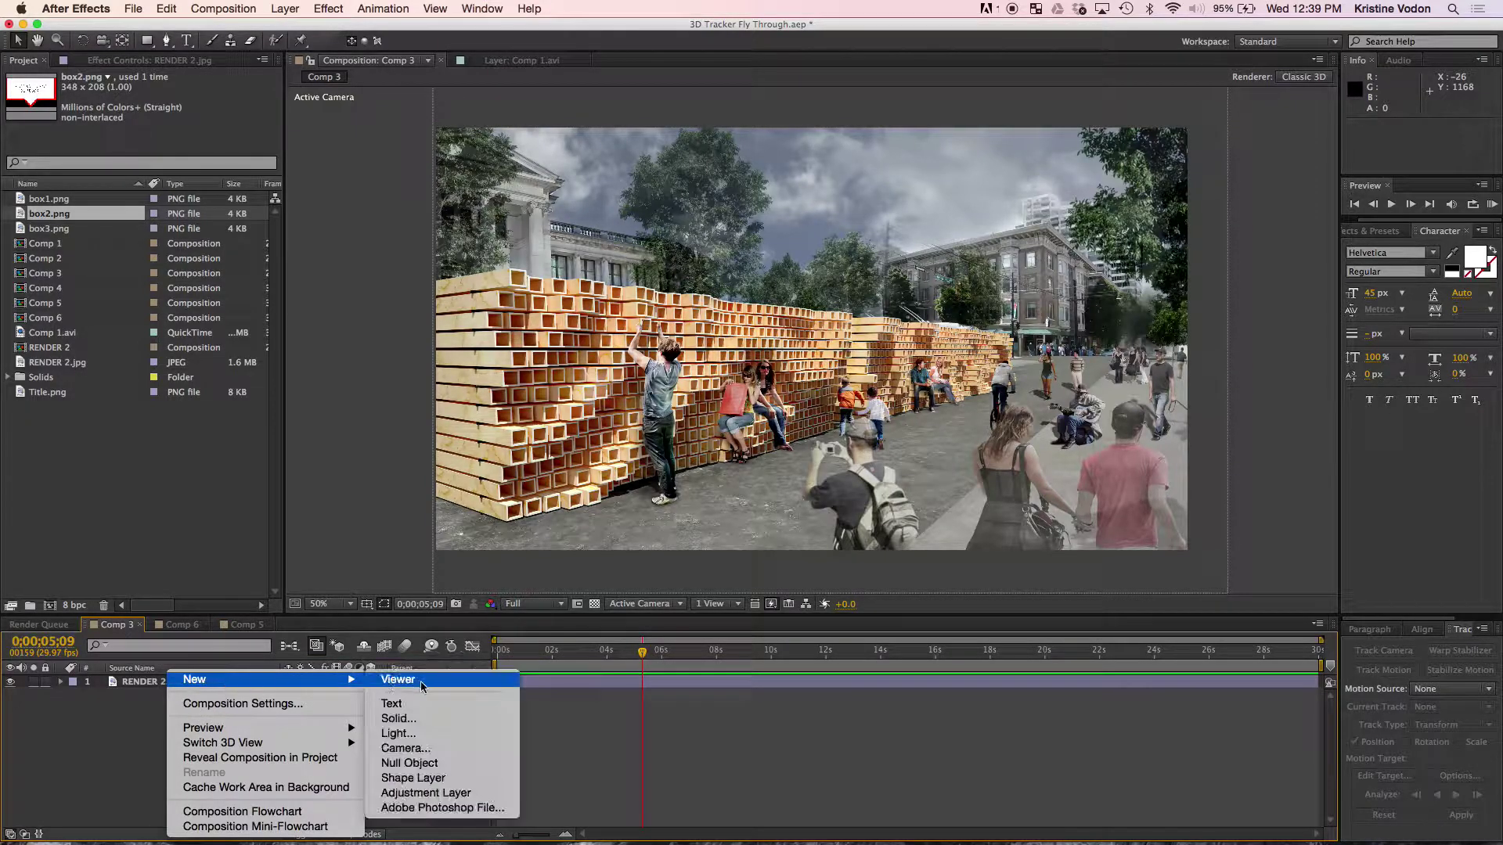
{"action": "left_click", "coordinate": [415, 750]}
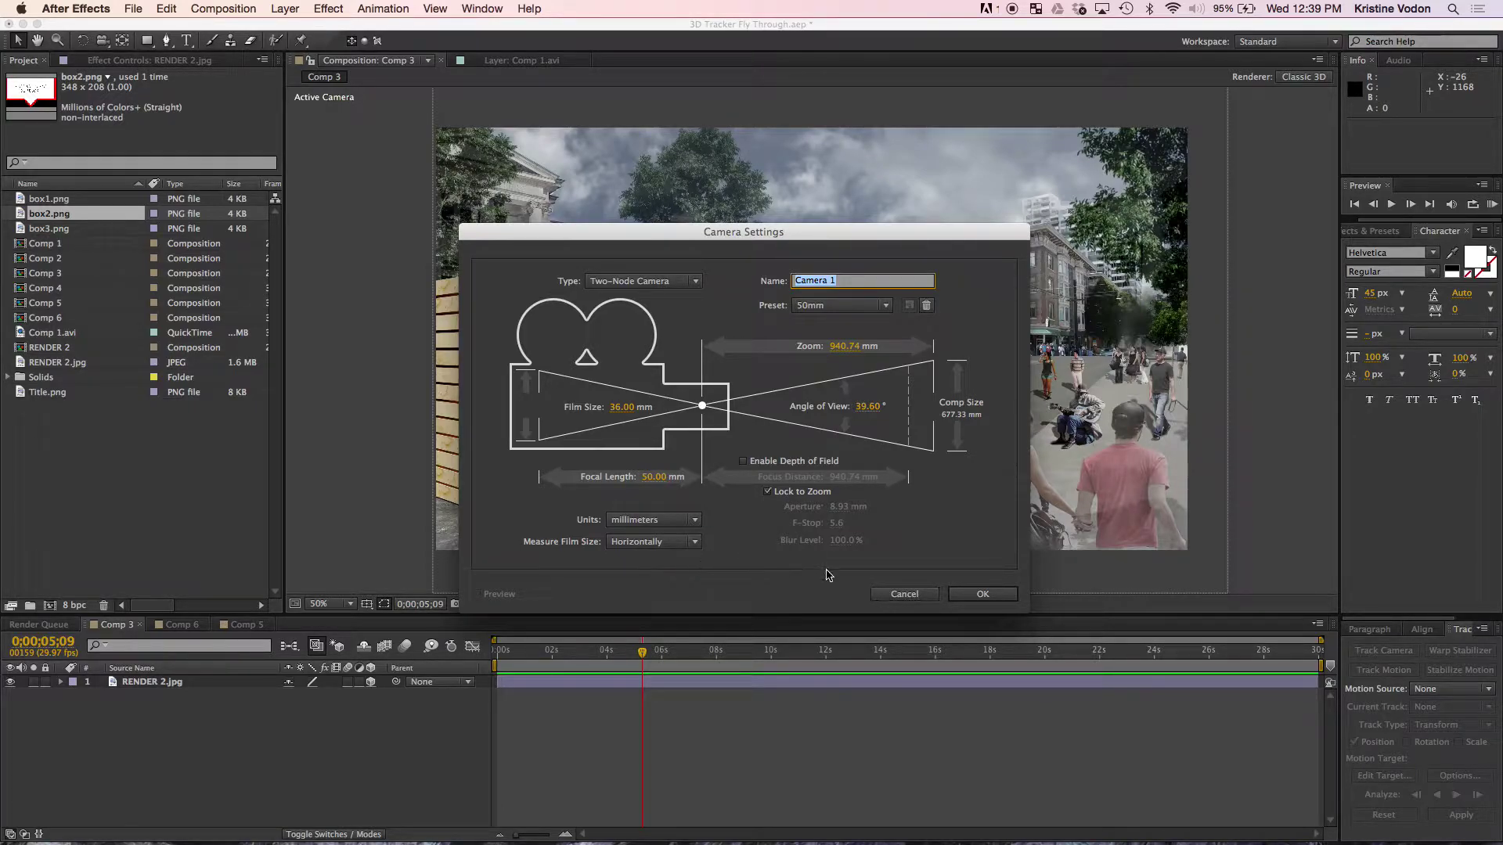
{"action": "left_click", "coordinate": [982, 596]}
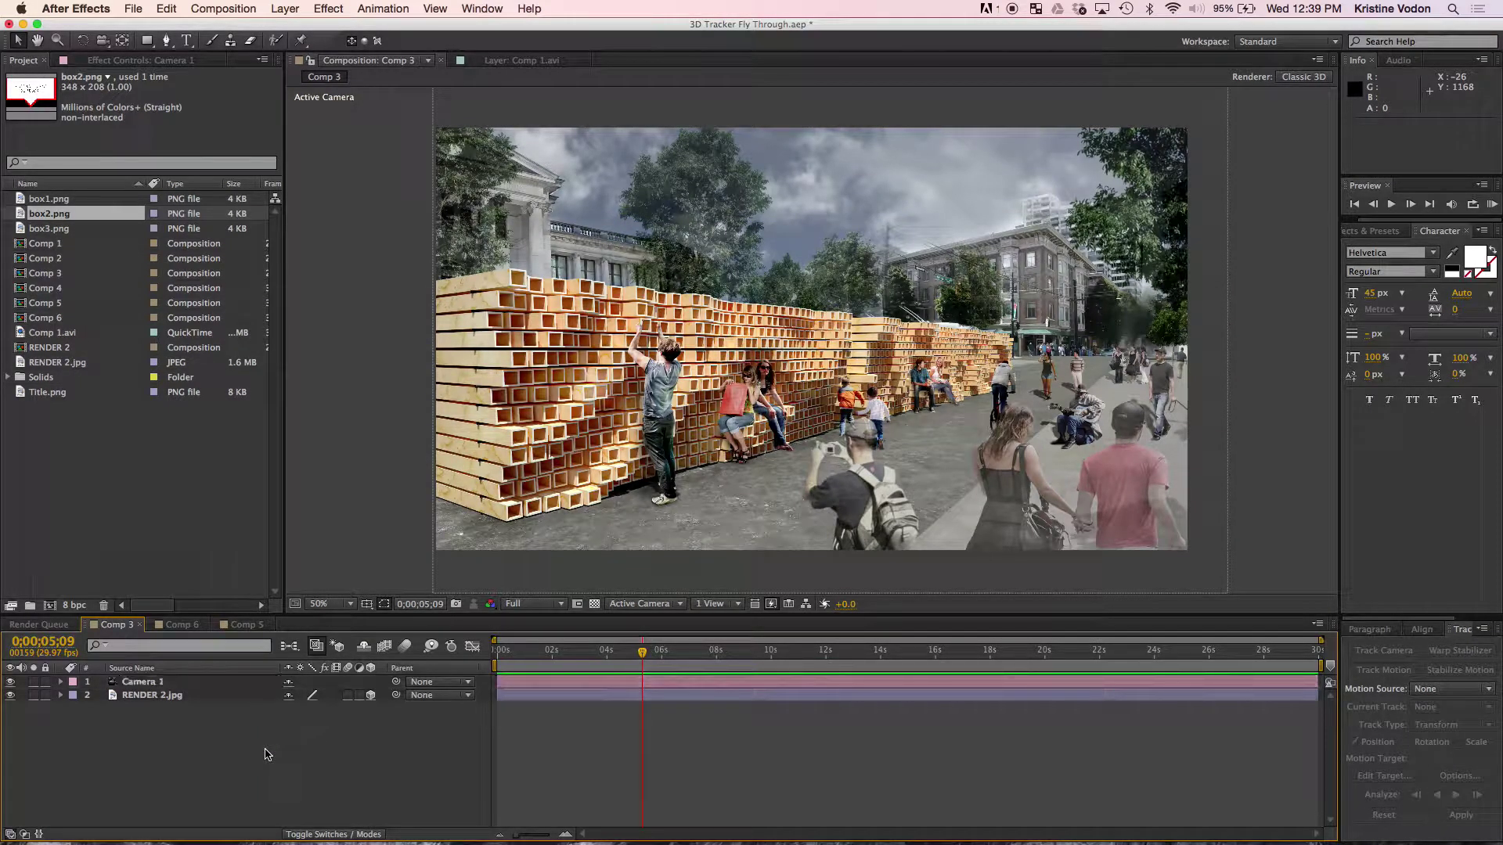
Add a null object and parent the camera to it.
{"action": "right_click", "coordinate": [210, 756]}
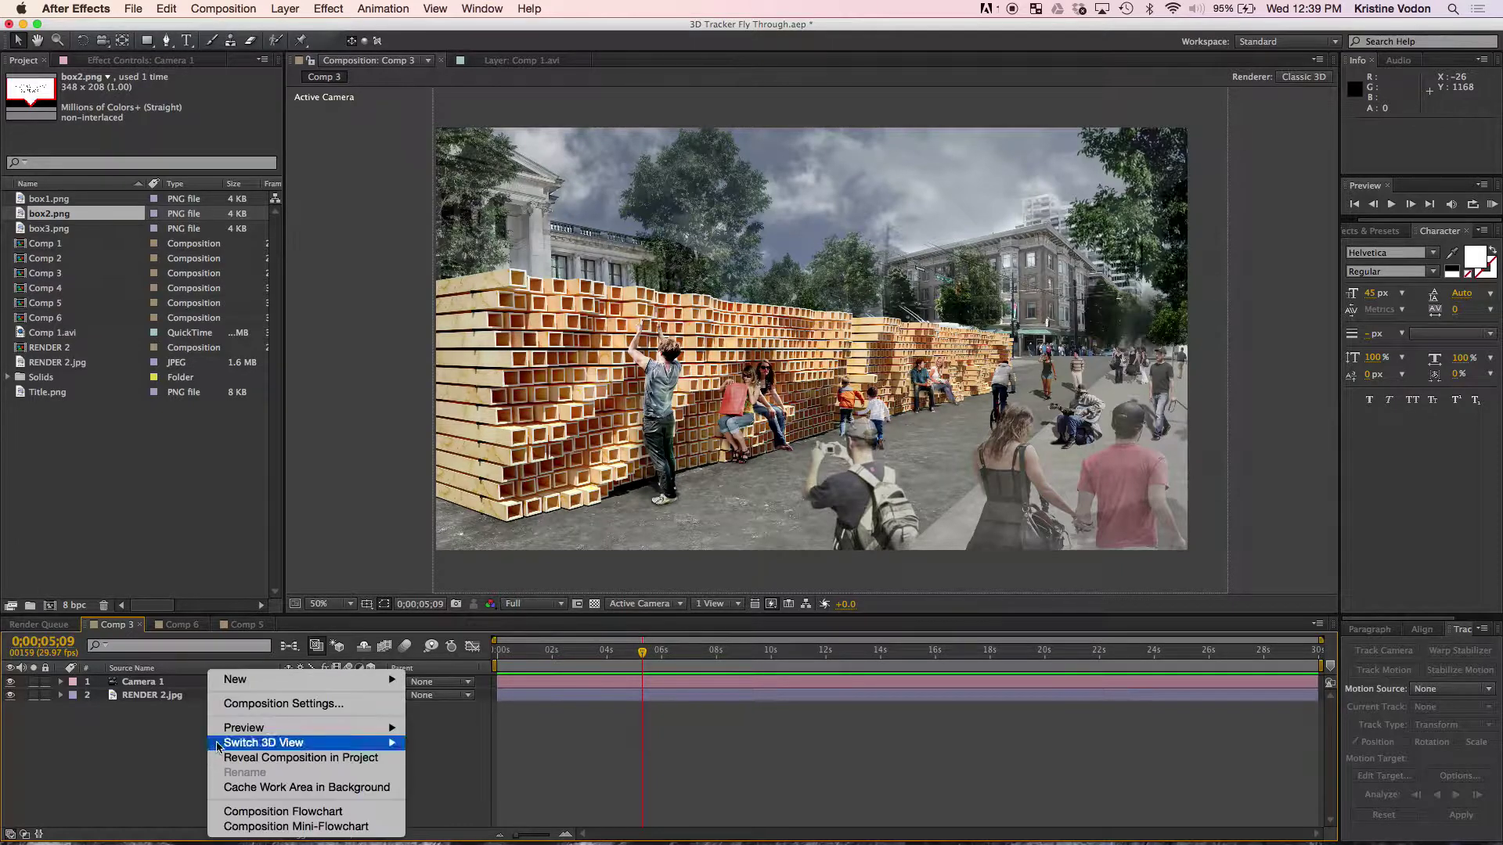
{"action": "mouse_move", "coordinate": [283, 689]}
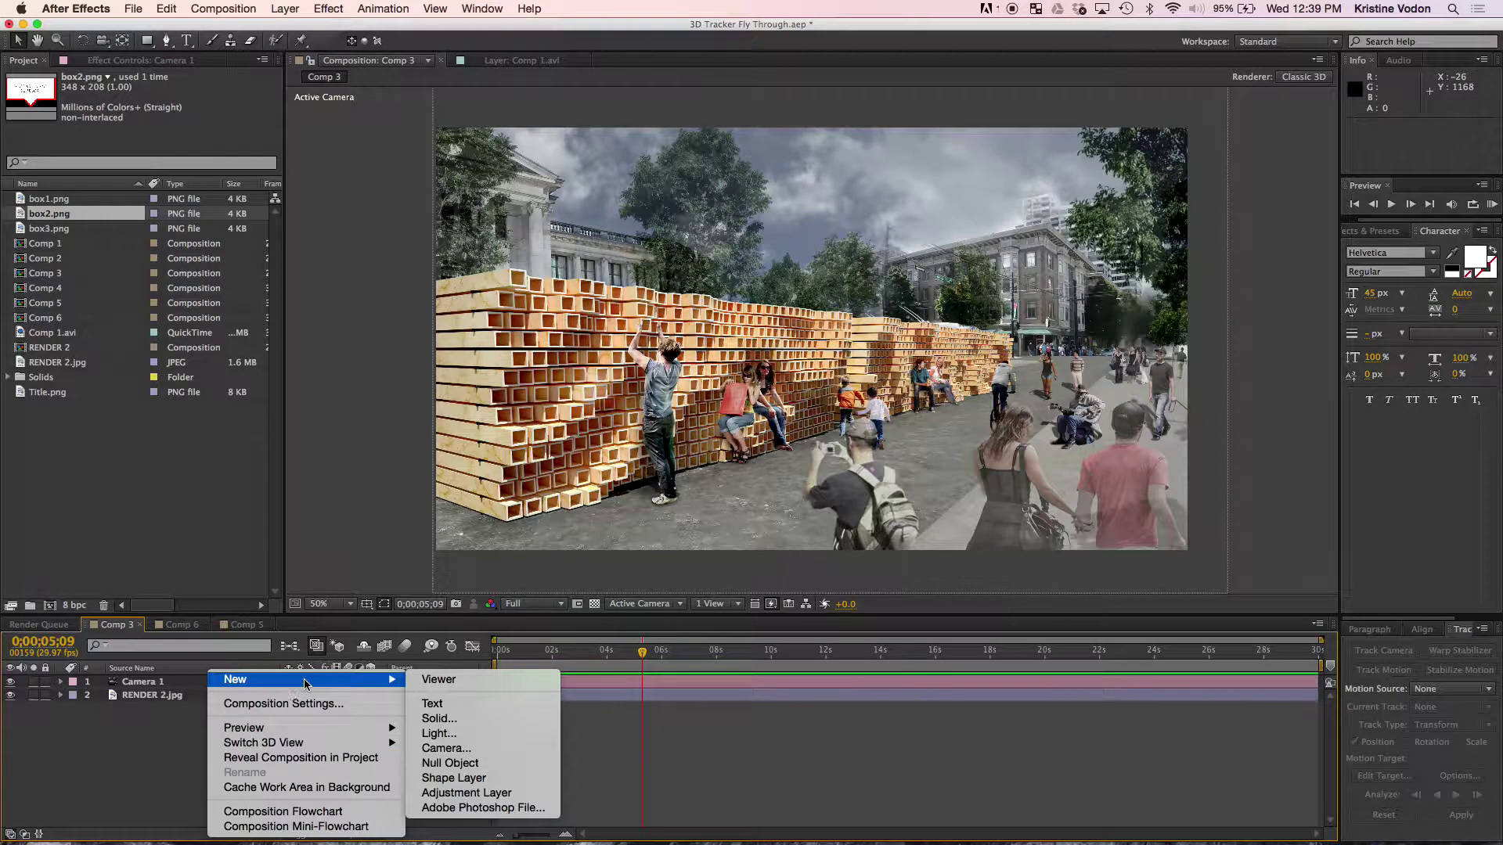
{"action": "left_click", "coordinate": [452, 764]}
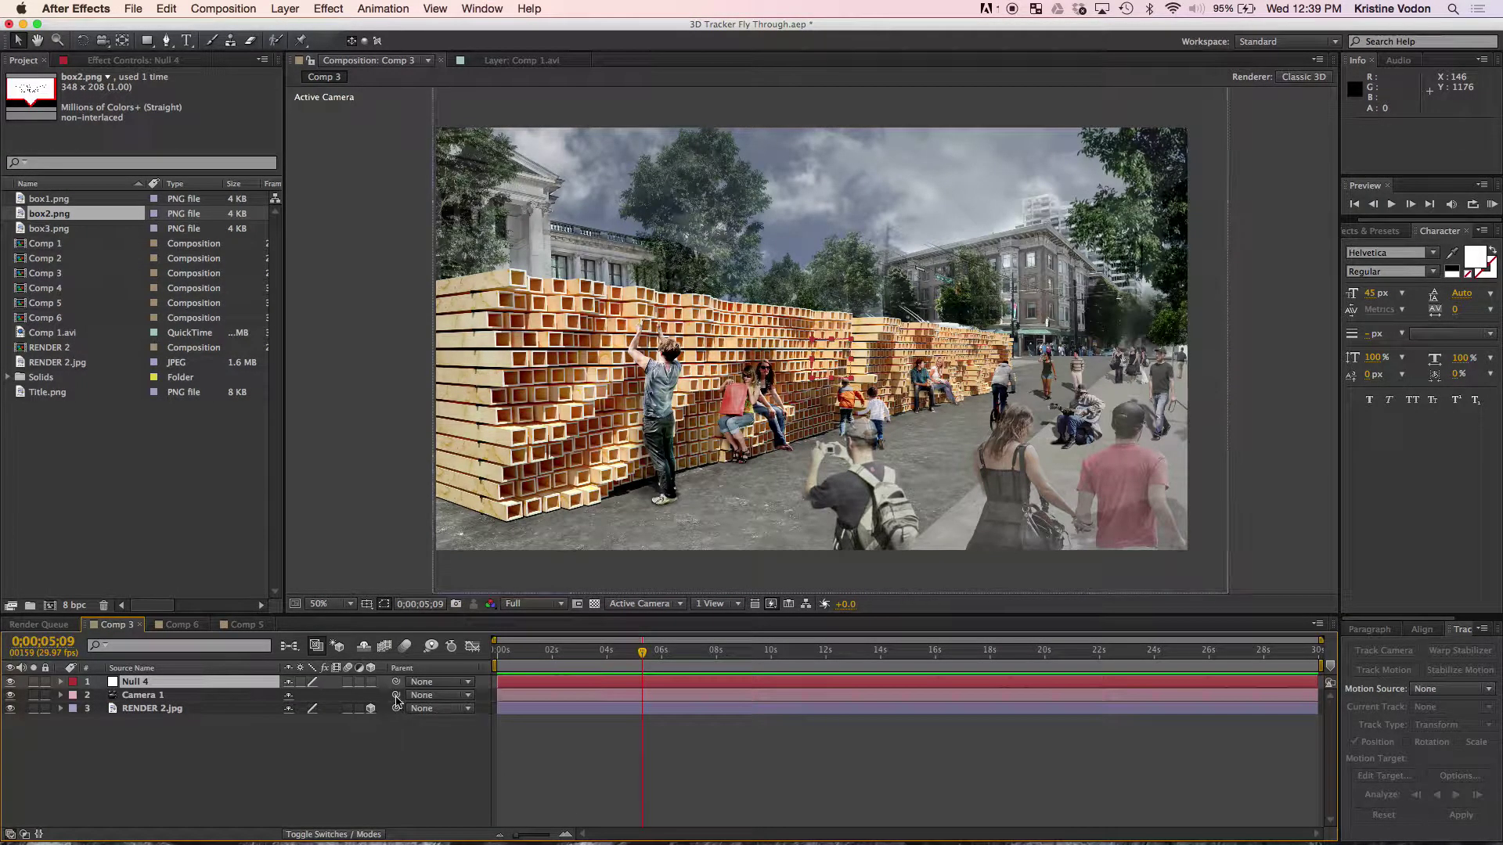
{"action": "left_click_drag", "start_coordinate": [396, 699], "coordinate": [256, 689]}
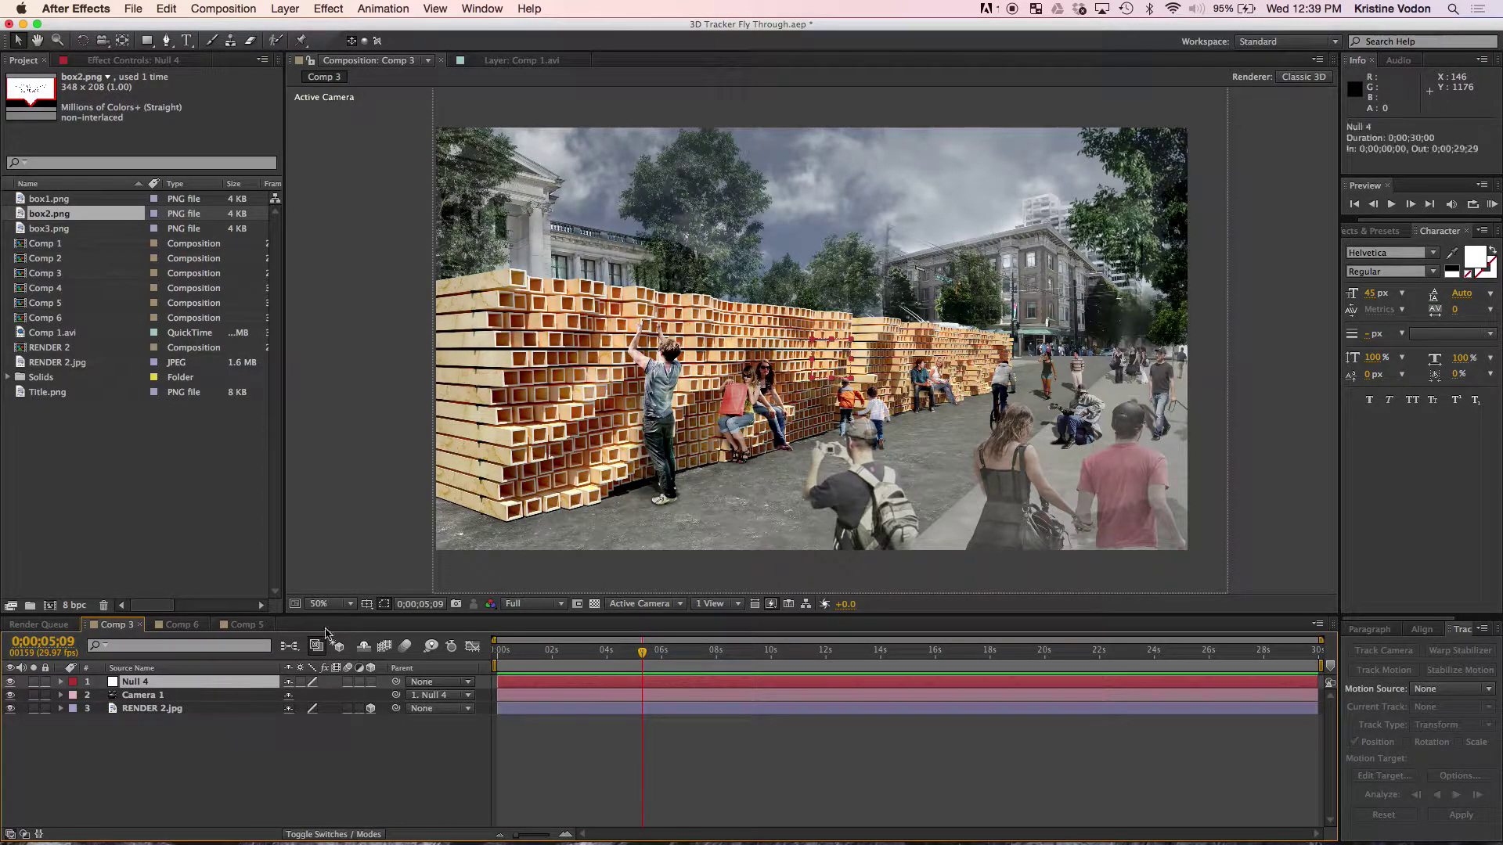
Make the null a 3D layer and move it to about 1028, 556, 26.
{"action": "mouse_move", "coordinate": [842, 354]}
{"action": "left_mouse_down"}
{"action": "mouse_move", "coordinate": [859, 355]}
{"action": "mouse_move", "coordinate": [771, 423]}
{"action": "mouse_move", "coordinate": [856, 357]}
{"action": "left_mouse_up"}
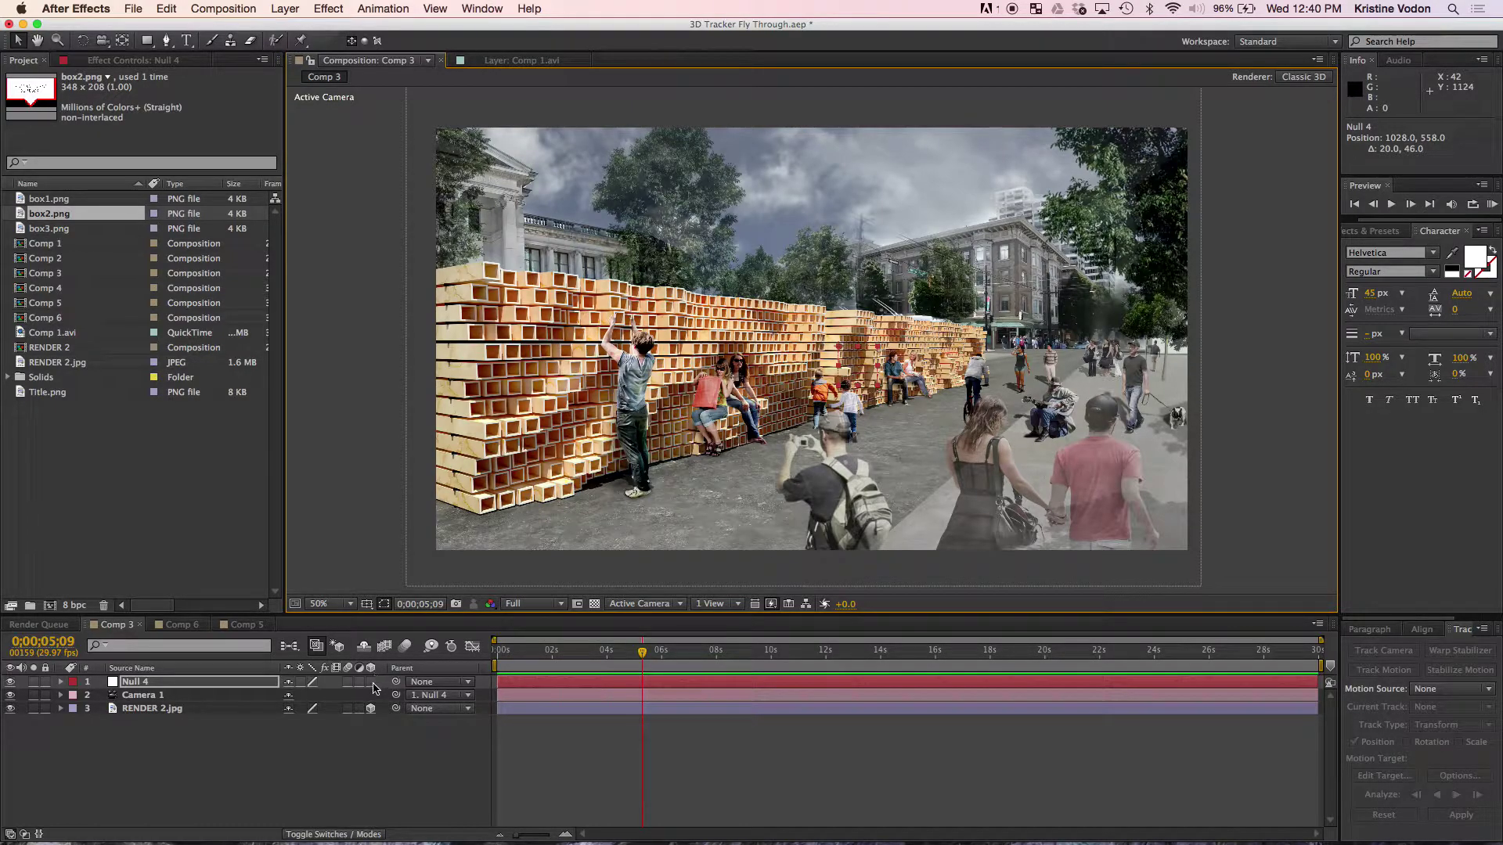
{"action": "left_click", "coordinate": [371, 683]}
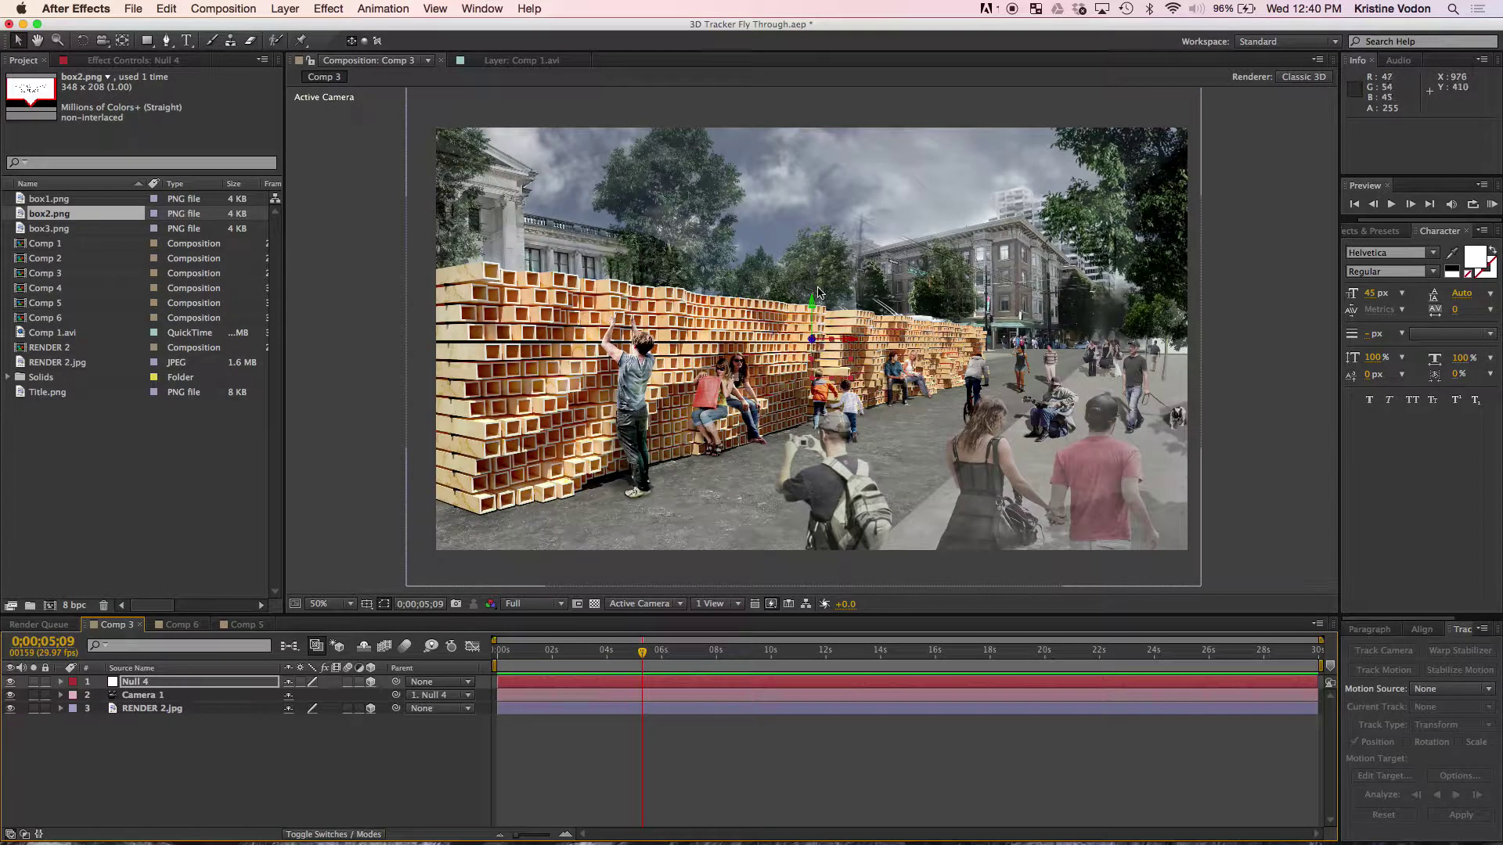
{"action": "mouse_move", "coordinate": [817, 293]}
{"action": "left_mouse_down"}
{"action": "mouse_move", "coordinate": [814, 259]}
{"action": "mouse_move", "coordinate": [809, 355]}
{"action": "mouse_move", "coordinate": [808, 307]}
{"action": "left_mouse_up"}
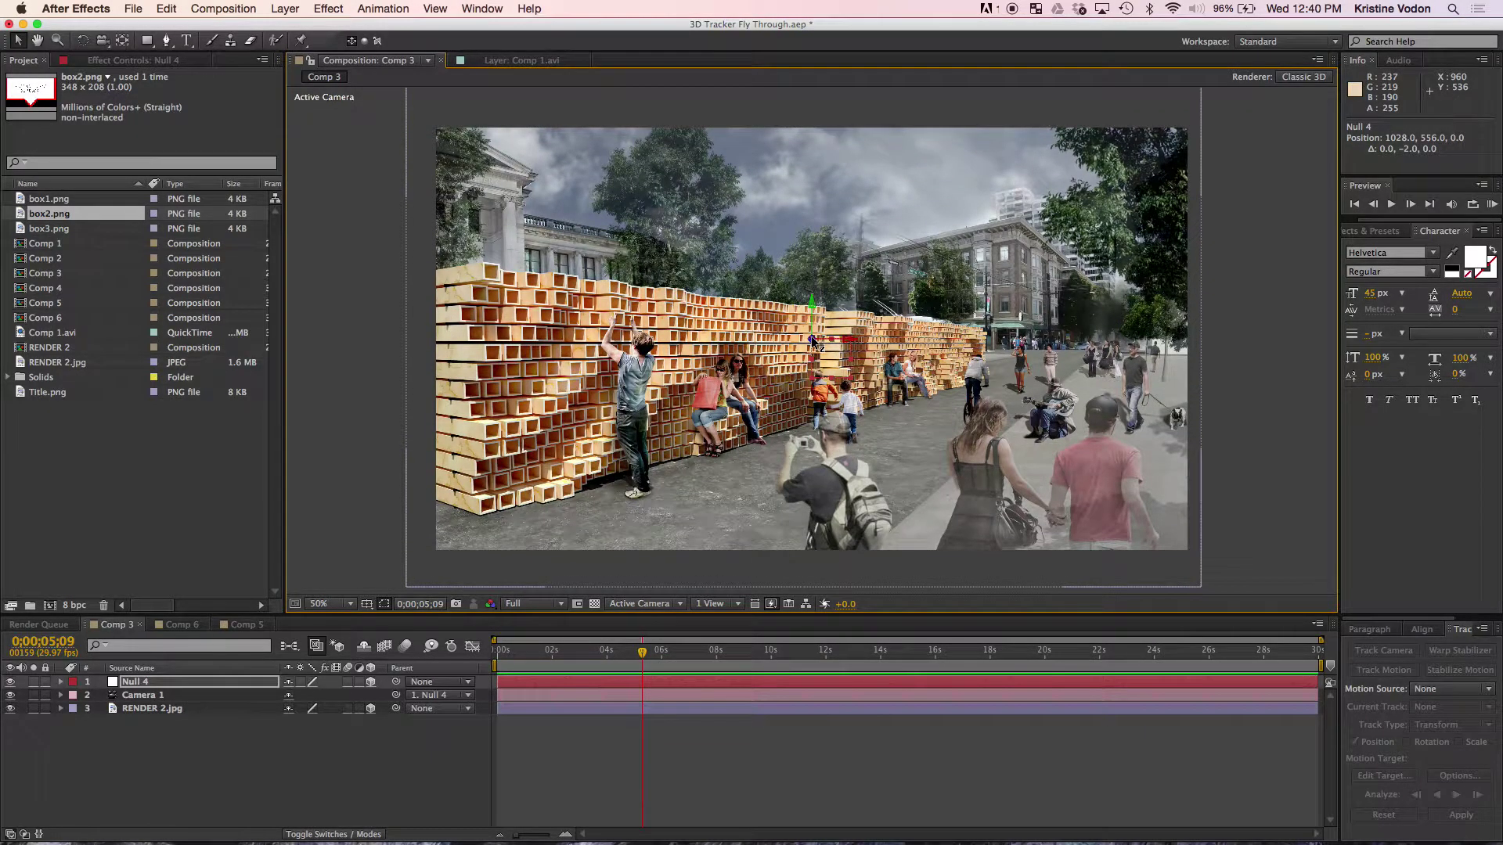
{"action": "left_click_drag", "start_coordinate": [811, 336], "coordinate": [825, 364]}
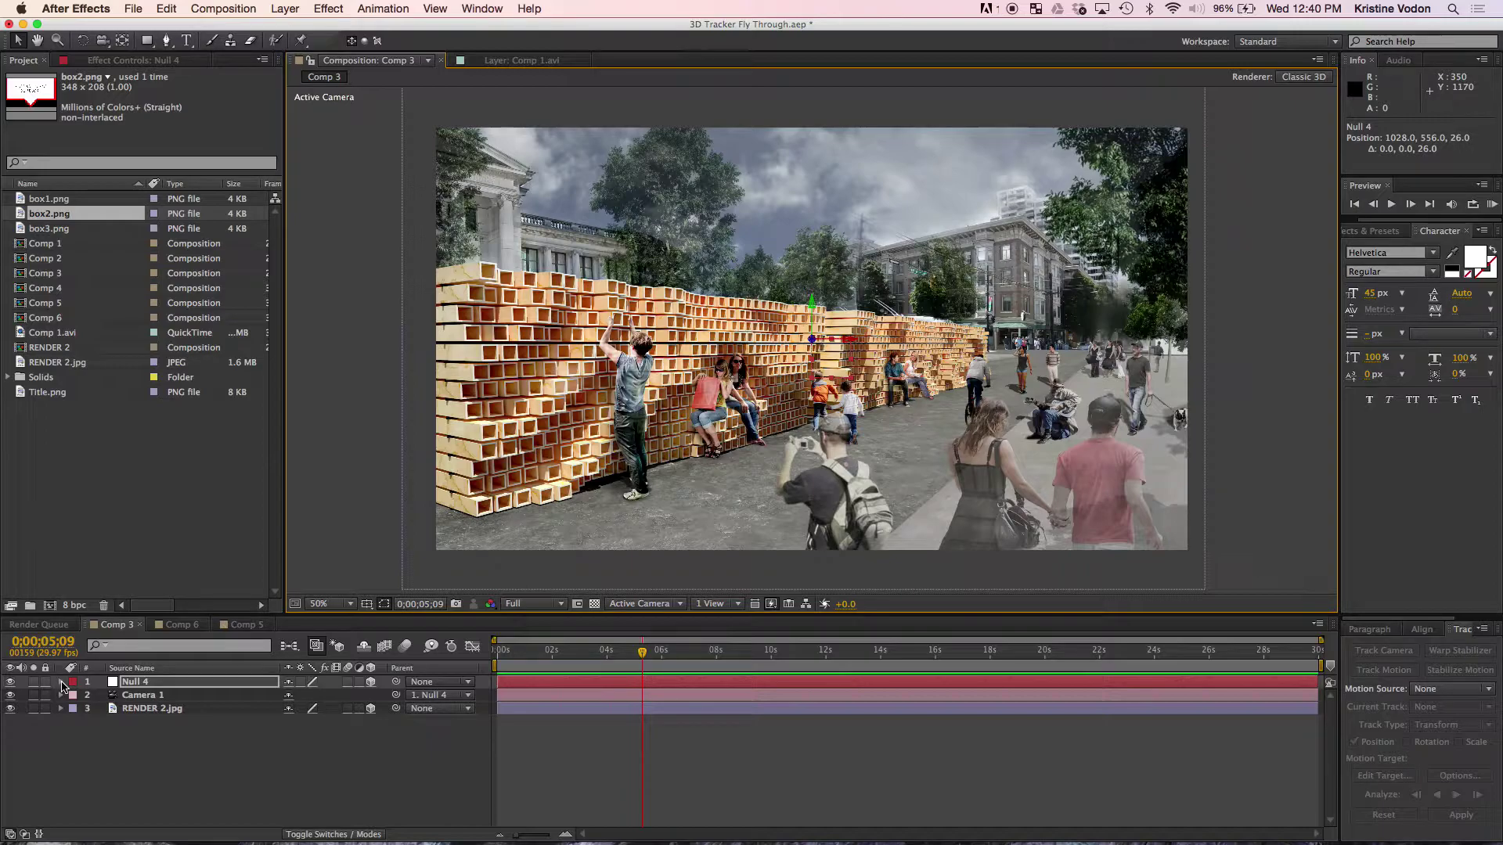
Reveal the null's Transform properties and shift the RENDER 2.jpg layer to about 1058, 456.
{"action": "left_click", "coordinate": [62, 682]}
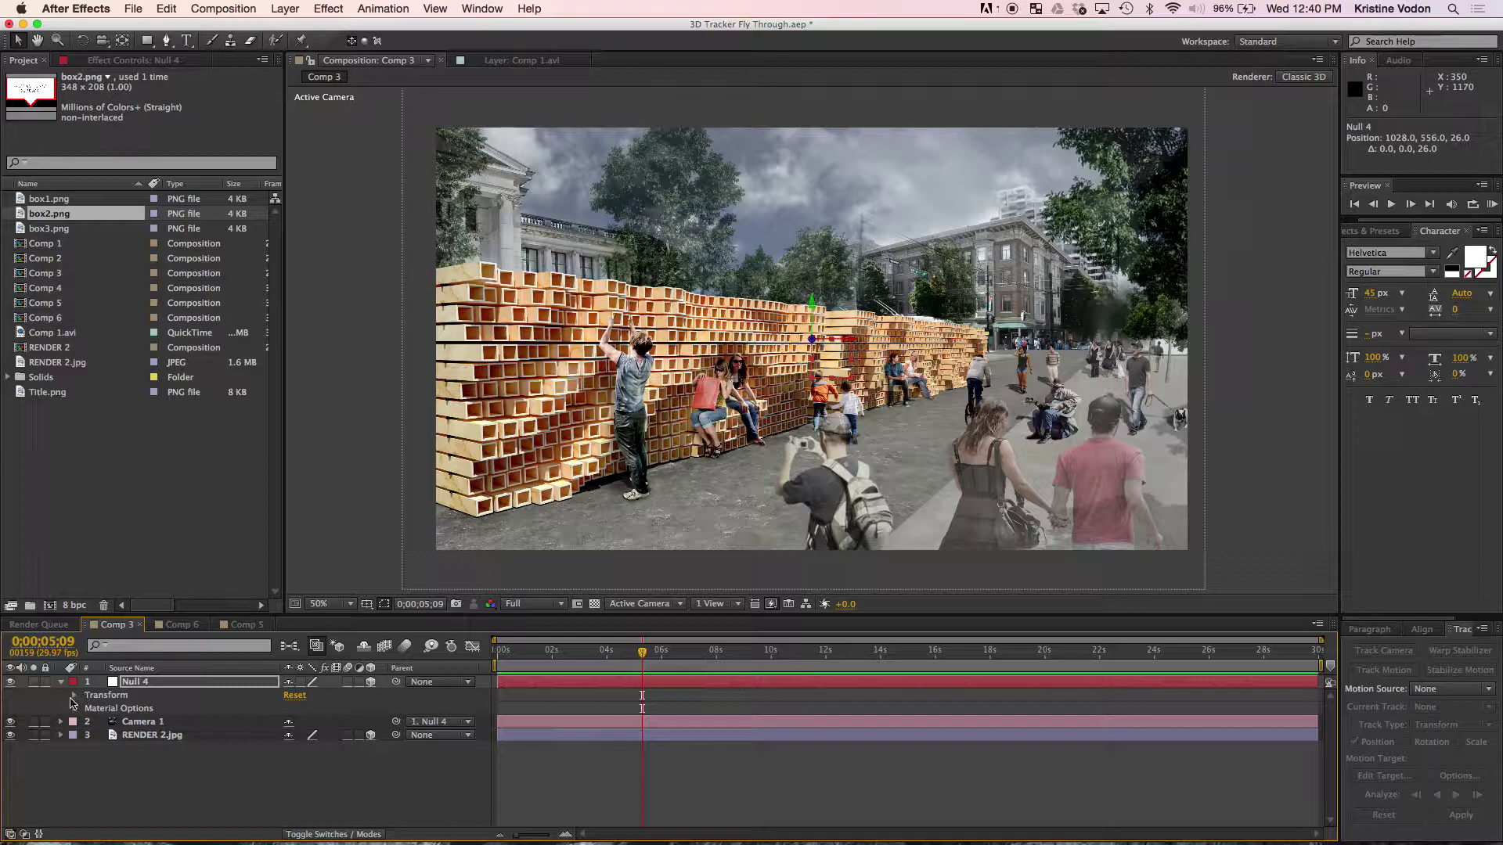
{"action": "left_click", "coordinate": [73, 695]}
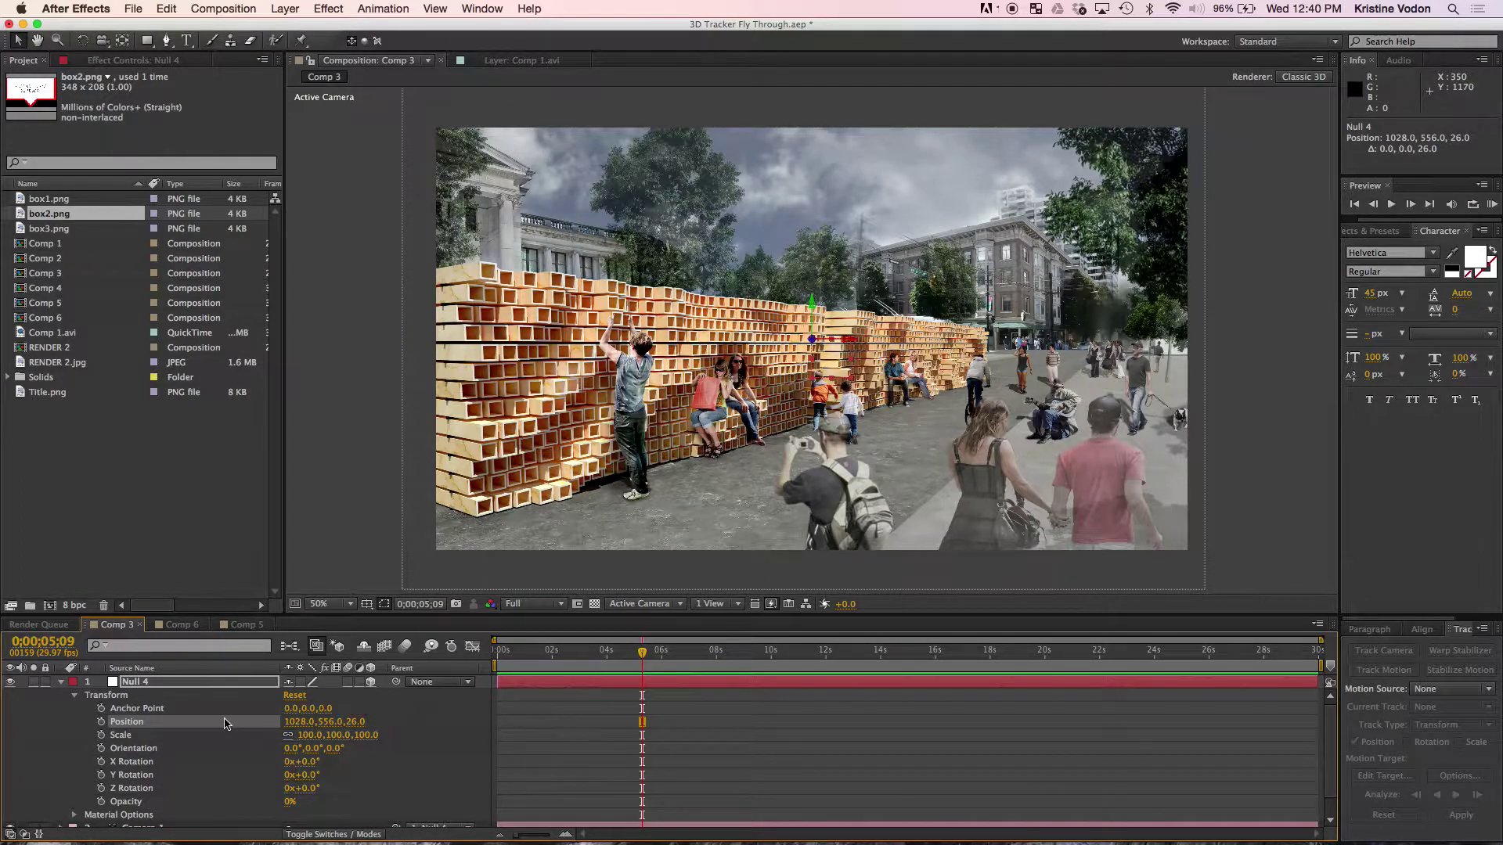
{"action": "left_click_drag", "start_coordinate": [733, 370], "coordinate": [753, 346]}
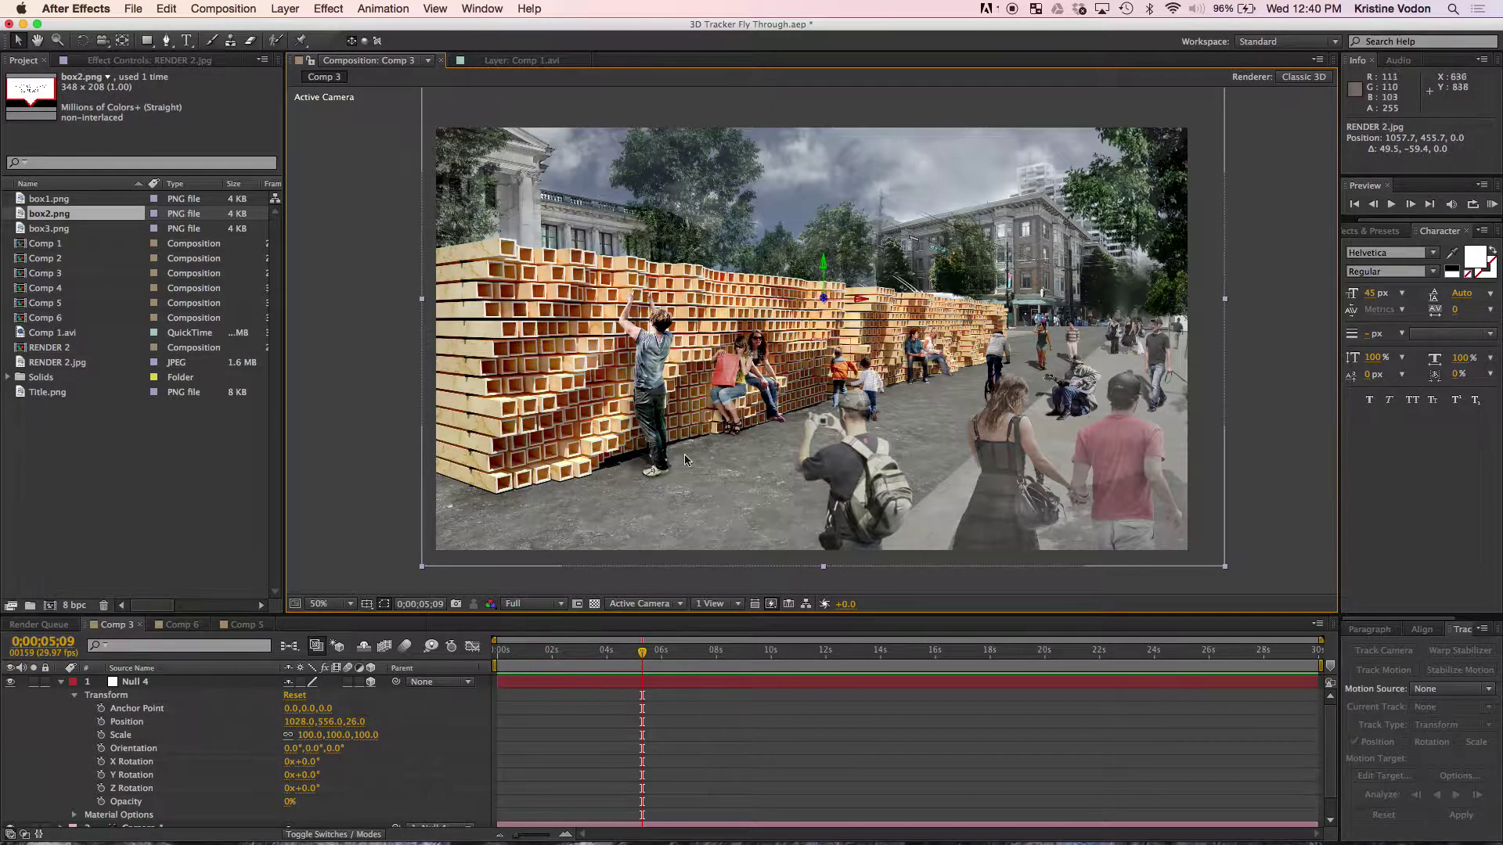
Start Position keyframing on the null at the beginning of the timeline, 0;00;00;00.
{"action": "key", "text": "Home"}
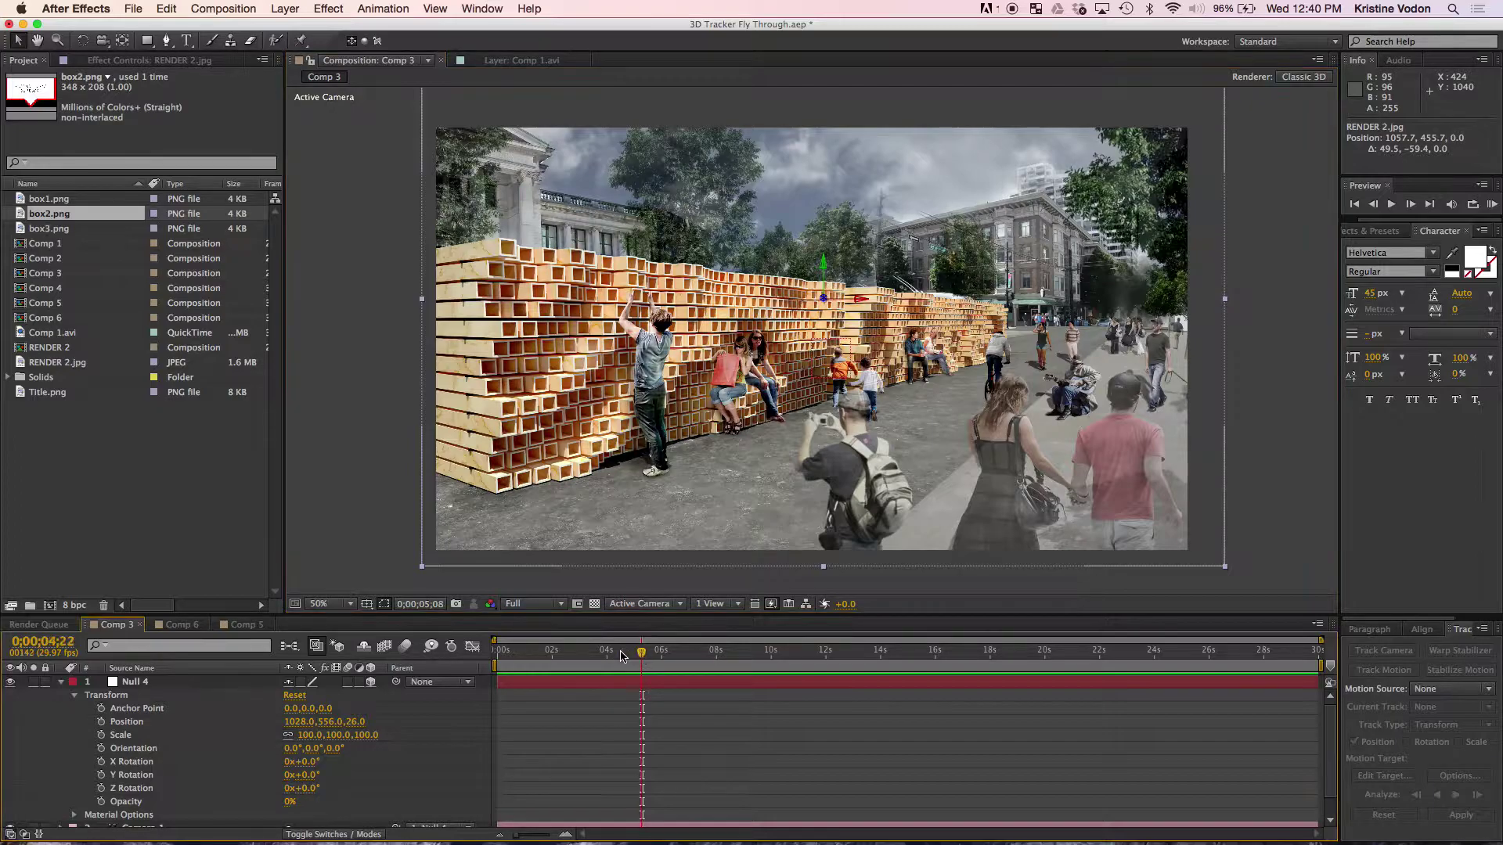
{"action": "left_click", "coordinate": [101, 723]}
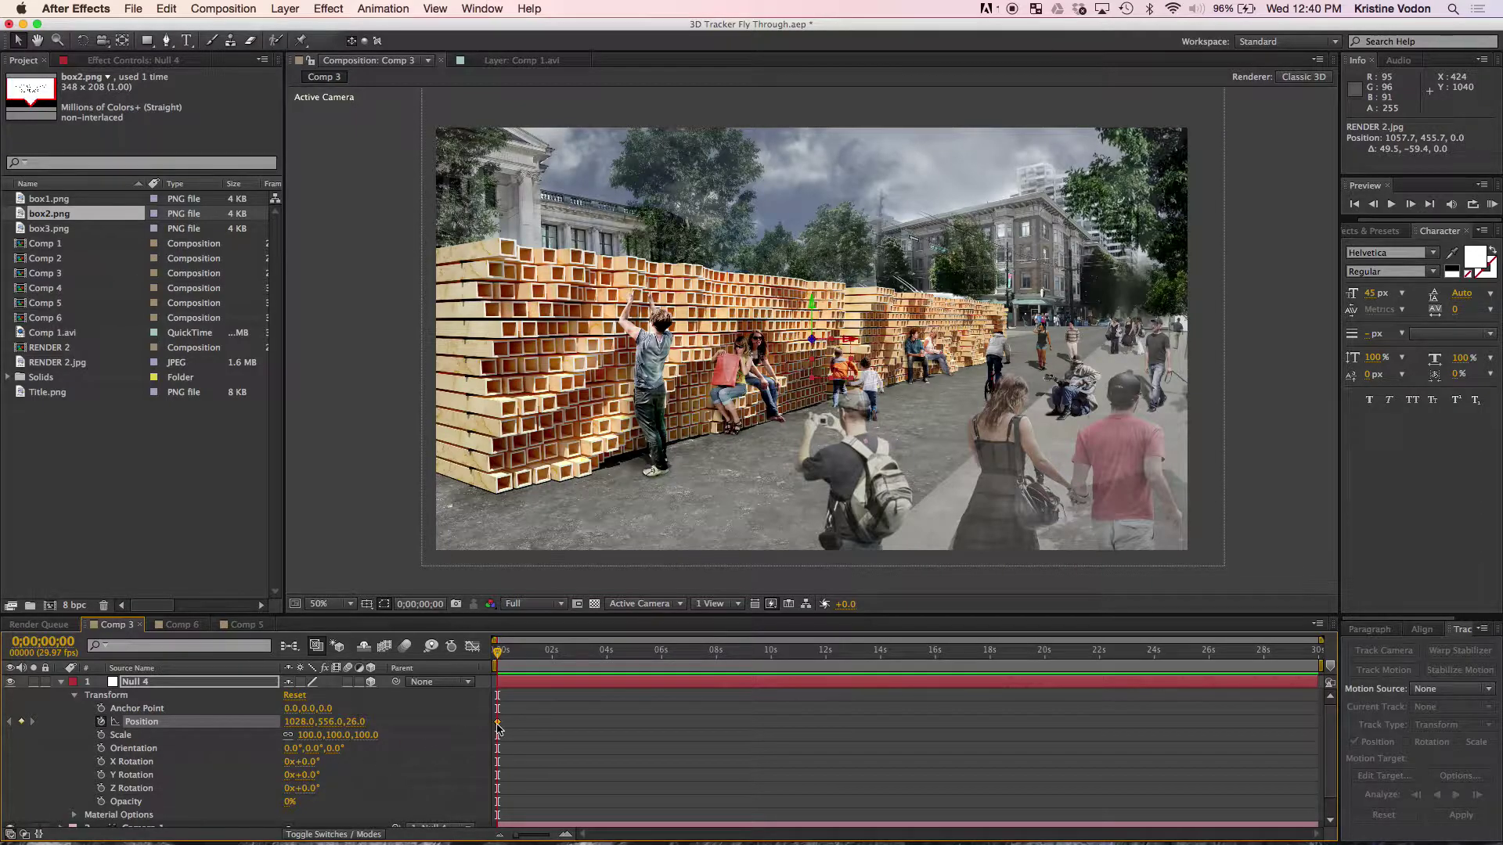
{"action": "mouse_move", "coordinate": [499, 726]}
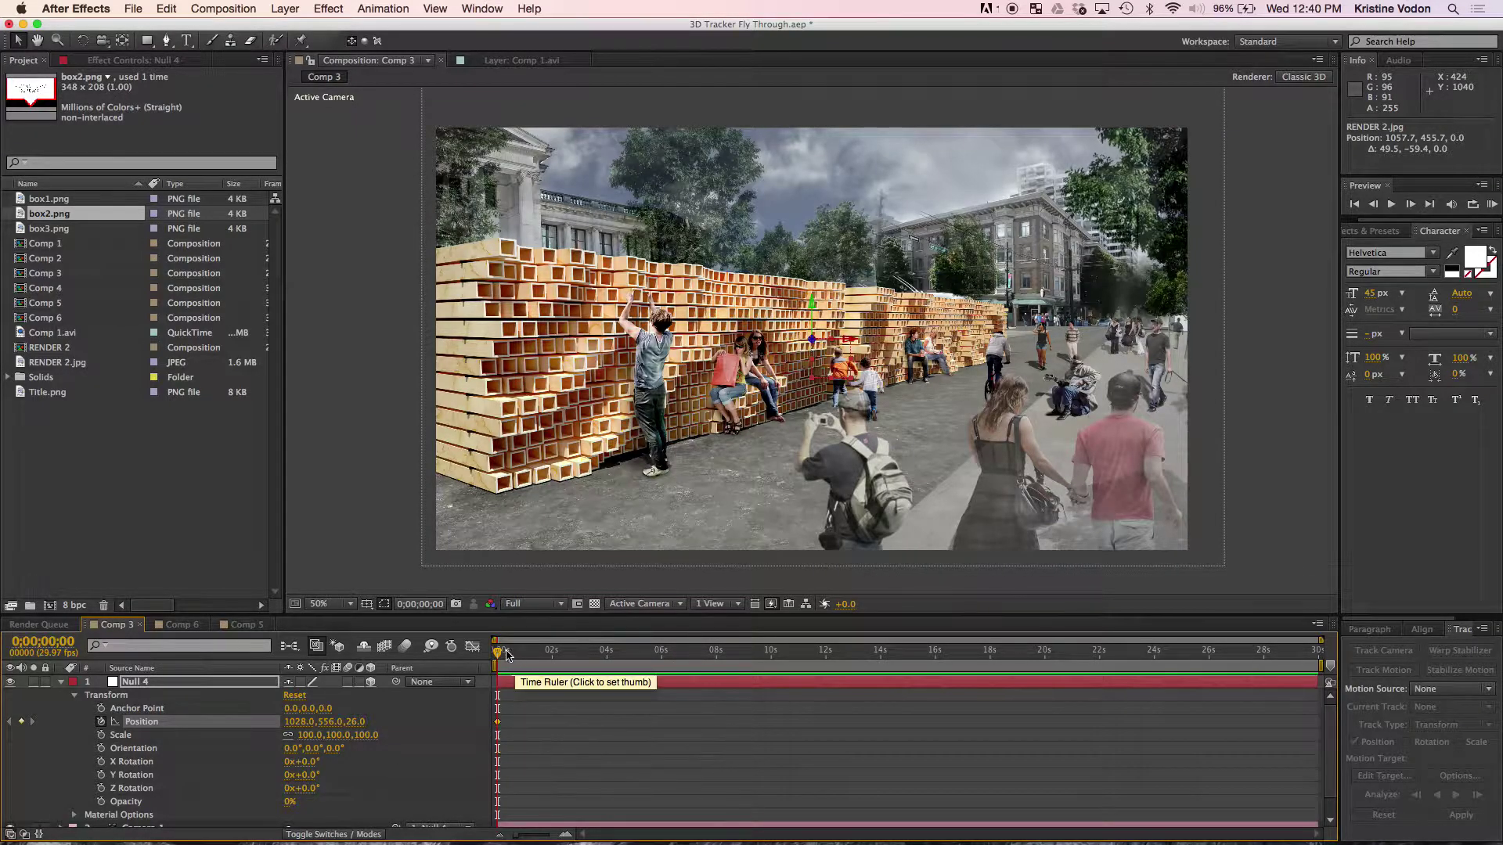
At 0;00;02;02, move the null to about 686, 556, 1036 so the camera pushes in toward the wall.
{"action": "left_click_drag", "start_coordinate": [498, 653], "coordinate": [553, 661]}
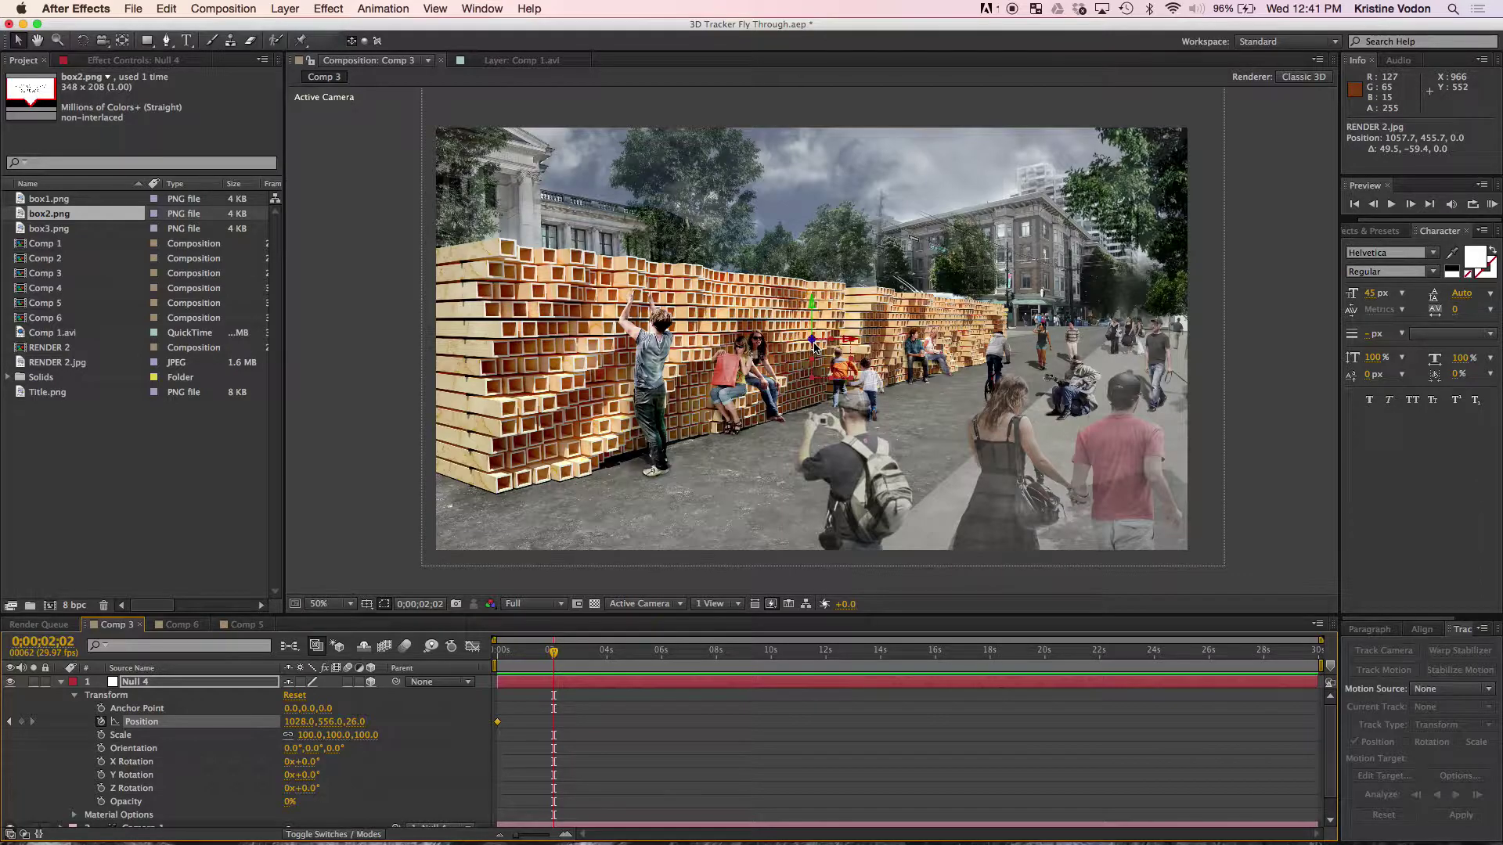
{"action": "left_click_drag", "start_coordinate": [852, 341], "coordinate": [712, 339]}
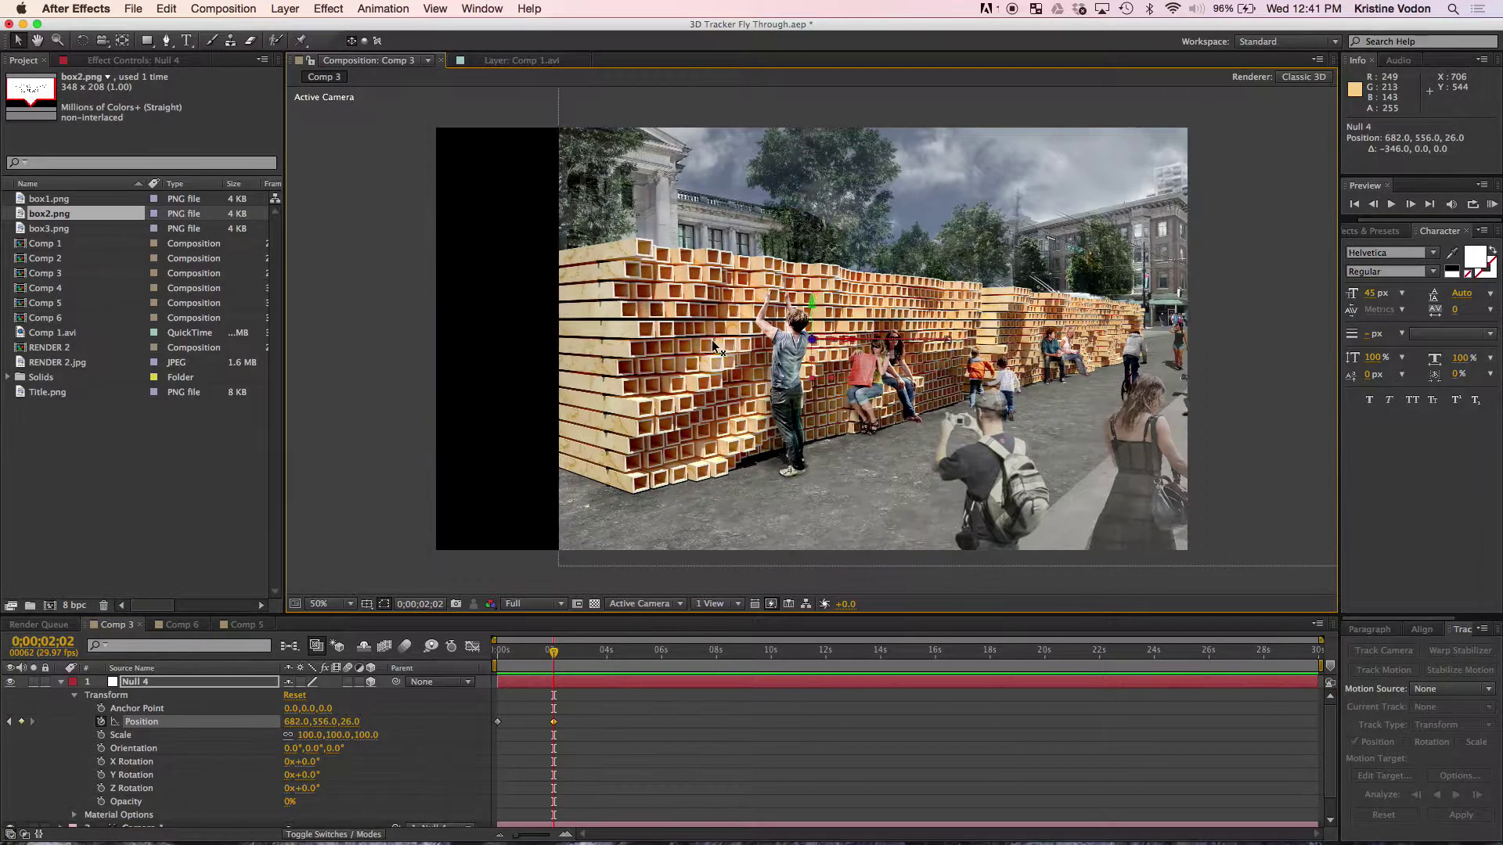
{"action": "left_click_drag", "start_coordinate": [813, 341], "coordinate": [899, 822]}
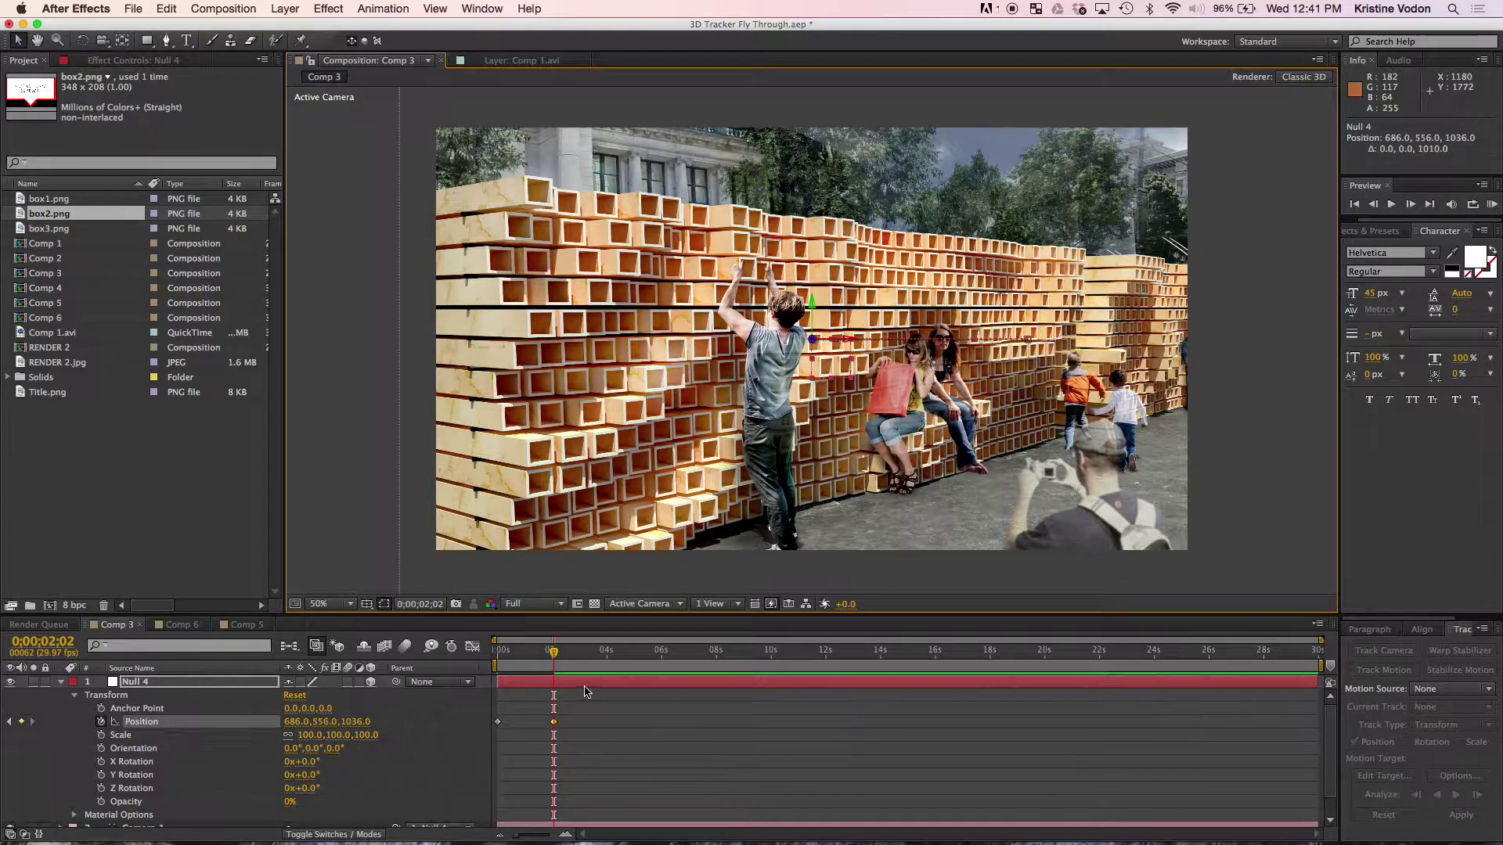
Bend the null's motion path by moving the first keyframe's direction handle to about 867, 686, 194.
{"action": "left_click_drag", "start_coordinate": [554, 654], "coordinate": [529, 674]}
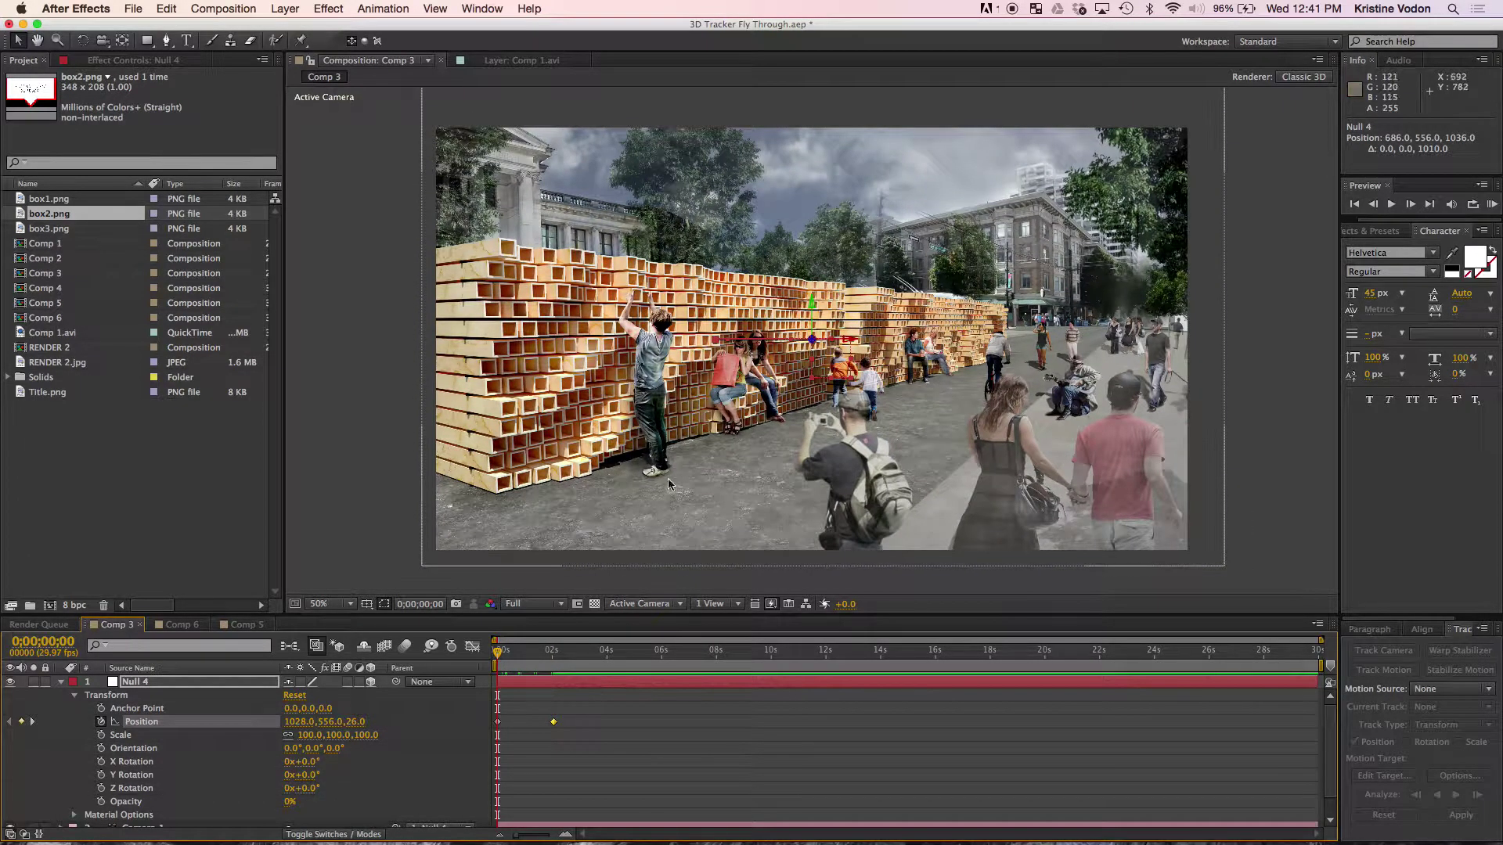
{"action": "left_click", "coordinate": [793, 357]}
{"action": "left_click_drag", "start_coordinate": [793, 362], "coordinate": [756, 387]}
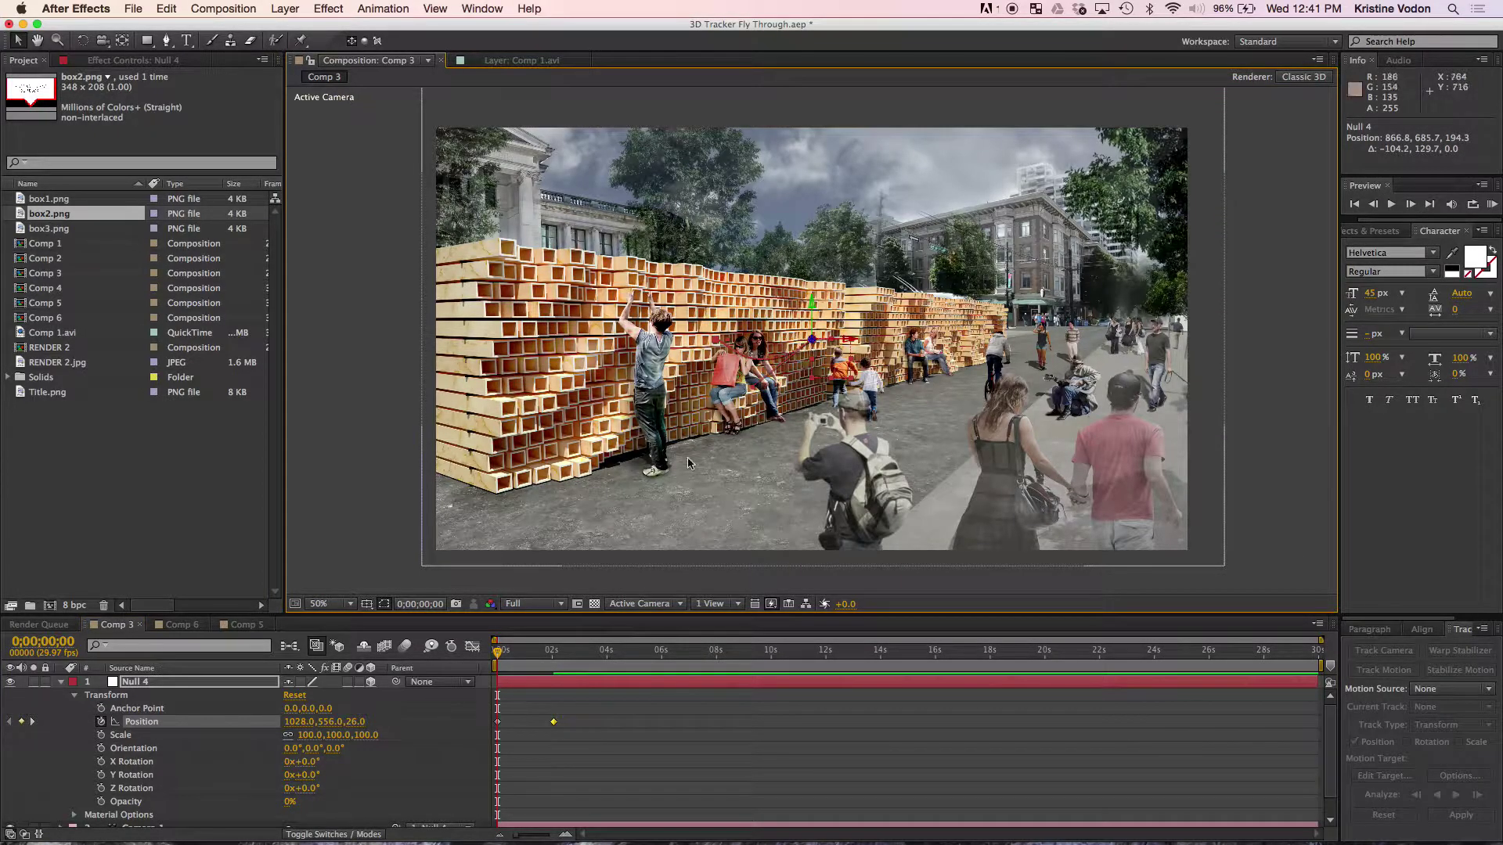
Hold the null's Position with a keyframe at 0;00;06;00, and move it to about 924, 560, 1608 at 0;00;08;02.
{"action": "left_click", "coordinate": [501, 656]}
{"action": "left_click_drag", "start_coordinate": [501, 656], "coordinate": [663, 655]}
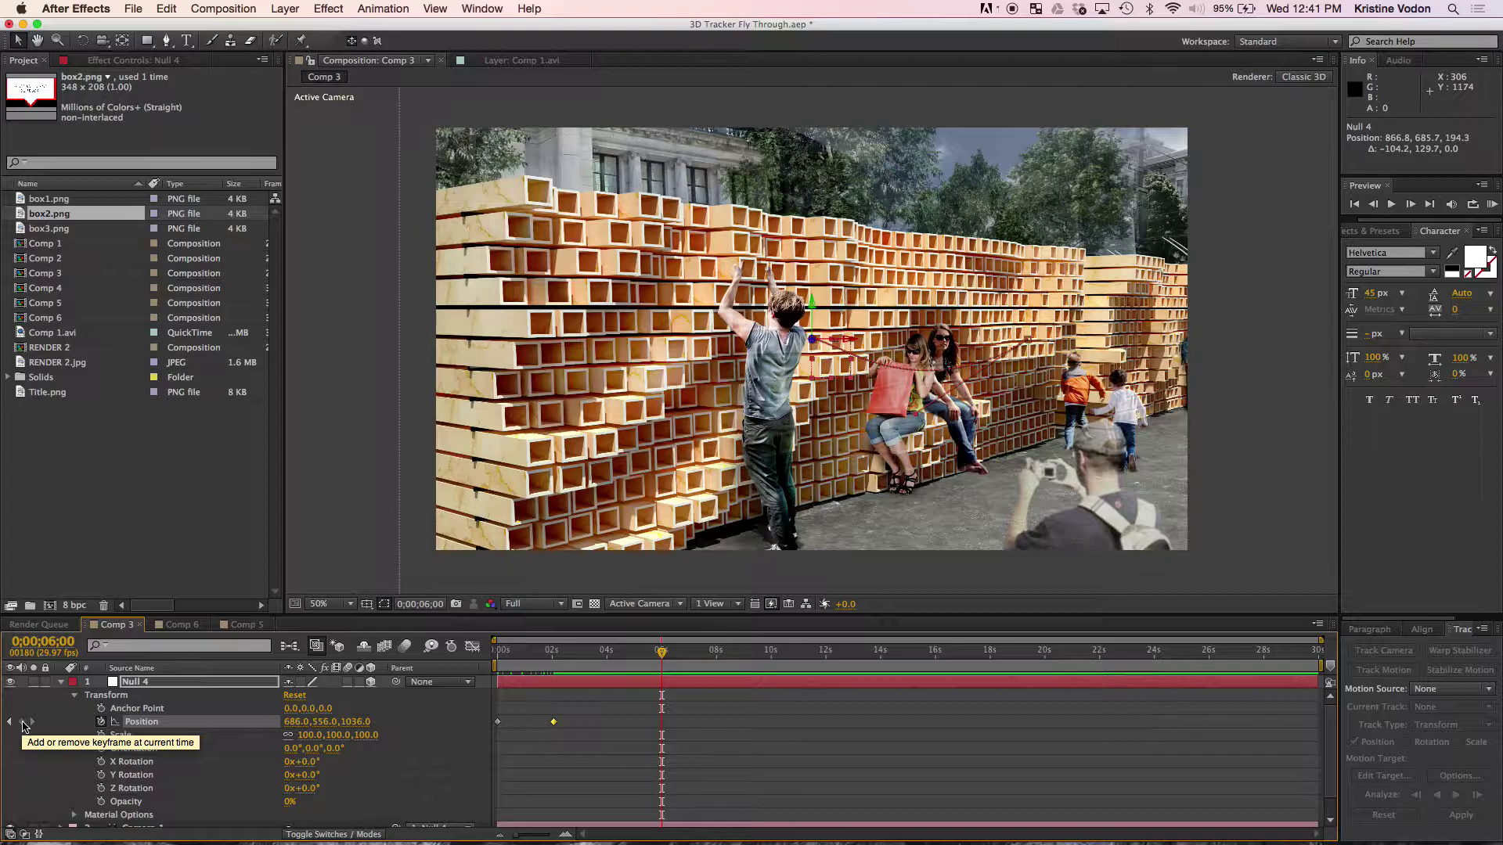
{"action": "left_click_drag", "start_coordinate": [661, 656], "coordinate": [717, 684]}
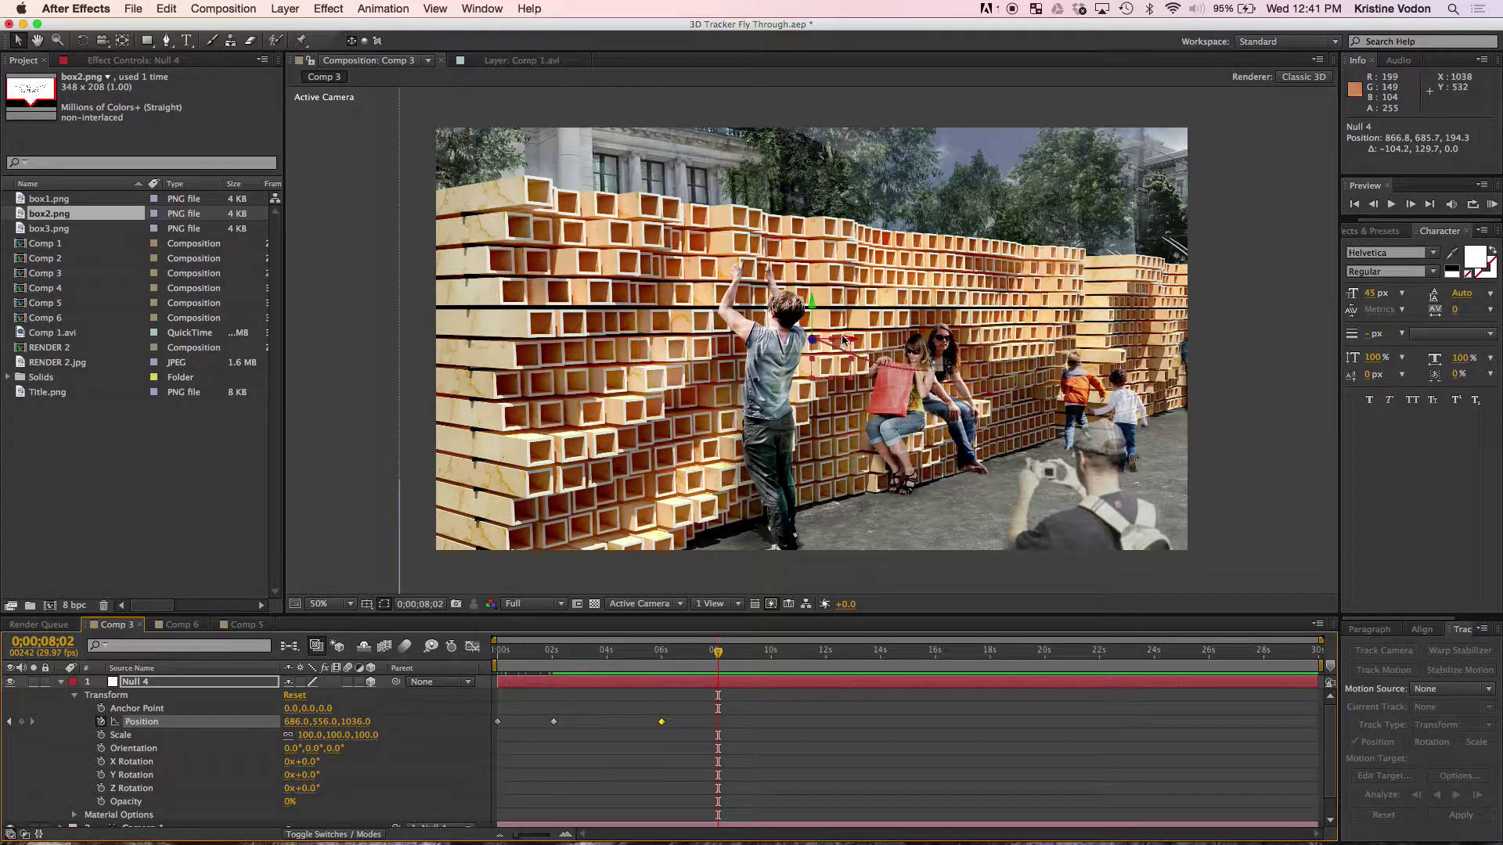
{"action": "left_click_drag", "start_coordinate": [820, 343], "coordinate": [906, 347]}
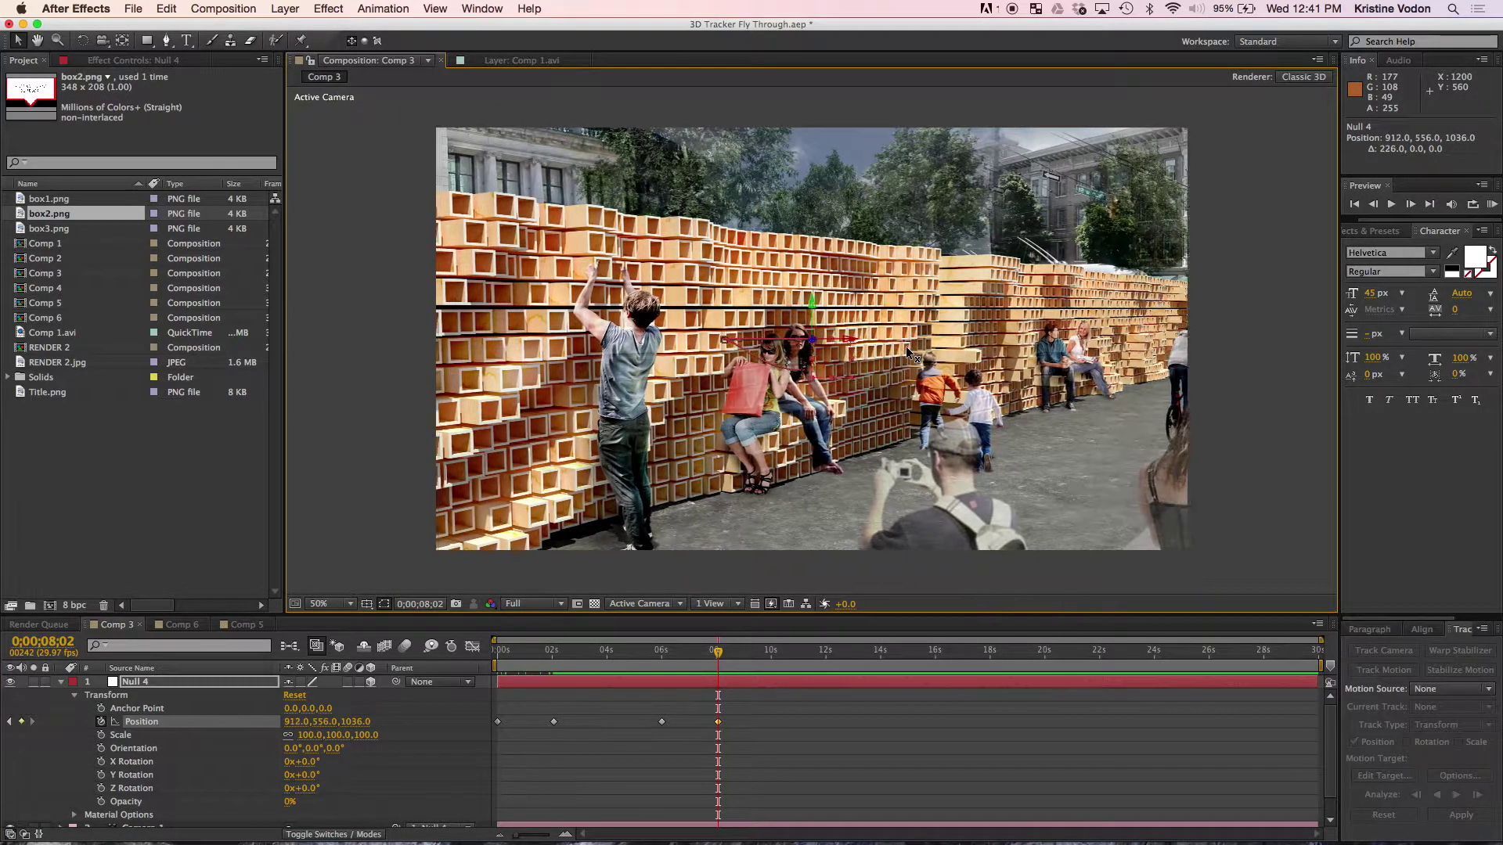
{"action": "left_click_drag", "start_coordinate": [816, 346], "coordinate": [819, 572]}
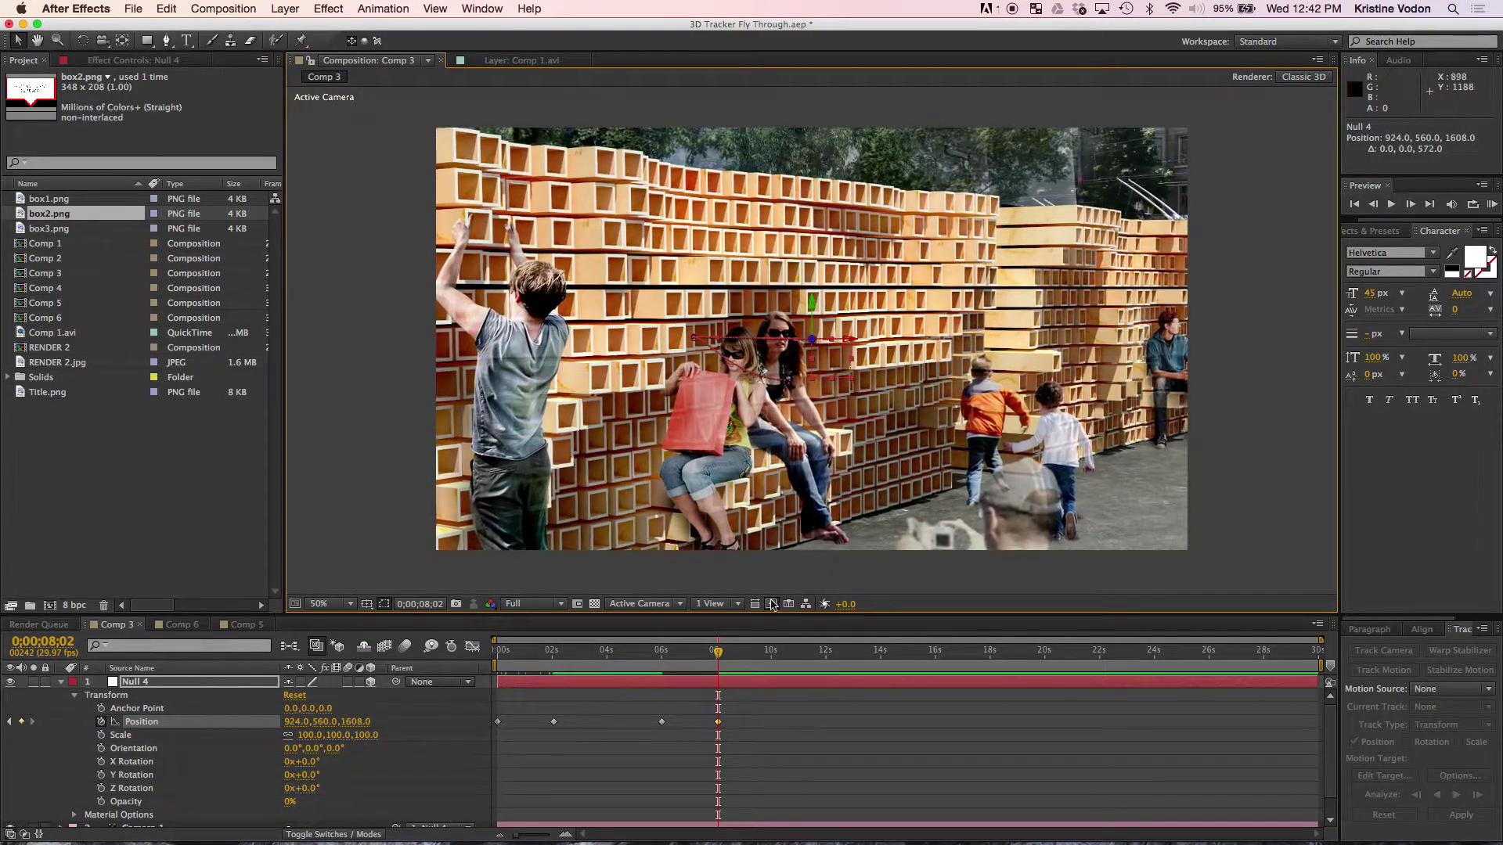
Preview the camera animation from the start of the composition.
{"action": "mouse_move", "coordinate": [720, 651]}
{"action": "left_mouse_down"}
{"action": "mouse_move", "coordinate": [657, 652]}
{"action": "mouse_move", "coordinate": [733, 649]}
{"action": "left_mouse_up"}
{"action": "left_click_drag", "start_coordinate": [613, 653], "coordinate": [484, 664]}
{"action": "key", "text": "space"}
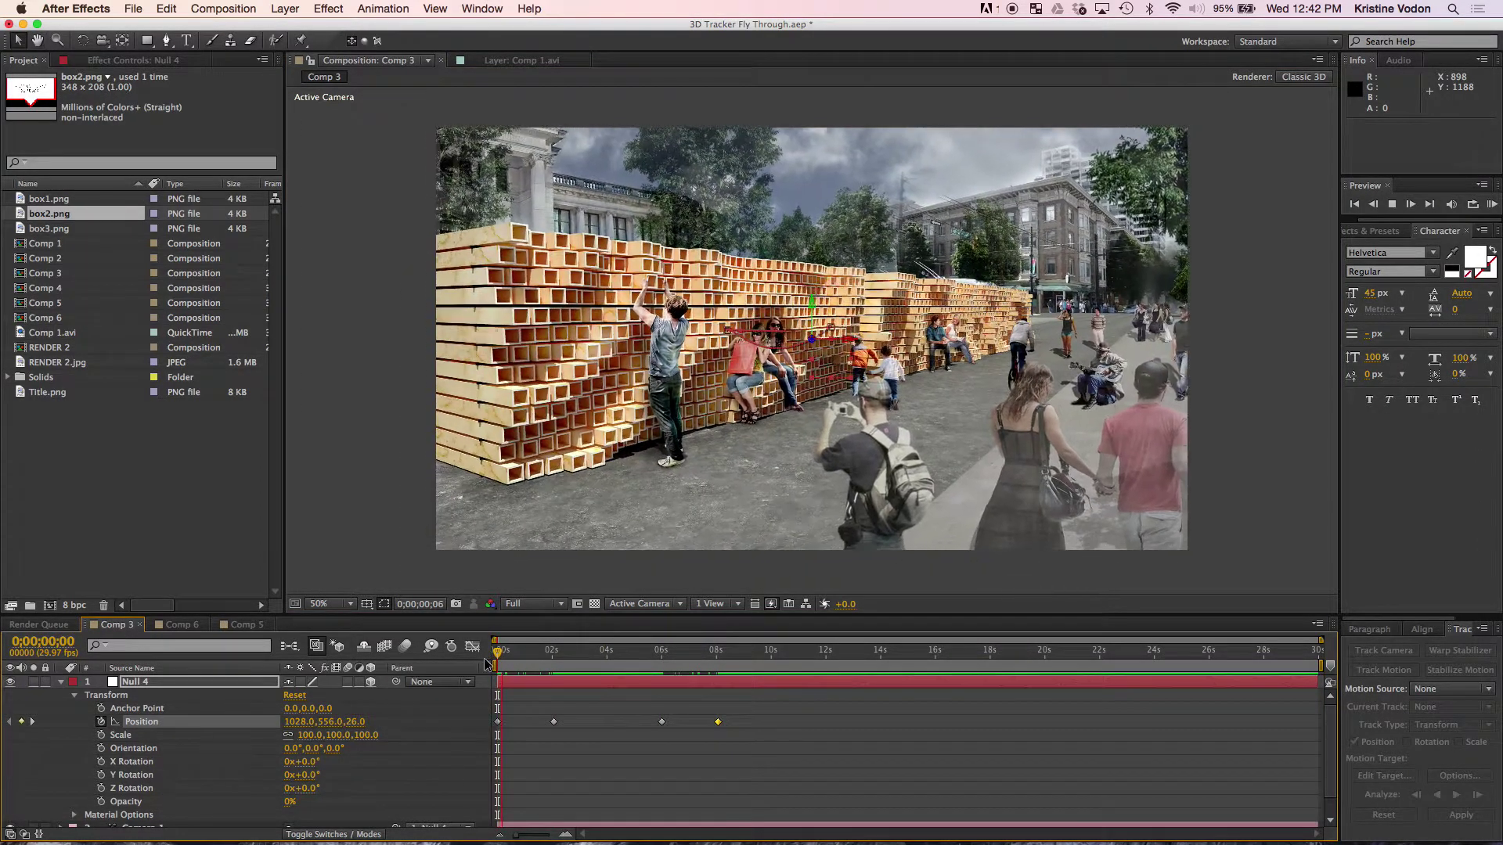
{"action": "key", "text": "space"}
Add a Position keyframe at 0;00;12;04 that holds the null's last position, and return to the first frame.
{"action": "left_click_drag", "start_coordinate": [506, 657], "coordinate": [718, 678]}
{"action": "left_click", "coordinate": [830, 657]}
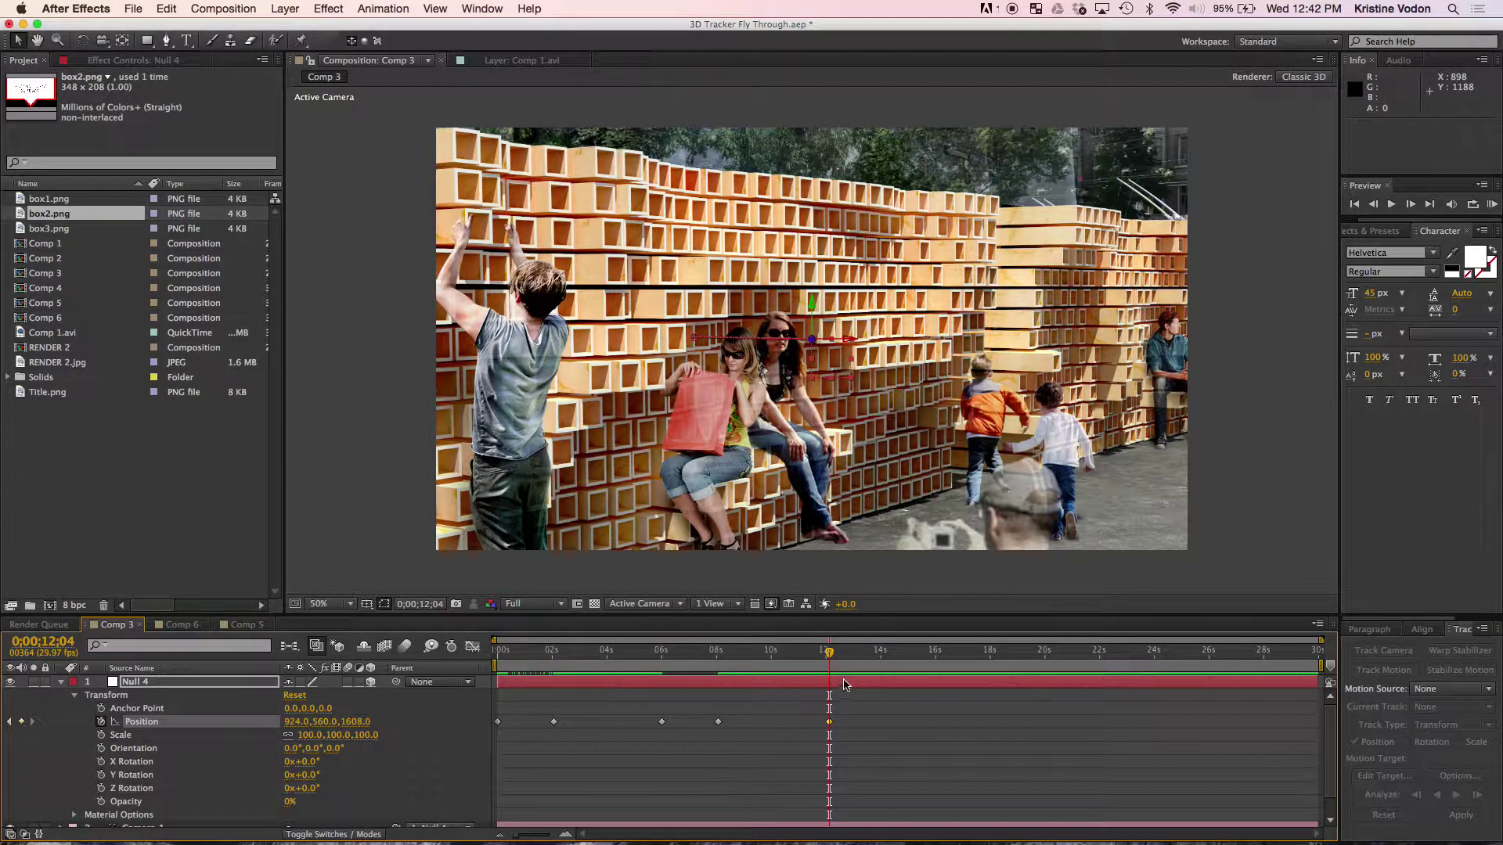
{"action": "left_click_drag", "start_coordinate": [829, 650], "coordinate": [443, 656]}
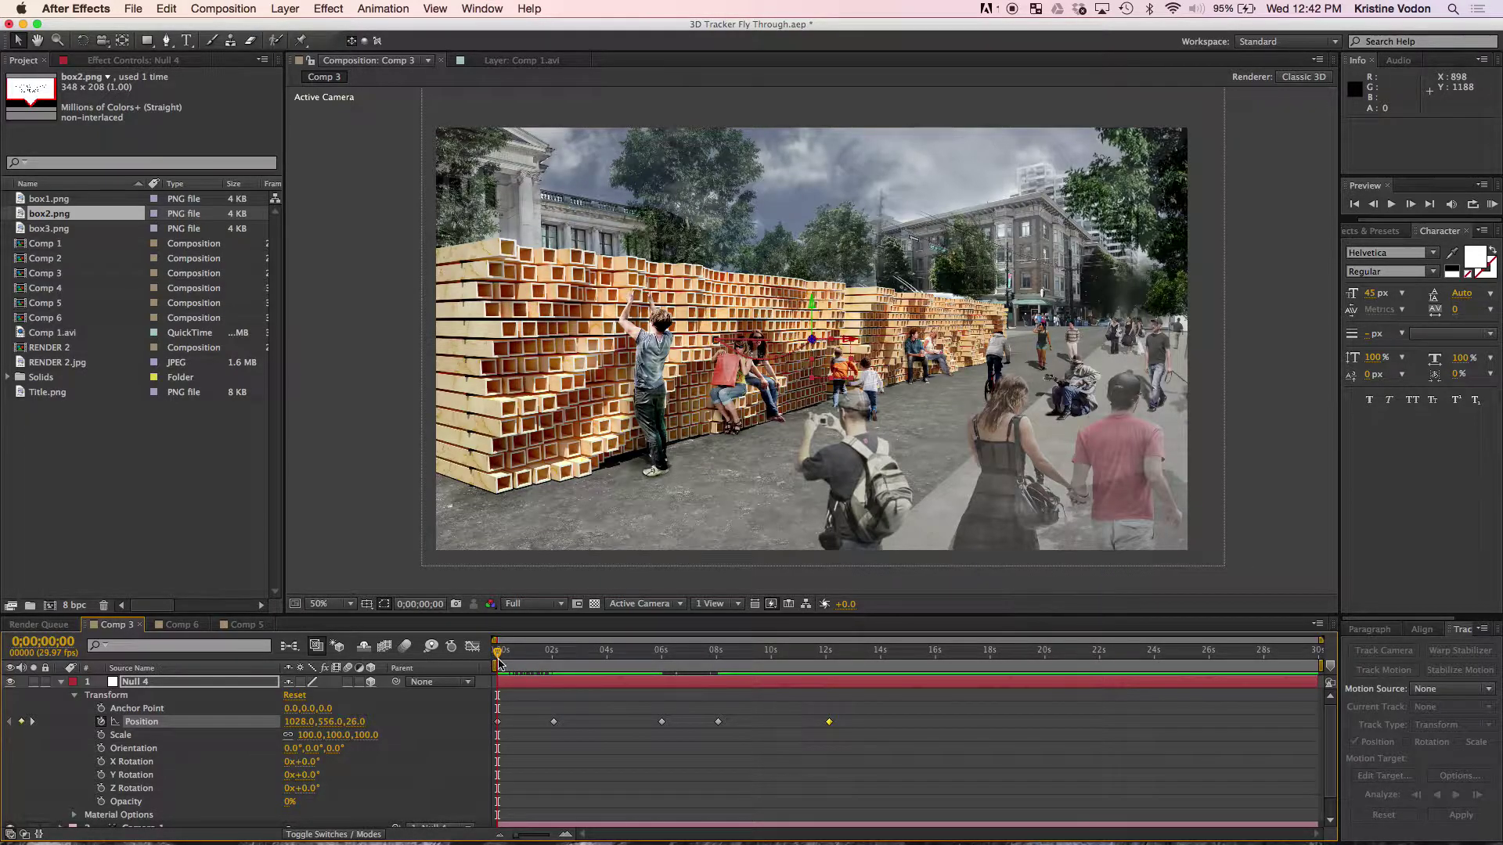
Add box1.png as the top layer of the composition, scale it to about 93%, and place it beside the reaching man at about 300, 520.
{"action": "left_click", "coordinate": [63, 682]}
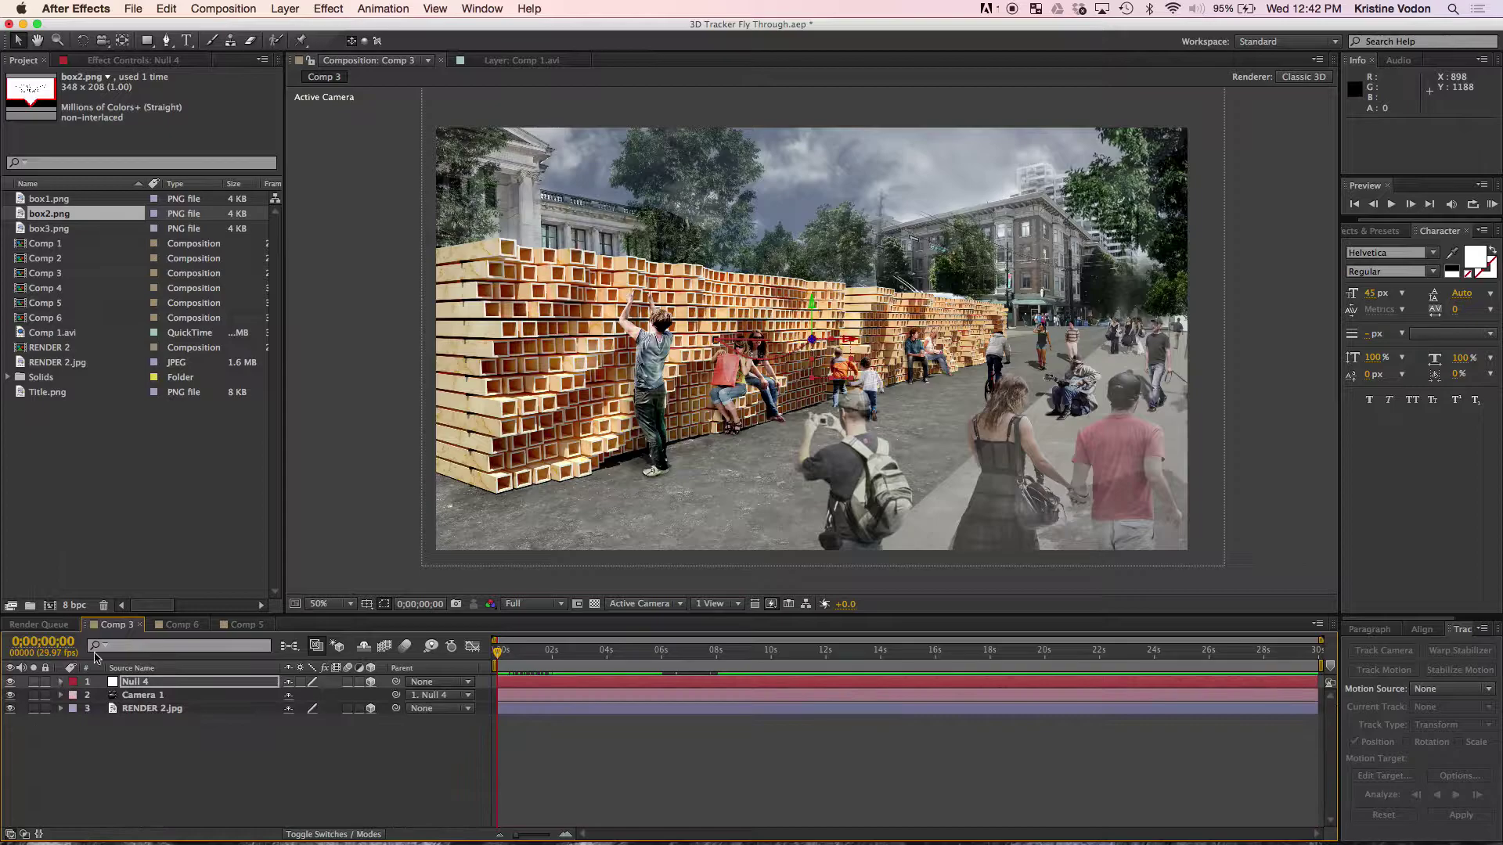
{"action": "left_click", "coordinate": [69, 202]}
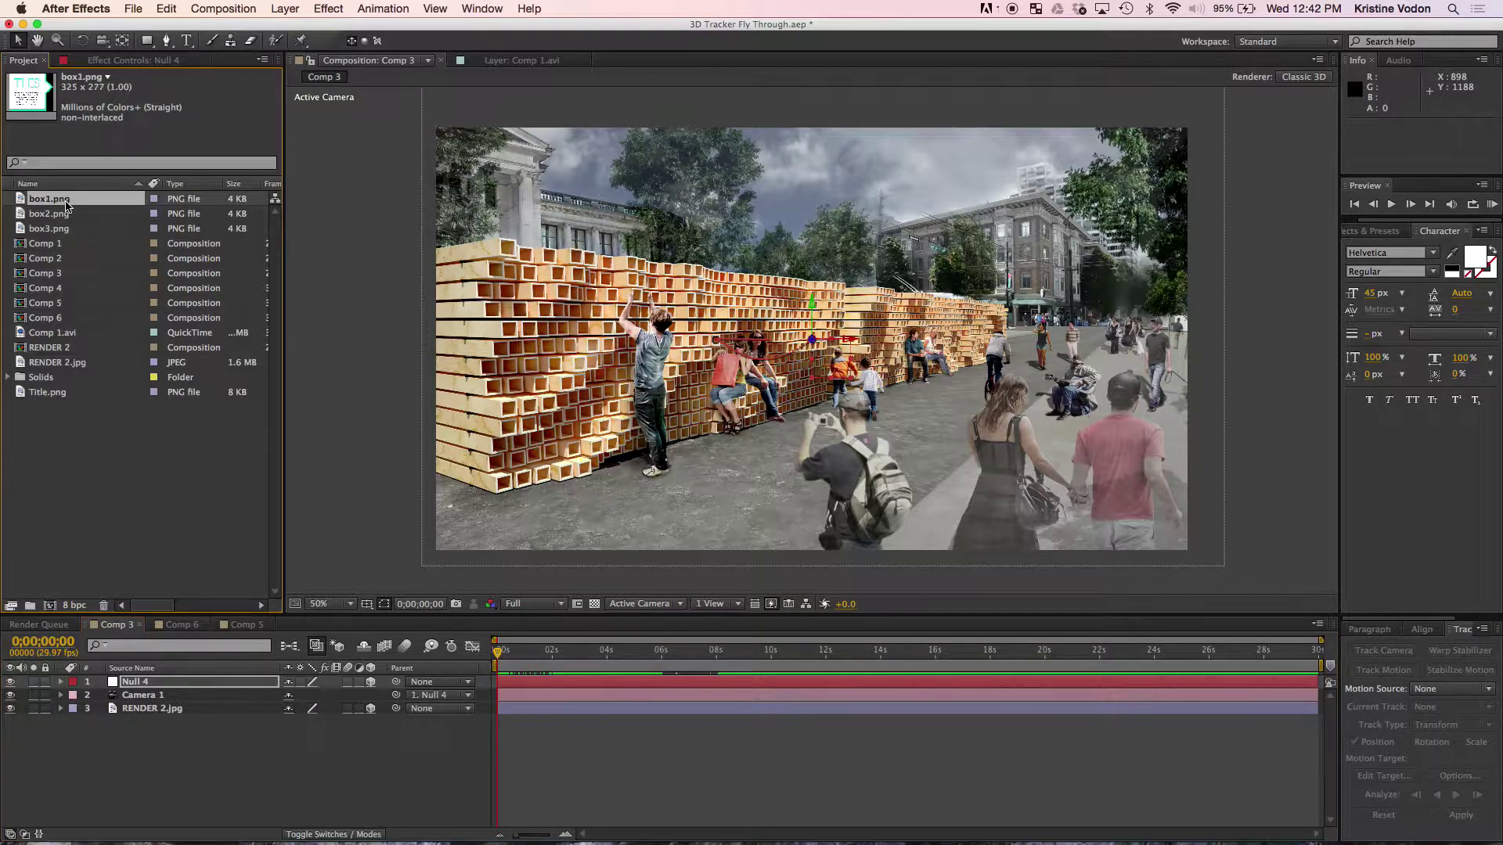
{"action": "left_click_drag", "start_coordinate": [56, 203], "coordinate": [122, 681]}
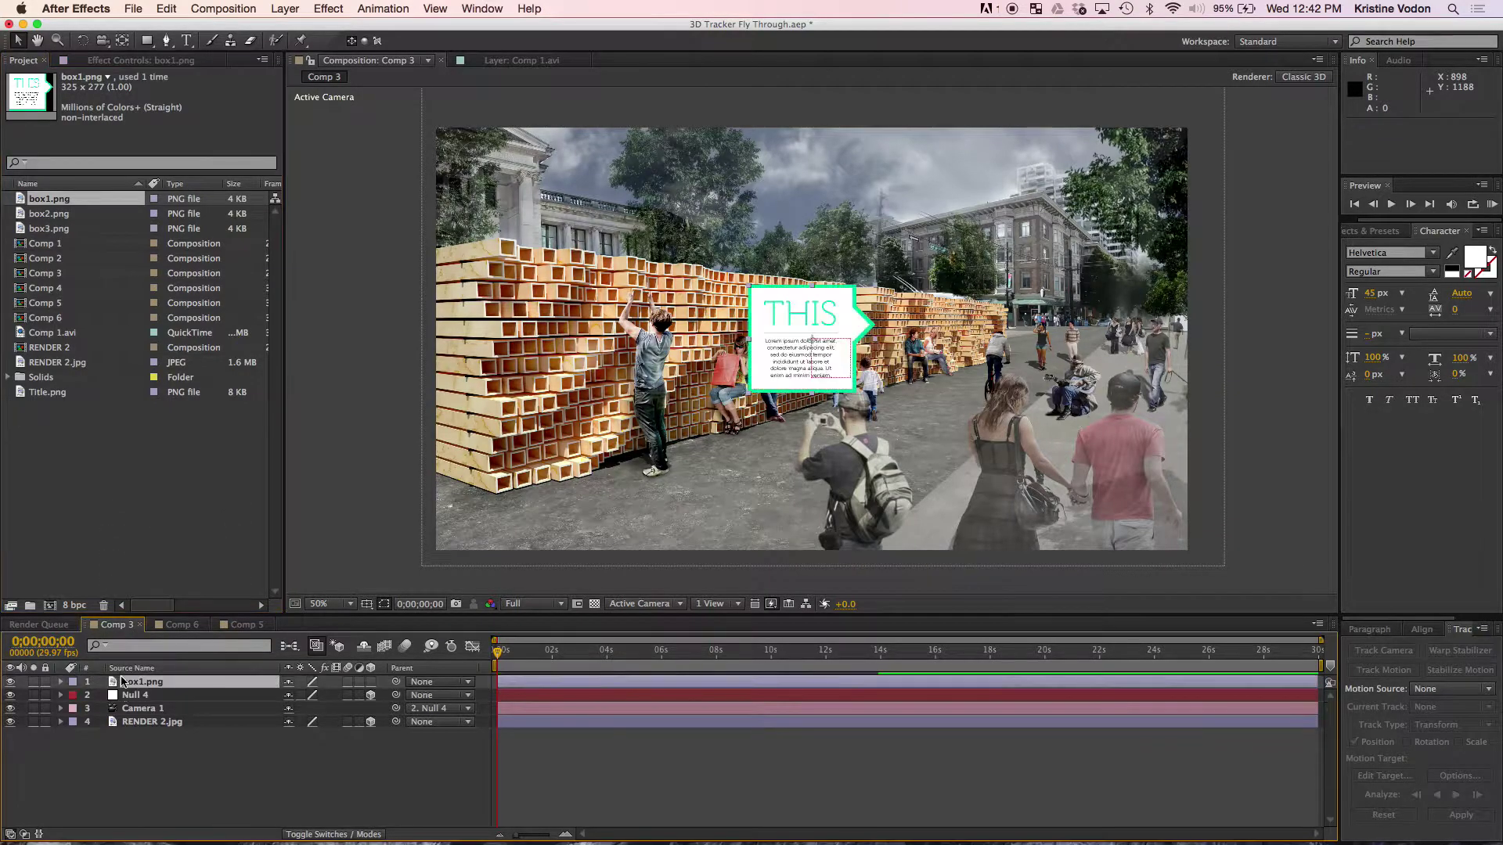
{"action": "left_click", "coordinate": [823, 303]}
{"action": "left_click_drag", "start_coordinate": [854, 314], "coordinate": [614, 281]}
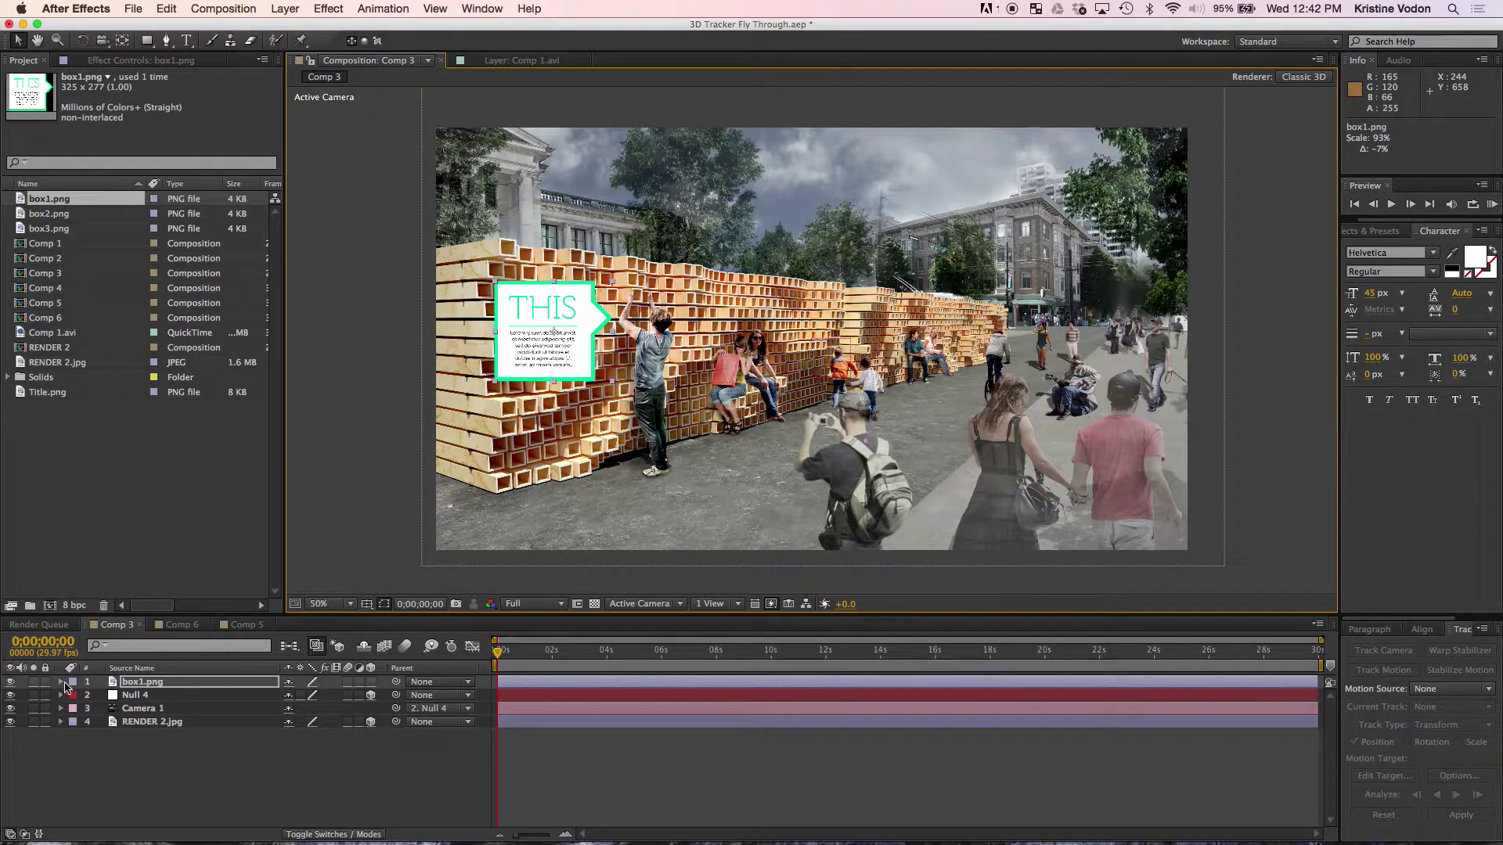
Fade box1.png in with Opacity keyframes of 0% at 0;00;02;05 and 100% at 0;00;02;16.
{"action": "left_click", "coordinate": [60, 682]}
{"action": "left_click", "coordinate": [73, 696]}
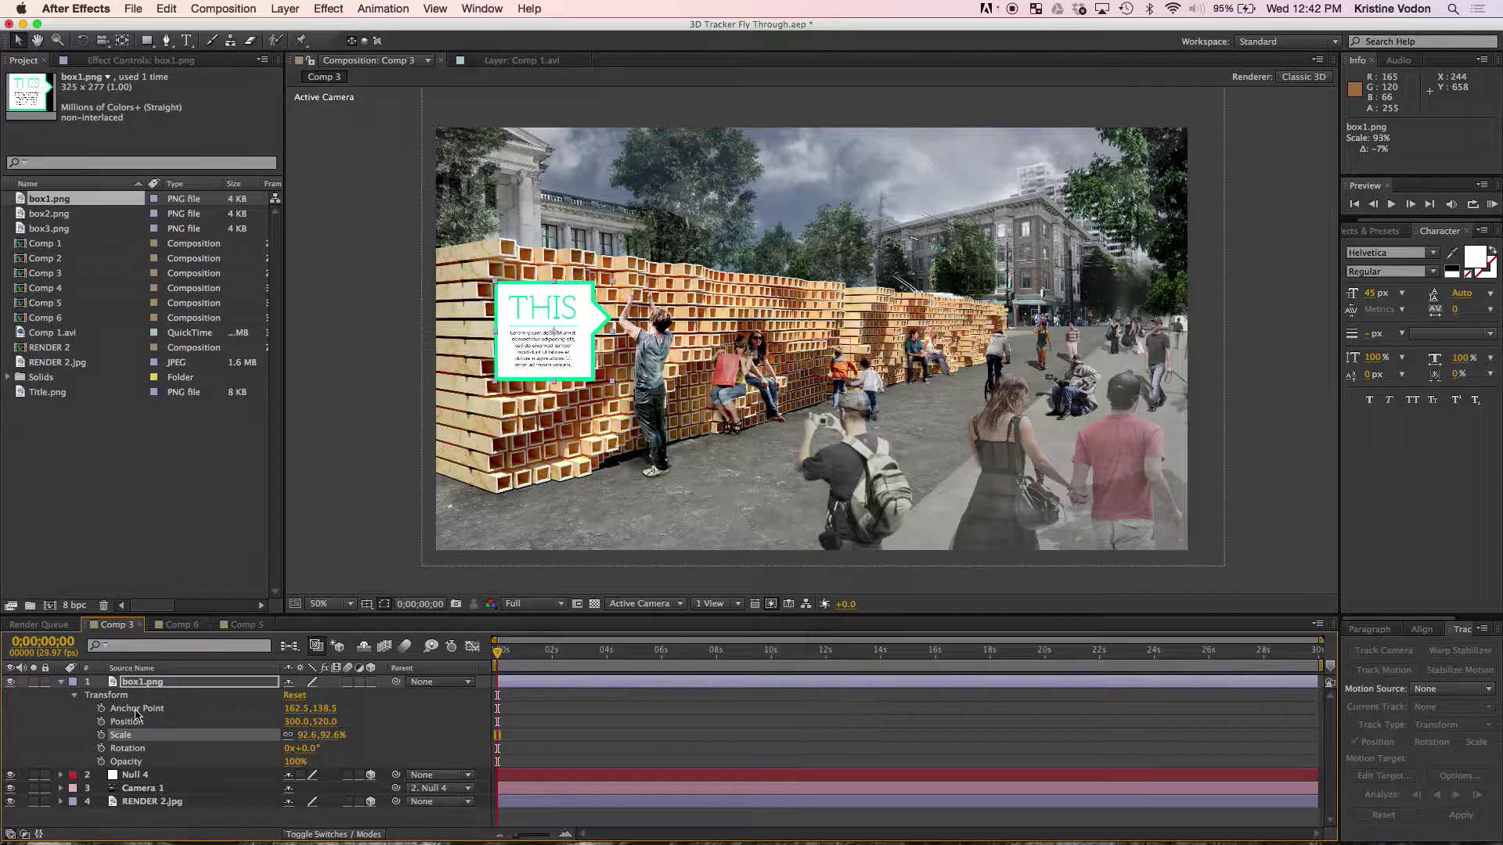
{"action": "left_click", "coordinate": [151, 763]}
{"action": "left_click_drag", "start_coordinate": [501, 660], "coordinate": [556, 659]}
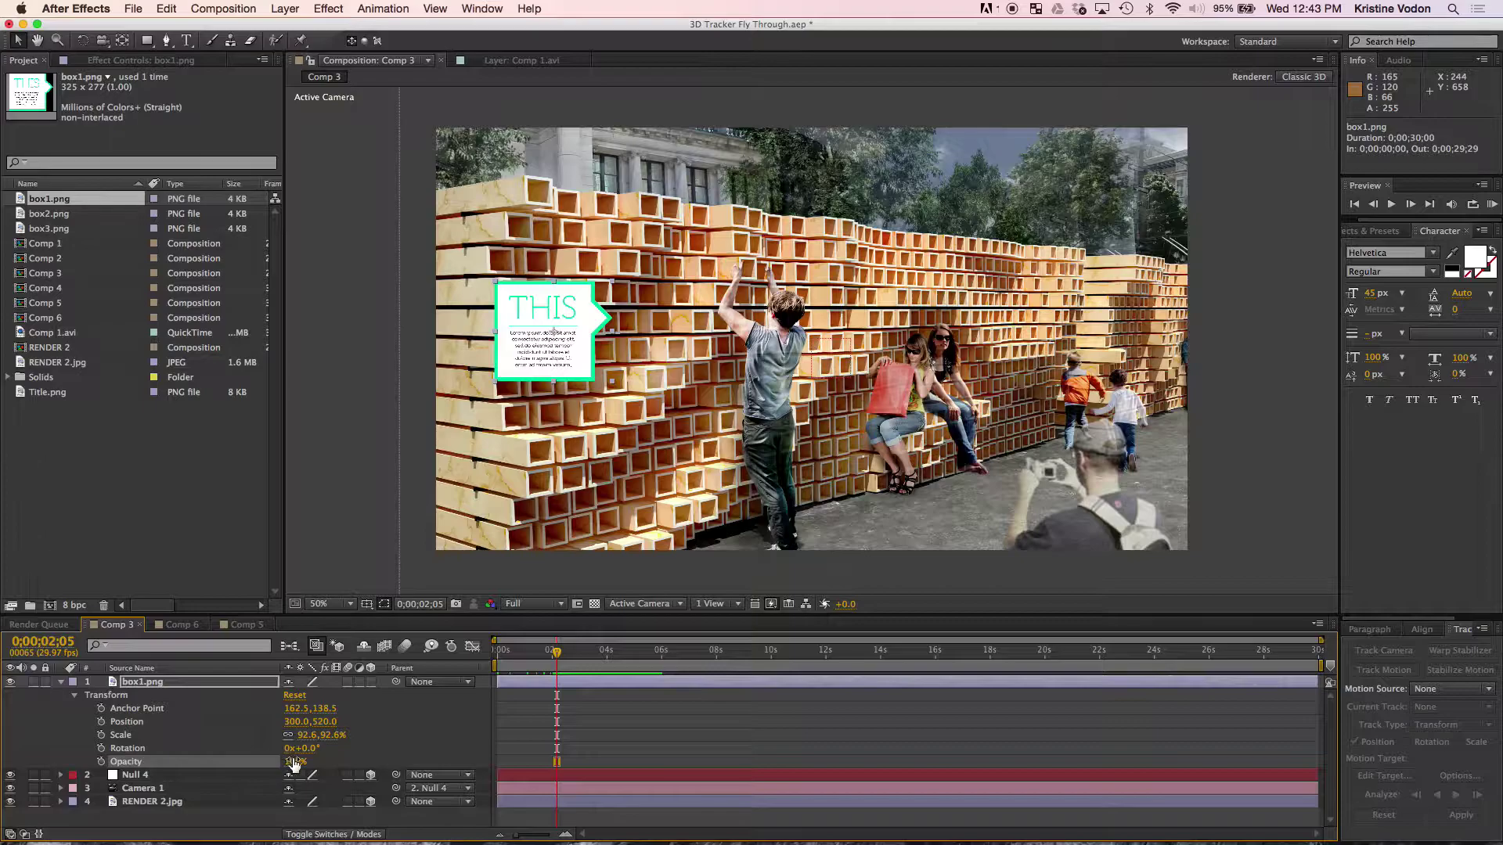
{"action": "left_click_drag", "start_coordinate": [292, 762], "coordinate": [186, 797]}
{"action": "left_click", "coordinate": [101, 762]}
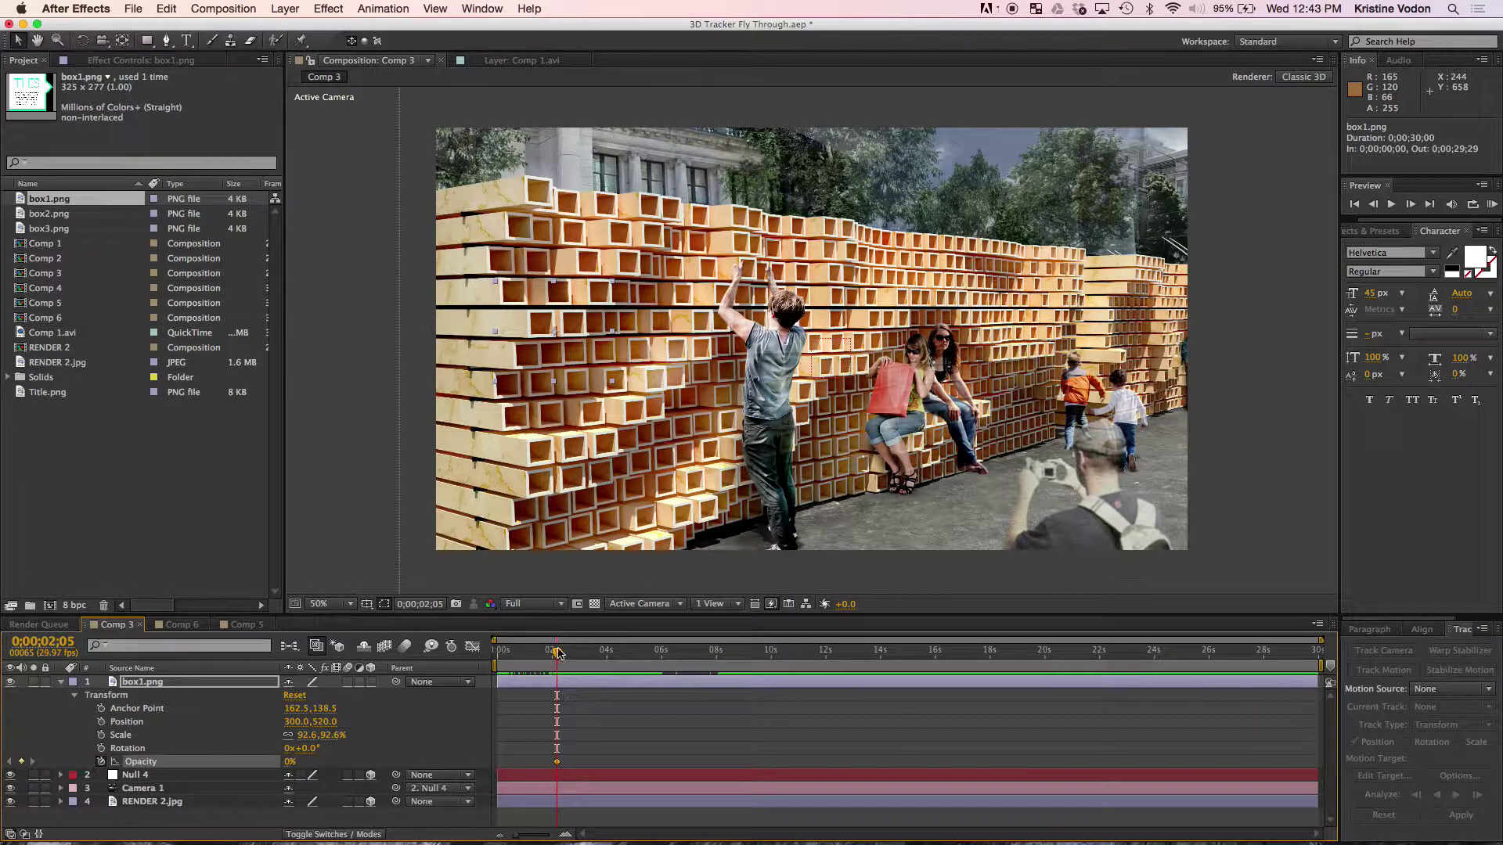
{"action": "mouse_move", "coordinate": [557, 652]}
{"action": "left_mouse_down"}
{"action": "mouse_move", "coordinate": [605, 655]}
{"action": "mouse_move", "coordinate": [570, 661]}
{"action": "left_mouse_up"}
{"action": "left_click_drag", "start_coordinate": [290, 761], "coordinate": [601, 755]}
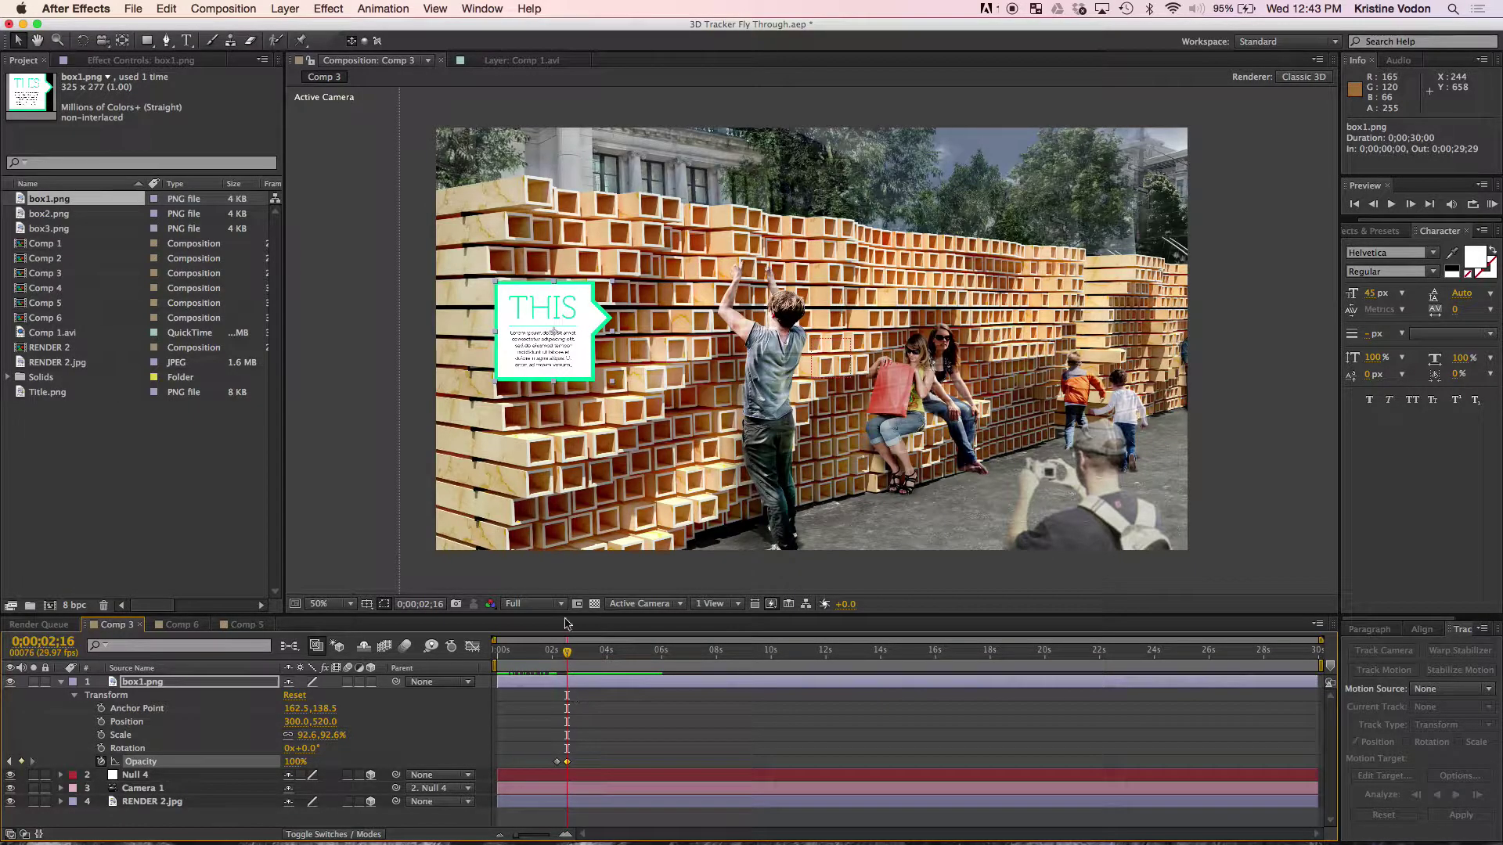
Enlarge box1.png to about 139% and reposition it at about 482, 506, with its arrow pointing at the reaching man.
{"action": "left_click_drag", "start_coordinate": [590, 365], "coordinate": [727, 398]}
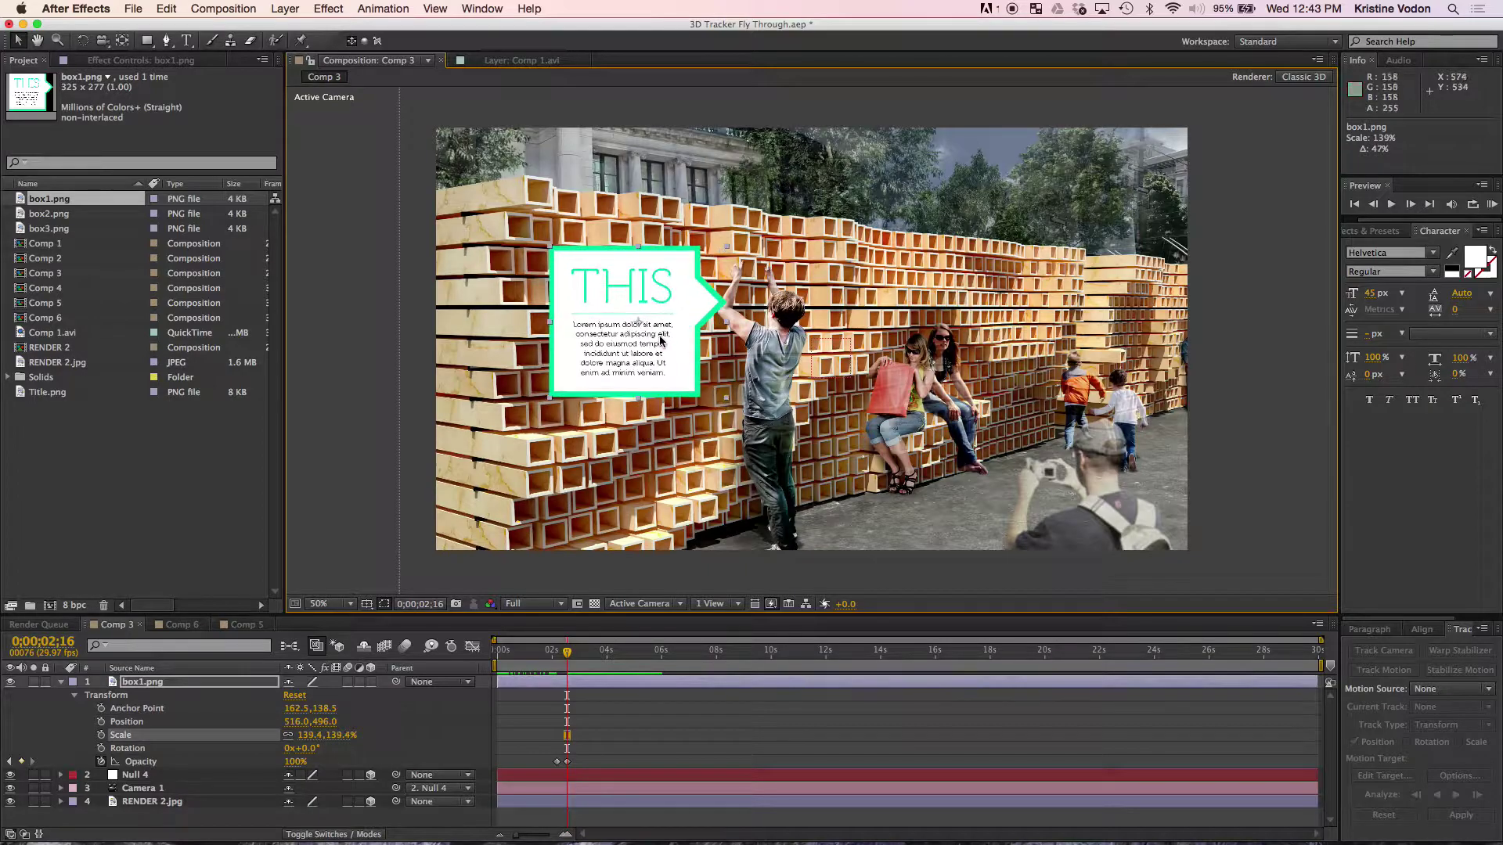
{"action": "left_click_drag", "start_coordinate": [662, 341], "coordinate": [648, 345]}
Fade box1.png out by holding its Opacity with a keyframe at 0;00;05;04 and setting it to 0% at 0;00;05;16.
{"action": "left_click_drag", "start_coordinate": [575, 657], "coordinate": [638, 658]}
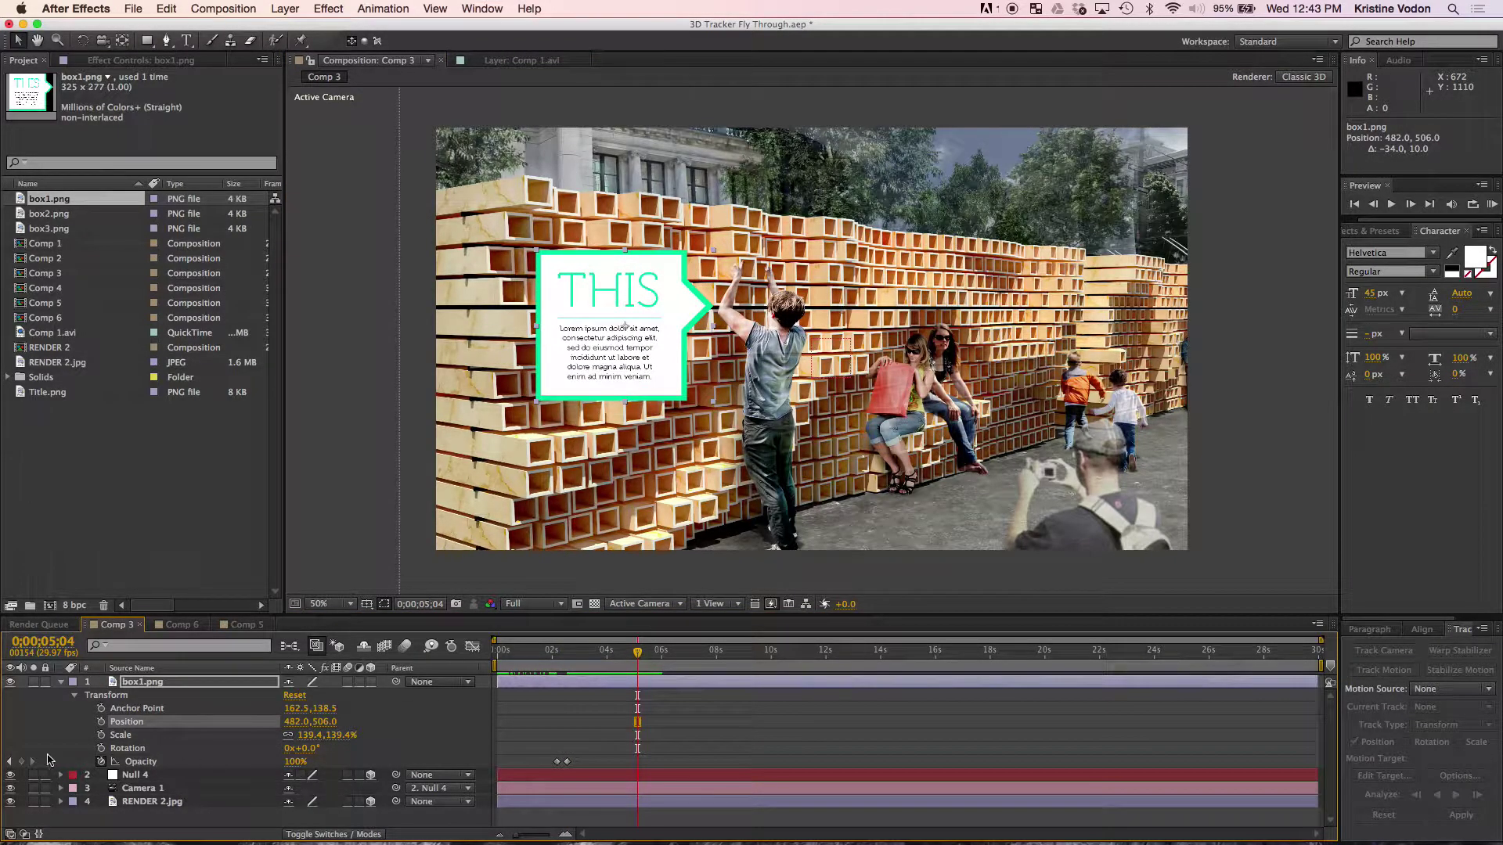
{"action": "left_click", "coordinate": [22, 761]}
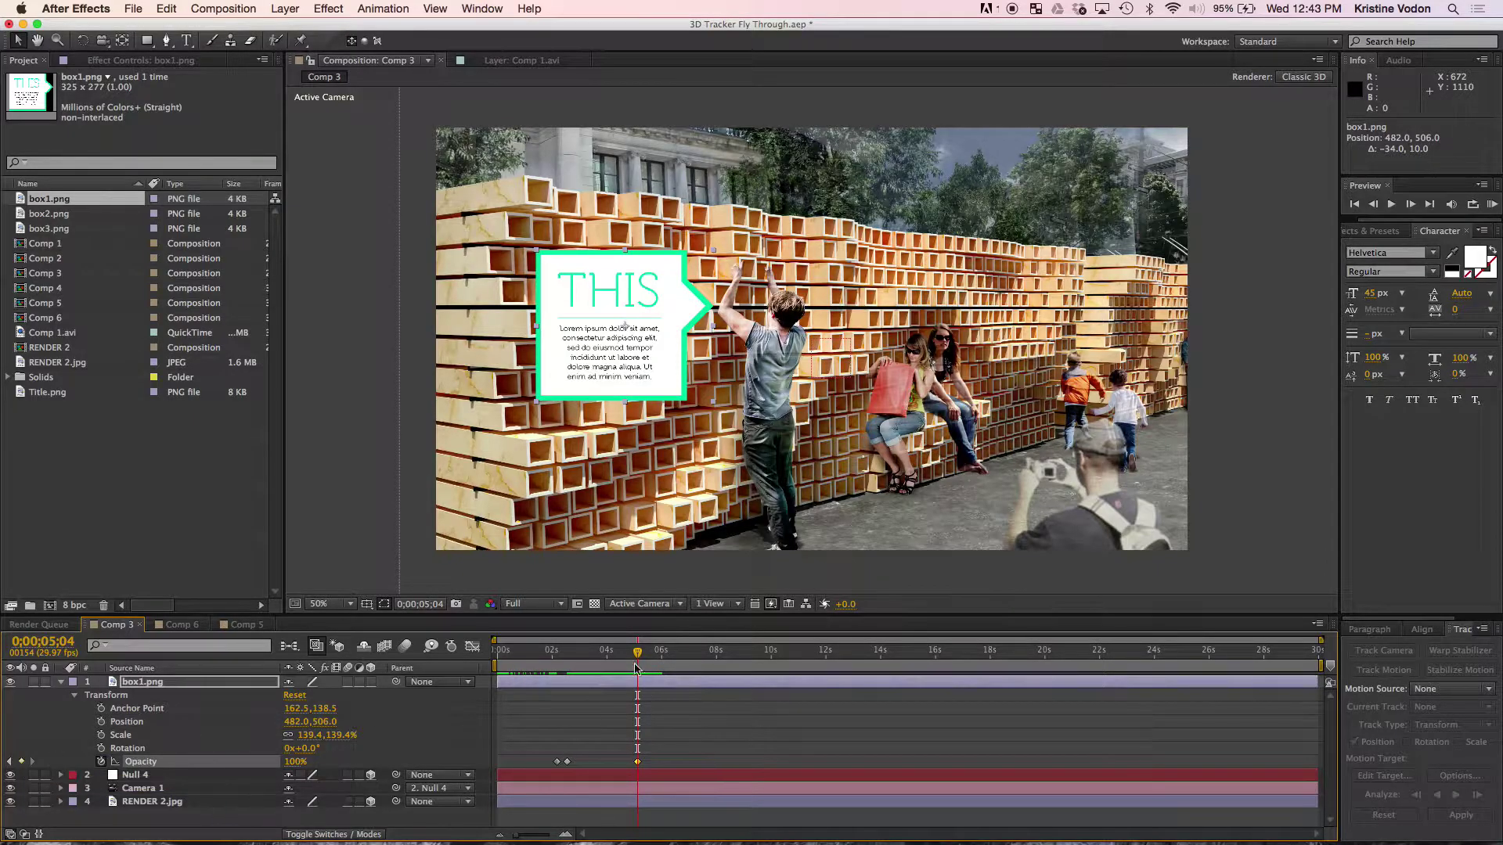
{"action": "left_click_drag", "start_coordinate": [640, 652], "coordinate": [651, 654]}
{"action": "left_click", "coordinate": [295, 761]}
{"action": "type", "text": "0"}
{"action": "key", "text": "Return"}
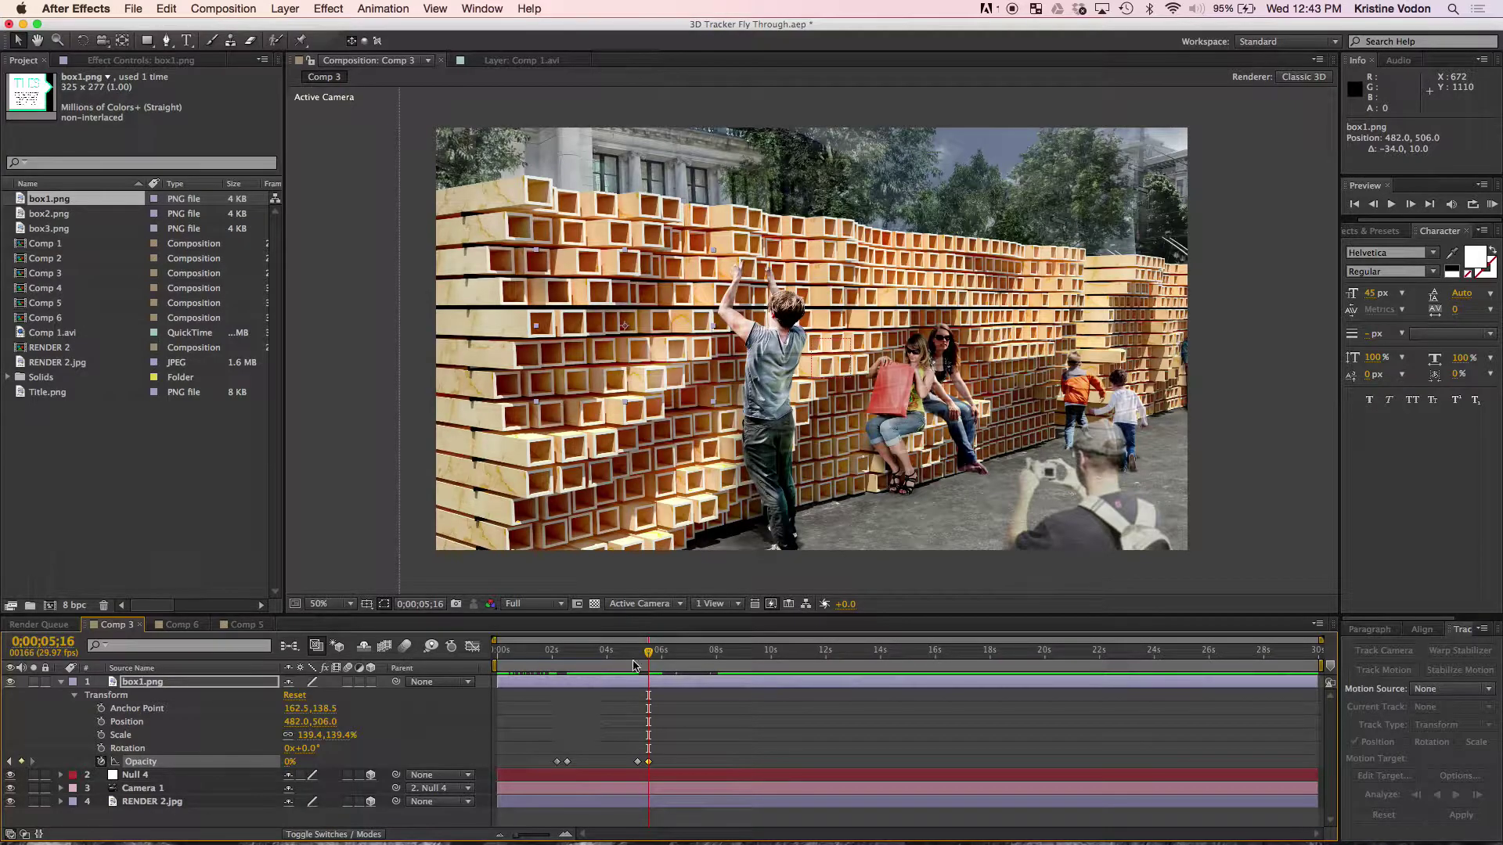
Make box1.png grow in with a Scale keyframe at its current size at 0;00;02;22 and one of 0% at 0;00;02;08.
{"action": "left_click_drag", "start_coordinate": [651, 655], "coordinate": [575, 658]}
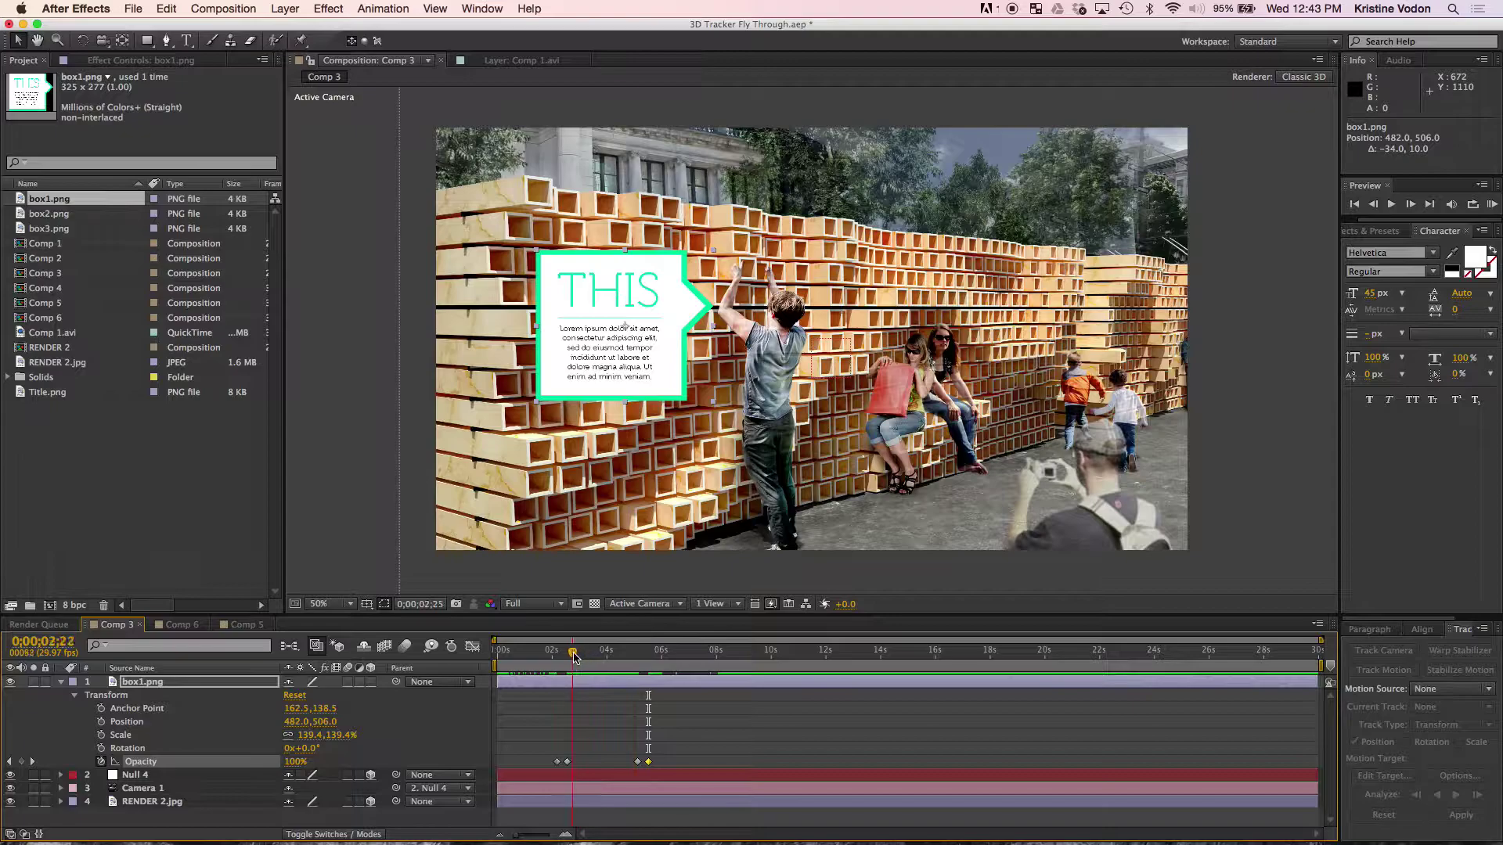
{"action": "left_click", "coordinate": [101, 735]}
{"action": "left_click_drag", "start_coordinate": [575, 656], "coordinate": [559, 656]}
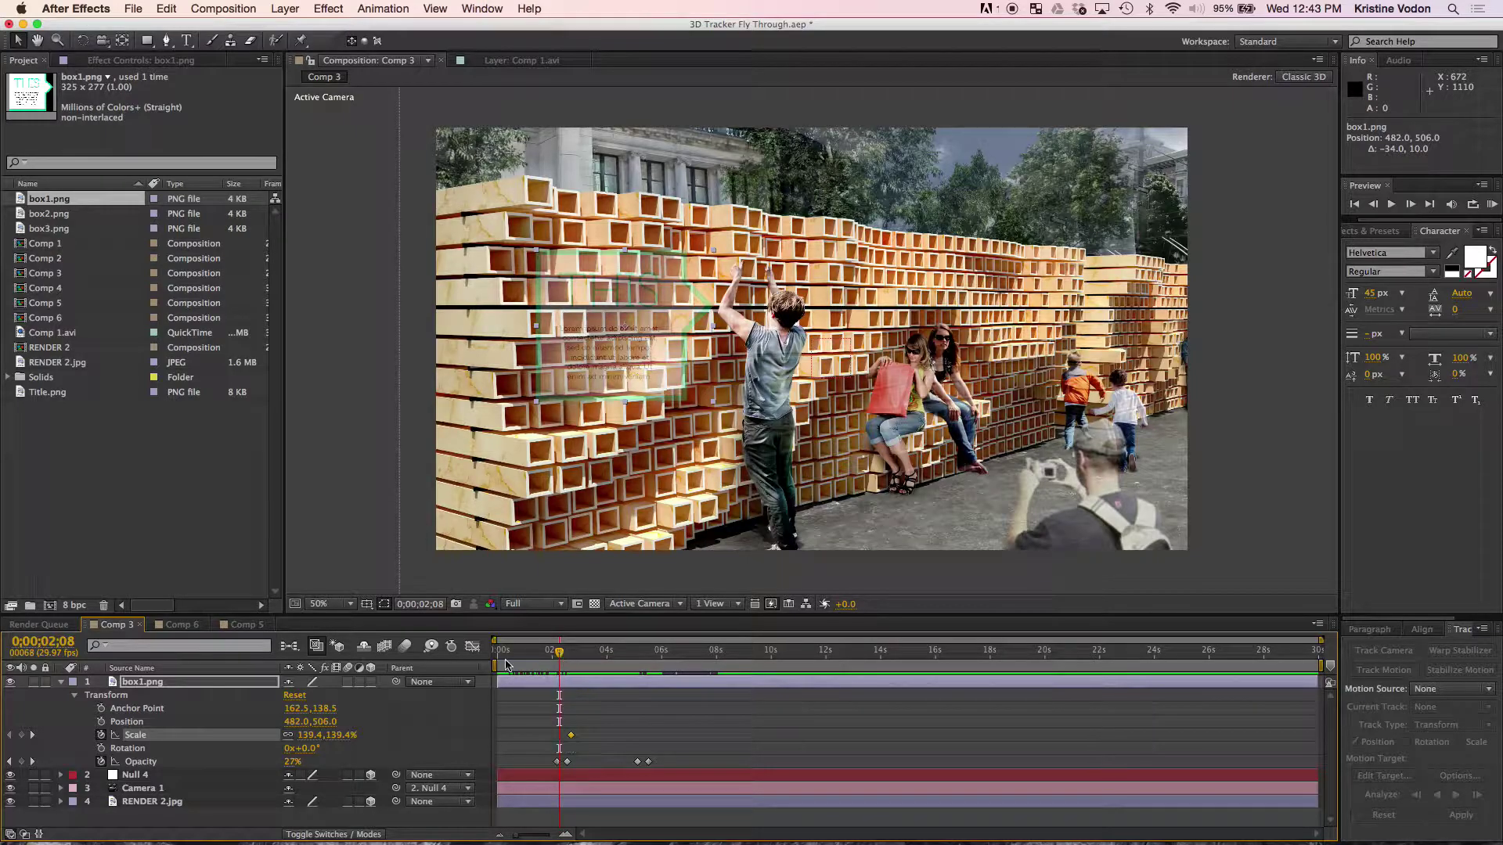
{"action": "left_click_drag", "start_coordinate": [311, 735], "coordinate": [344, 744]}
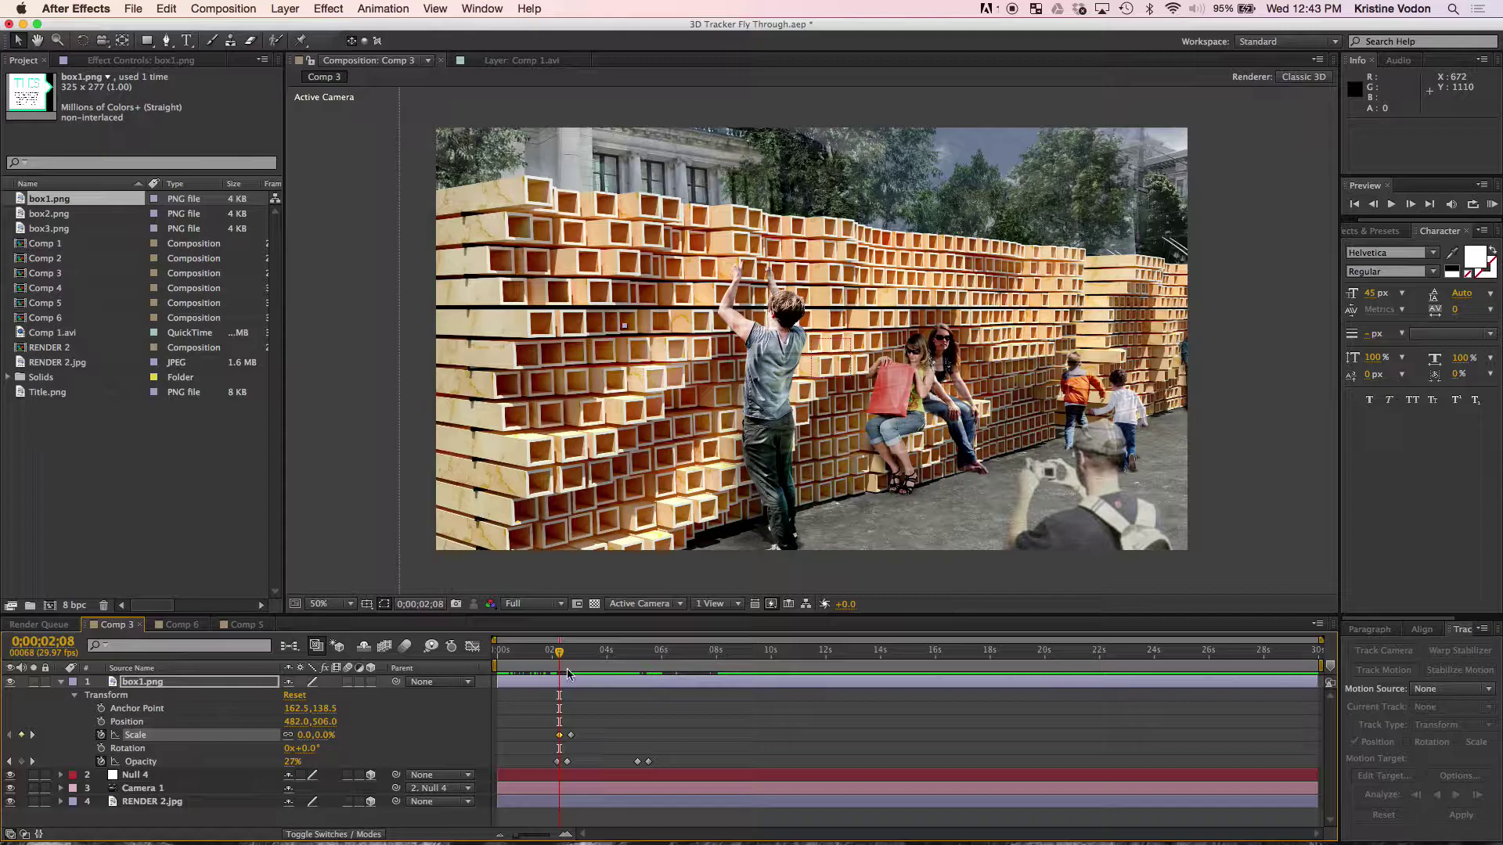
Shrink box1.png out by holding its Scale with a keyframe at 0;00;05;01 and setting it to 0% at 0;00;05;15.
{"action": "left_click_drag", "start_coordinate": [561, 662], "coordinate": [639, 666]}
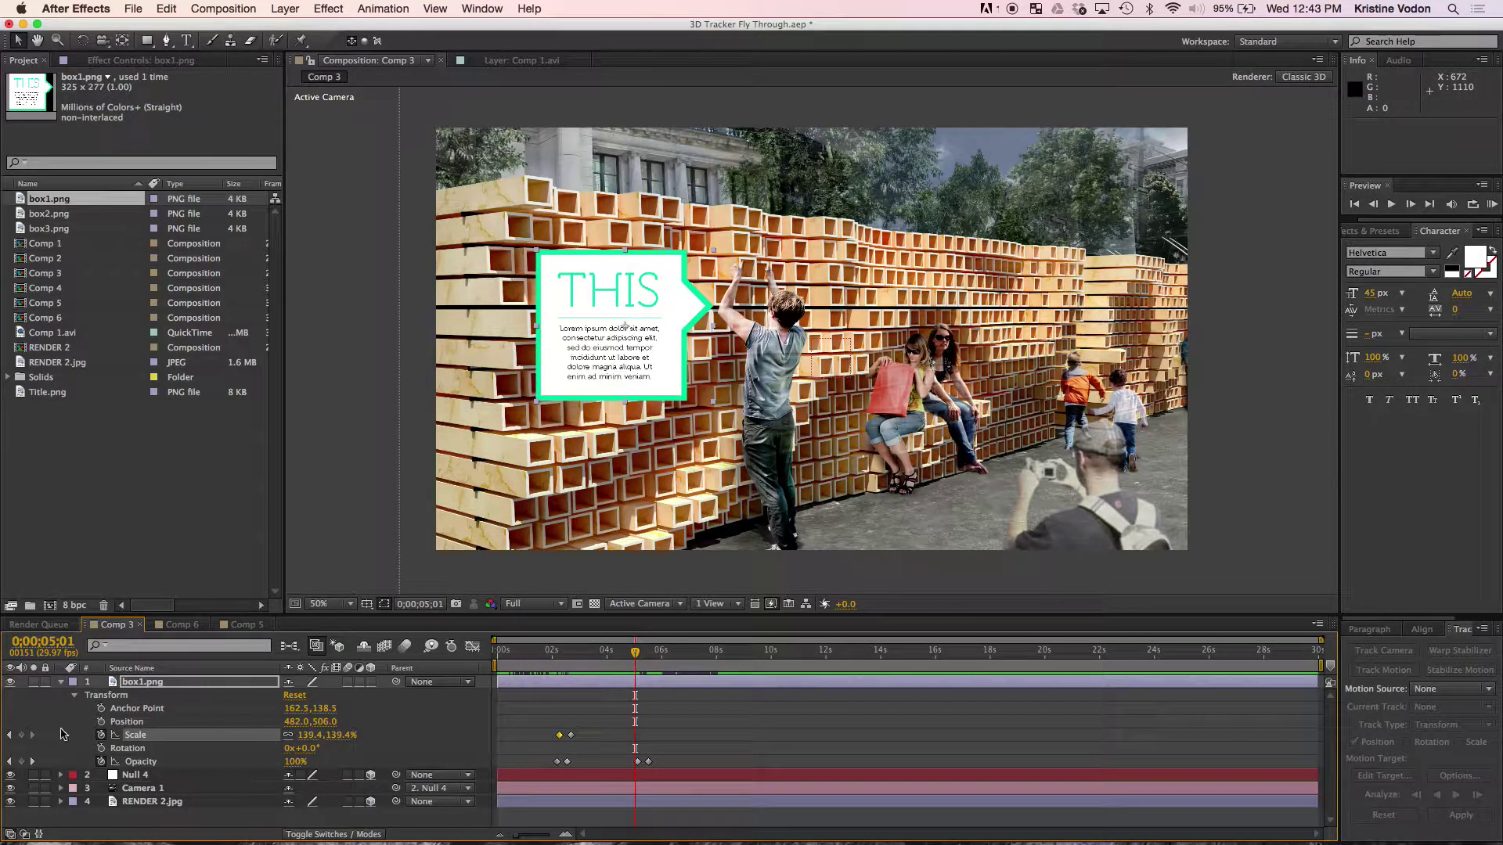
{"action": "left_click_drag", "start_coordinate": [635, 651], "coordinate": [647, 651]}
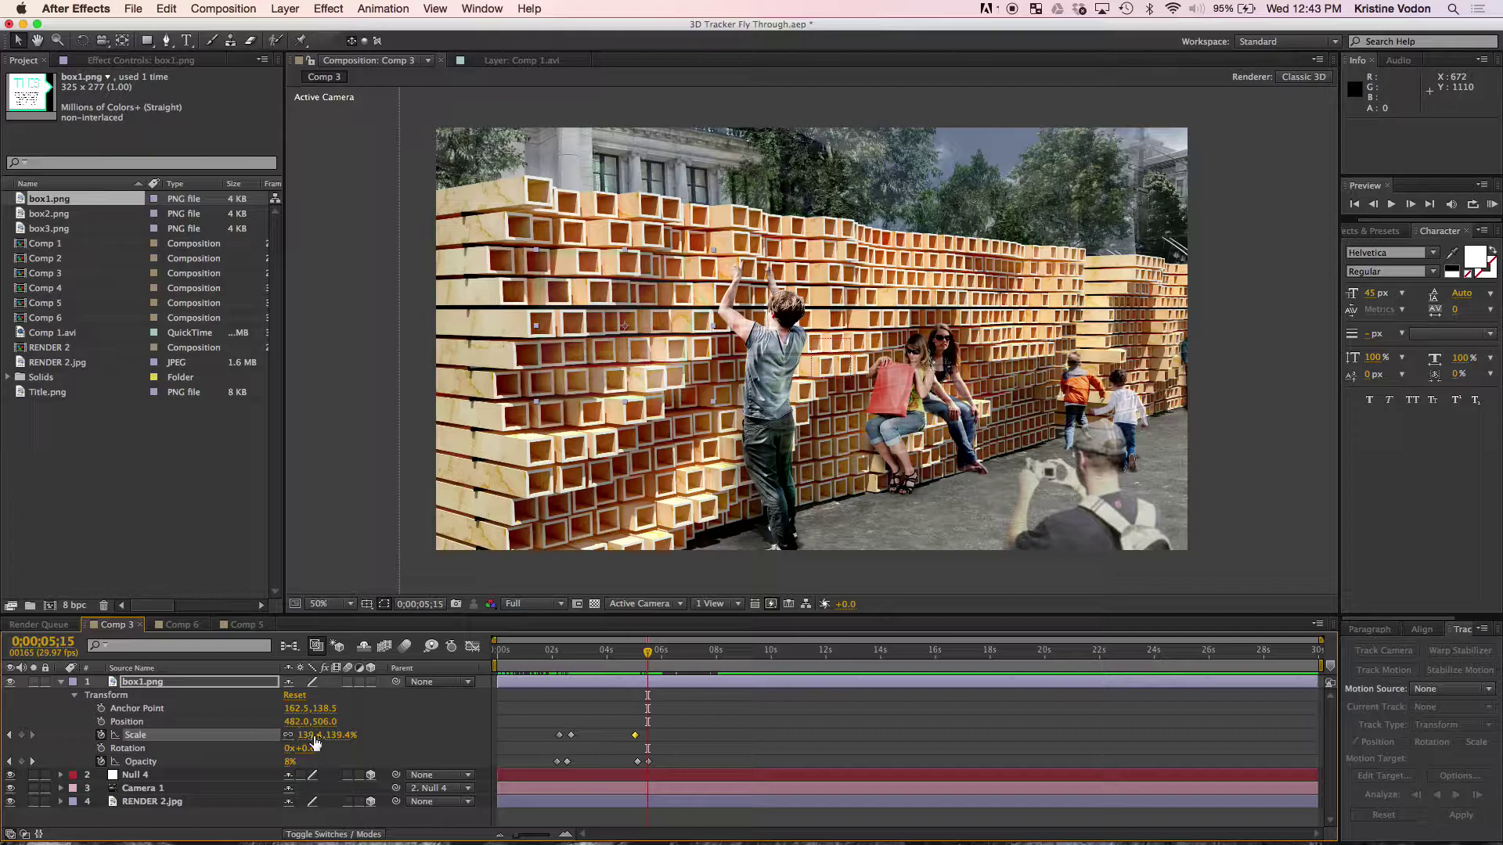
{"action": "left_click_drag", "start_coordinate": [317, 736], "coordinate": [197, 734]}
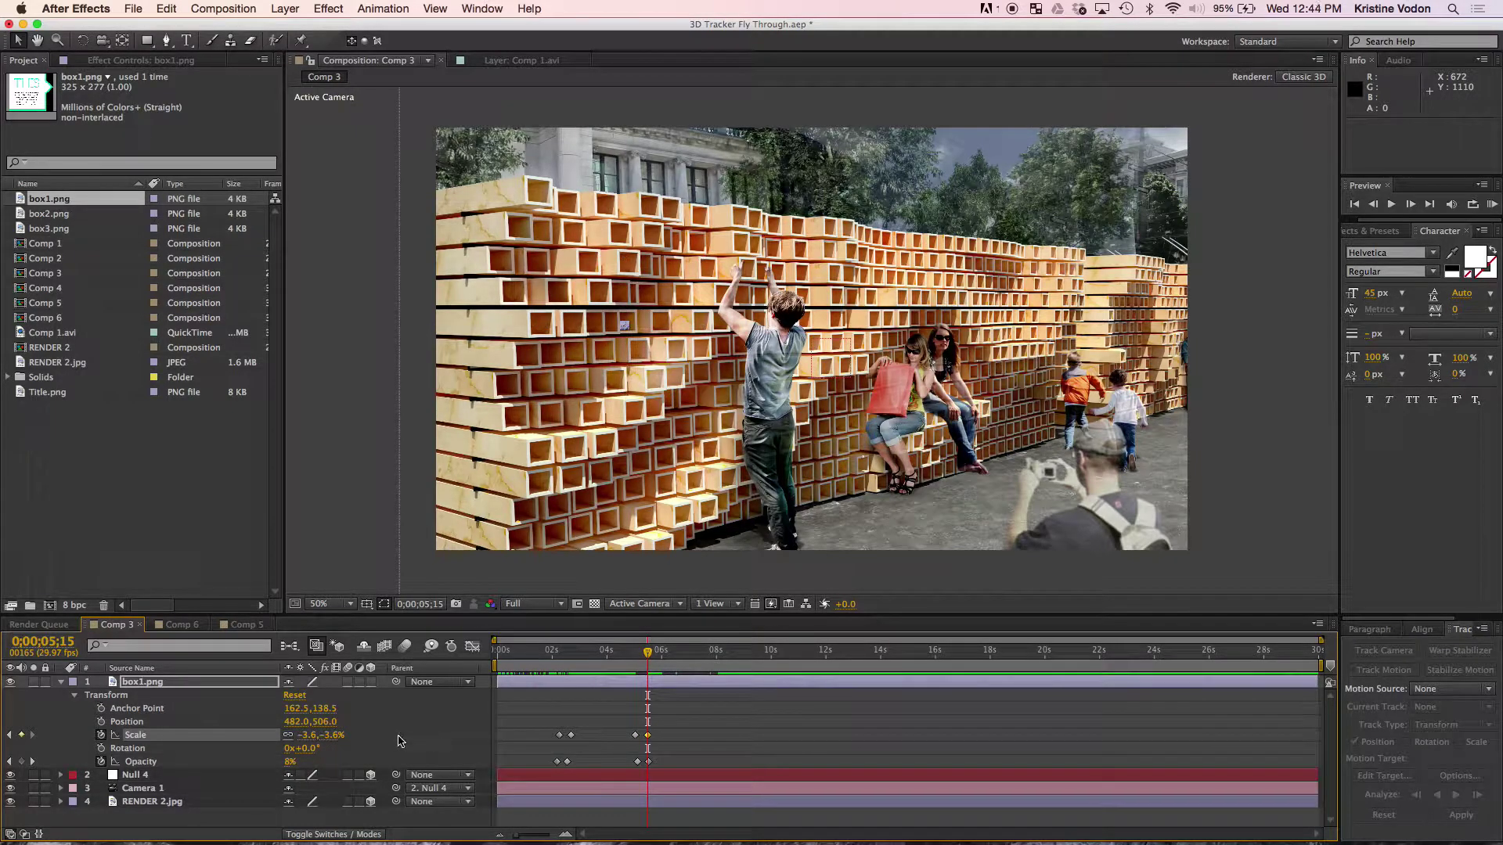
{"action": "left_click", "coordinate": [311, 735]}
{"action": "type", "text": "0"}
{"action": "key", "text": "Return"}
Check the box1.png pop-in animation and copy all of the layer's Scale and Opacity keyframes.
{"action": "left_click_drag", "start_coordinate": [647, 656], "coordinate": [572, 658]}
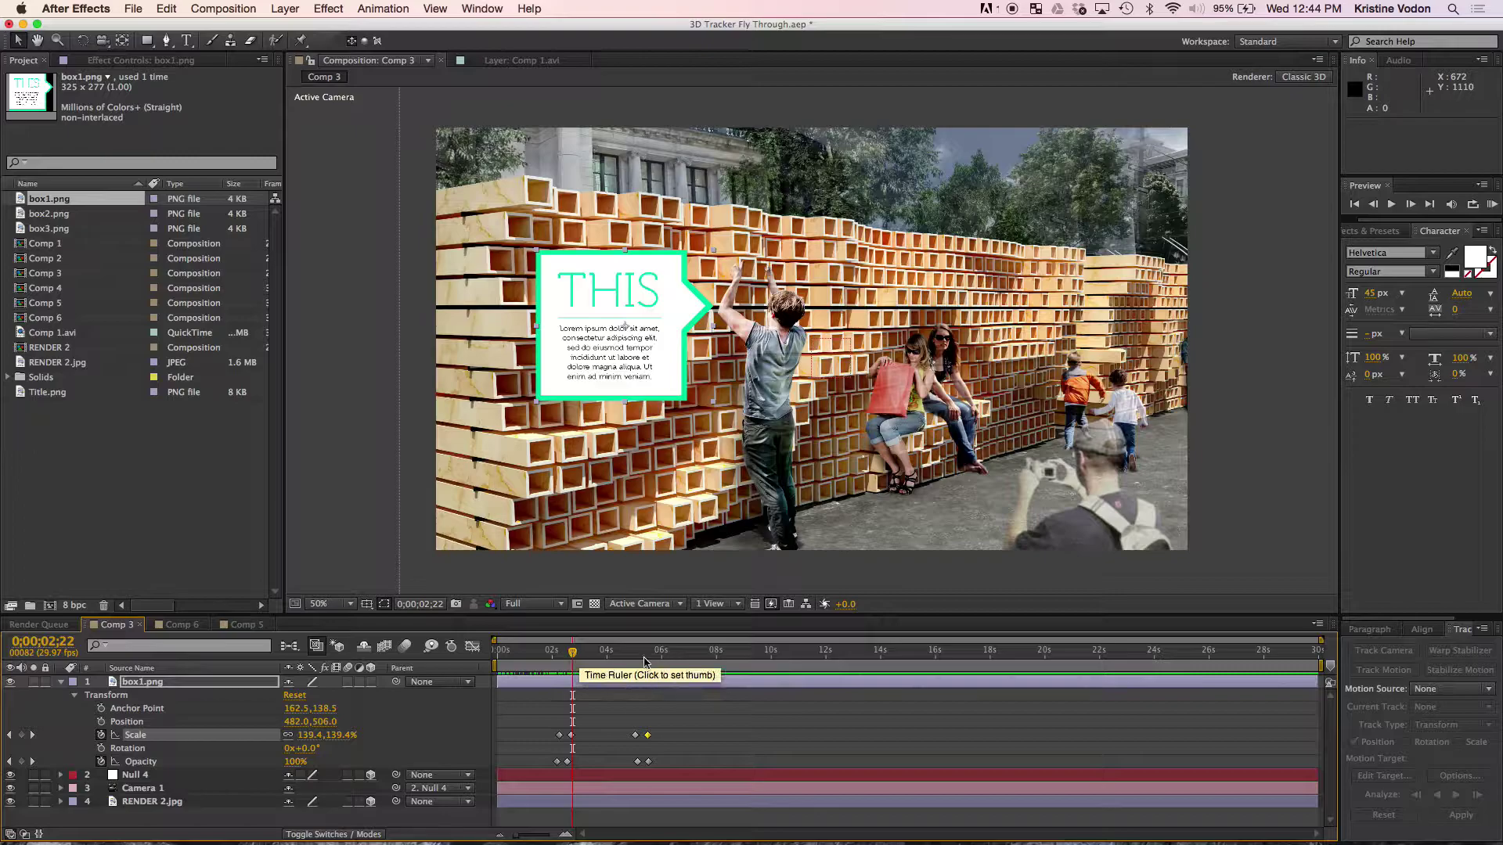
{"action": "left_click", "coordinate": [561, 649]}
{"action": "left_click_drag", "start_coordinate": [543, 714], "coordinate": [659, 765]}
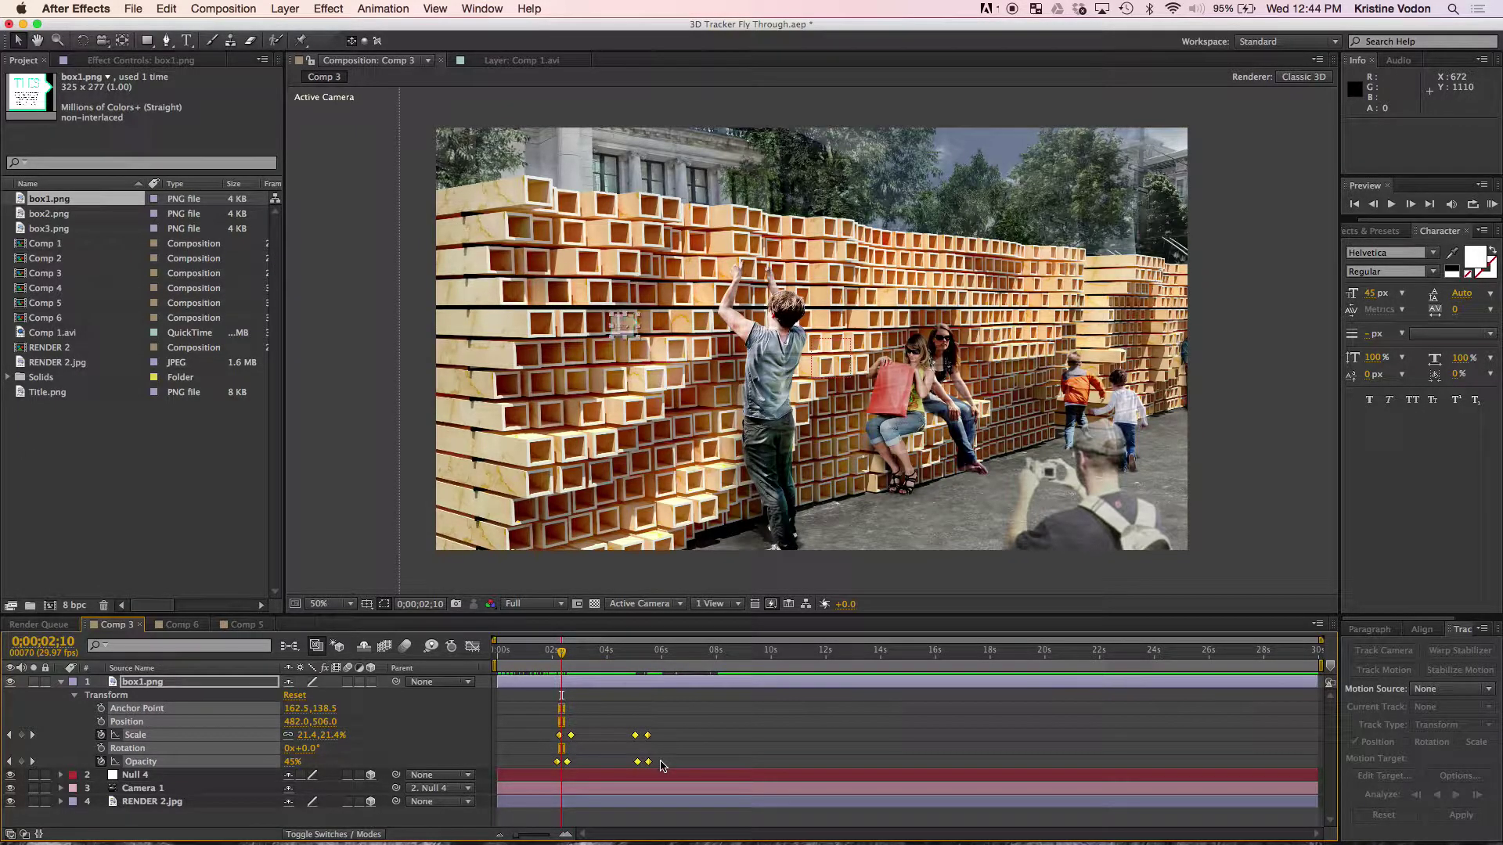
{"action": "key", "text": "cmd+c"}
Add box3.png as the top layer and place it beside the two seated women at about 1174, 612 as framed at 0;00;08;14.
{"action": "left_click", "coordinate": [57, 214]}
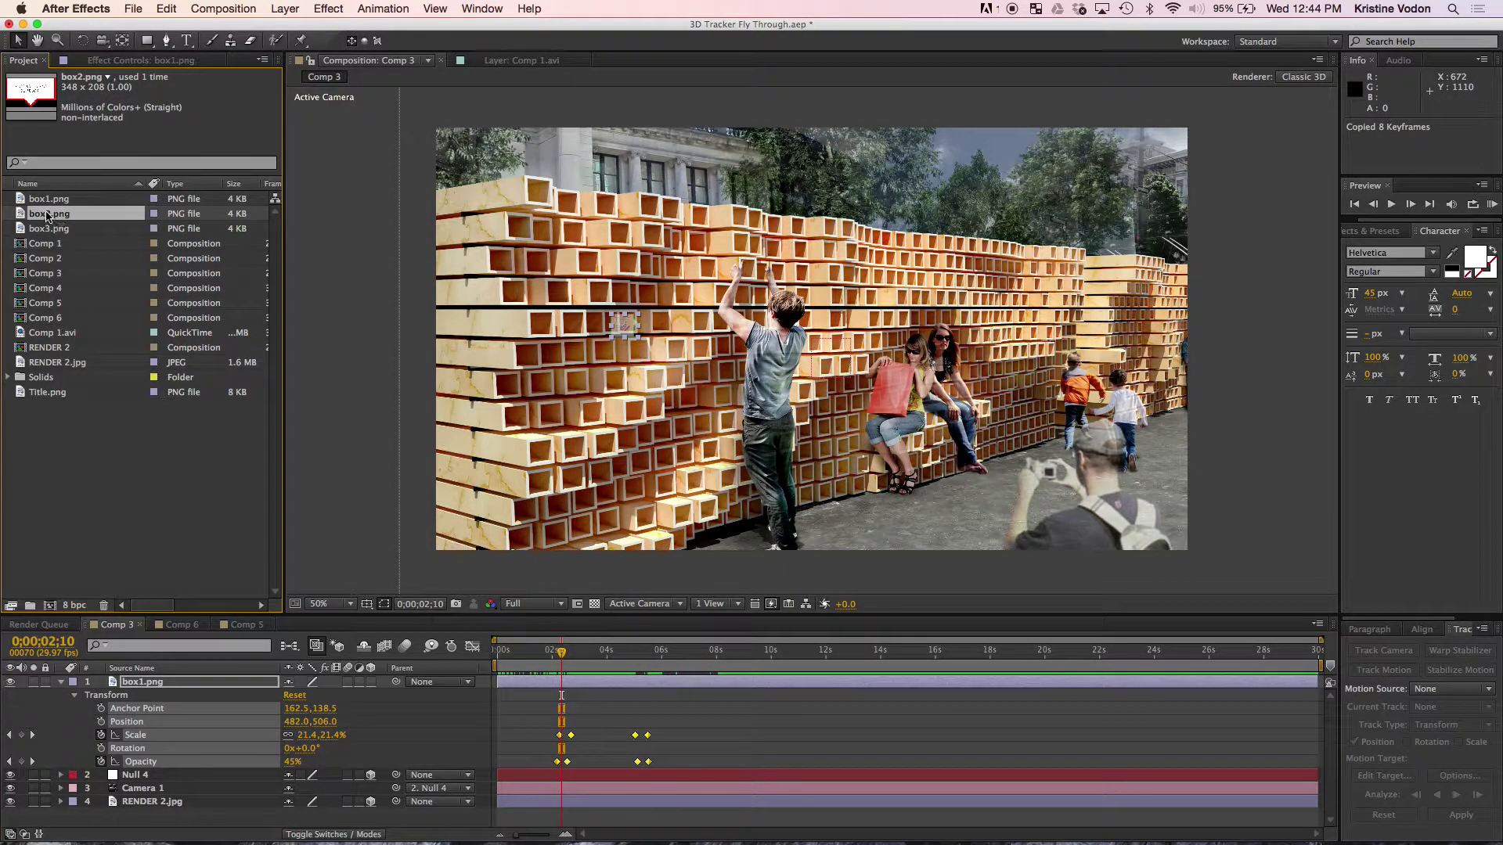
{"action": "left_click", "coordinate": [49, 230]}
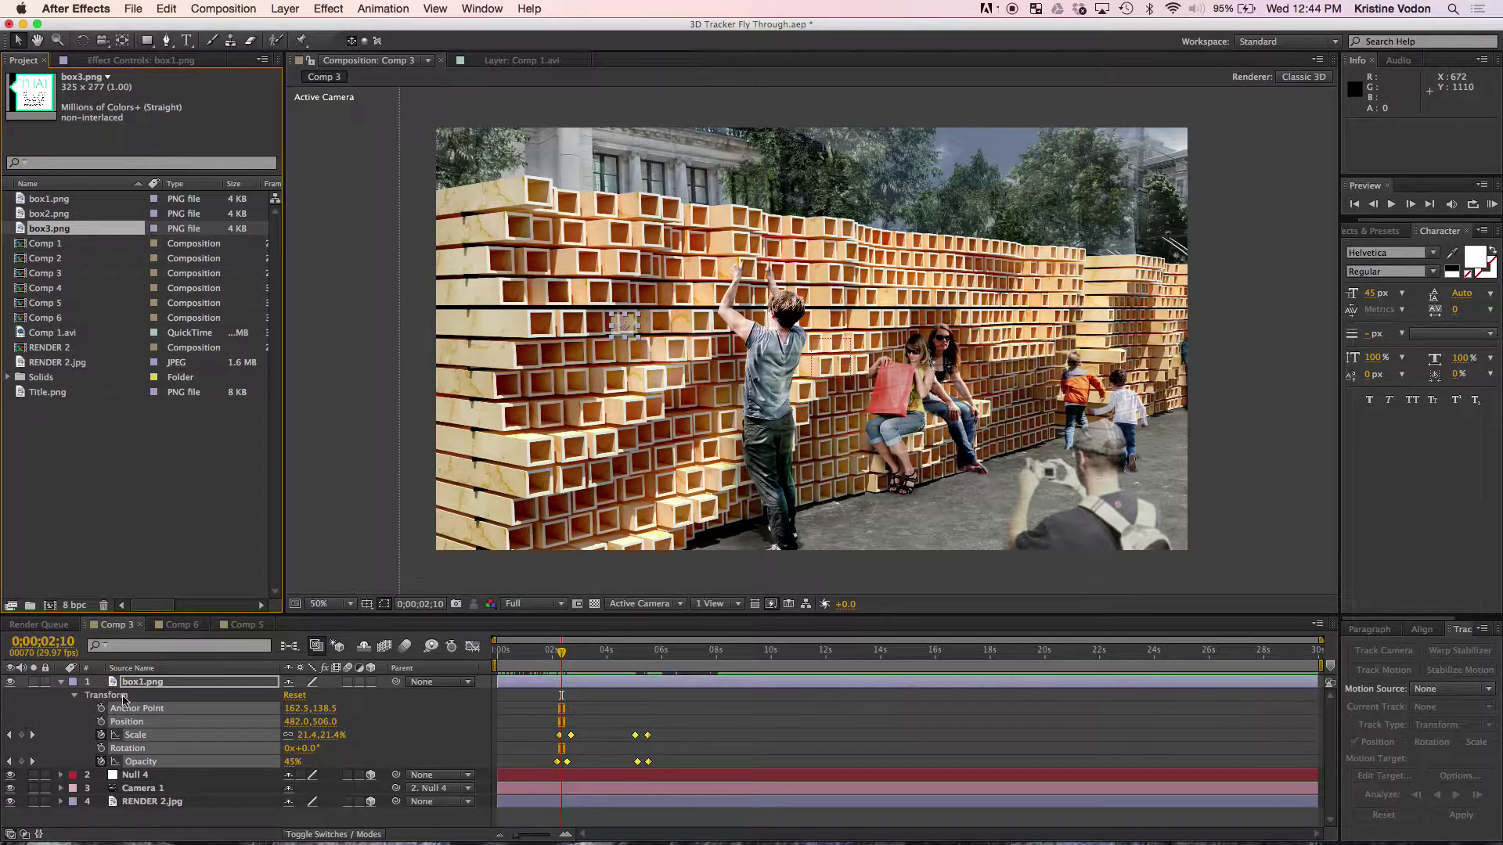
{"action": "left_click", "coordinate": [59, 682]}
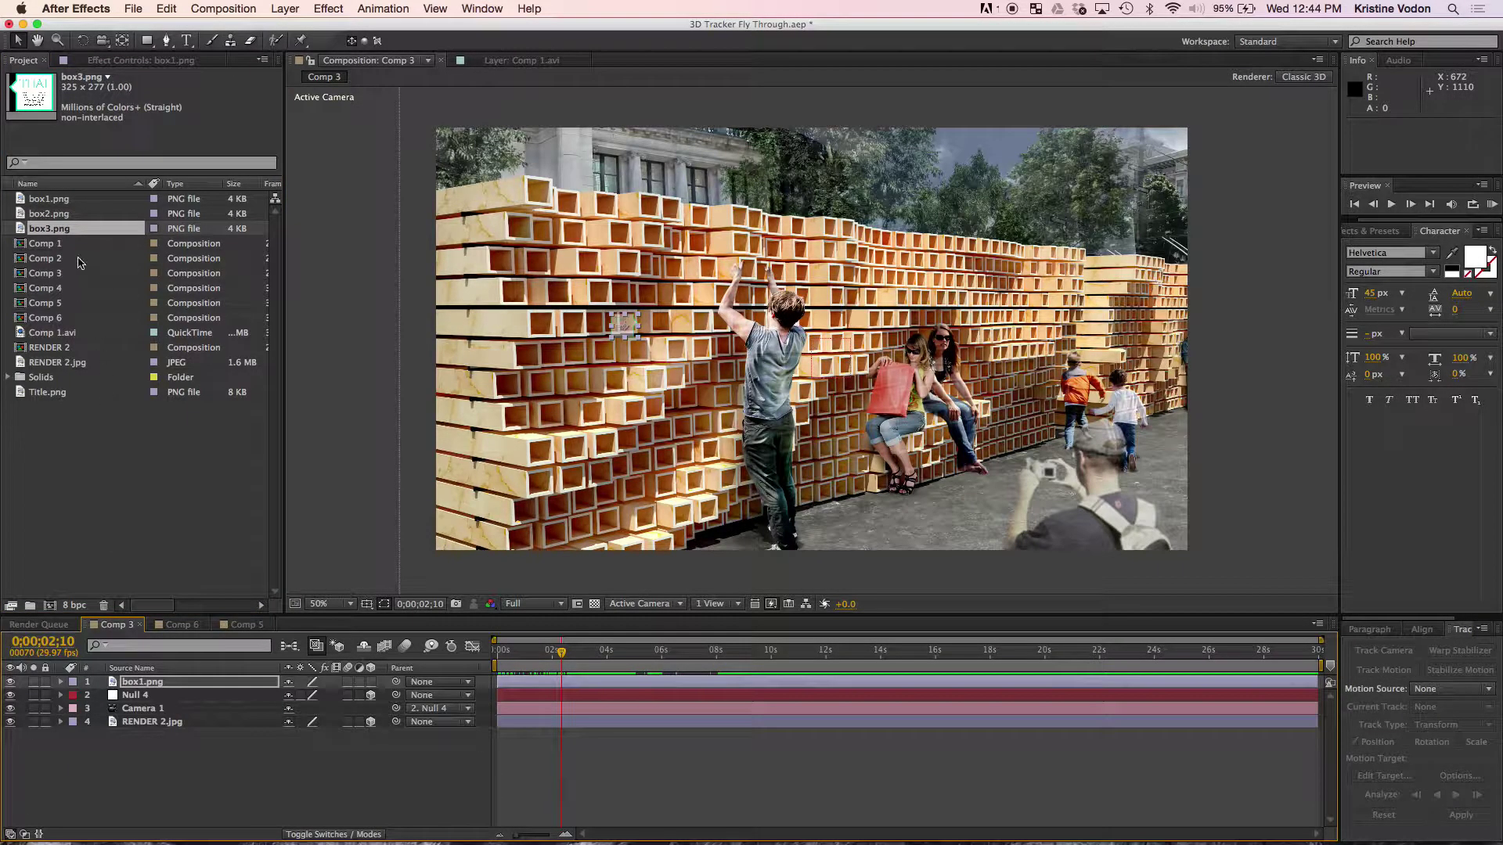
{"action": "left_click_drag", "start_coordinate": [75, 232], "coordinate": [143, 681]}
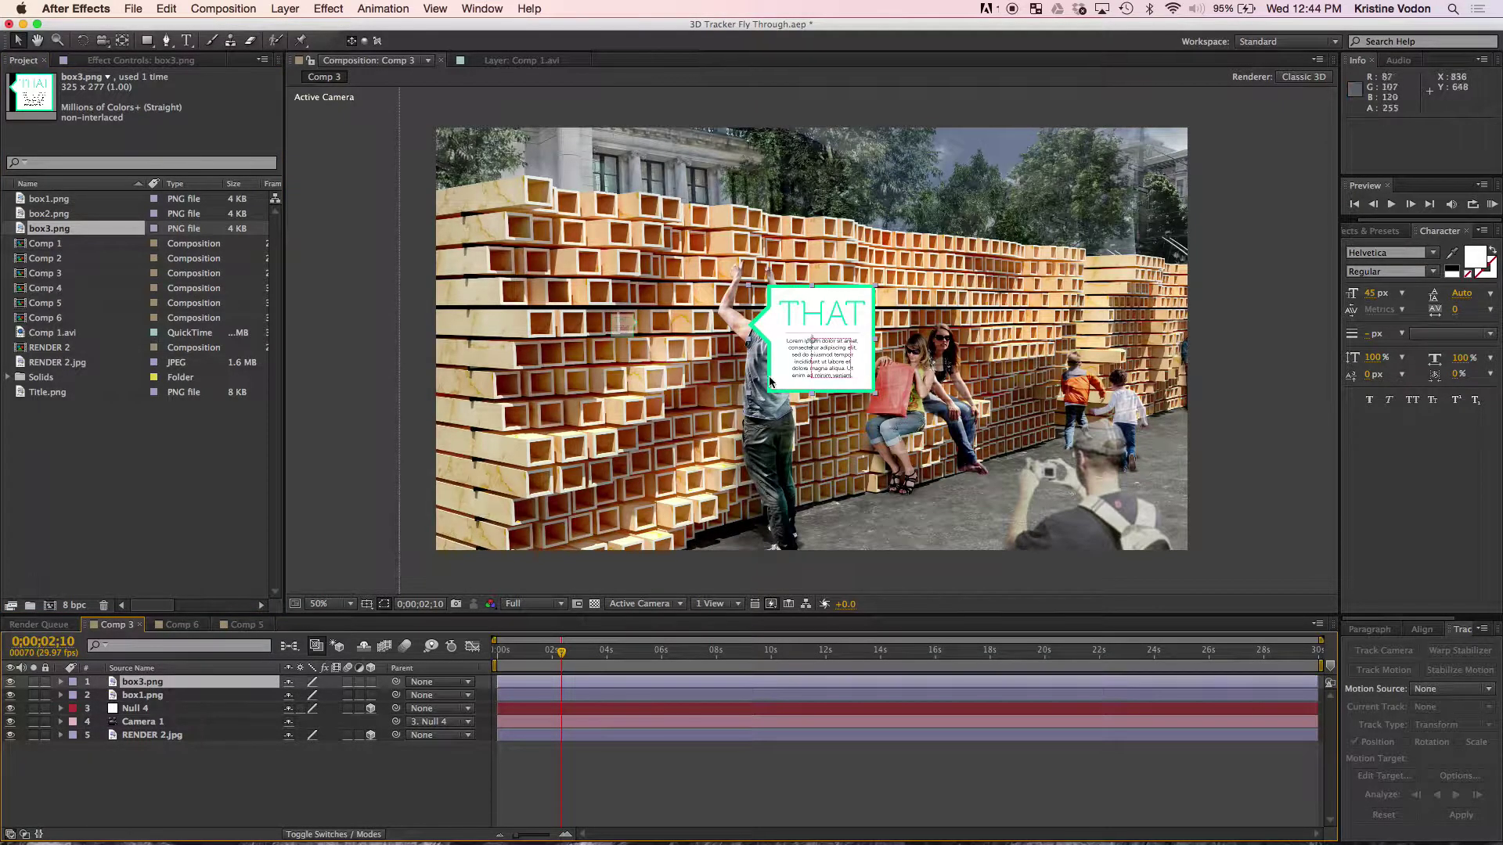
{"action": "left_click_drag", "start_coordinate": [763, 384], "coordinate": [1006, 394]}
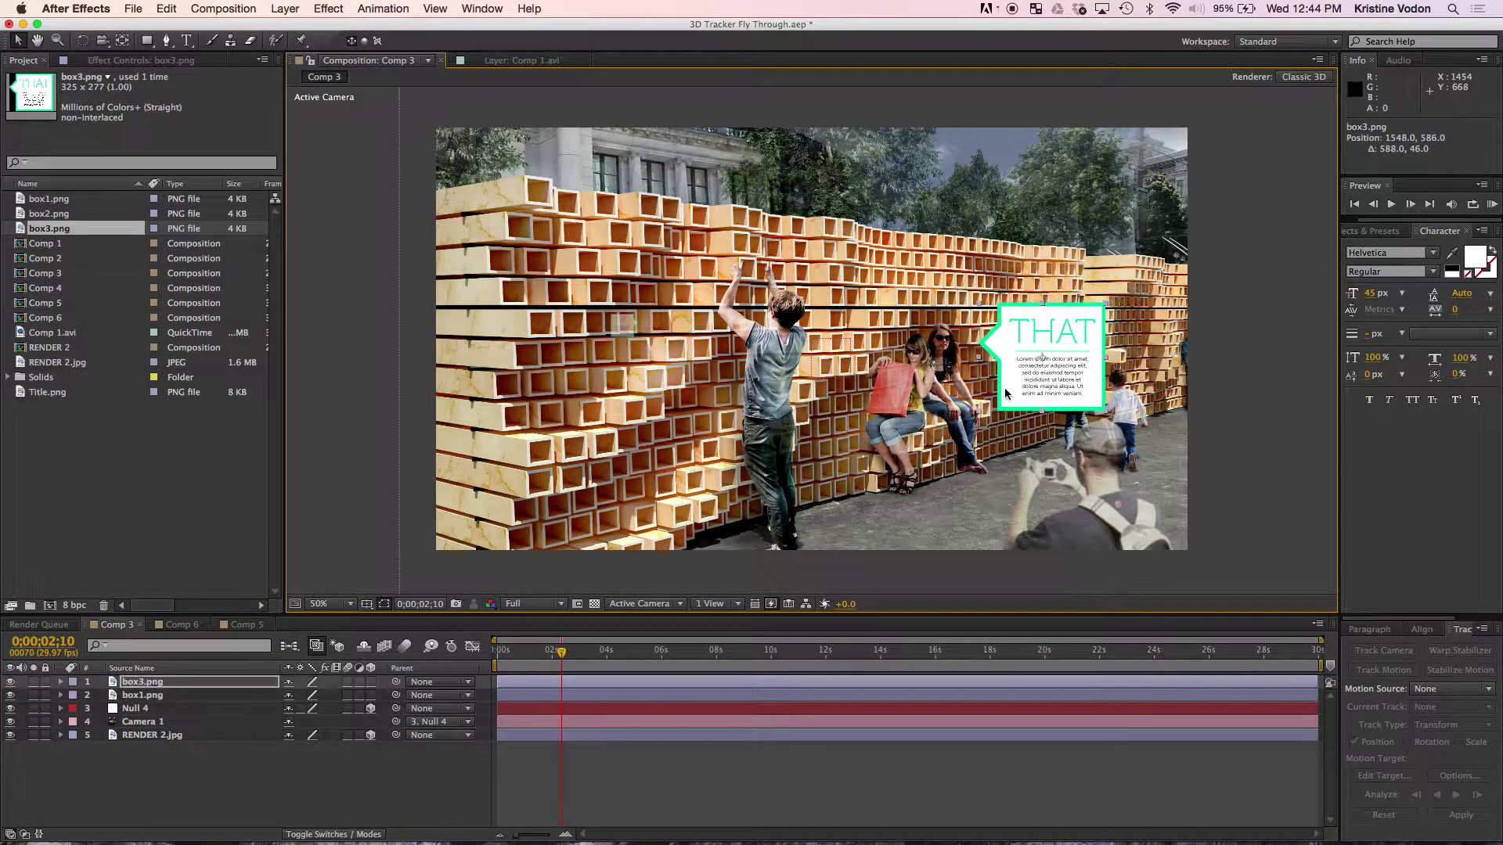
{"action": "left_click_drag", "start_coordinate": [566, 662], "coordinate": [708, 651]}
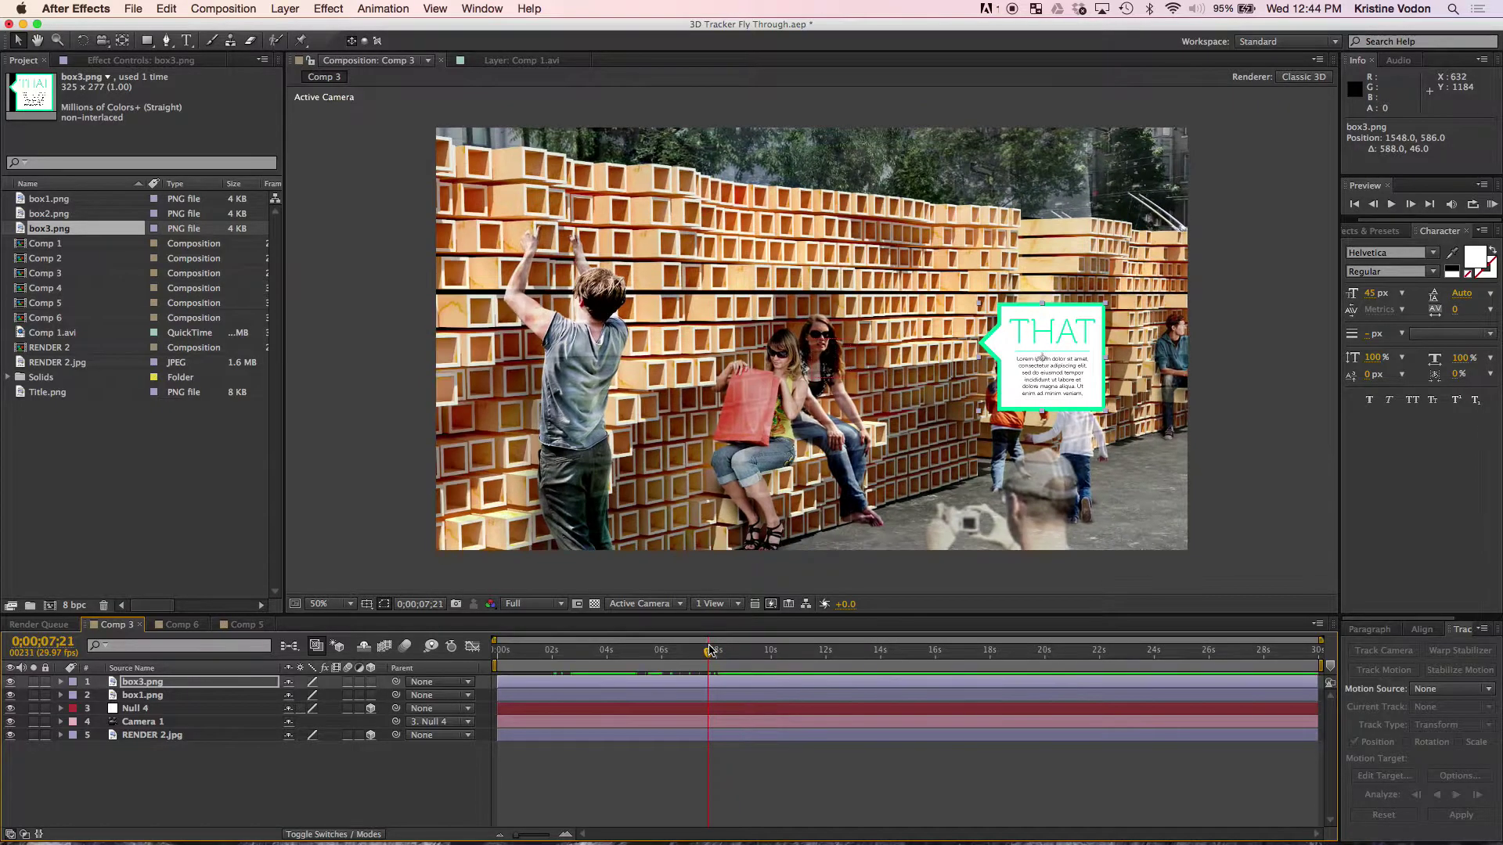
{"action": "left_click_drag", "start_coordinate": [1060, 379], "coordinate": [958, 390]}
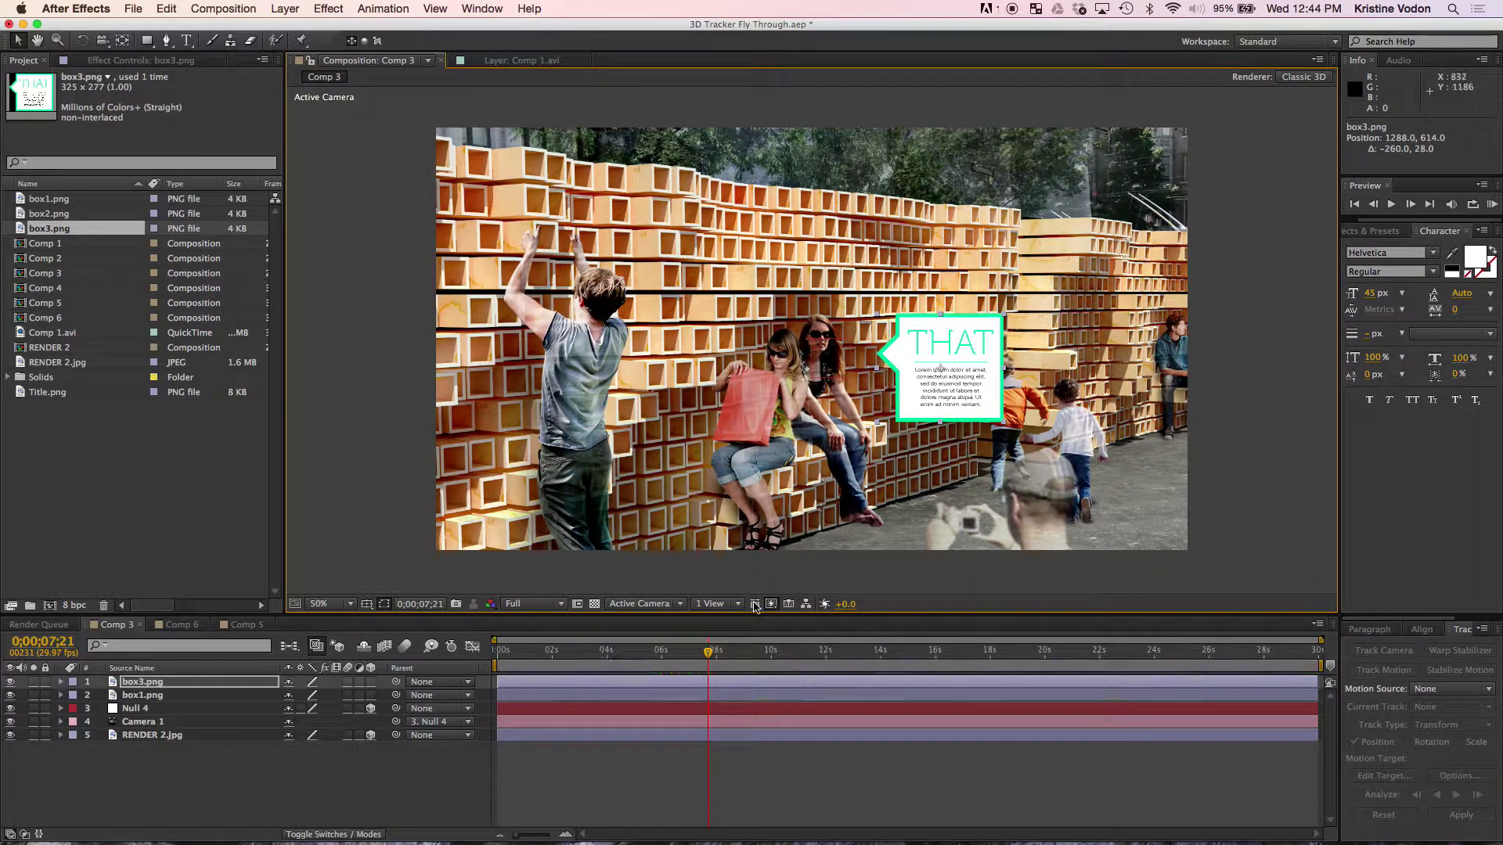
{"action": "left_click", "coordinate": [709, 660]}
{"action": "left_click_drag", "start_coordinate": [708, 660], "coordinate": [729, 657]}
{"action": "left_click_drag", "start_coordinate": [927, 400], "coordinate": [883, 400]}
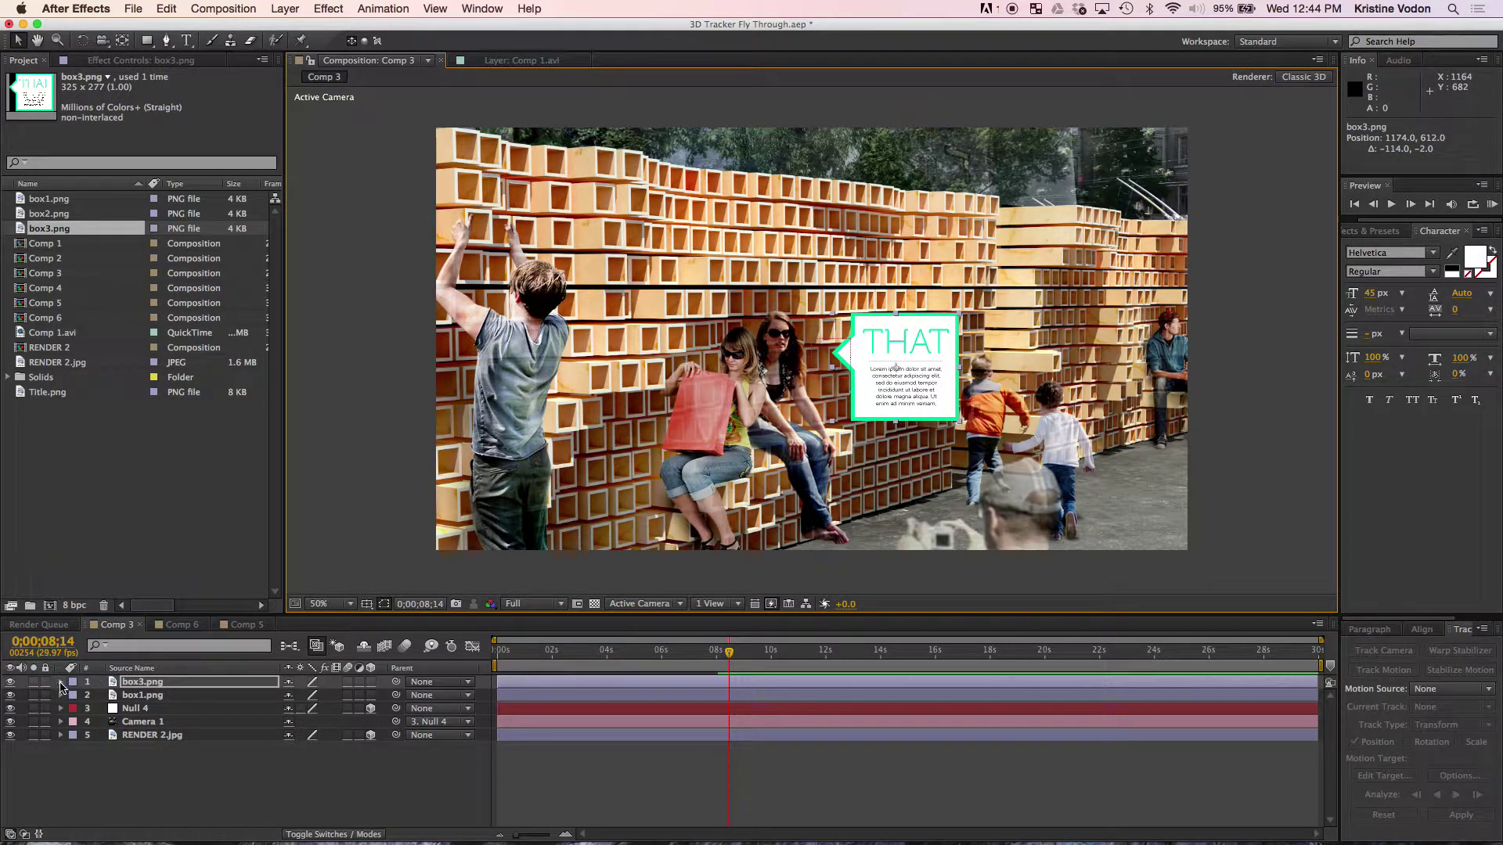
Paste the copied keyframes onto box3.png at 0;00;08;14 and move the box back beside the seated women at about 1194, 600.
{"action": "left_click", "coordinate": [61, 682]}
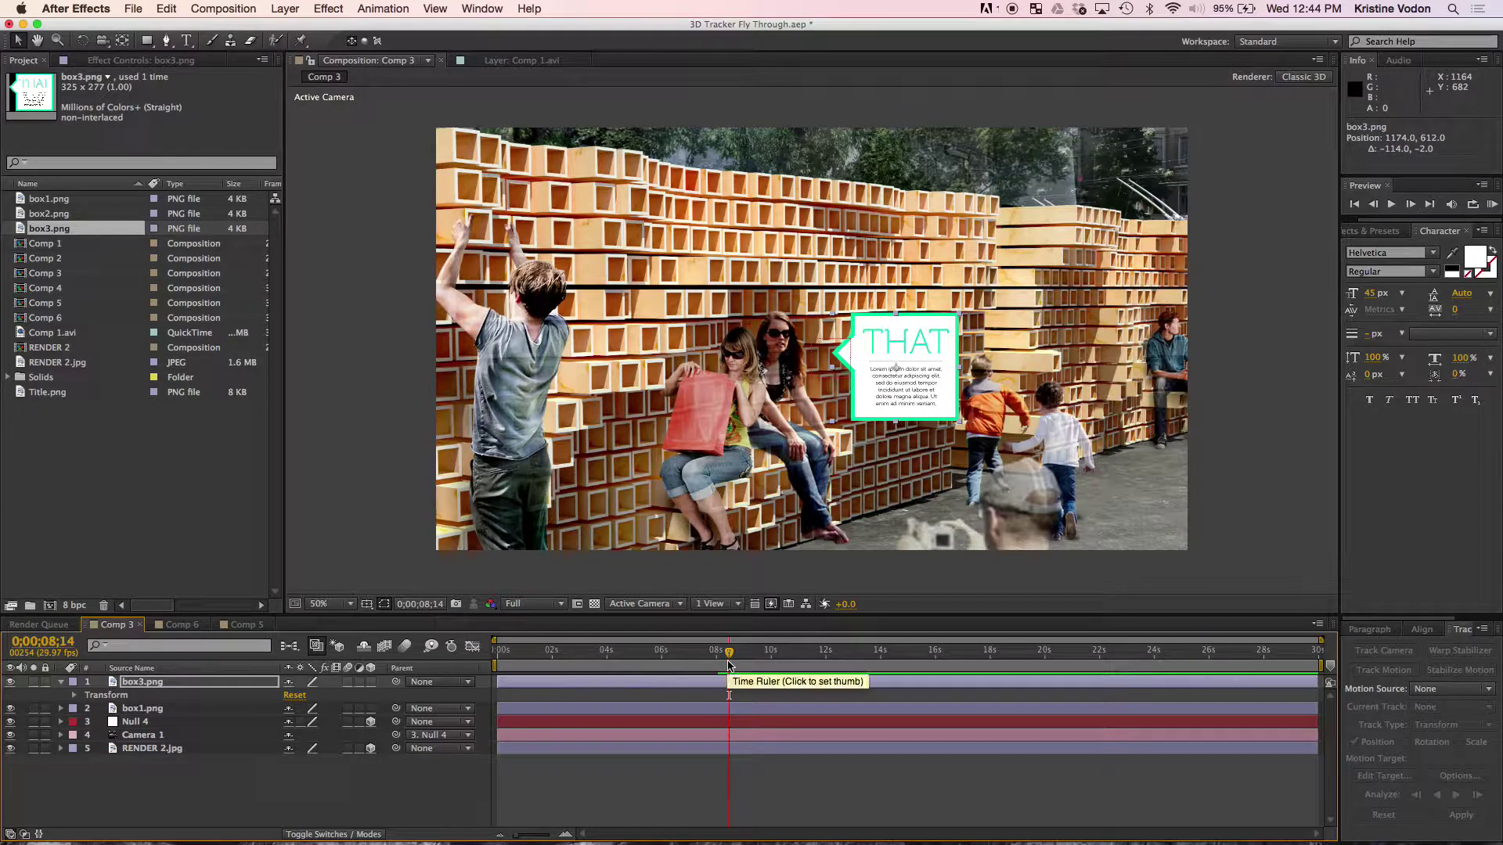
{"action": "key", "text": "super+v"}
{"action": "left_click_drag", "start_coordinate": [729, 656], "coordinate": [798, 657]}
{"action": "left_click_drag", "start_coordinate": [644, 366], "coordinate": [924, 402]}
Scrub through the timeline to review both callout boxes' animations, and deselect the box3.png layer.
{"action": "mouse_move", "coordinate": [806, 651]}
{"action": "left_mouse_down"}
{"action": "mouse_move", "coordinate": [584, 634]}
{"action": "mouse_move", "coordinate": [641, 653]}
{"action": "mouse_move", "coordinate": [814, 652]}
{"action": "left_mouse_up"}
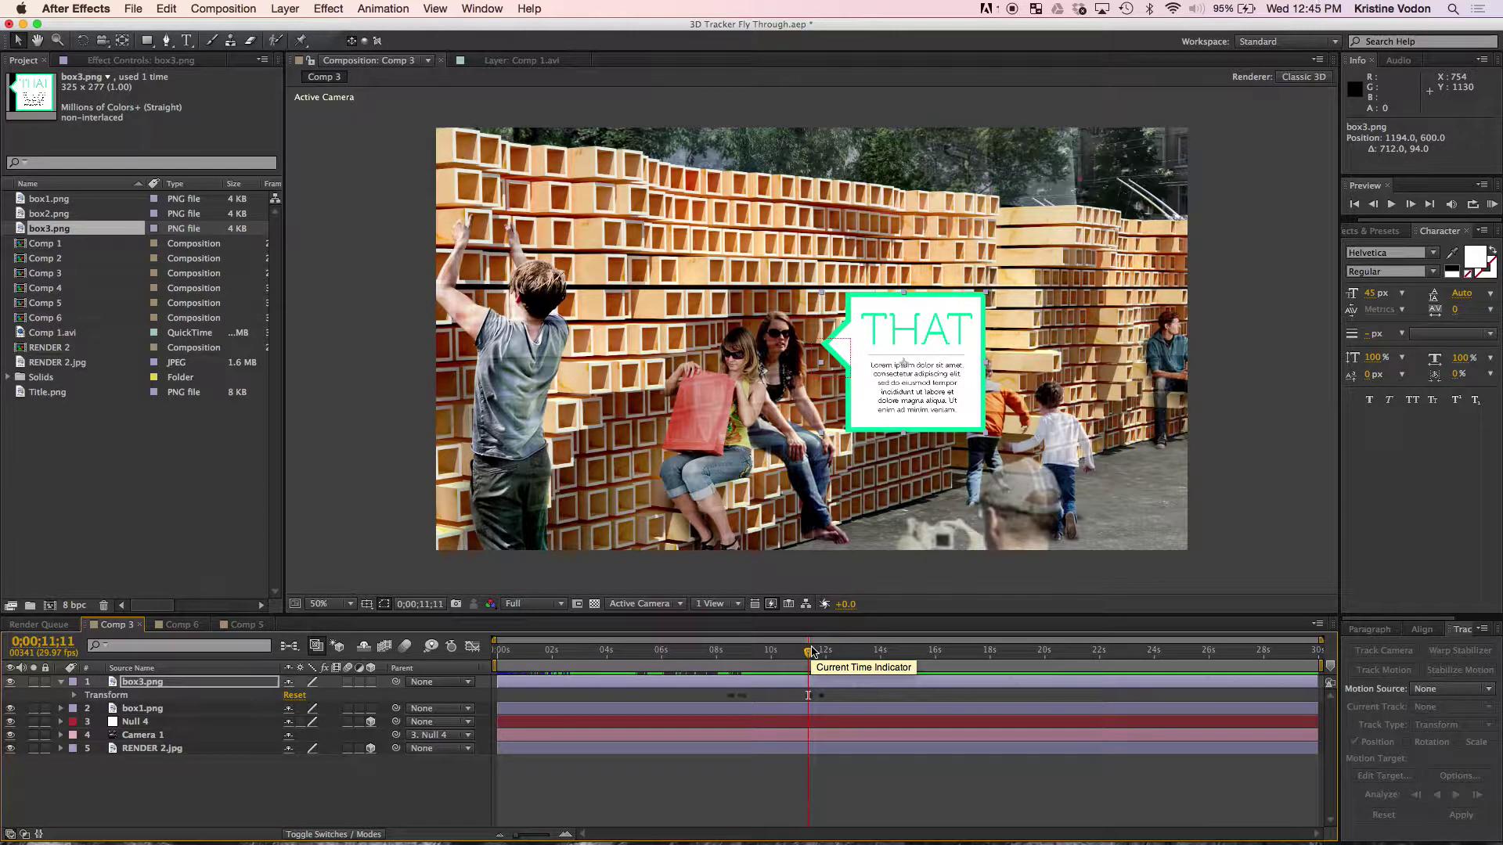
{"action": "left_click_drag", "start_coordinate": [811, 652], "coordinate": [622, 658]}
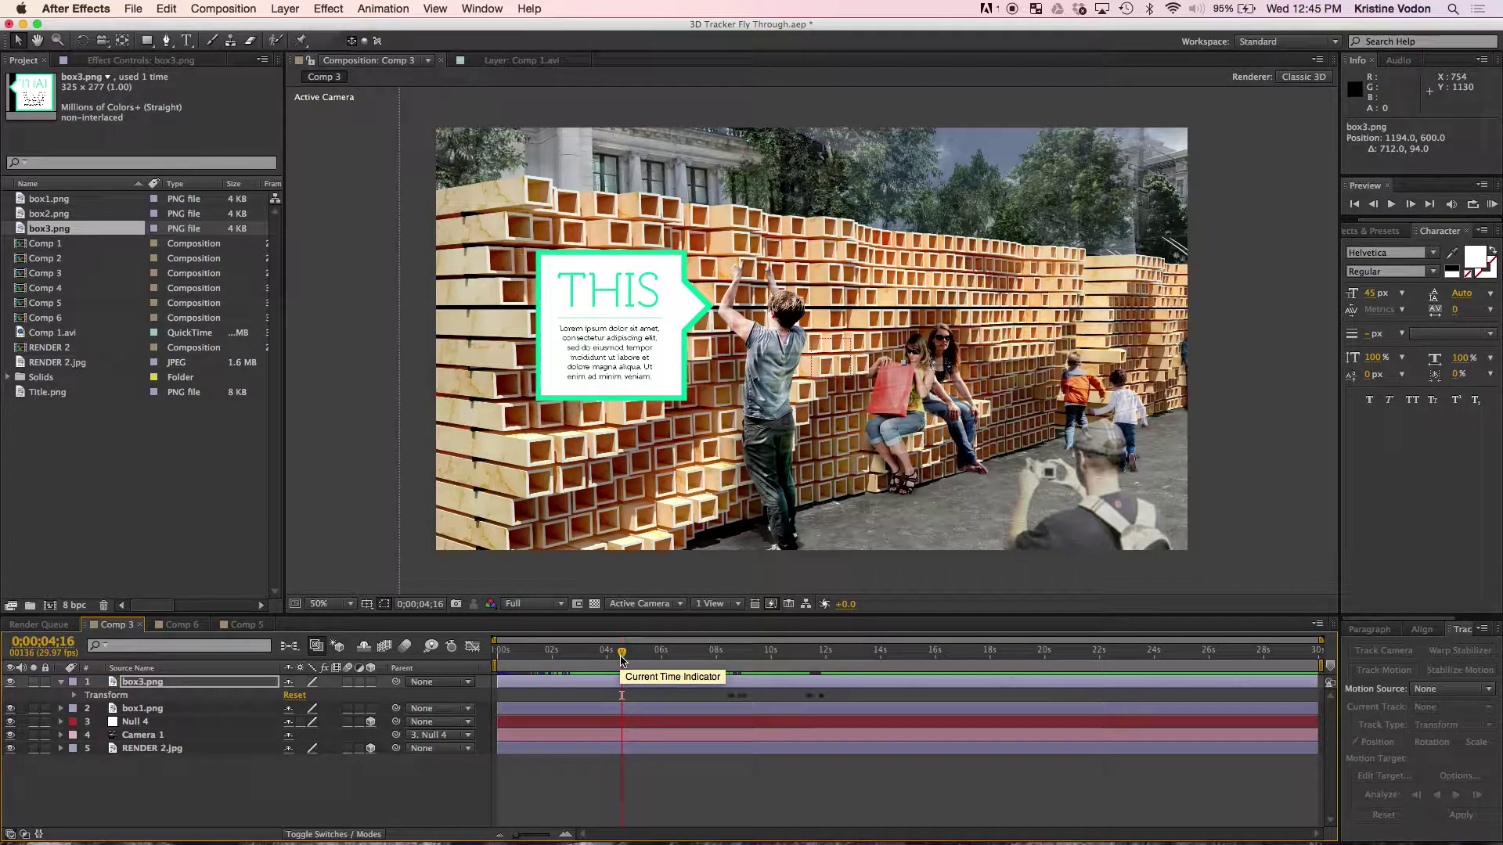
{"action": "left_click_drag", "start_coordinate": [621, 658], "coordinate": [630, 657]}
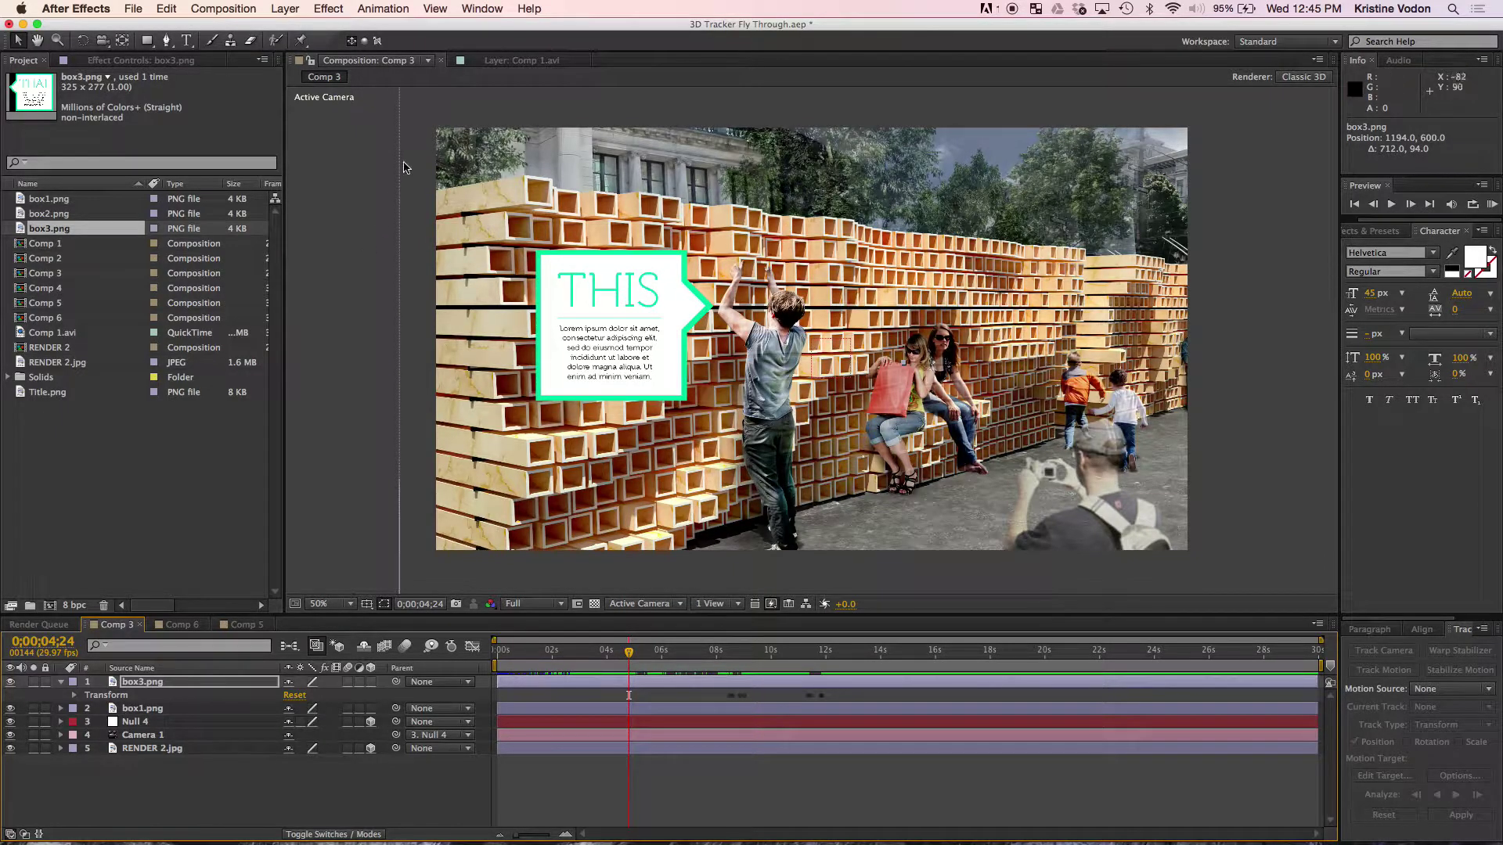
{"action": "left_click", "coordinate": [329, 207]}
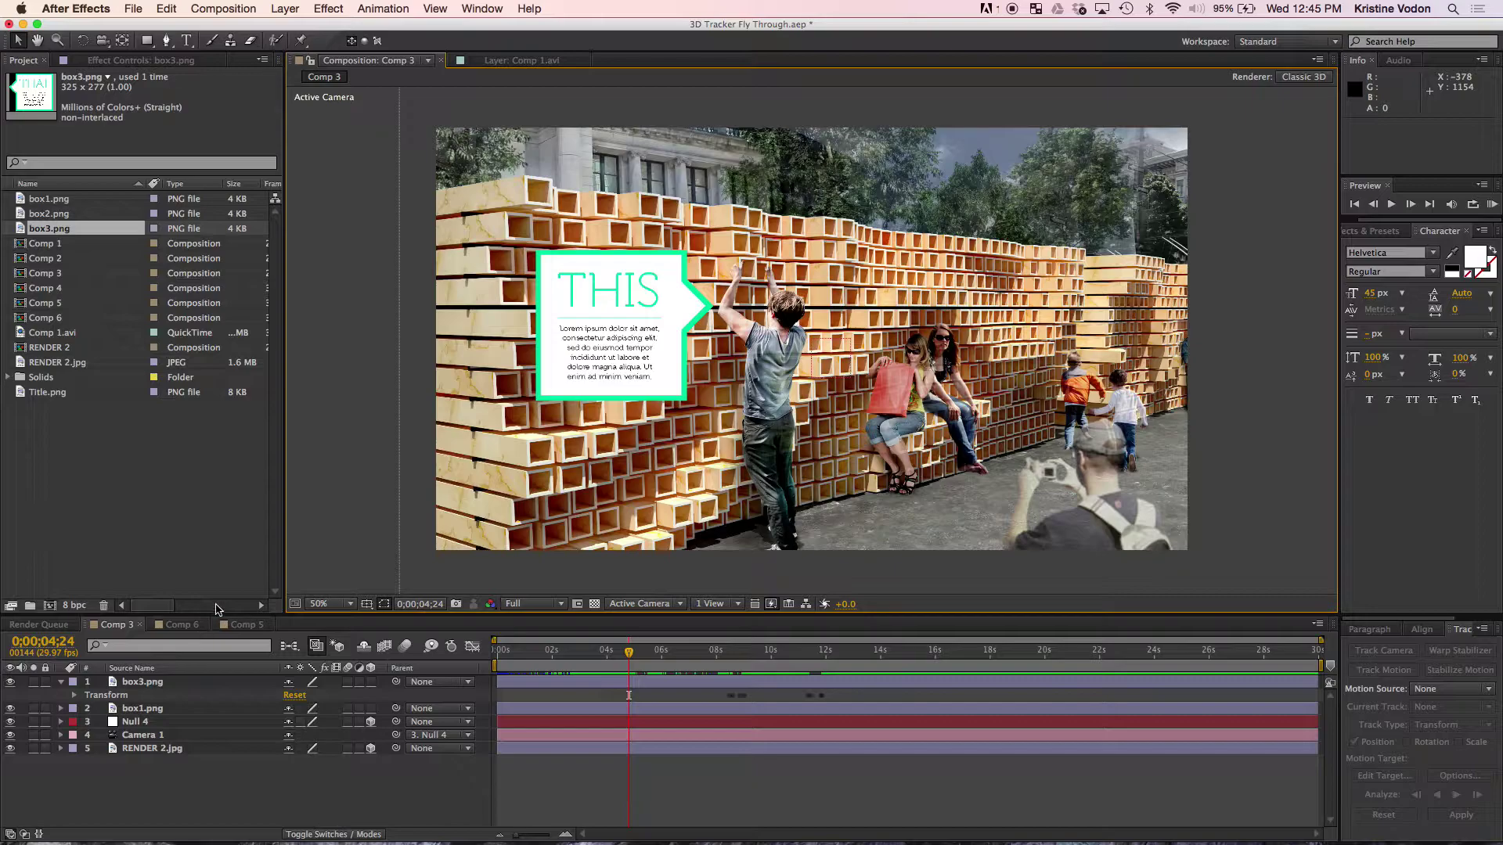
Switch to Comp 6 and scrub to about 0:00:02:19 to examine how the box2.png callout follows the moving footage.
{"action": "left_click", "coordinate": [186, 625]}
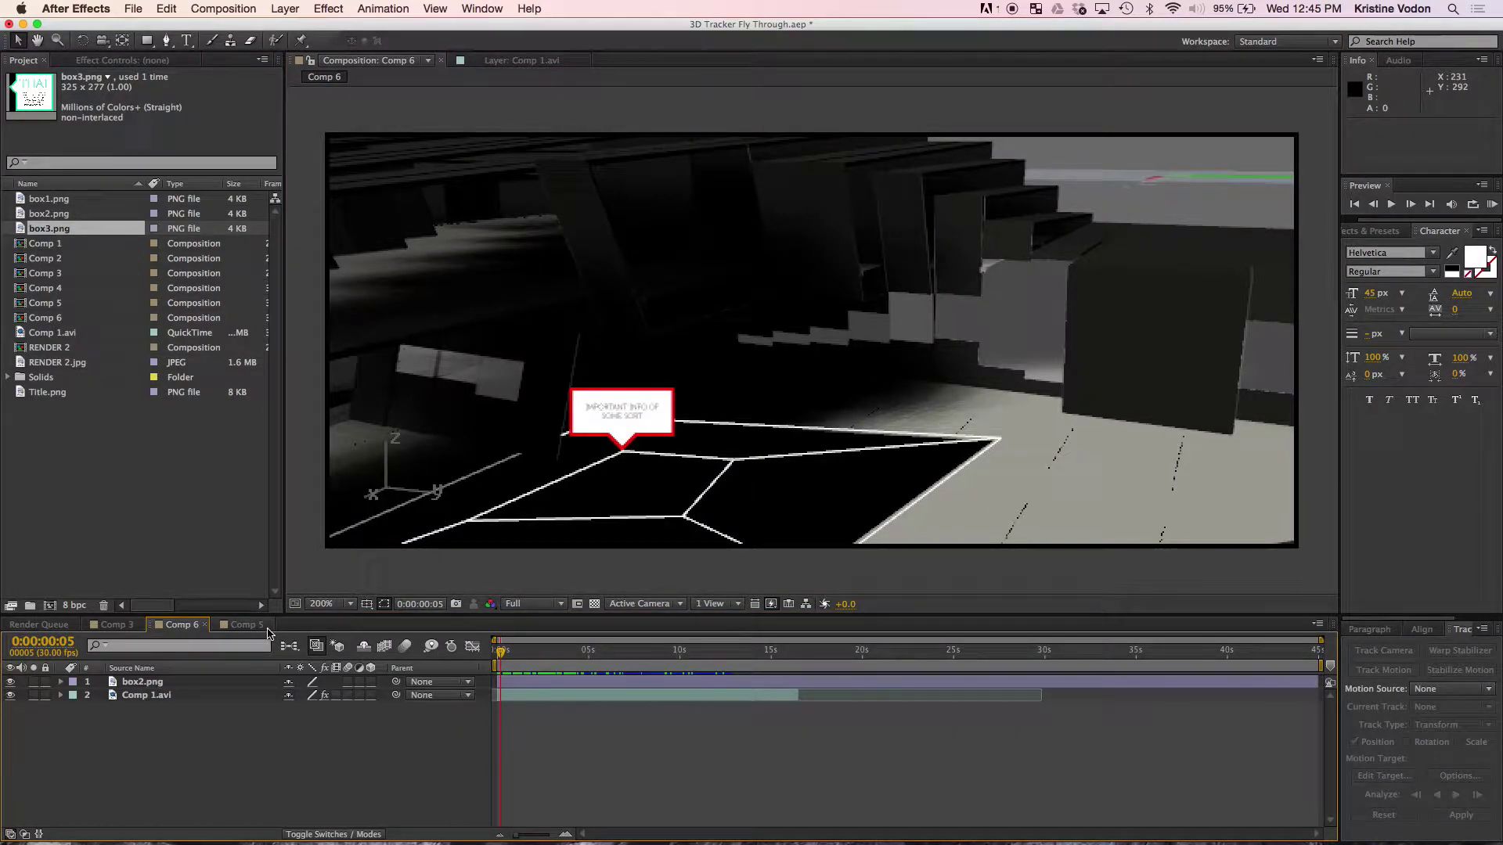
{"action": "left_click_drag", "start_coordinate": [501, 655], "coordinate": [545, 659]}
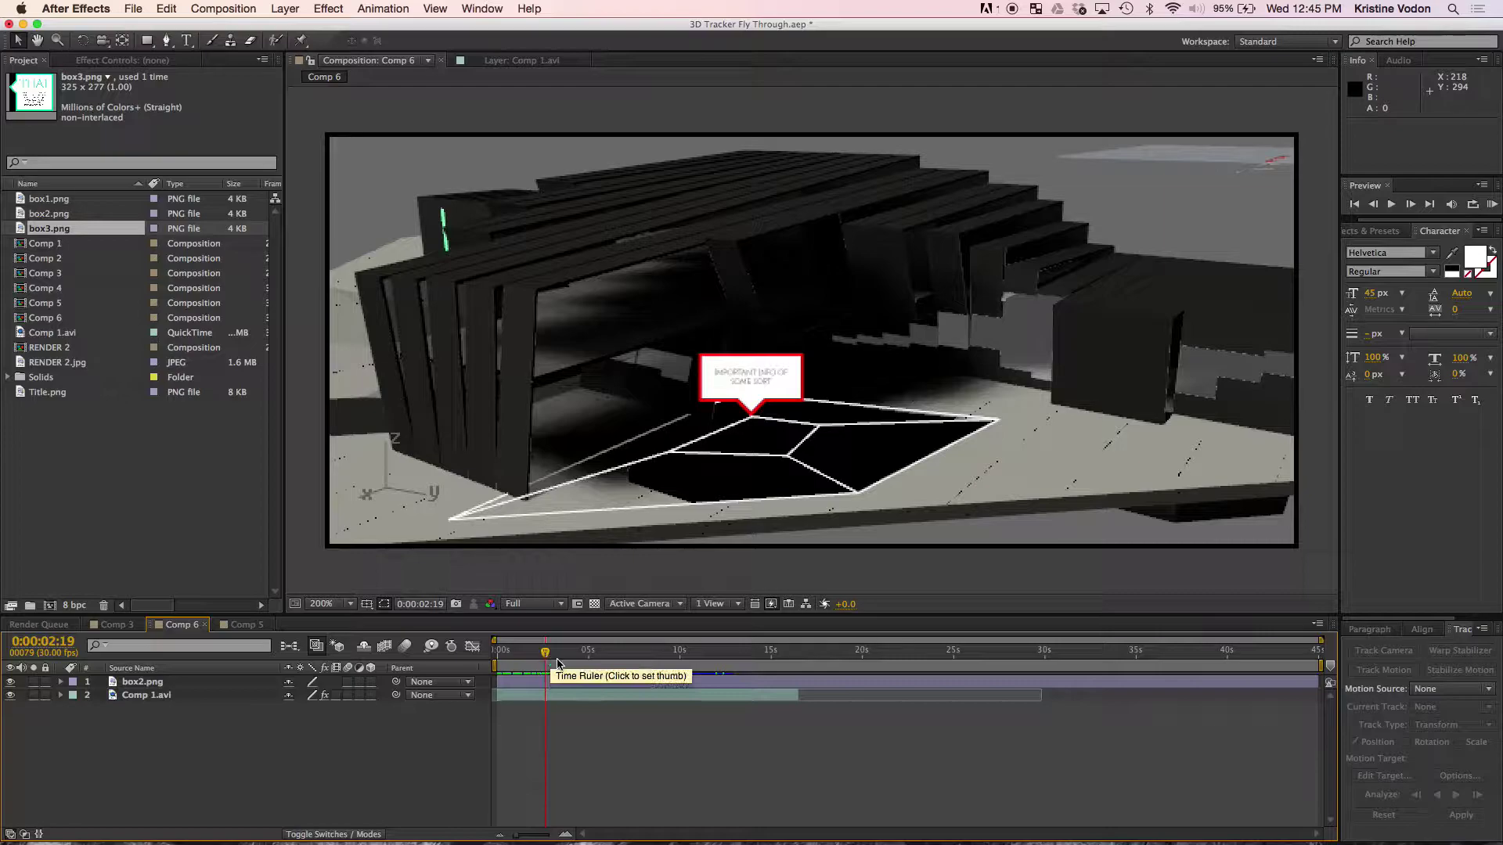
Return Comp 6 to its first frame and delete the box2.png layer.
{"action": "left_click_drag", "start_coordinate": [545, 659], "coordinate": [496, 650]}
{"action": "left_click", "coordinate": [130, 686]}
{"action": "key", "text": "Delete"}
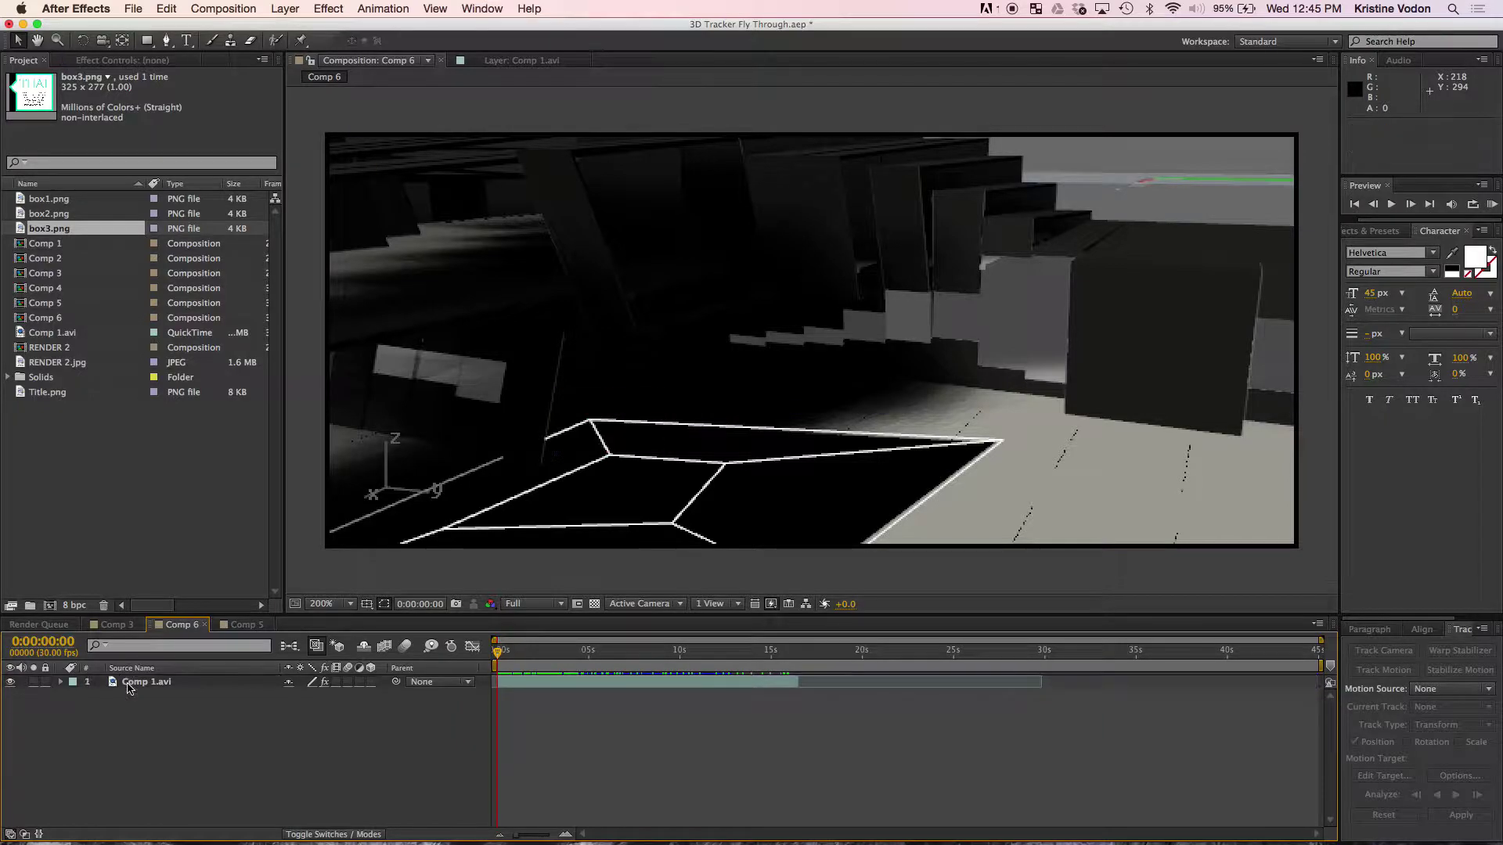
Scrub through the footage, return to 0:00:00:06 and start a Track Motion on the Comp 1.avi layer.
{"action": "left_click", "coordinate": [504, 656]}
{"action": "left_click_drag", "start_coordinate": [514, 659], "coordinate": [644, 672]}
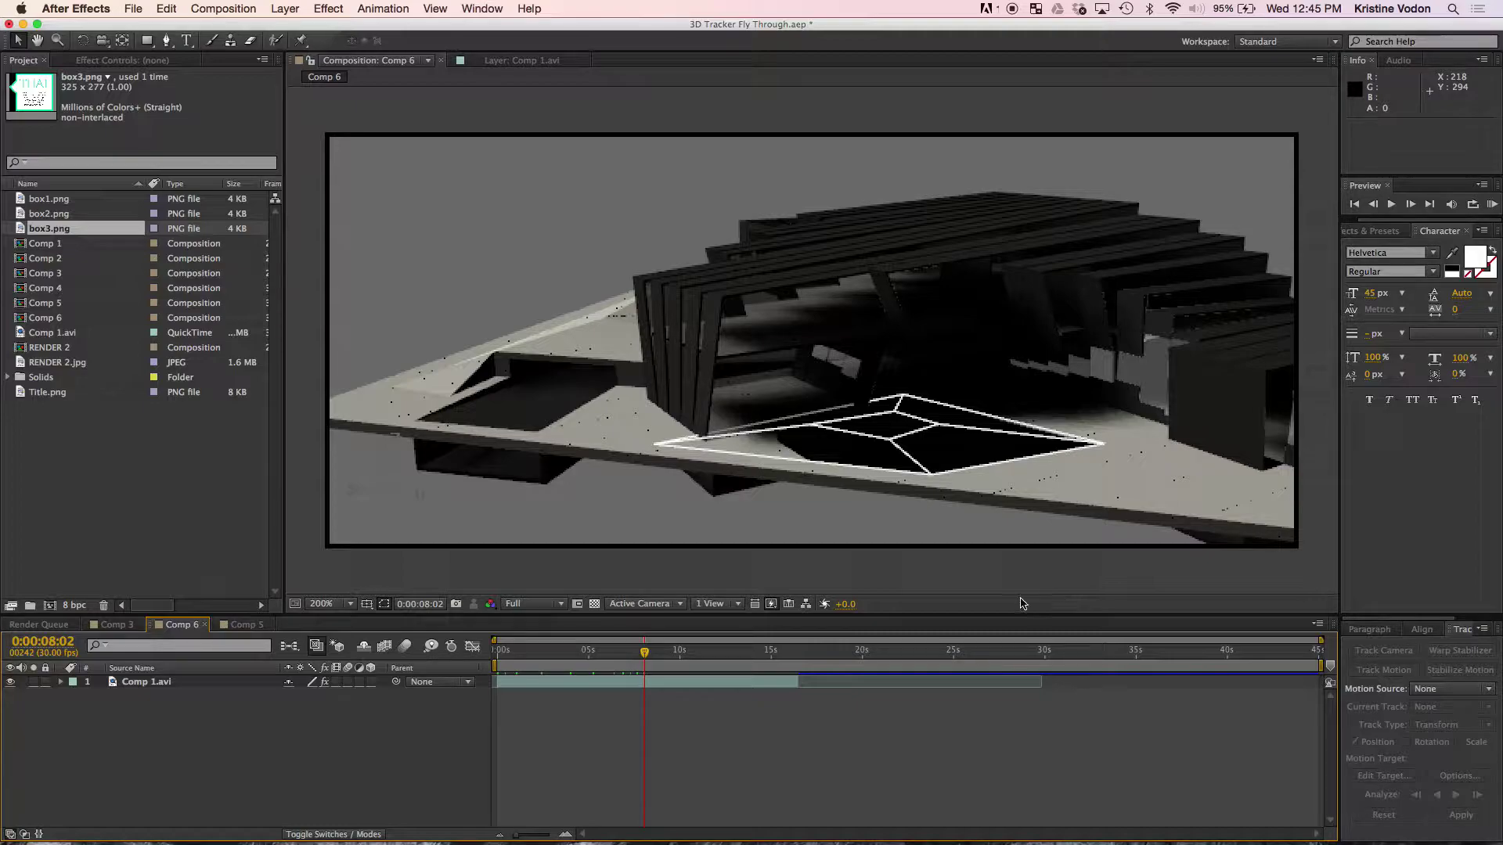
{"action": "left_click_drag", "start_coordinate": [649, 652], "coordinate": [502, 651]}
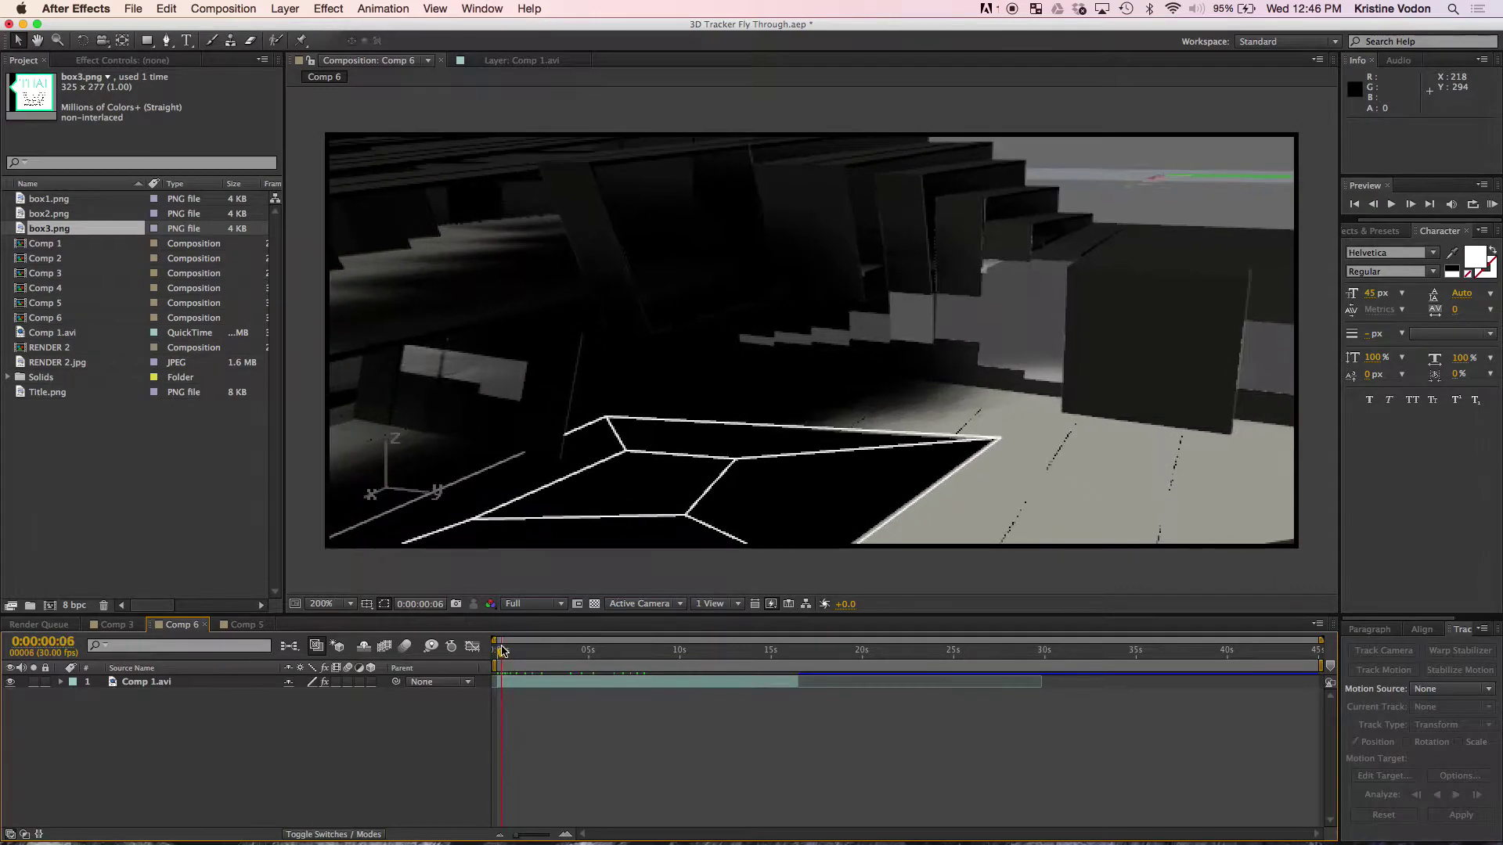
{"action": "left_click", "coordinate": [180, 682]}
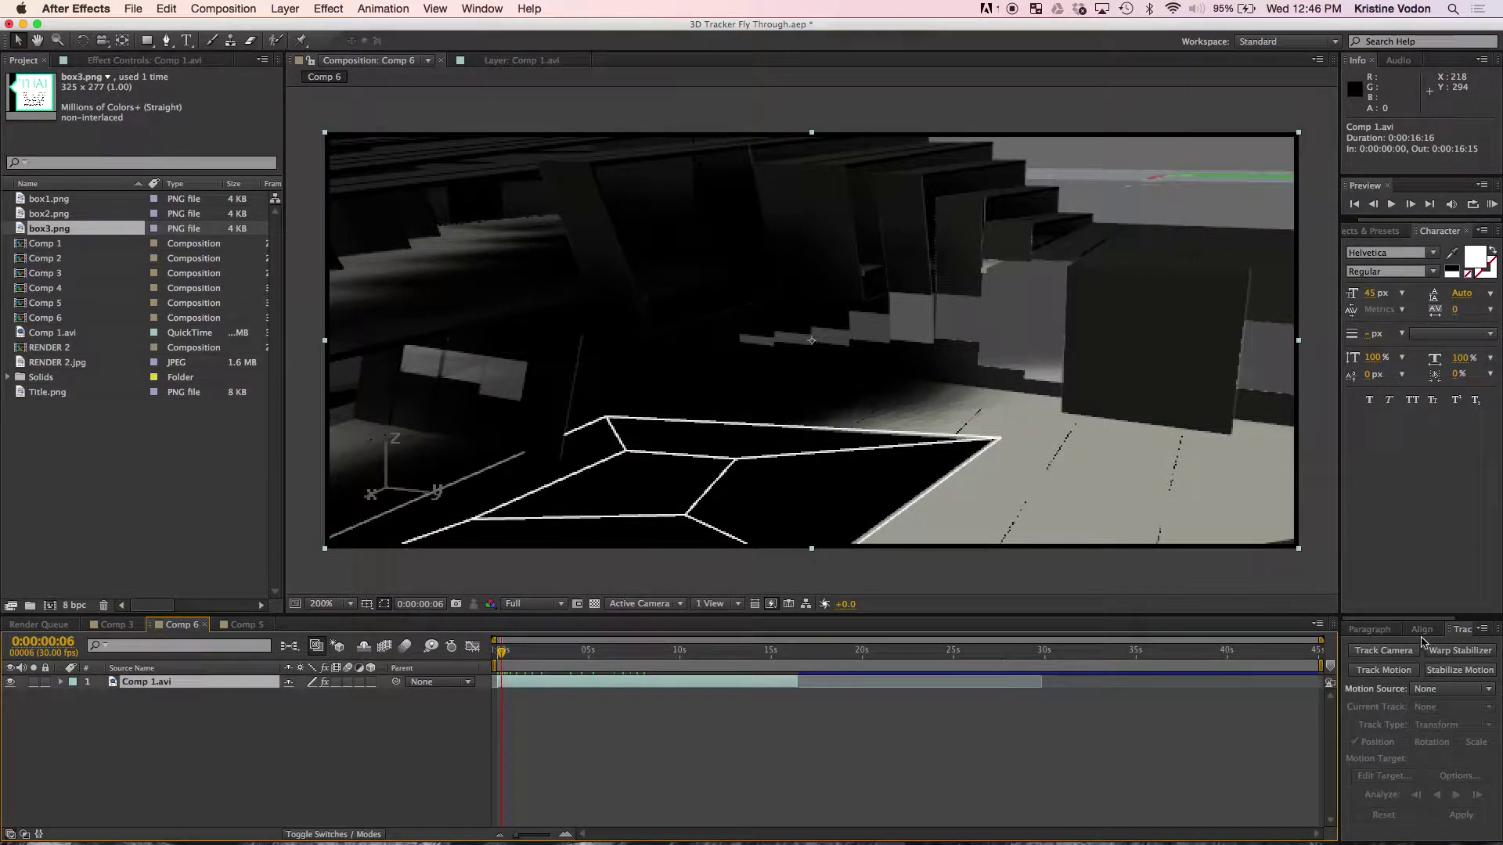
{"action": "left_click_drag", "start_coordinate": [1463, 636], "coordinate": [1427, 635]}
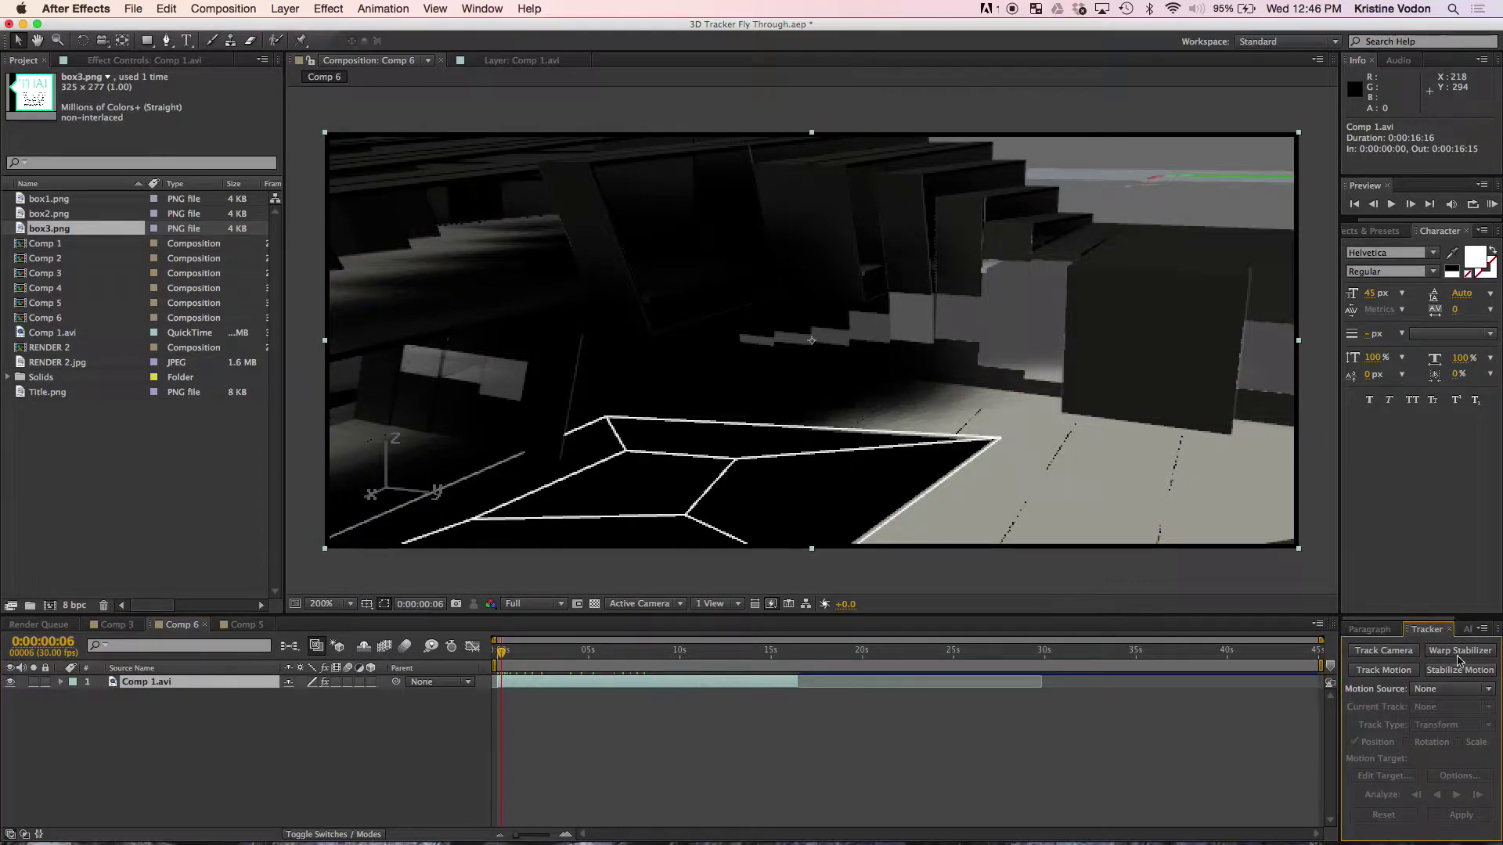
{"action": "left_click", "coordinate": [480, 8]}
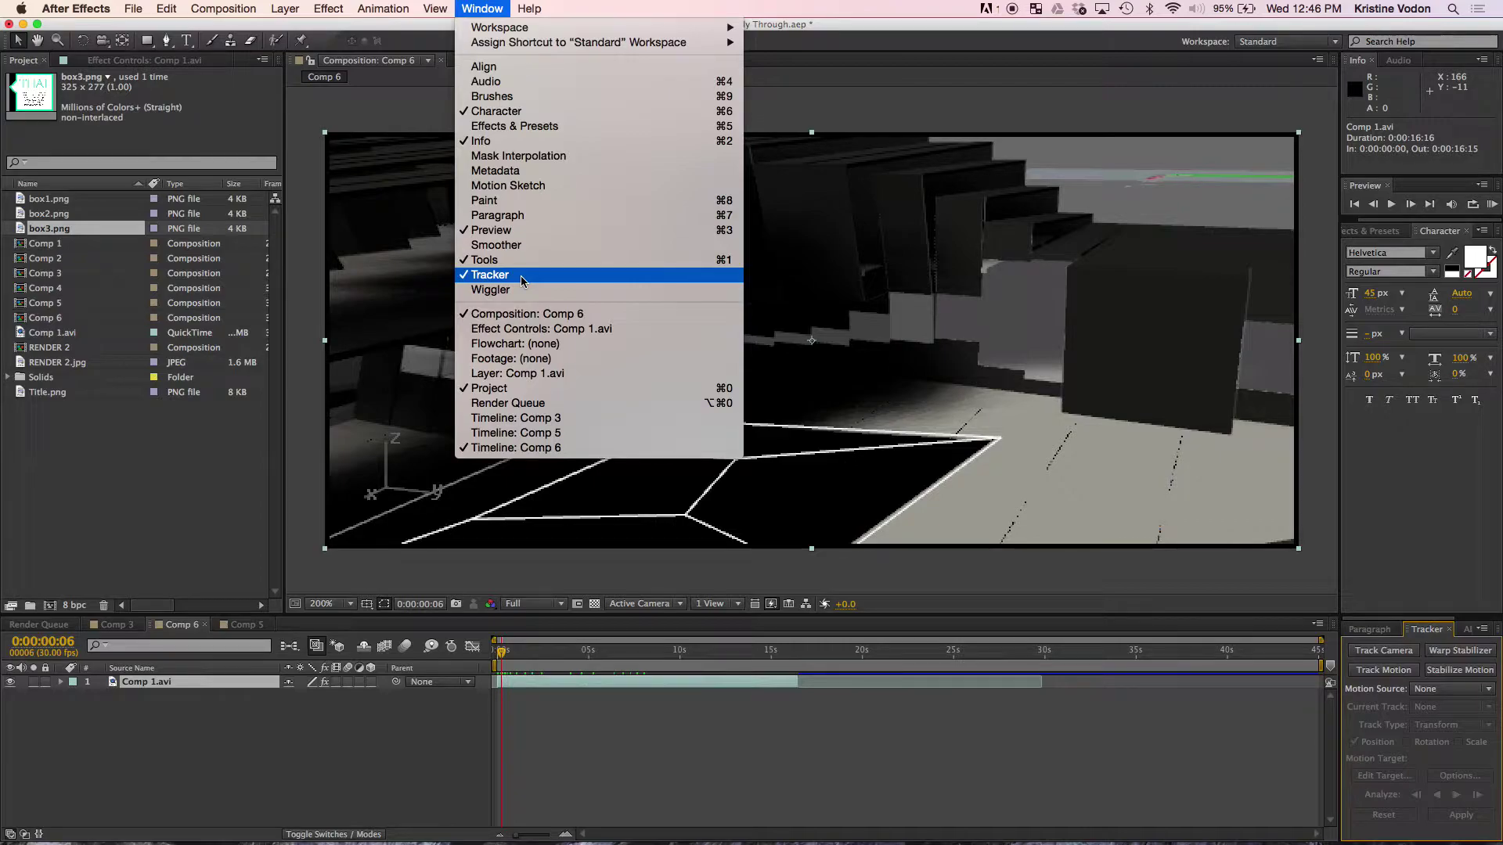
{"action": "left_click", "coordinate": [999, 736]}
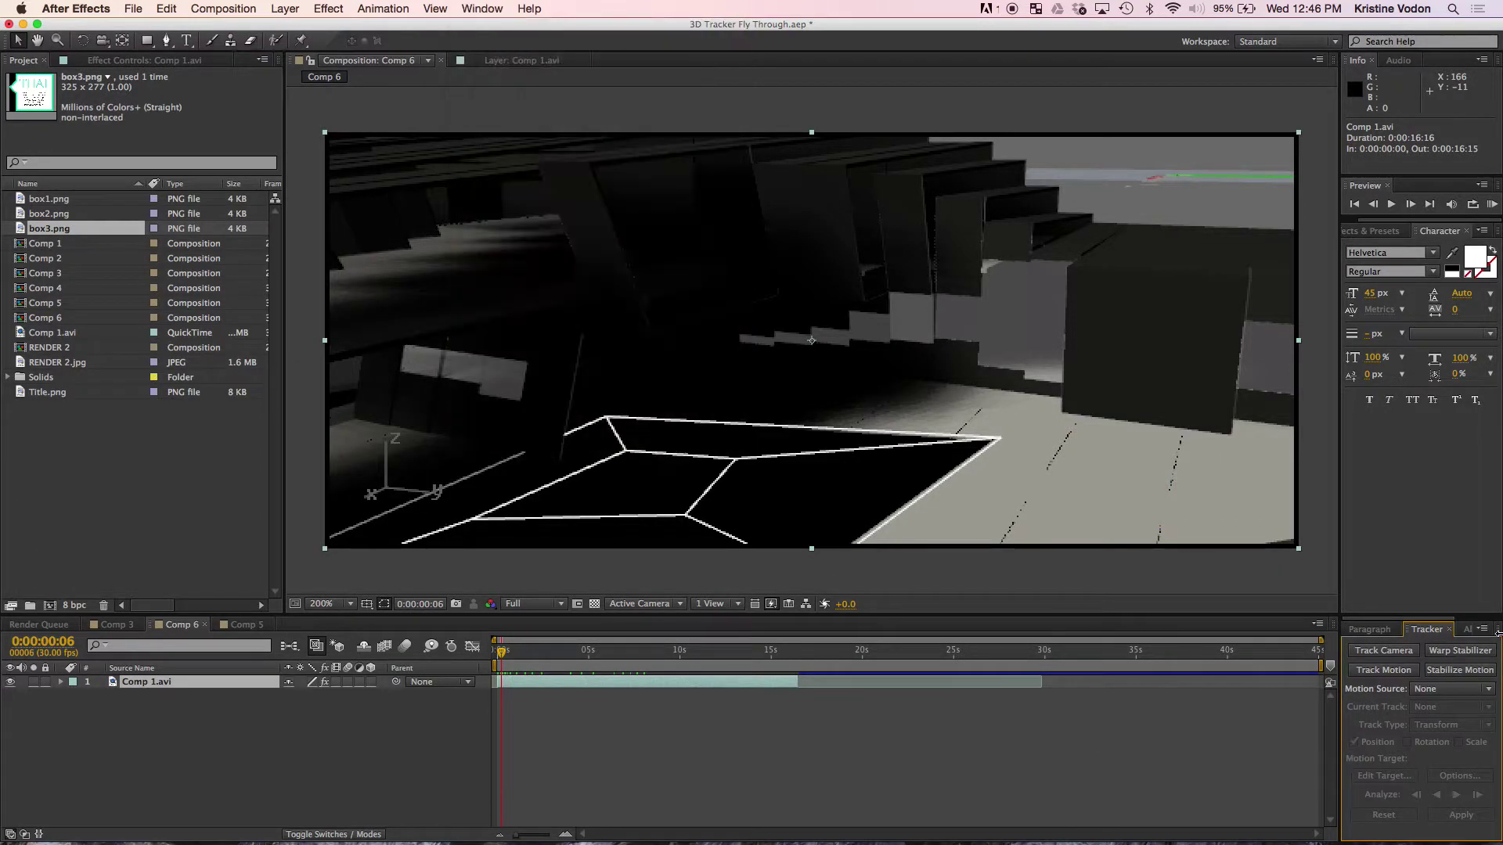
{"action": "left_click", "coordinate": [1384, 670]}
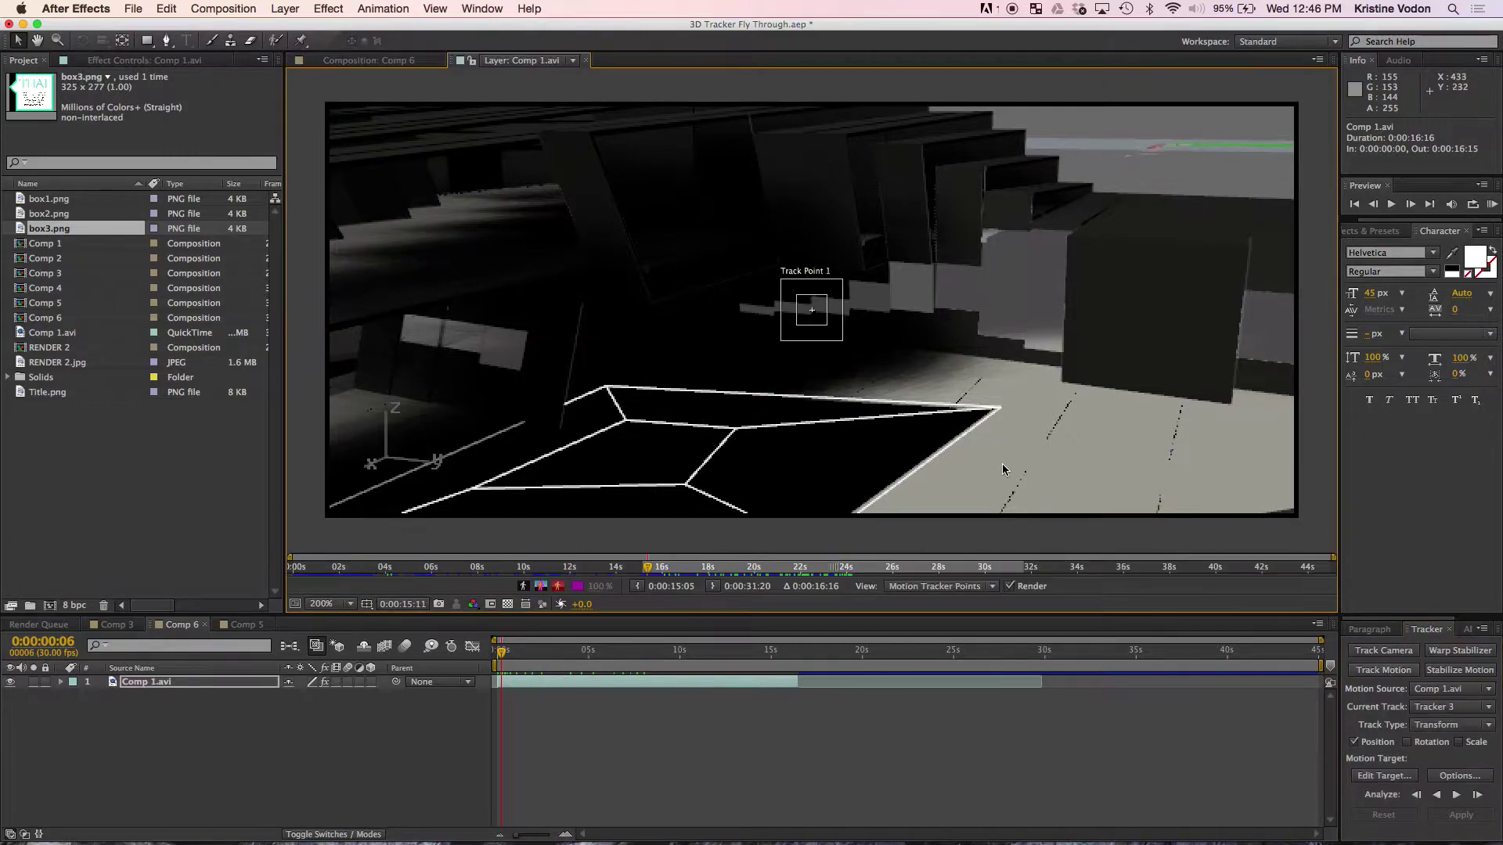
Place Track Point 1 on the upper-left inner corner of the white outline around the dark floor shape.
{"action": "mouse_move", "coordinate": [828, 302]}
{"action": "left_mouse_down"}
{"action": "mouse_move", "coordinate": [641, 418]}
{"action": "mouse_move", "coordinate": [985, 279]}
{"action": "mouse_move", "coordinate": [1045, 301]}
{"action": "mouse_move", "coordinate": [1043, 350]}
{"action": "left_mouse_up"}
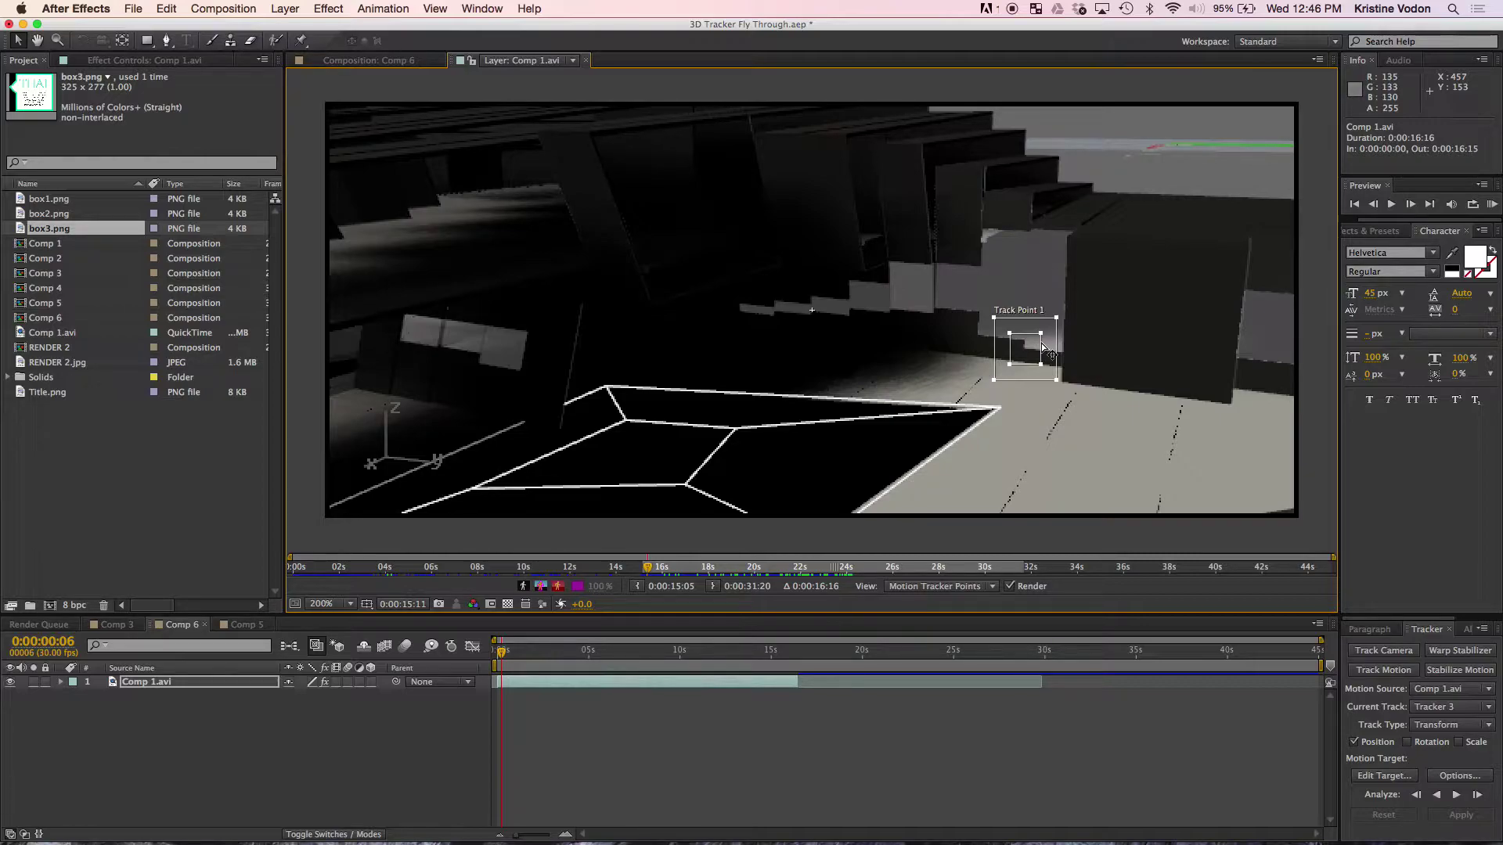
{"action": "left_click_drag", "start_coordinate": [1042, 349], "coordinate": [625, 415]}
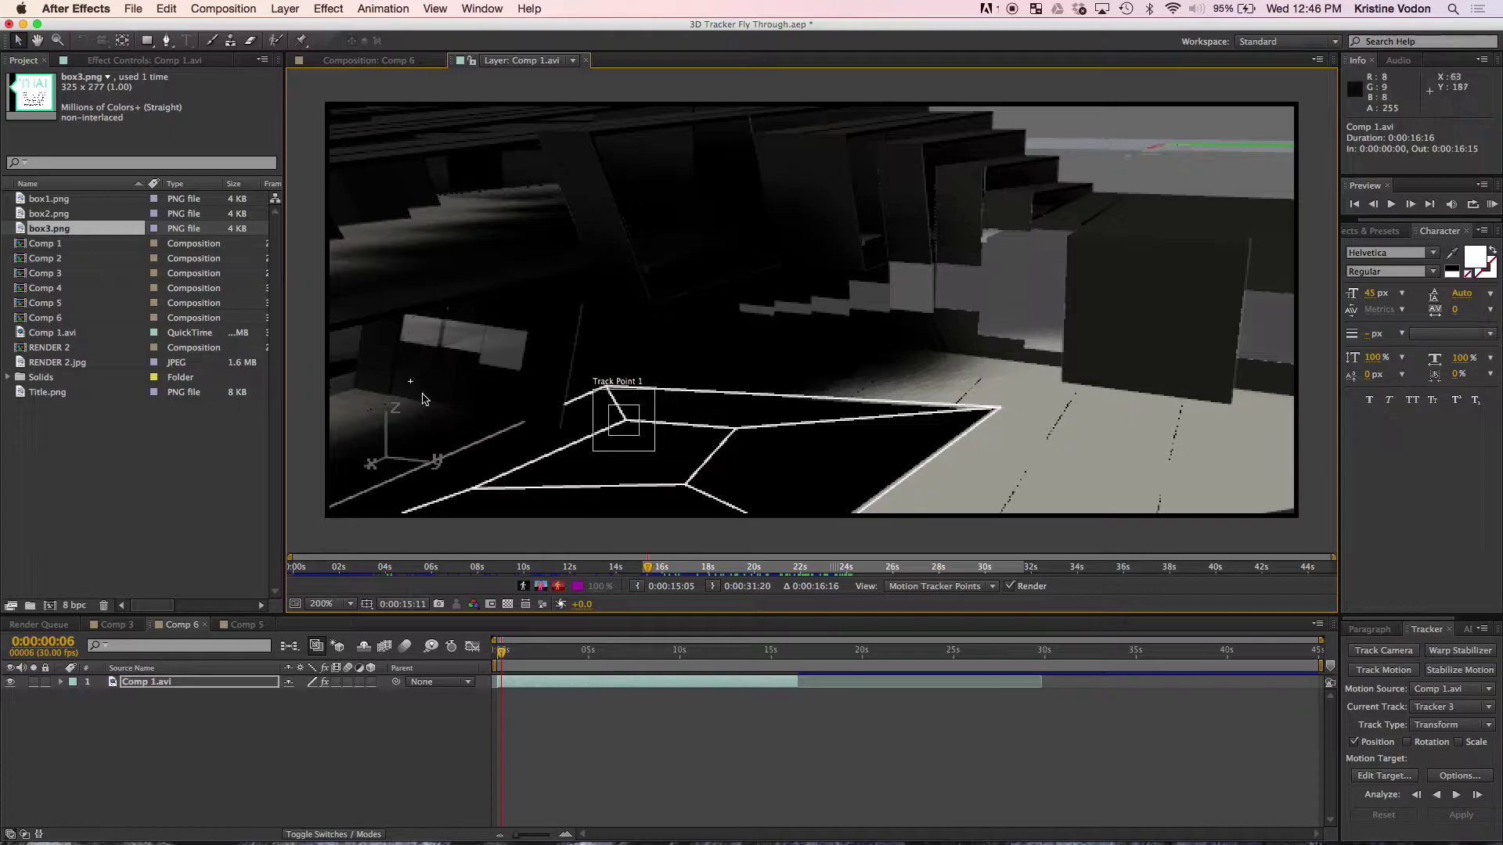
{"action": "left_click", "coordinate": [624, 423]}
Add box2.png above Comp 1.avi in Comp 6 and scale it down to about 34%.
{"action": "left_click", "coordinate": [56, 214]}
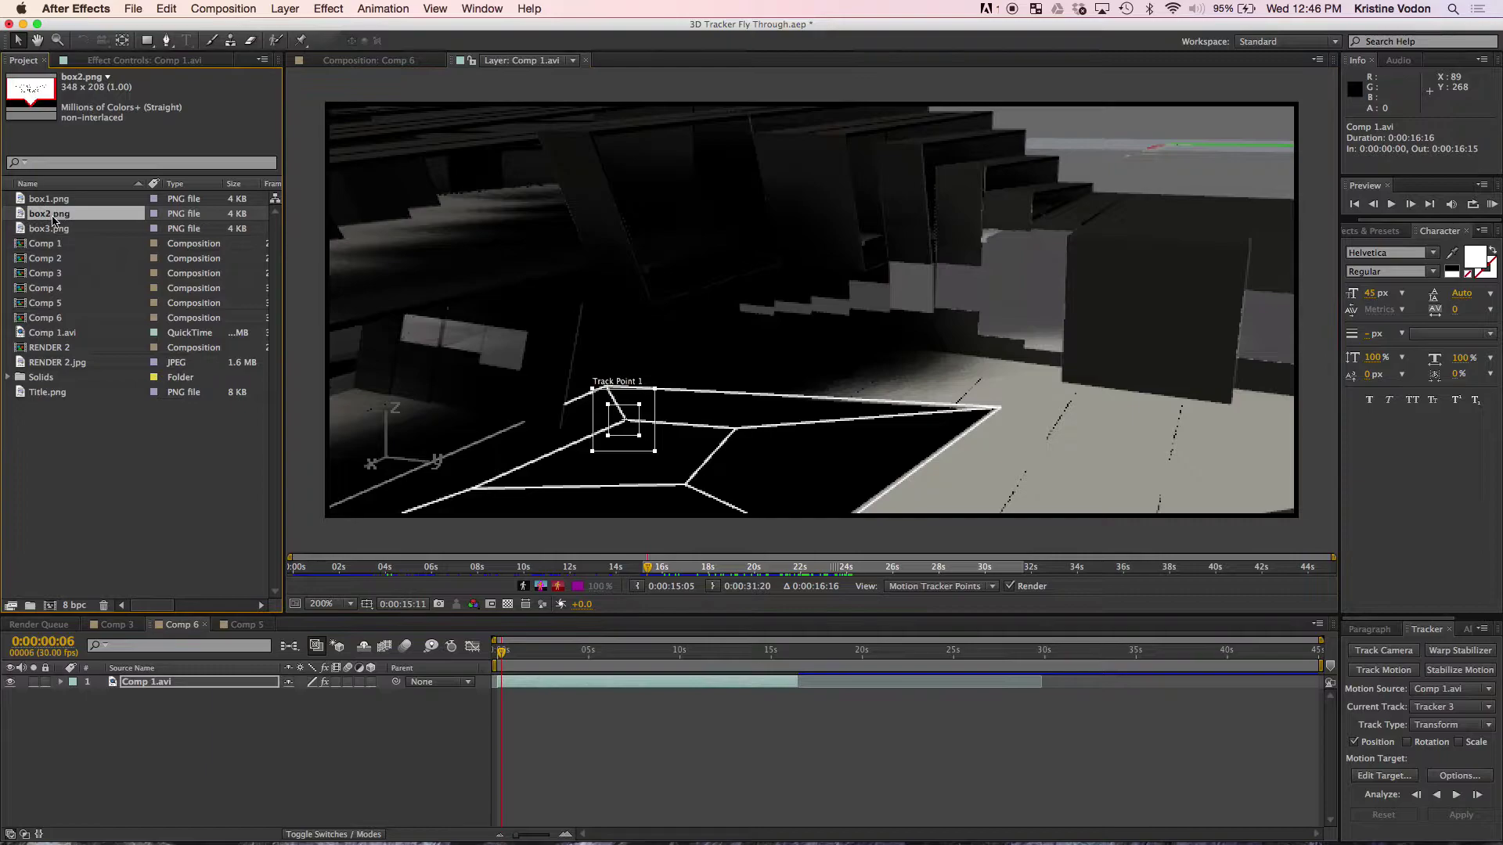
{"action": "left_click_drag", "start_coordinate": [59, 214], "coordinate": [119, 679]}
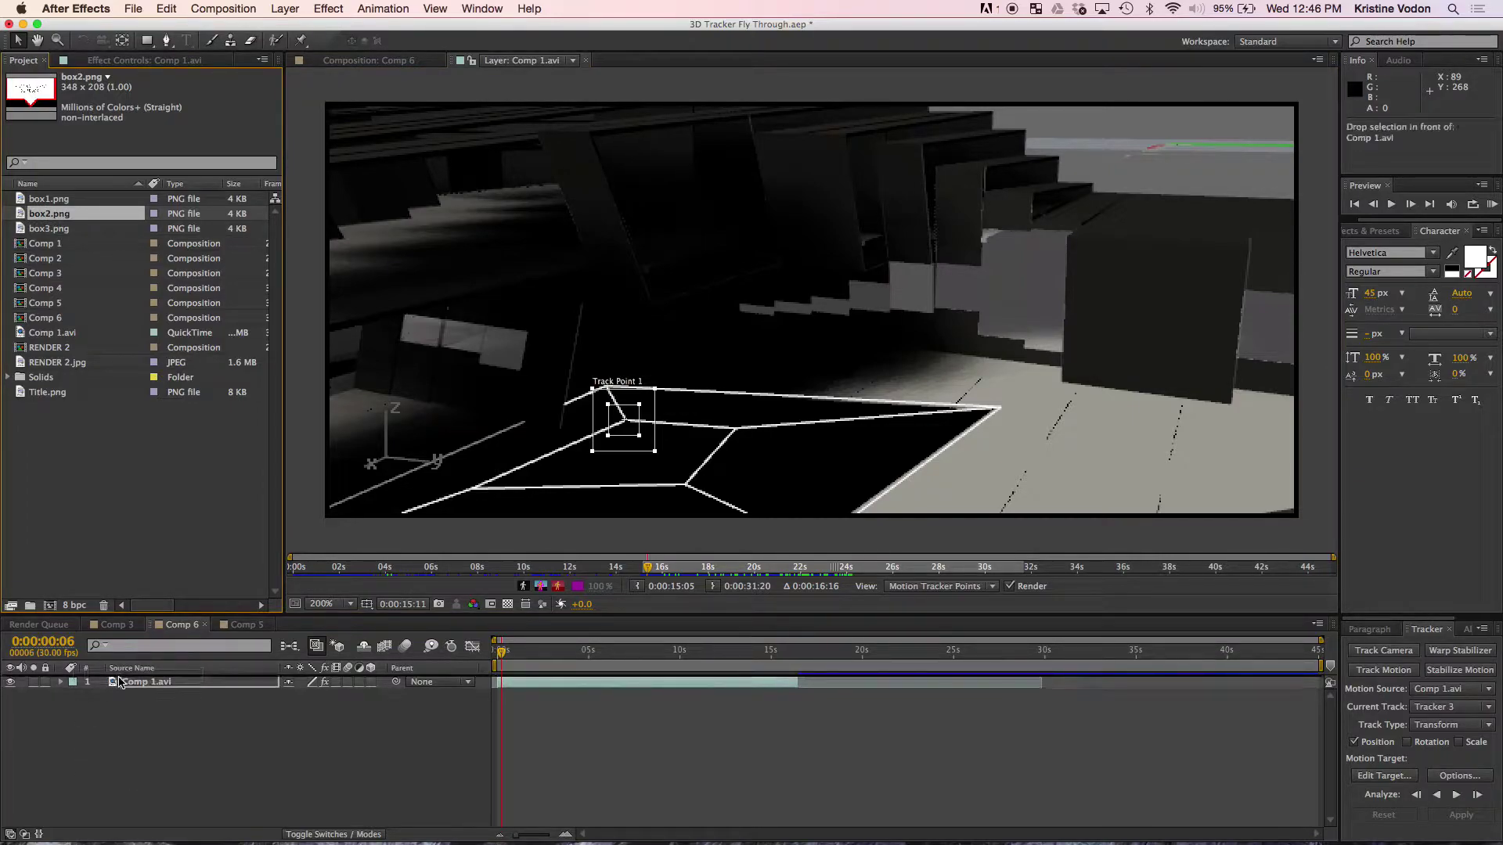
{"action": "left_click_drag", "start_coordinate": [1082, 186], "coordinate": [899, 260]}
Open box2.png in its layer view and move its anchor point to the callout's tip at about 175, 209.
{"action": "double_click", "coordinate": [843, 331]}
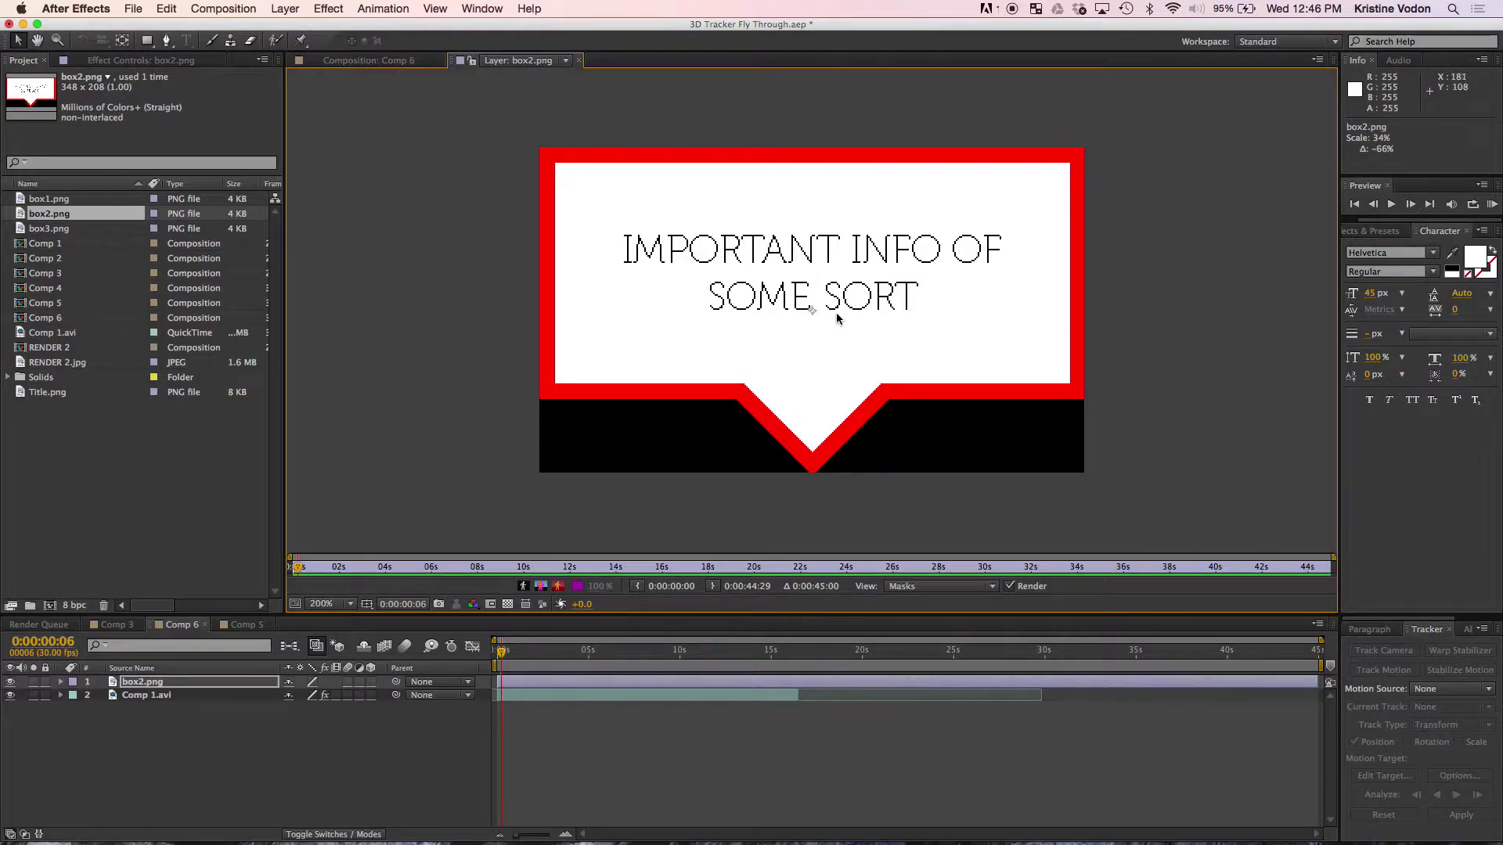
{"action": "left_click_drag", "start_coordinate": [812, 310], "coordinate": [813, 478]}
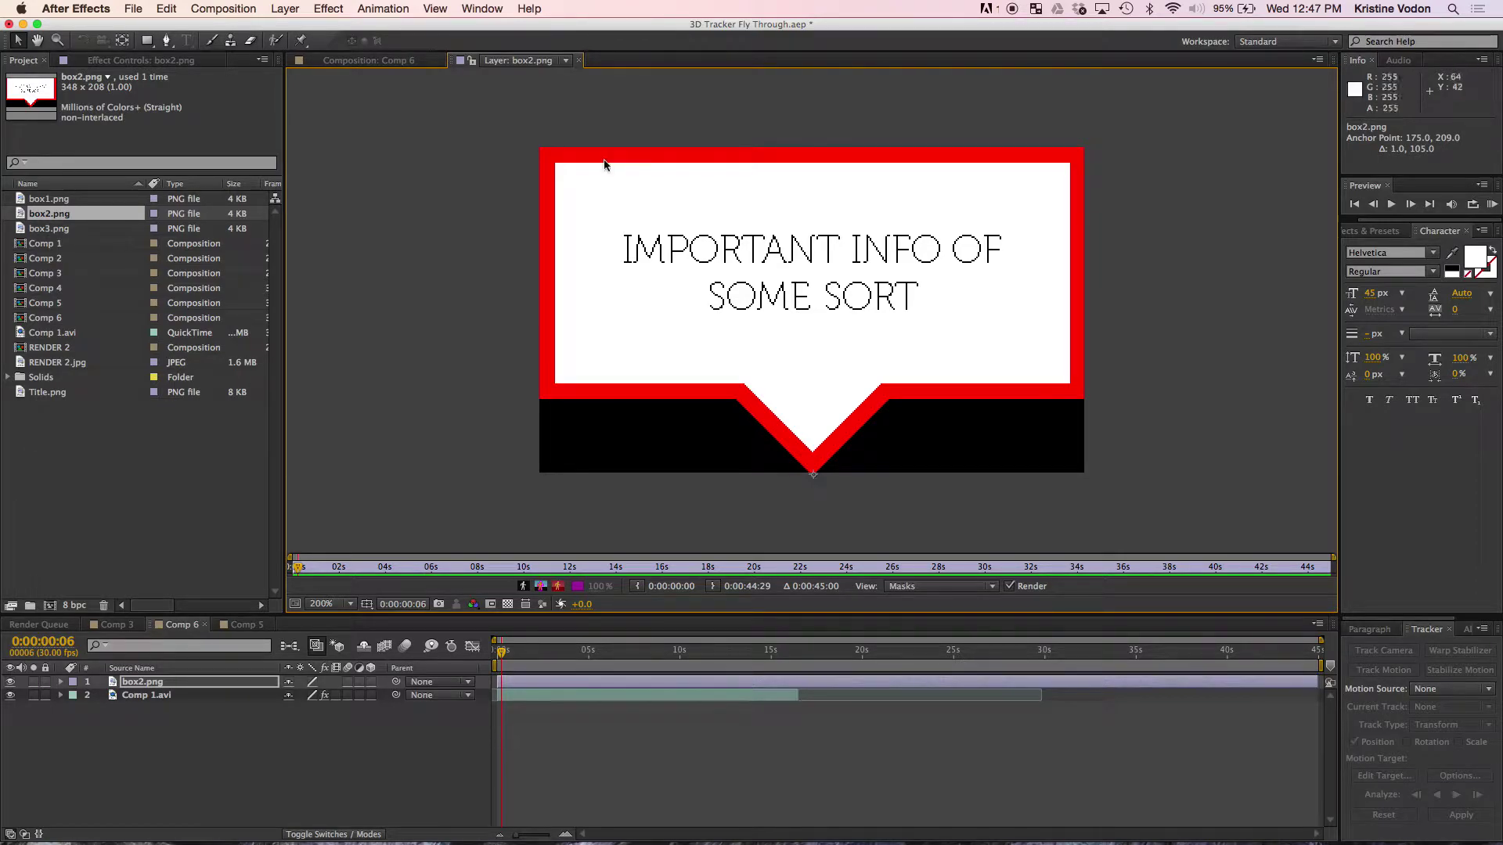
{"action": "left_click", "coordinate": [578, 62]}
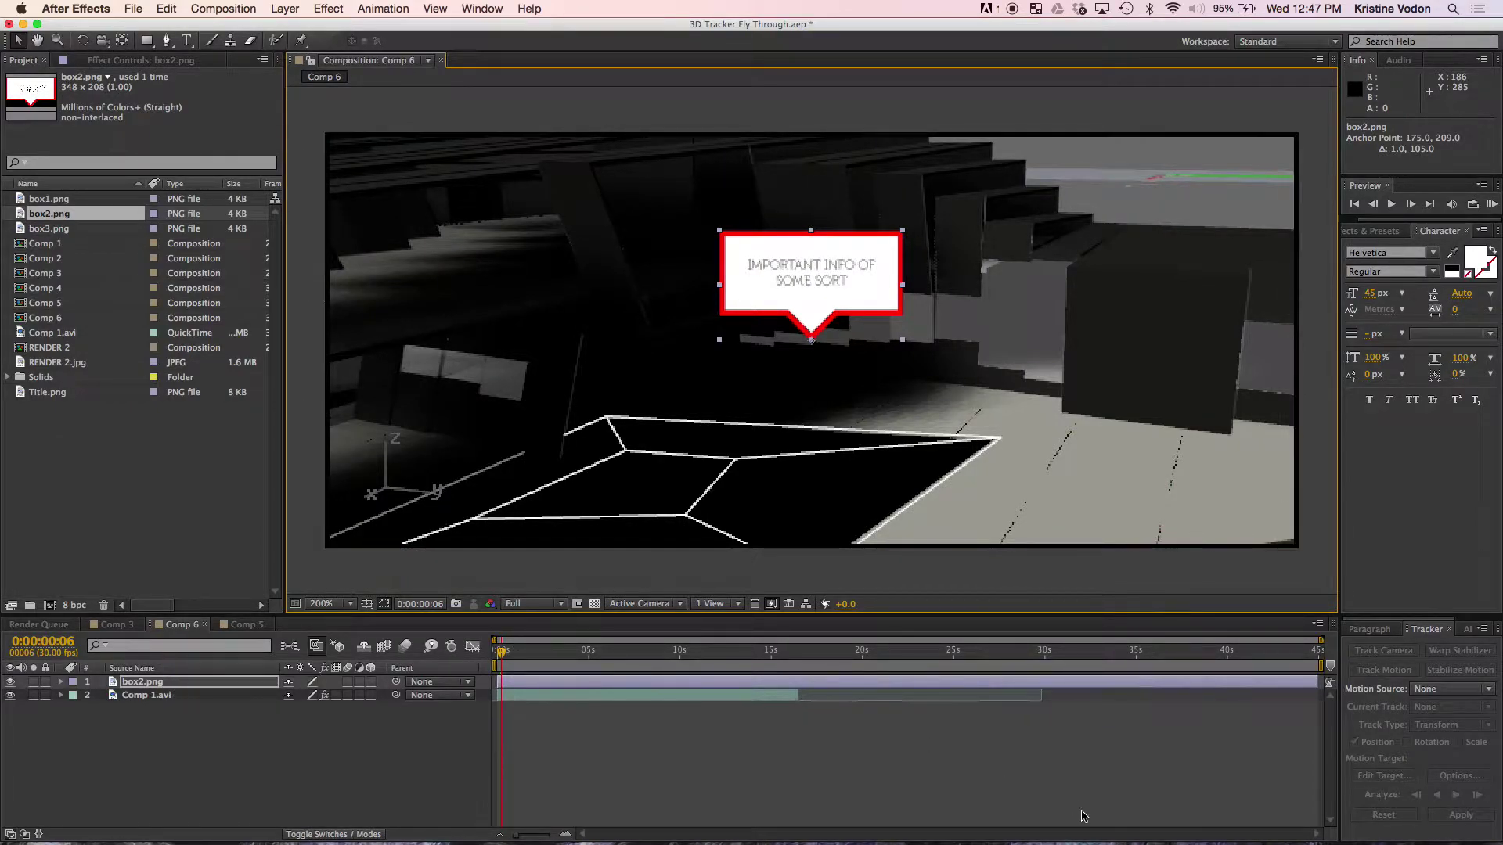
Set the tracker's motion source to Comp 1.avi and its motion target to the box2.png layer.
{"action": "left_click", "coordinate": [141, 695]}
{"action": "left_click", "coordinate": [1452, 693]}
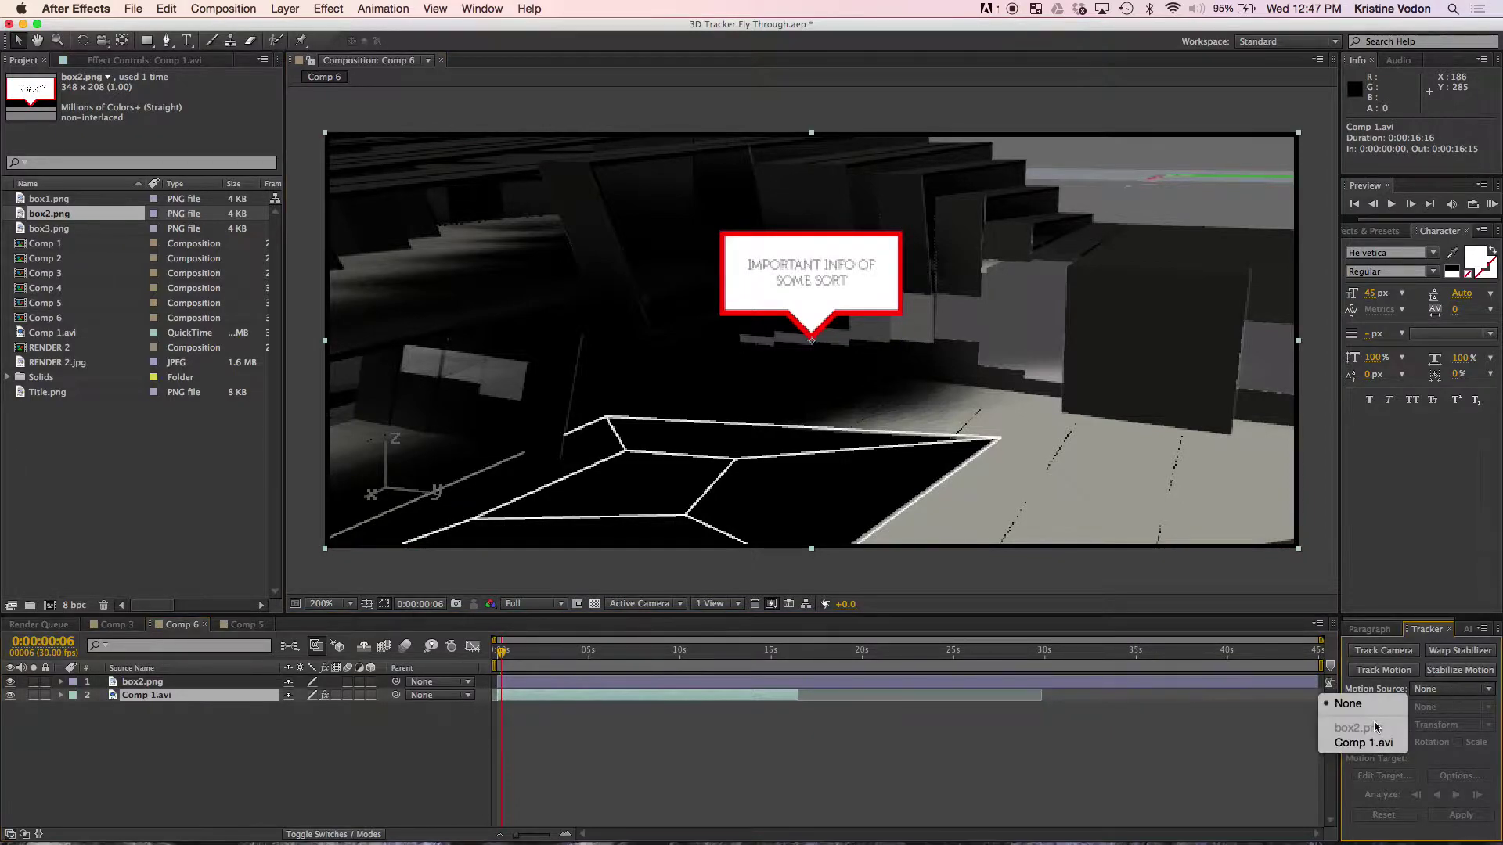
{"action": "left_click", "coordinate": [1378, 740]}
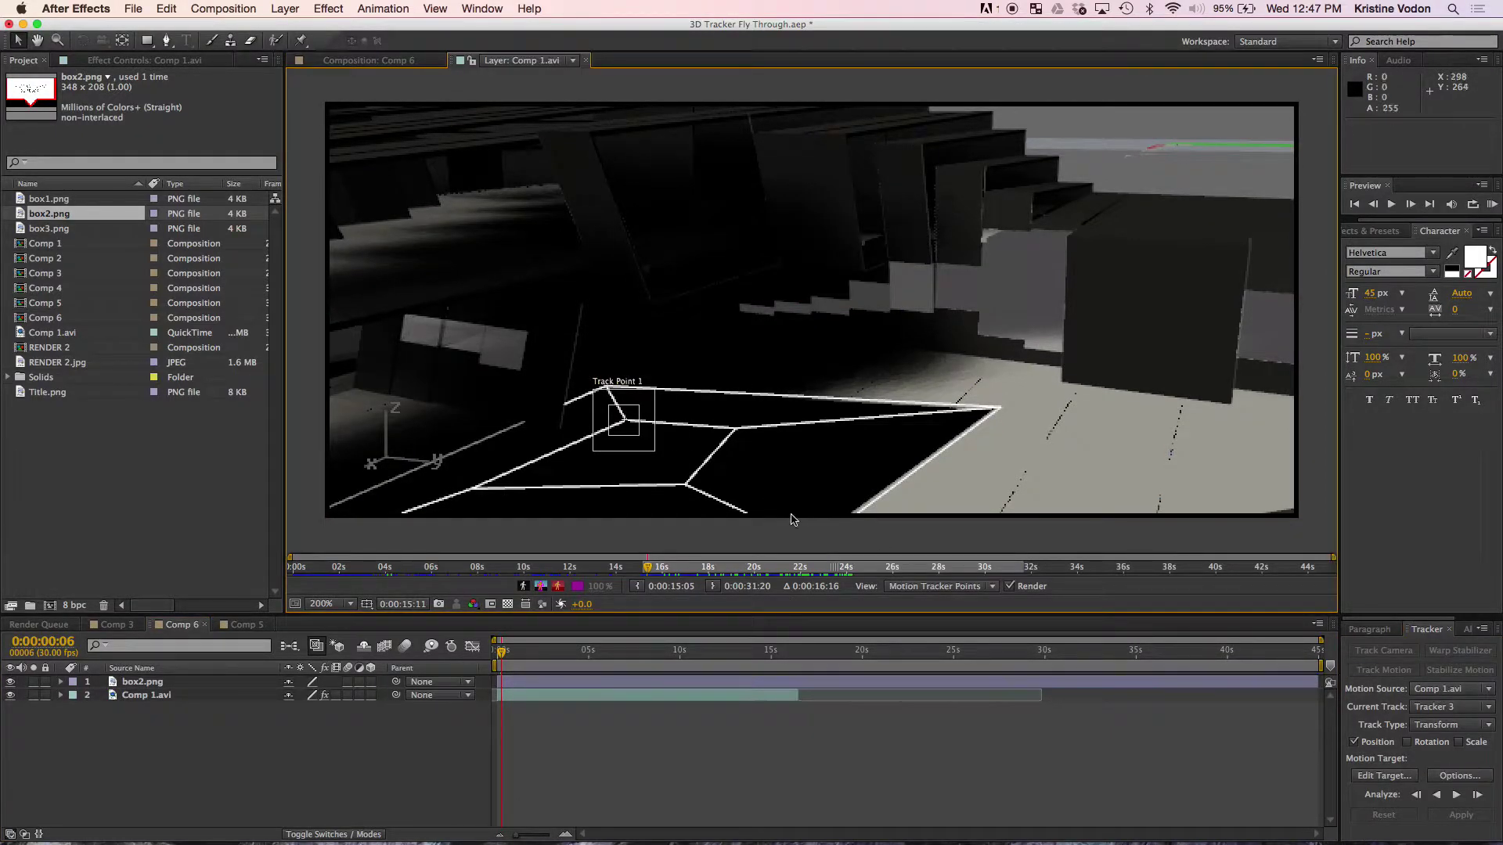
{"action": "left_click", "coordinate": [1393, 776]}
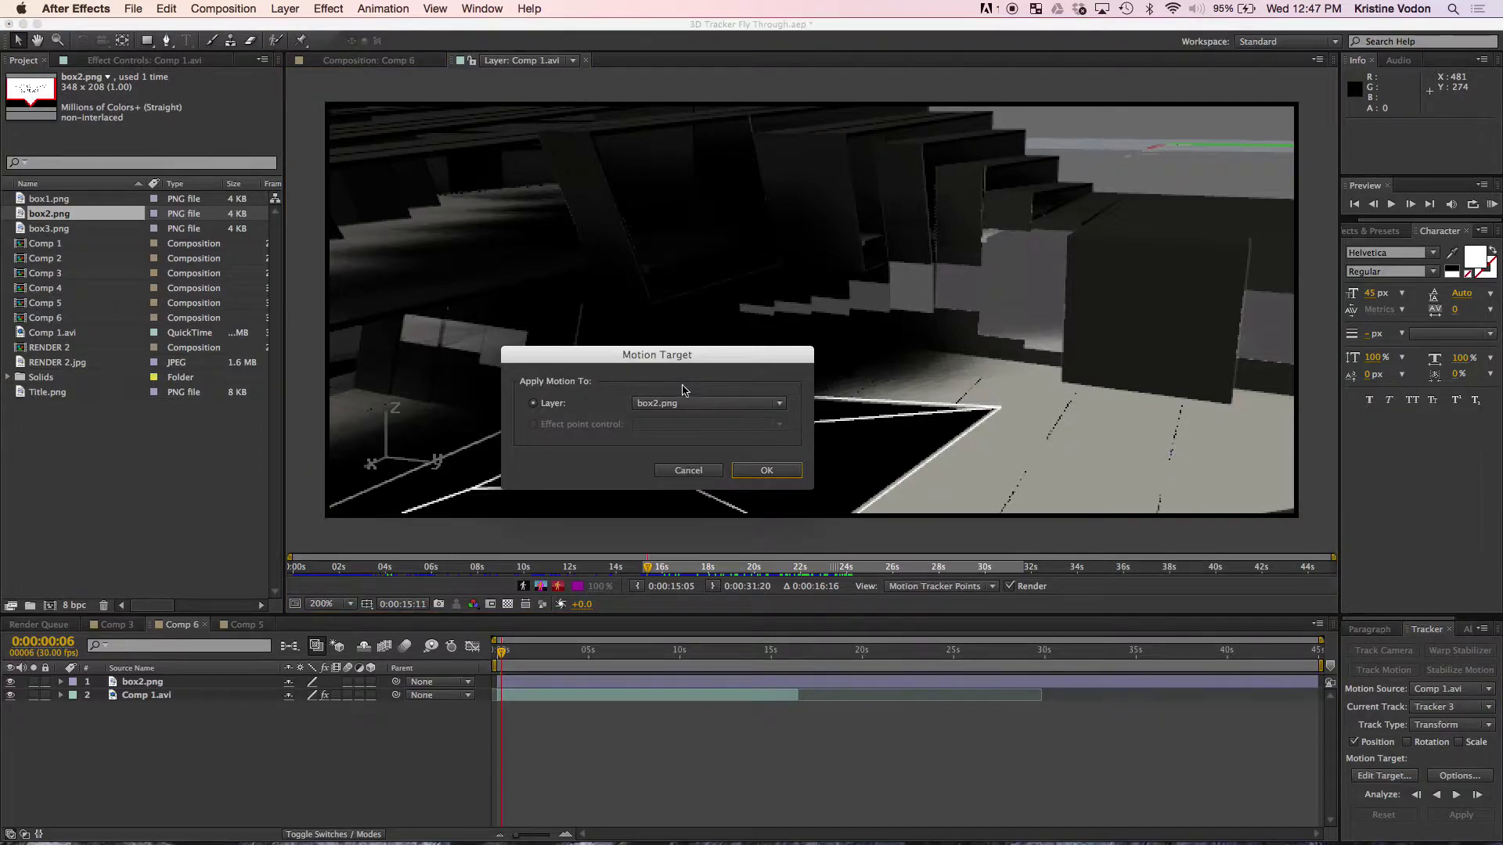
{"action": "left_click", "coordinate": [645, 403]}
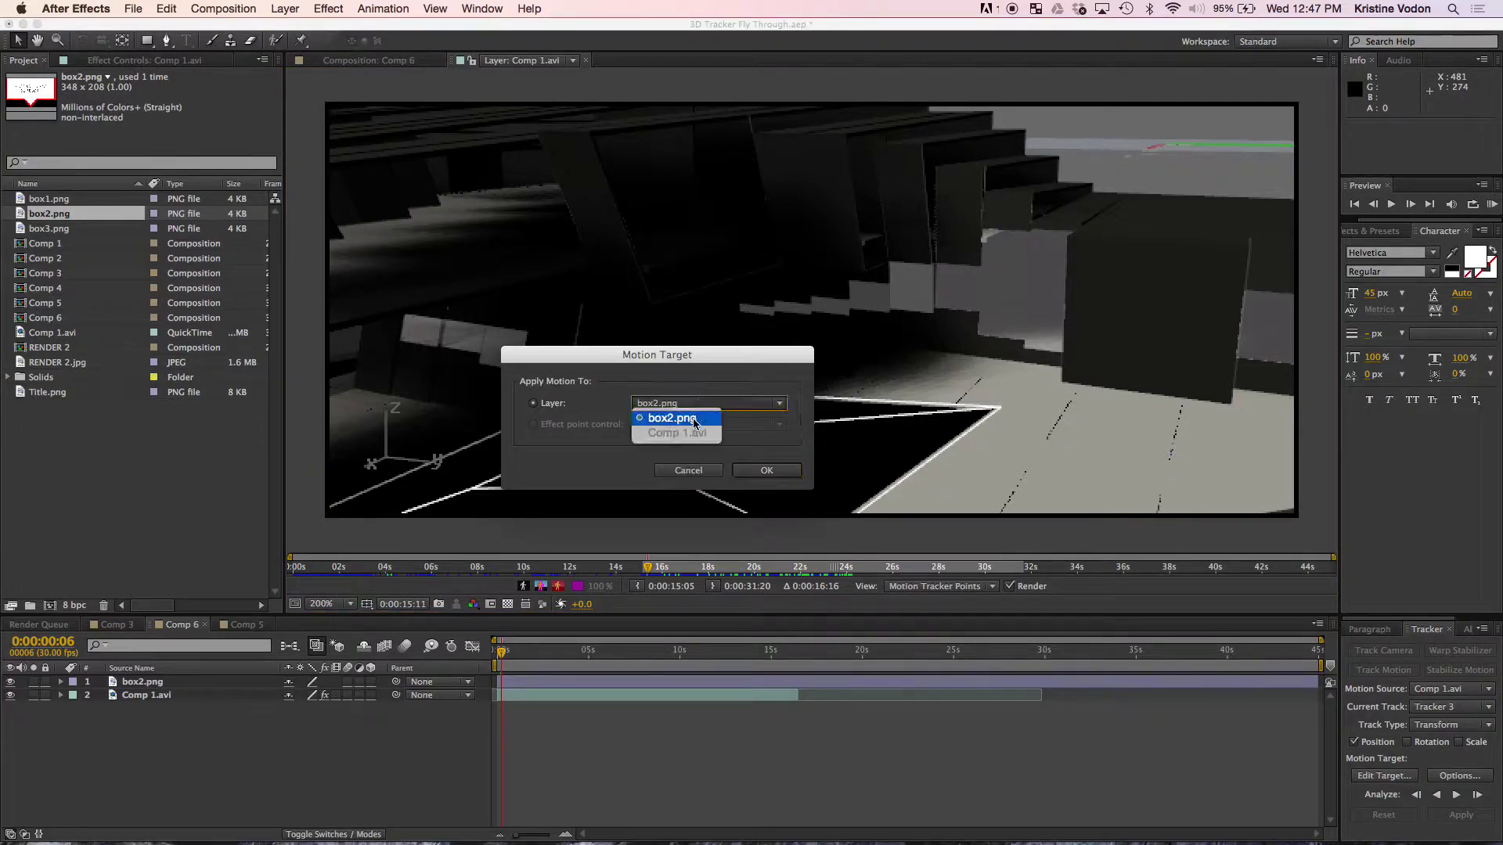
{"action": "left_click", "coordinate": [693, 423]}
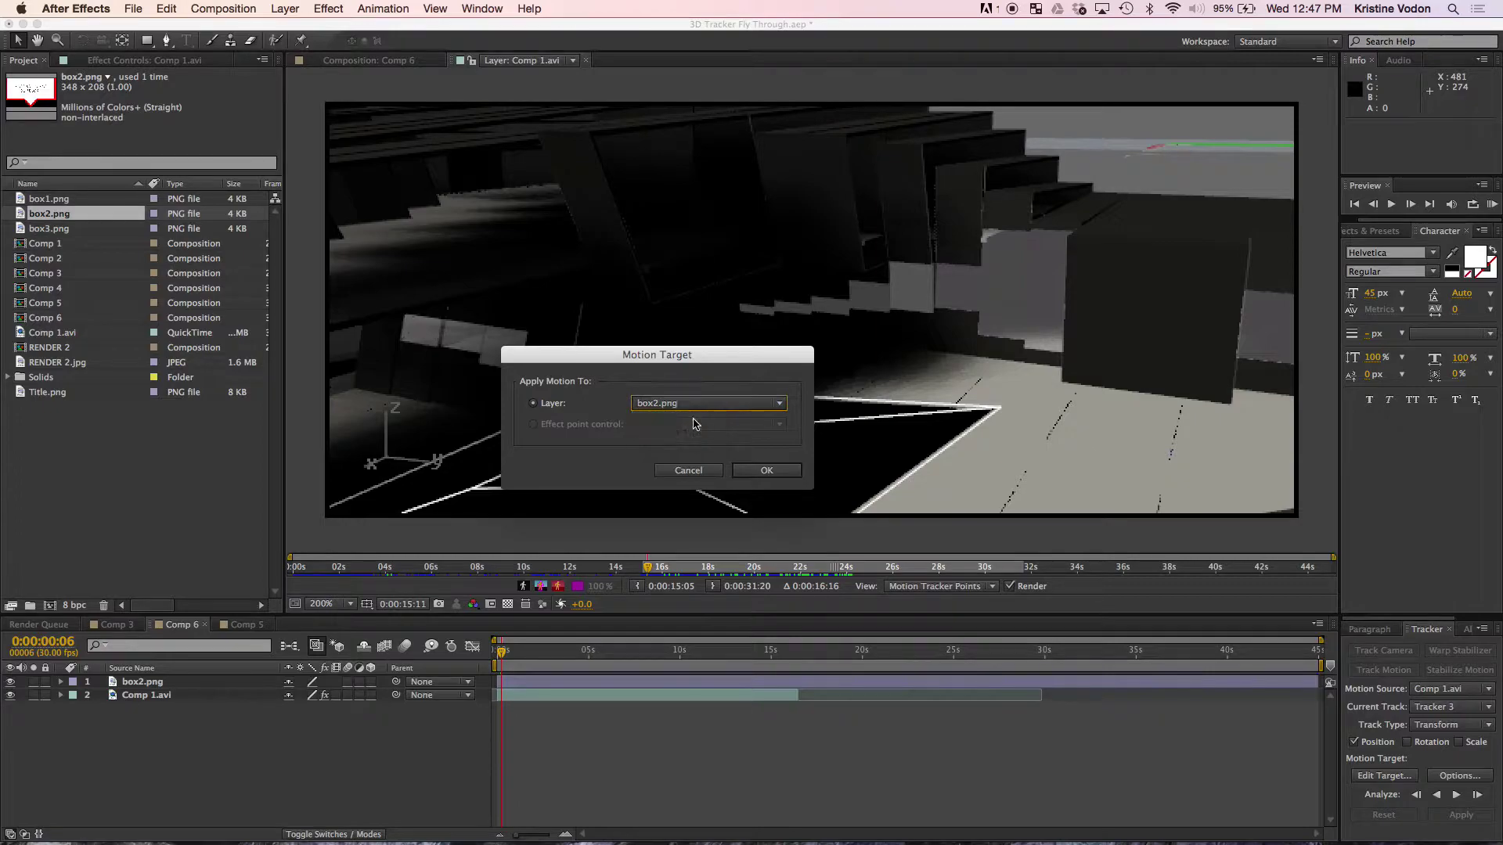
{"action": "left_click", "coordinate": [788, 472]}
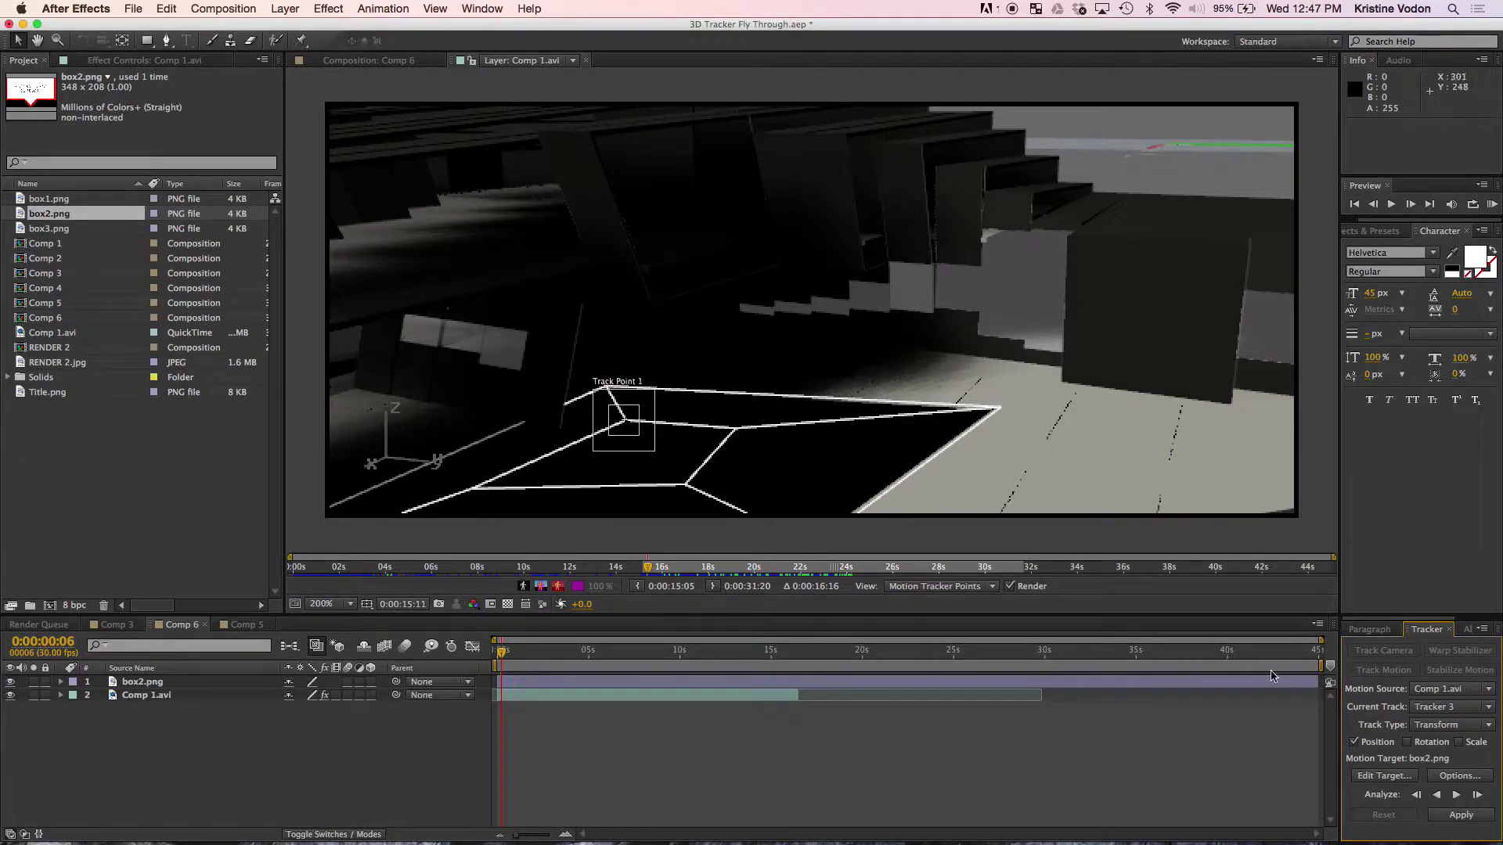
Analyze the track forward to about 0:00:09:19, stop it and scrub back to 0:00:06:13 to check the path.
{"action": "left_click", "coordinate": [1456, 798]}
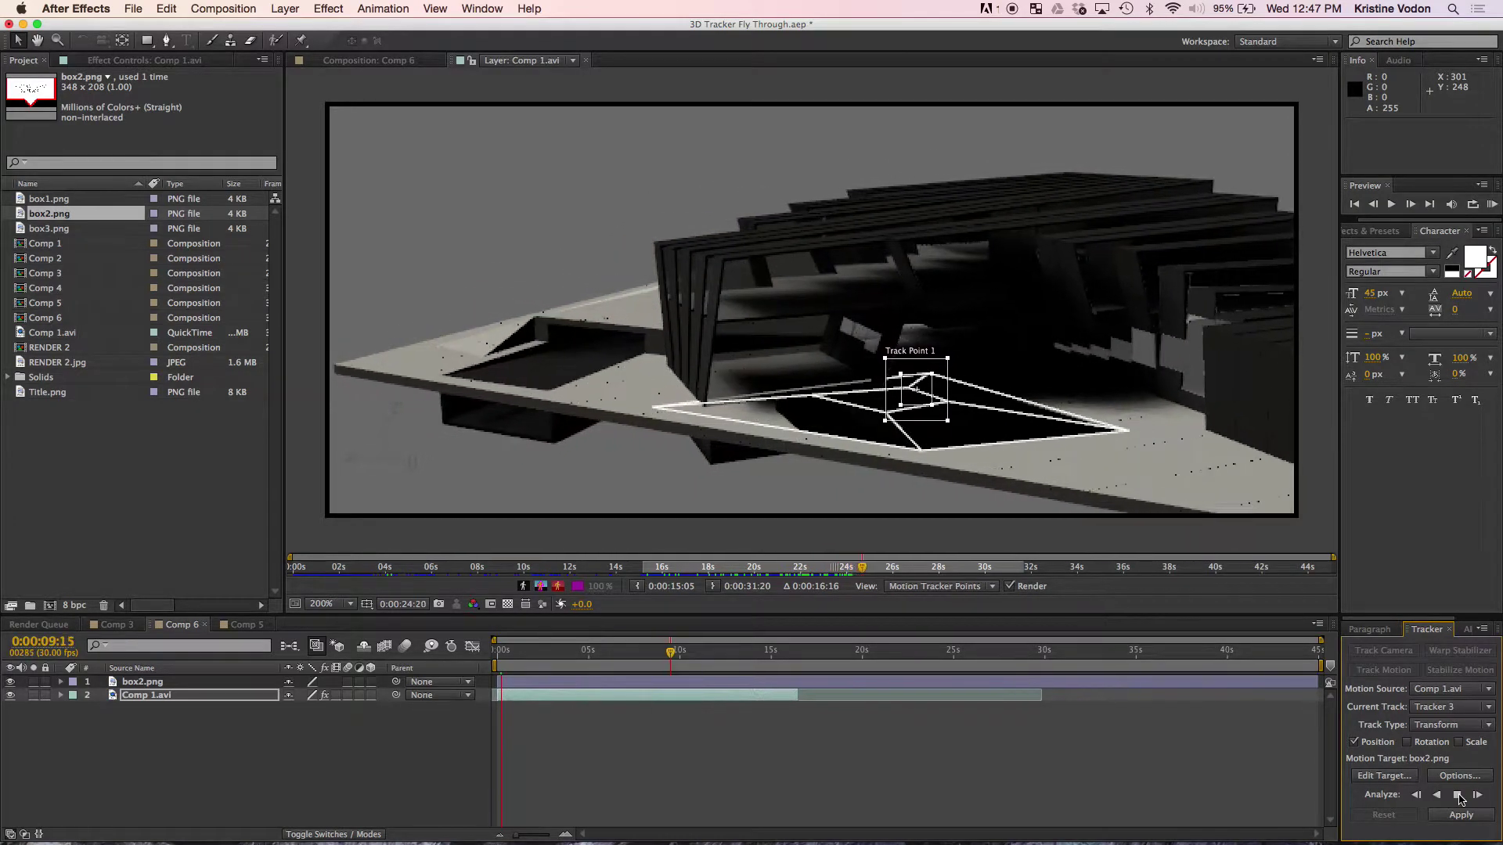
{"action": "left_click", "coordinate": [1457, 795]}
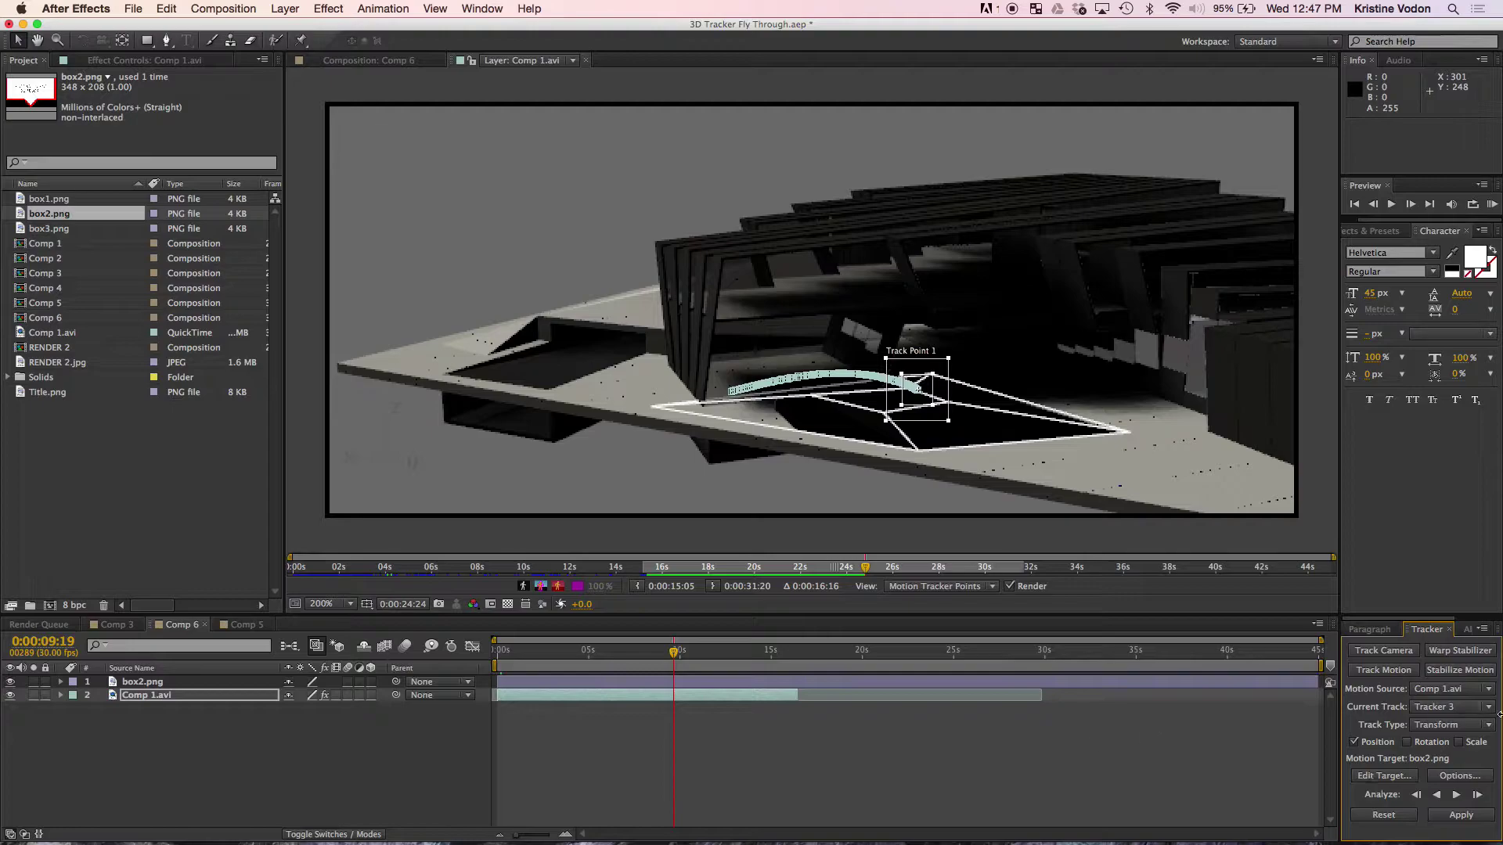
{"action": "left_click", "coordinate": [675, 653]}
{"action": "left_click_drag", "start_coordinate": [675, 653], "coordinate": [615, 644]}
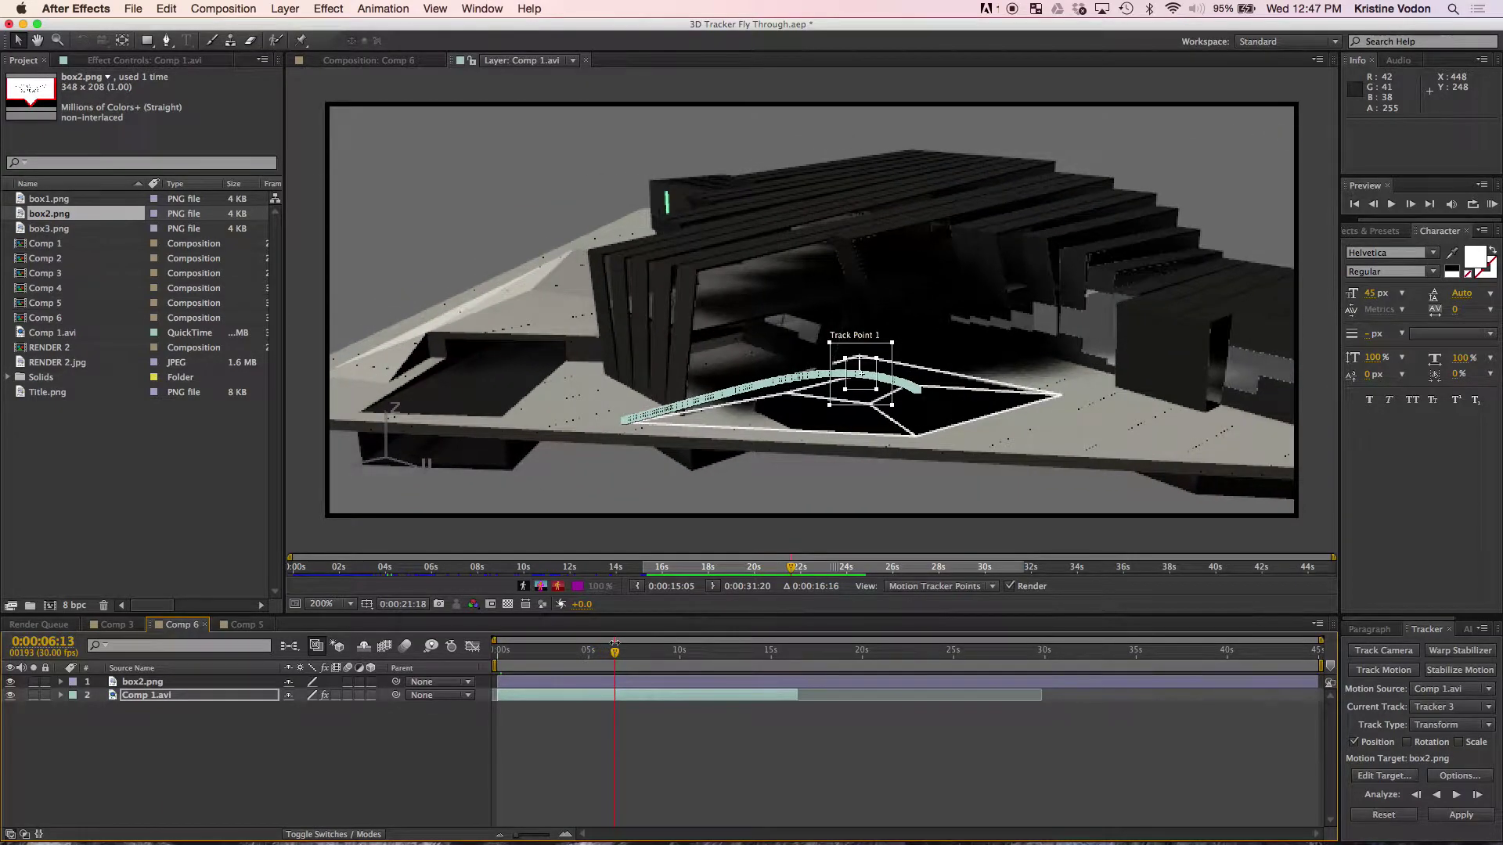
Apply the tracked motion to box2.png and preview Comp 6 from the first frame to about 0:00:10:11.
{"action": "left_click", "coordinate": [1459, 816]}
{"action": "left_click", "coordinate": [722, 443]}
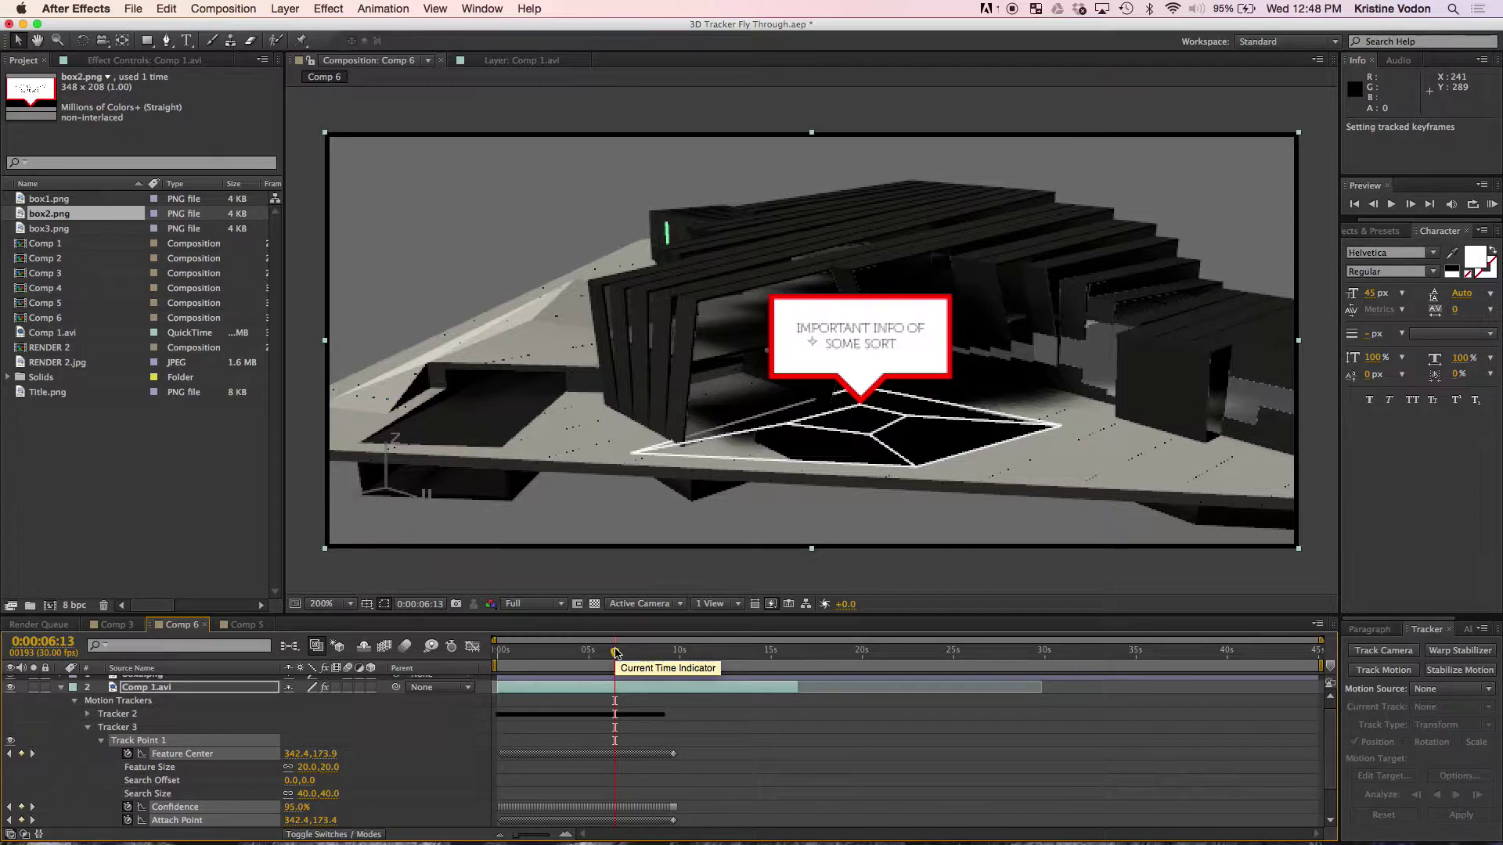
{"action": "left_click_drag", "start_coordinate": [615, 653], "coordinate": [478, 656]}
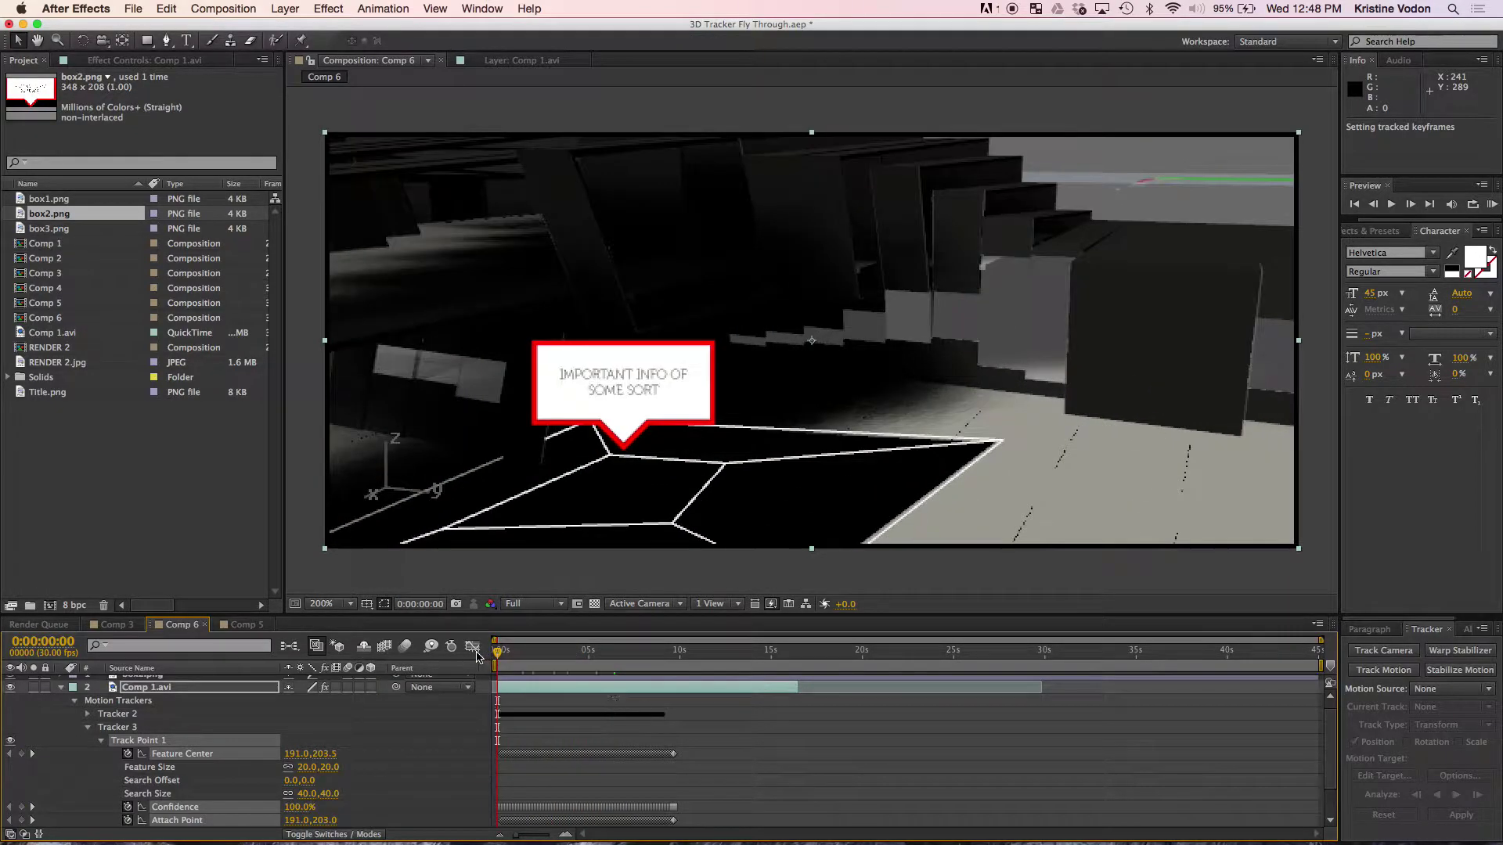
{"action": "key", "text": "space"}
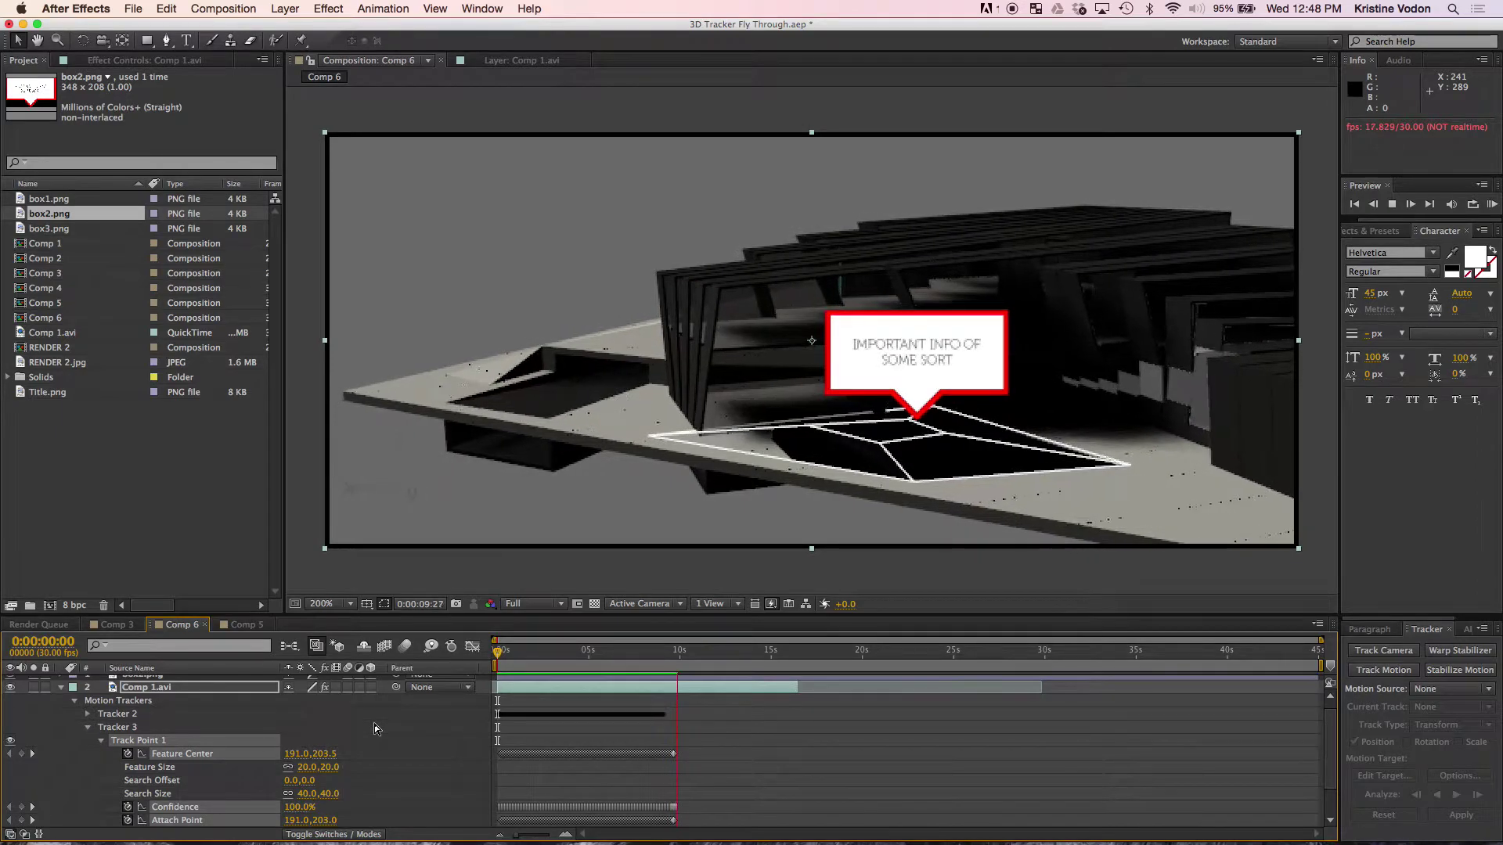
{"action": "key", "text": "space"}
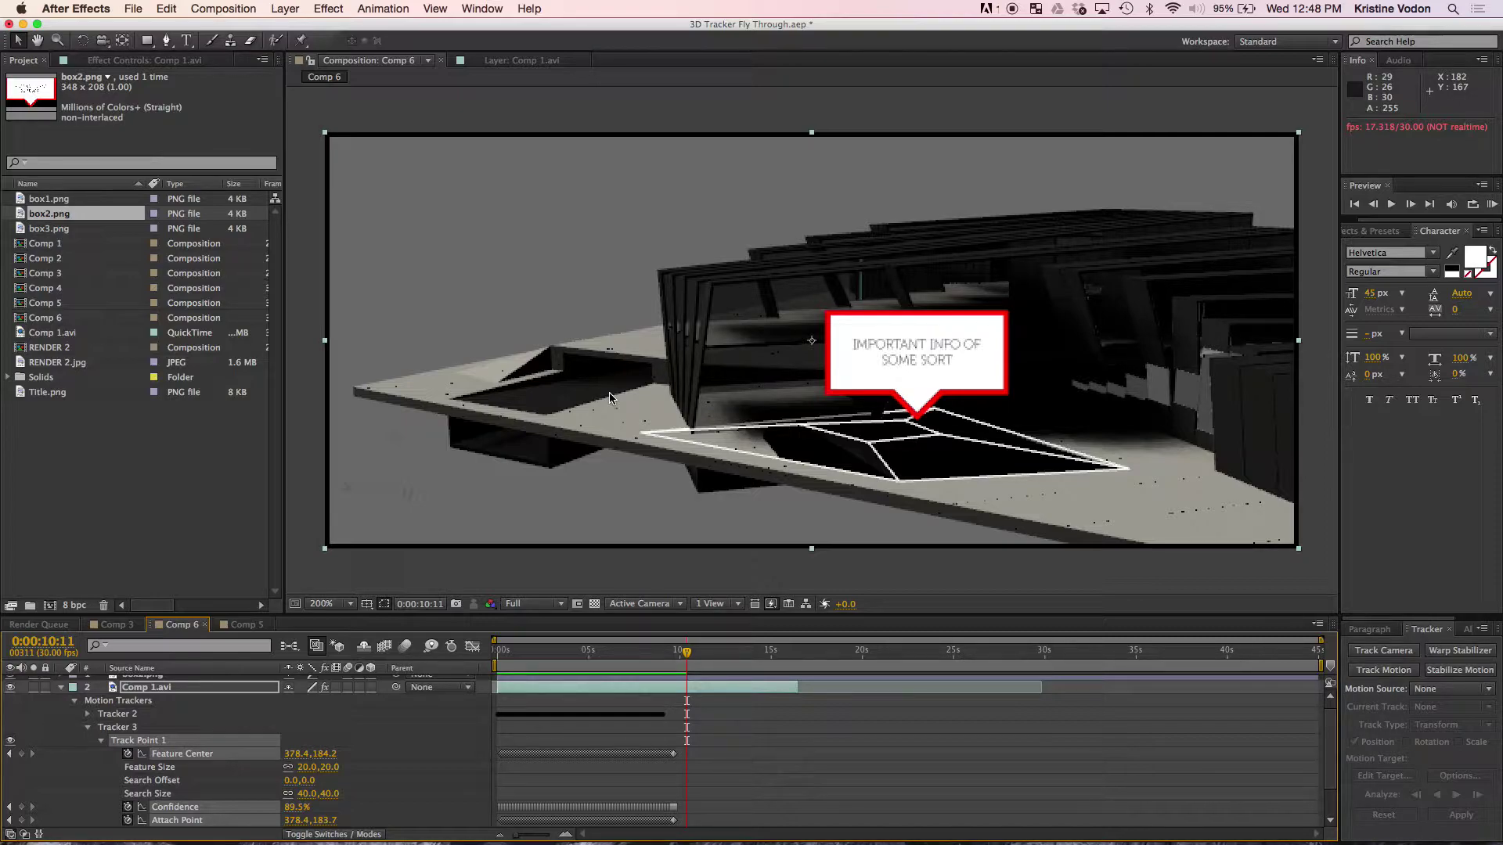
Collapse Comp 1.avi's tracker data and expand box2.png's Transform properties to examine its Position keyframes.
{"action": "left_click", "coordinate": [91, 728]}
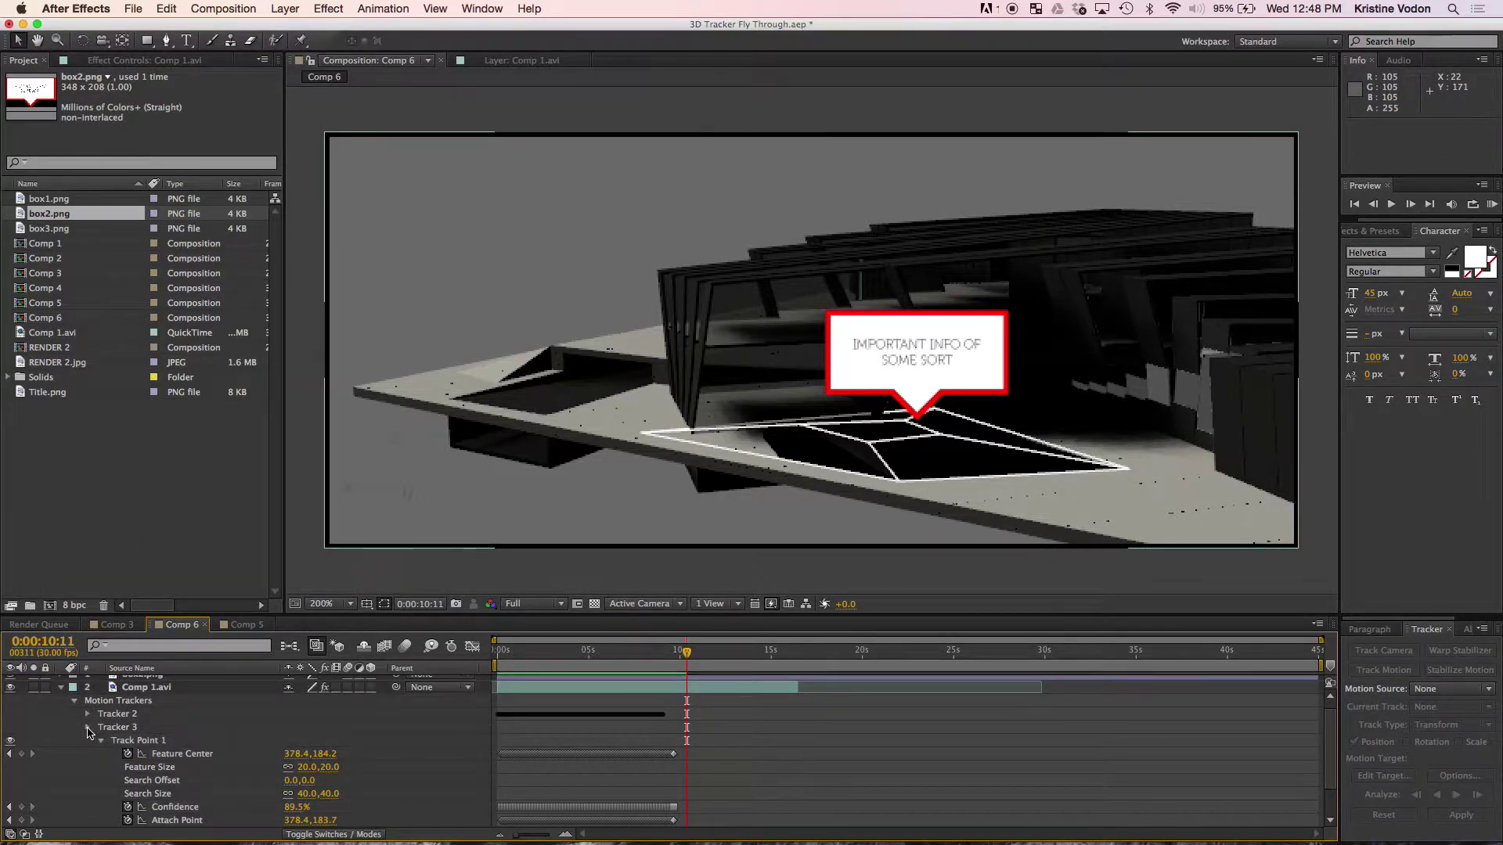
{"action": "left_click", "coordinate": [88, 728]}
{"action": "left_click", "coordinate": [62, 695]}
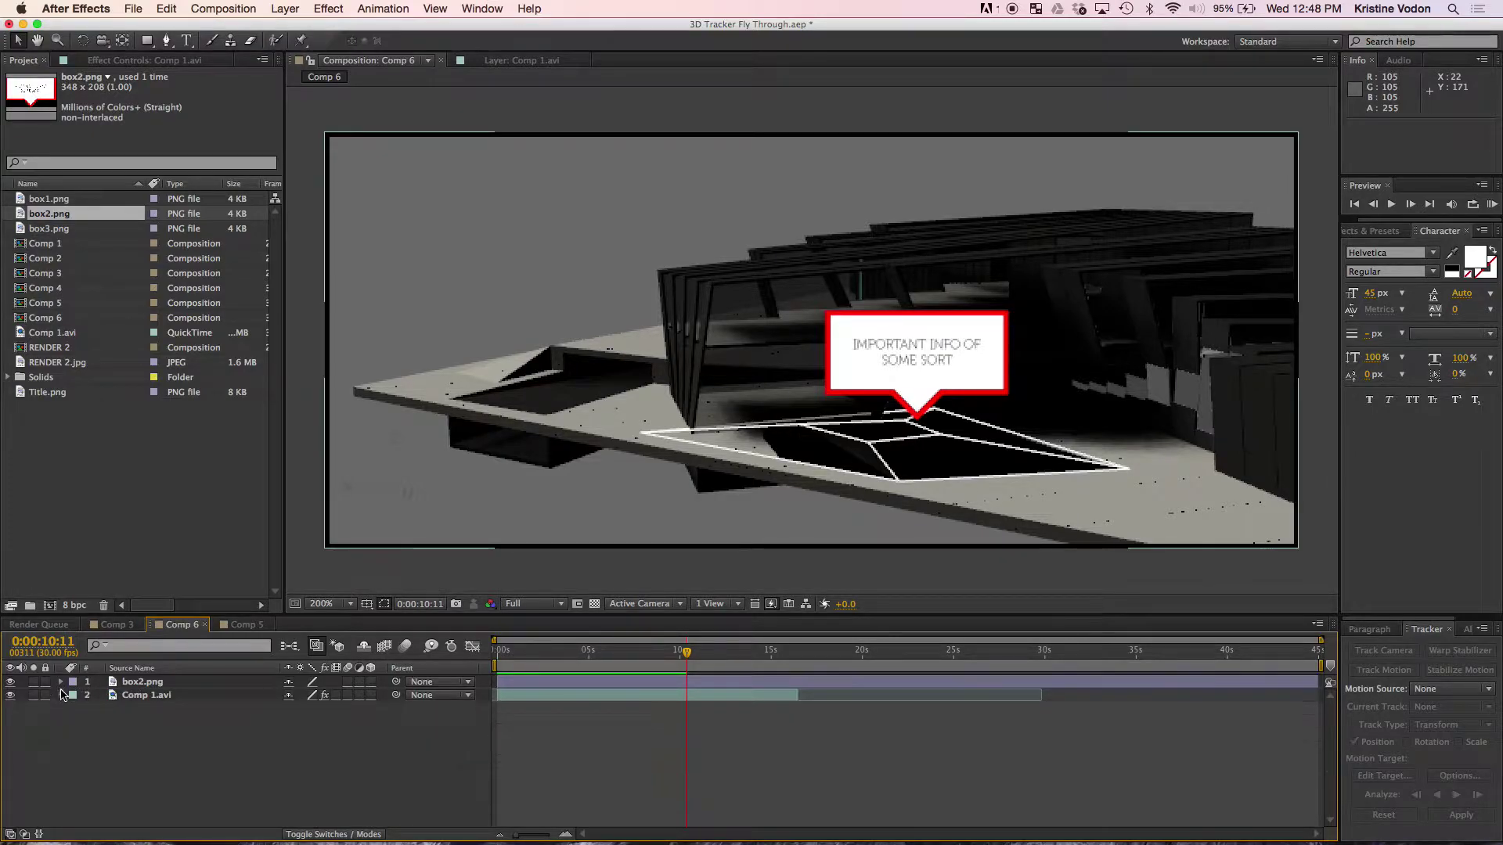
{"action": "left_click", "coordinate": [60, 682]}
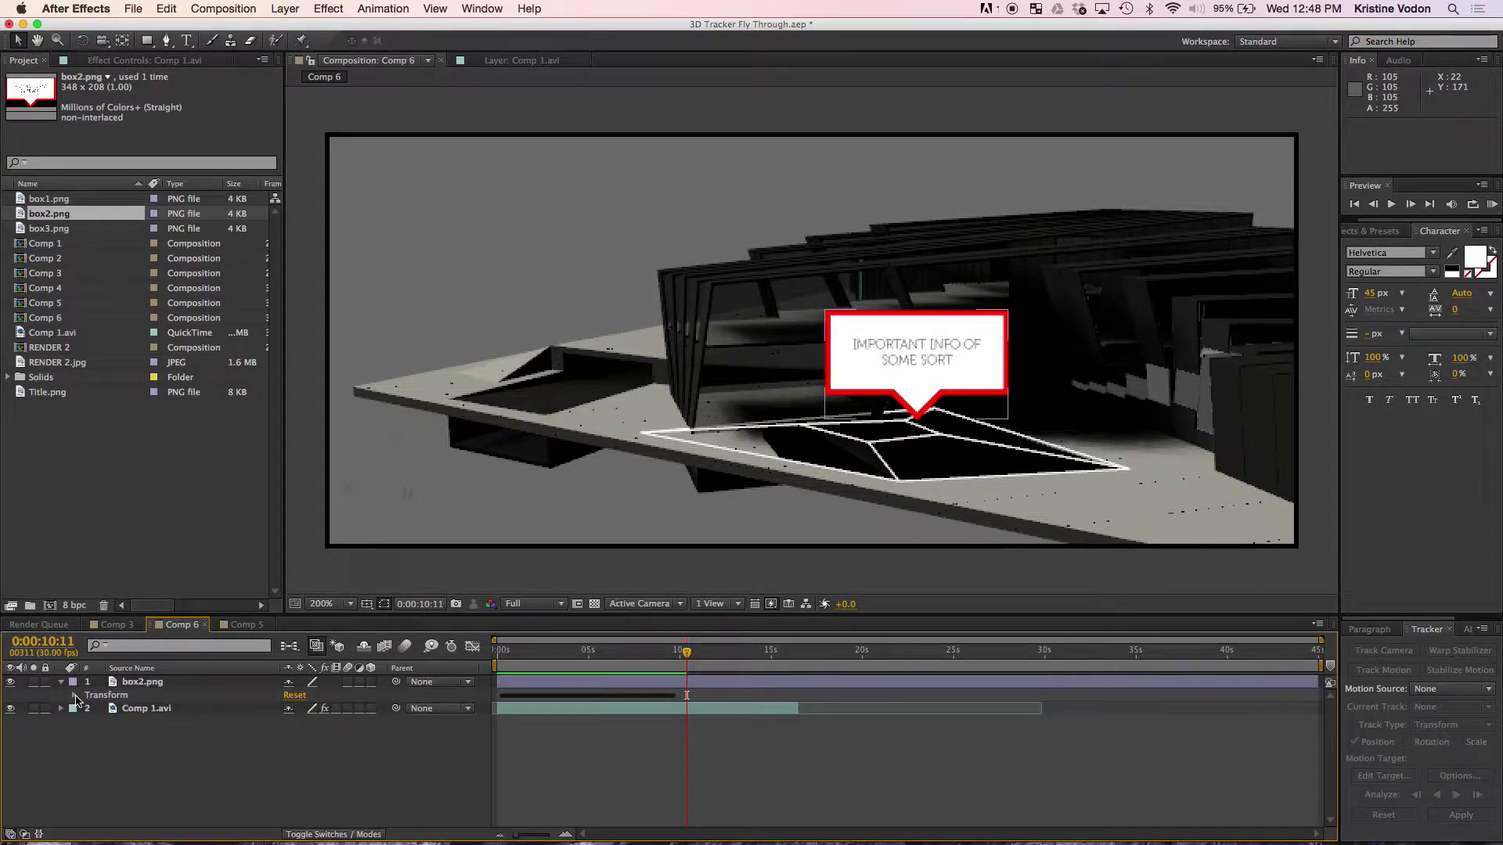
{"action": "left_click", "coordinate": [75, 695]}
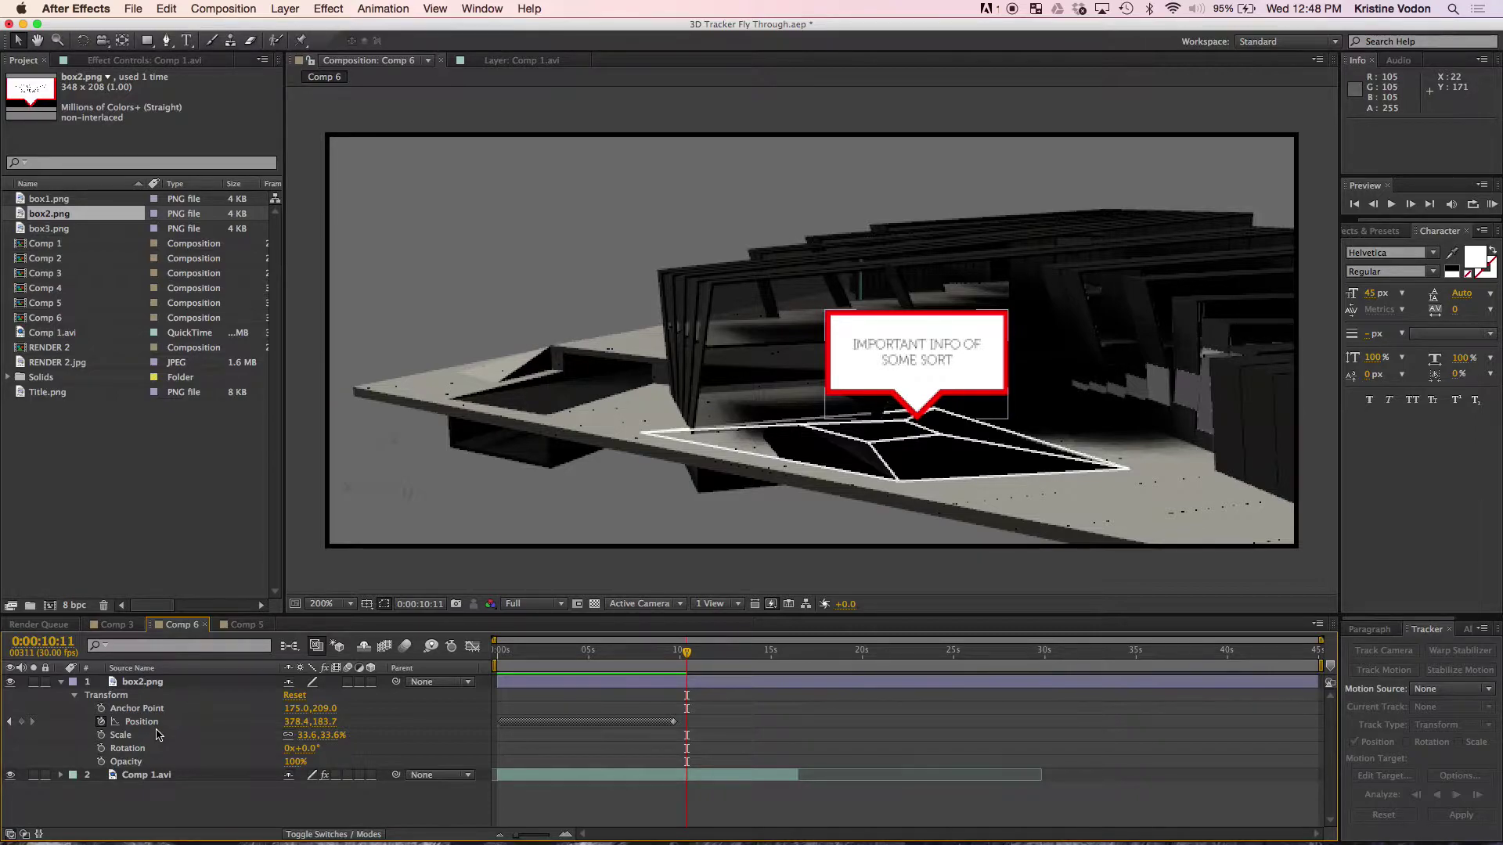
Switch to Comp 5 and scrub to about 0:00:13:26 to examine how the ANNOTATE text follows the tracked camera.
{"action": "left_click", "coordinate": [245, 625]}
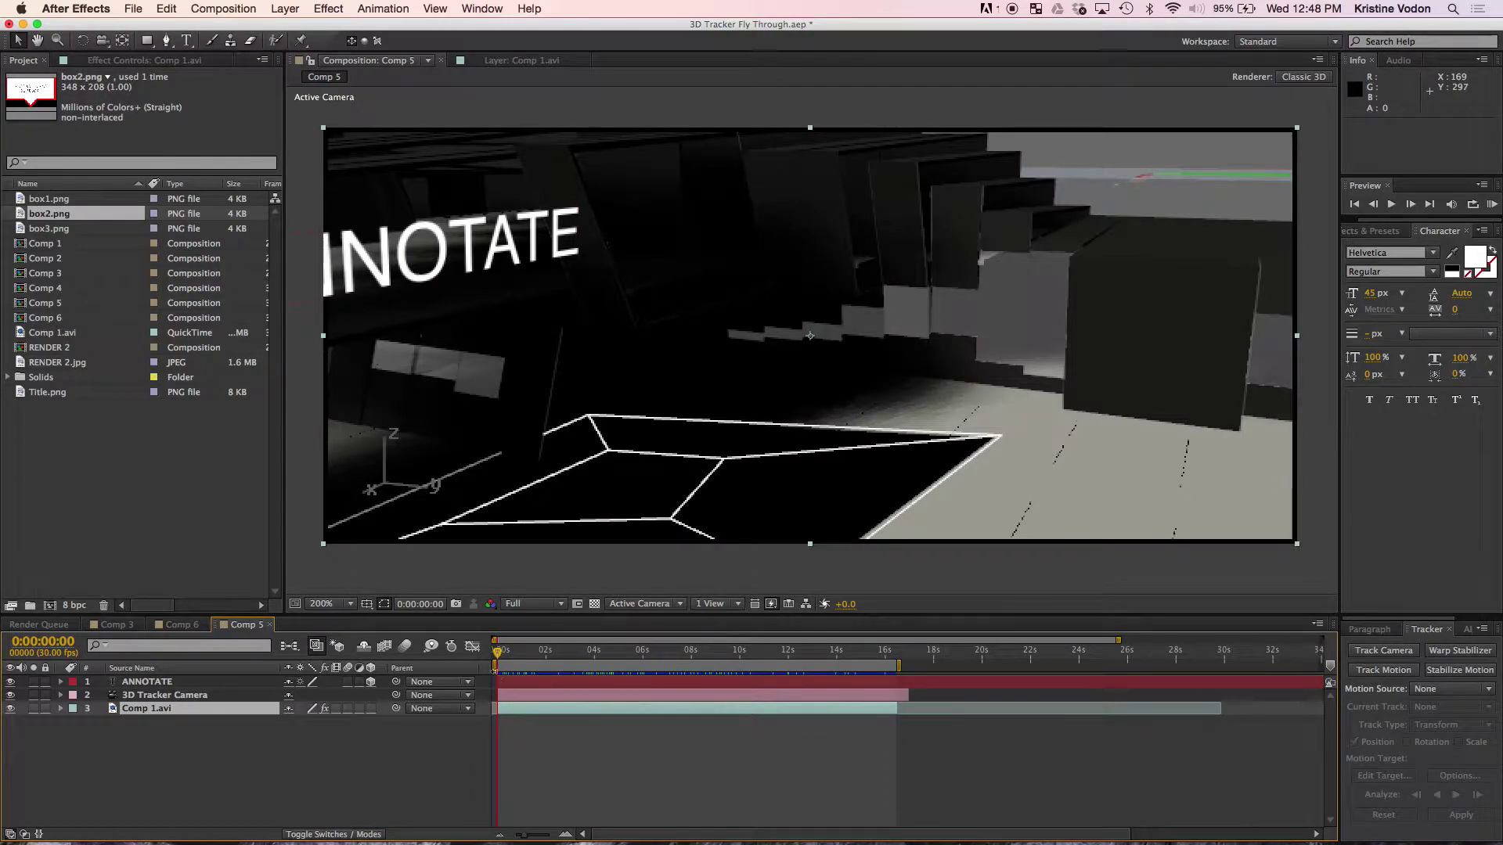
{"action": "left_click_drag", "start_coordinate": [498, 652], "coordinate": [742, 649]}
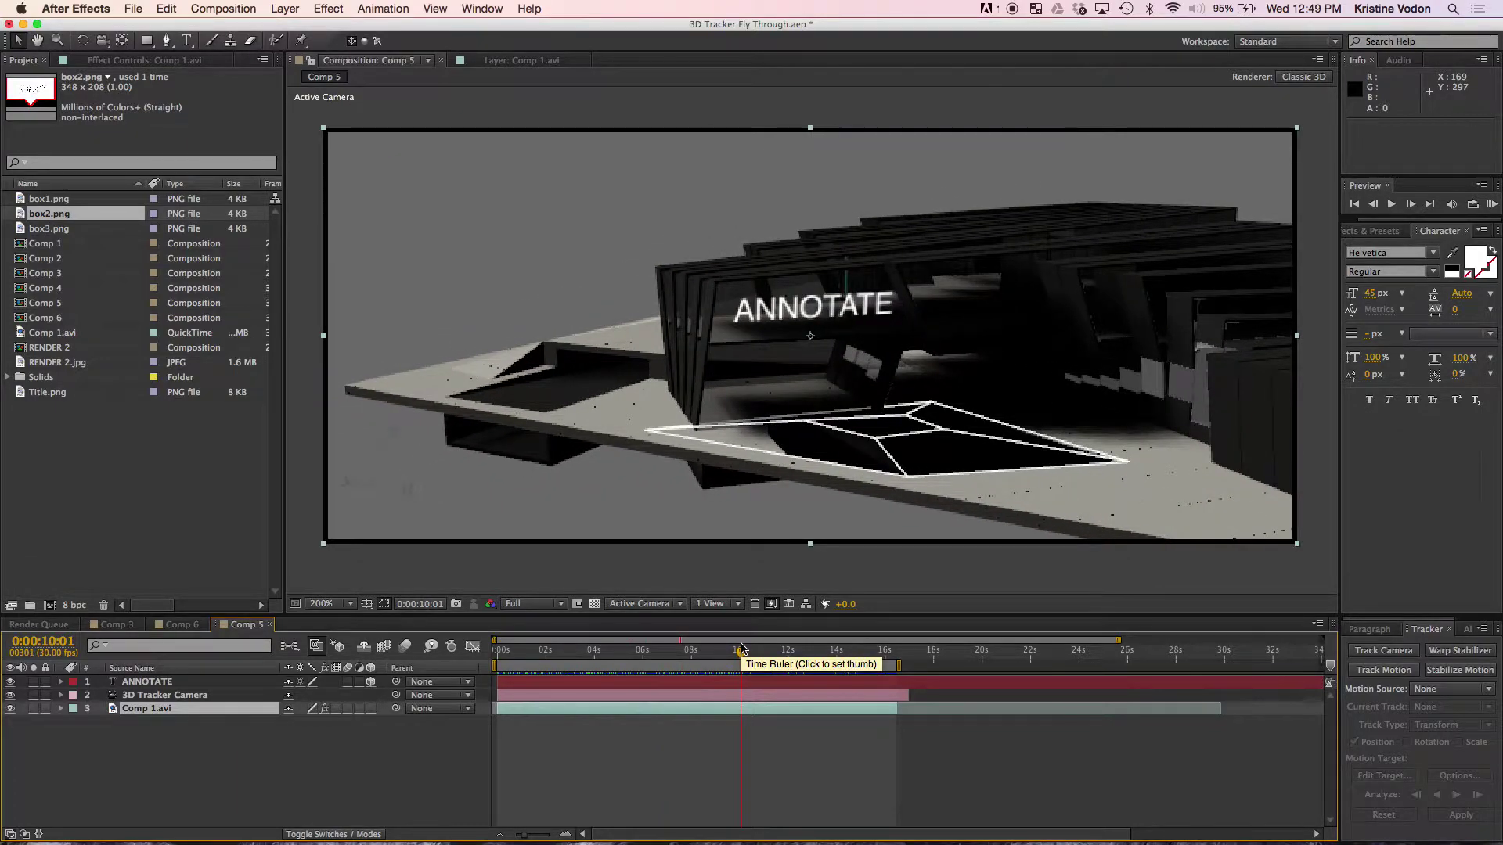
{"action": "left_click_drag", "start_coordinate": [742, 649], "coordinate": [835, 669]}
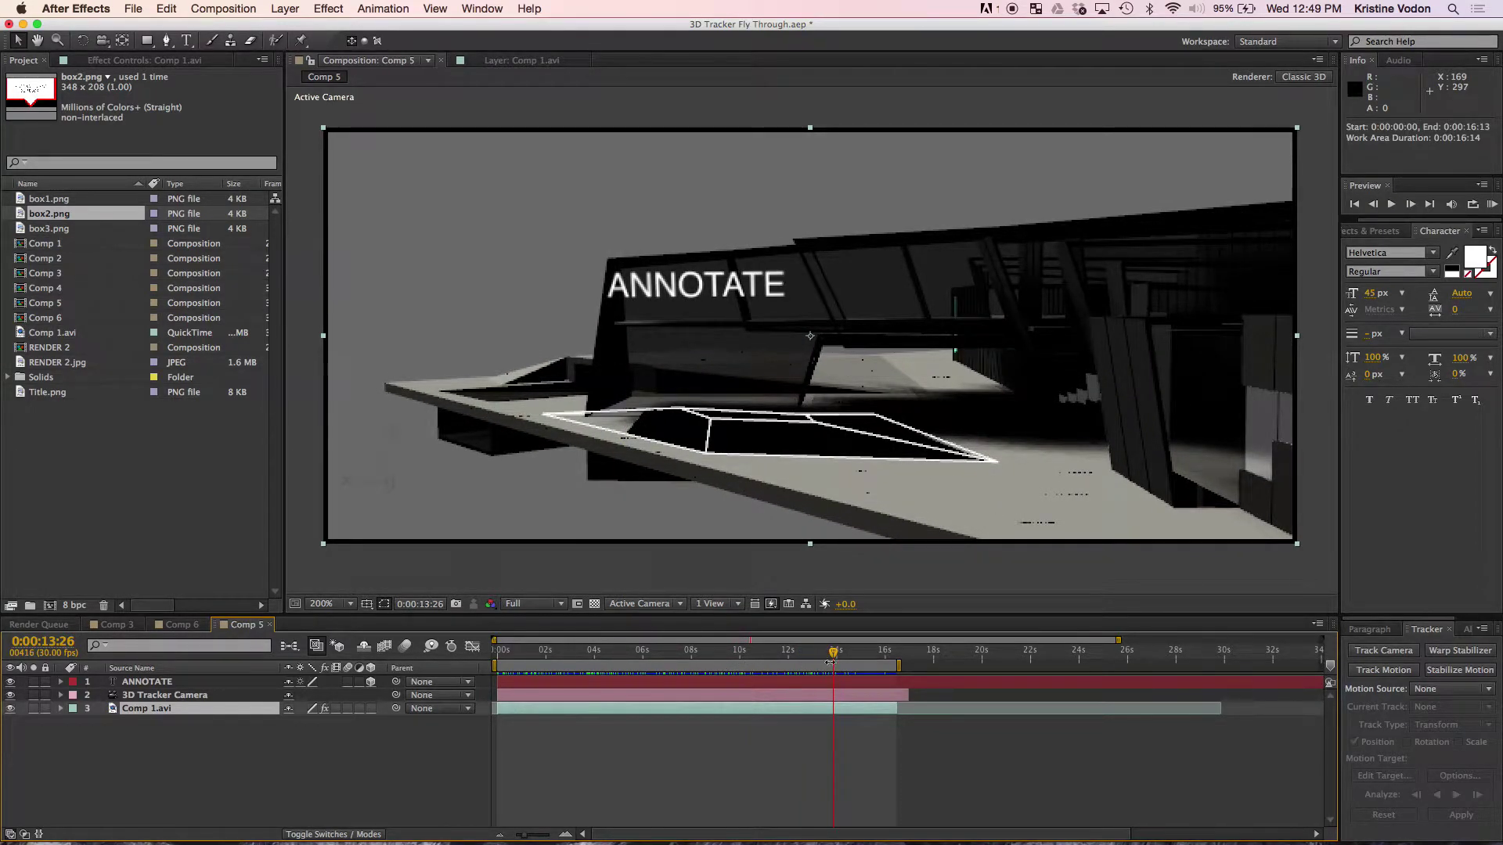
Scrub Comp 5 back to 0:00:01:14 and create a new composition from the Comp 1.avi footage.
{"action": "left_click_drag", "start_coordinate": [835, 653], "coordinate": [630, 650]}
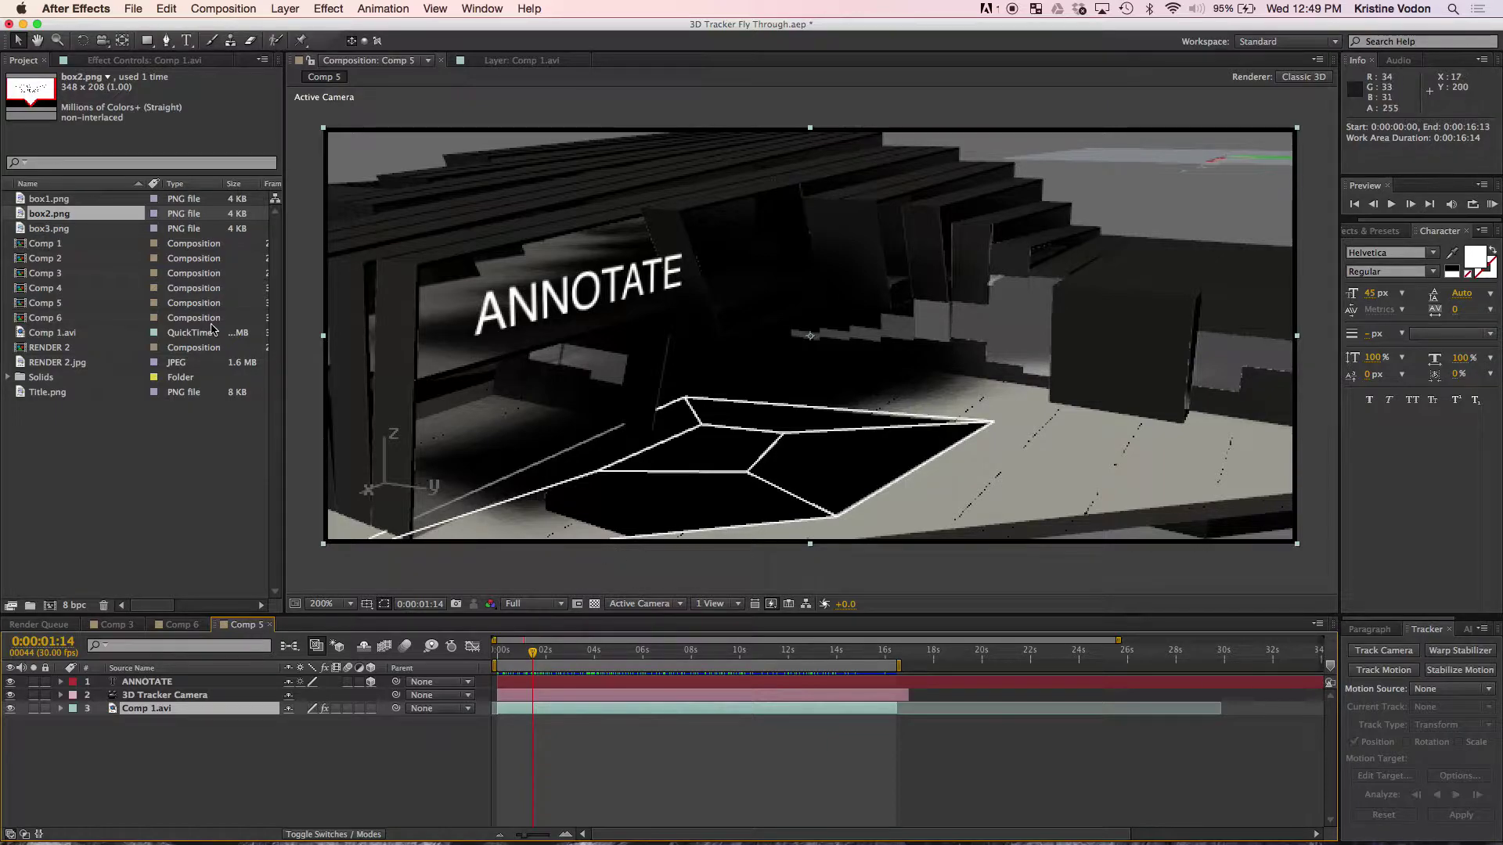
{"action": "left_click", "coordinate": [52, 332]}
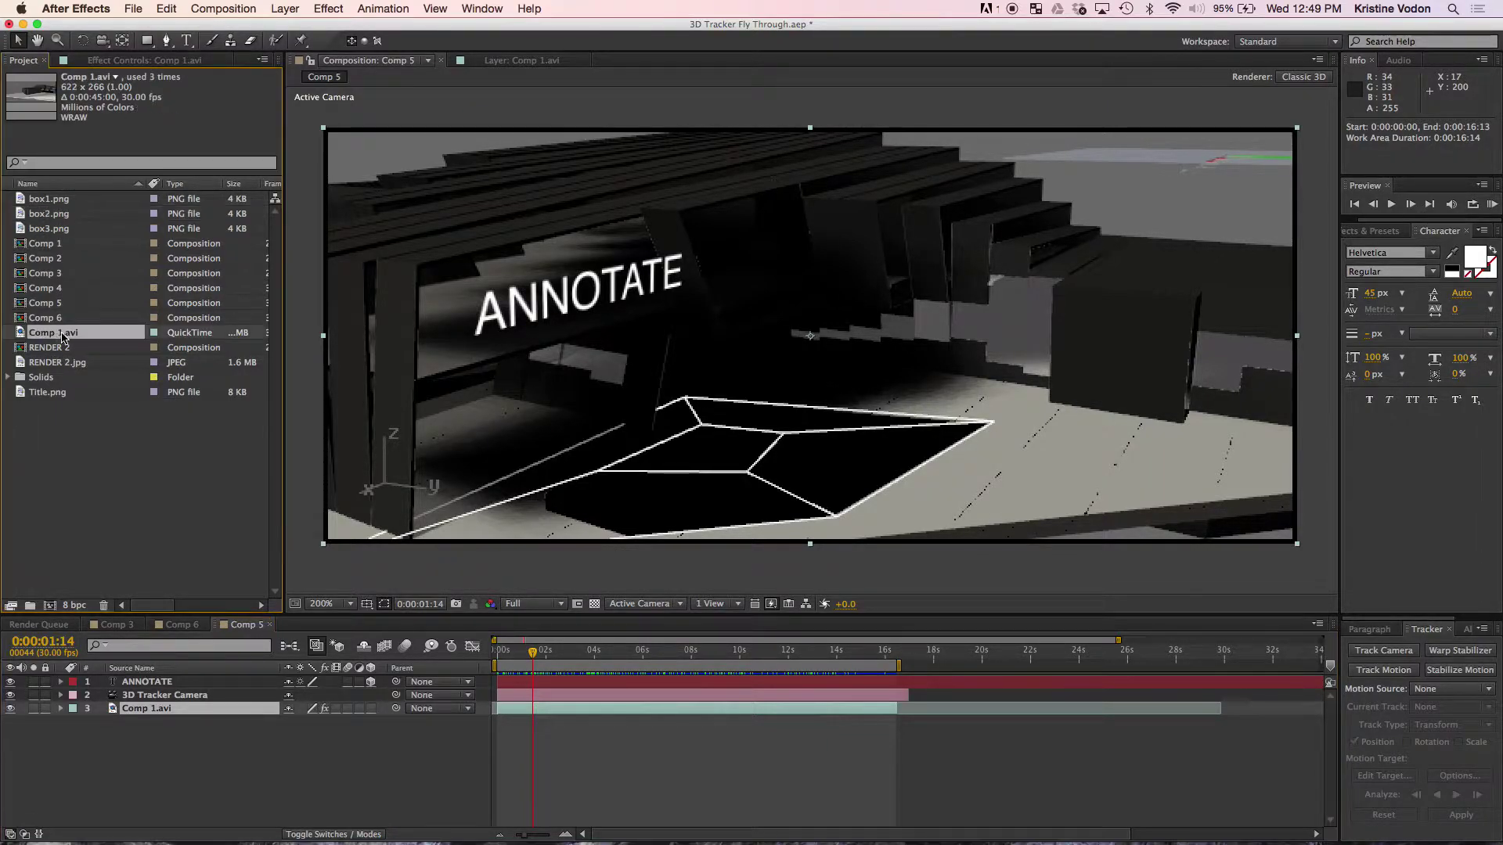
{"action": "left_click_drag", "start_coordinate": [61, 362], "coordinate": [77, 415]}
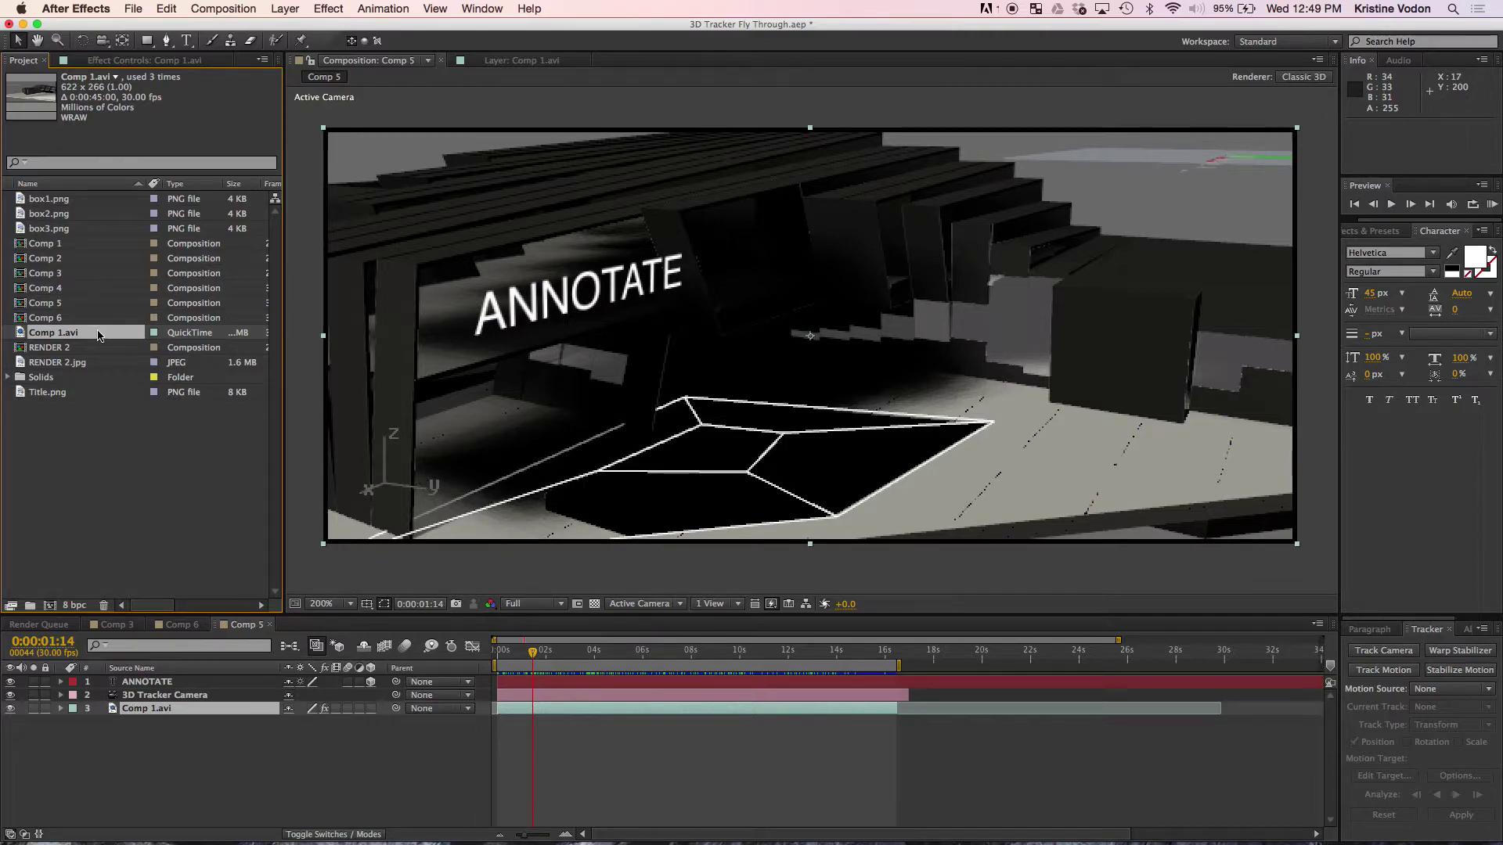
{"action": "left_click_drag", "start_coordinate": [55, 608], "coordinate": [53, 607]}
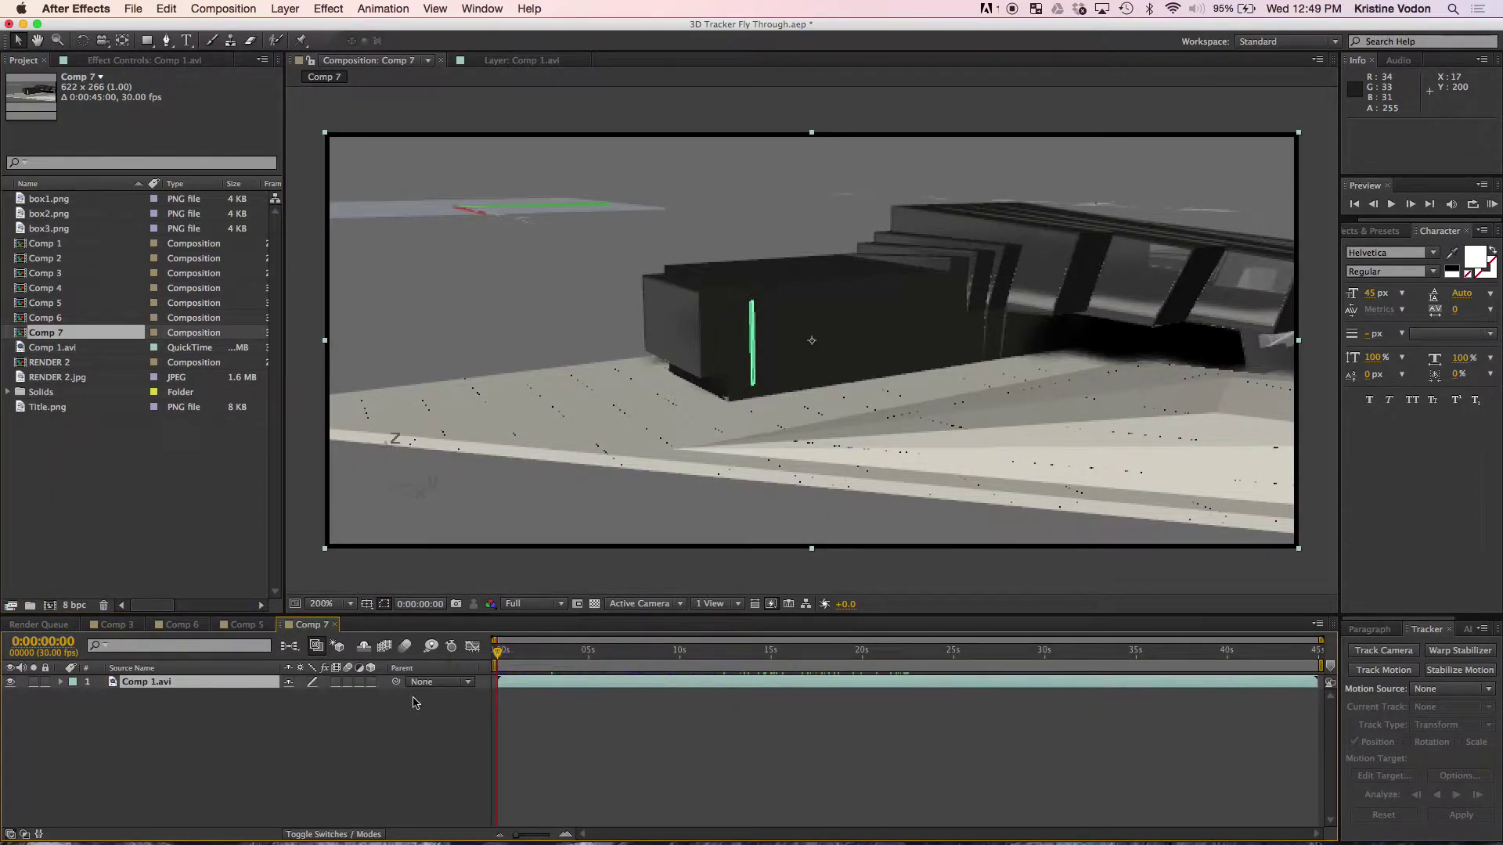
Review Comp 6 and Comp 5, and close the timeline of the composition made from Comp 1.avi.
{"action": "left_click", "coordinate": [180, 625]}
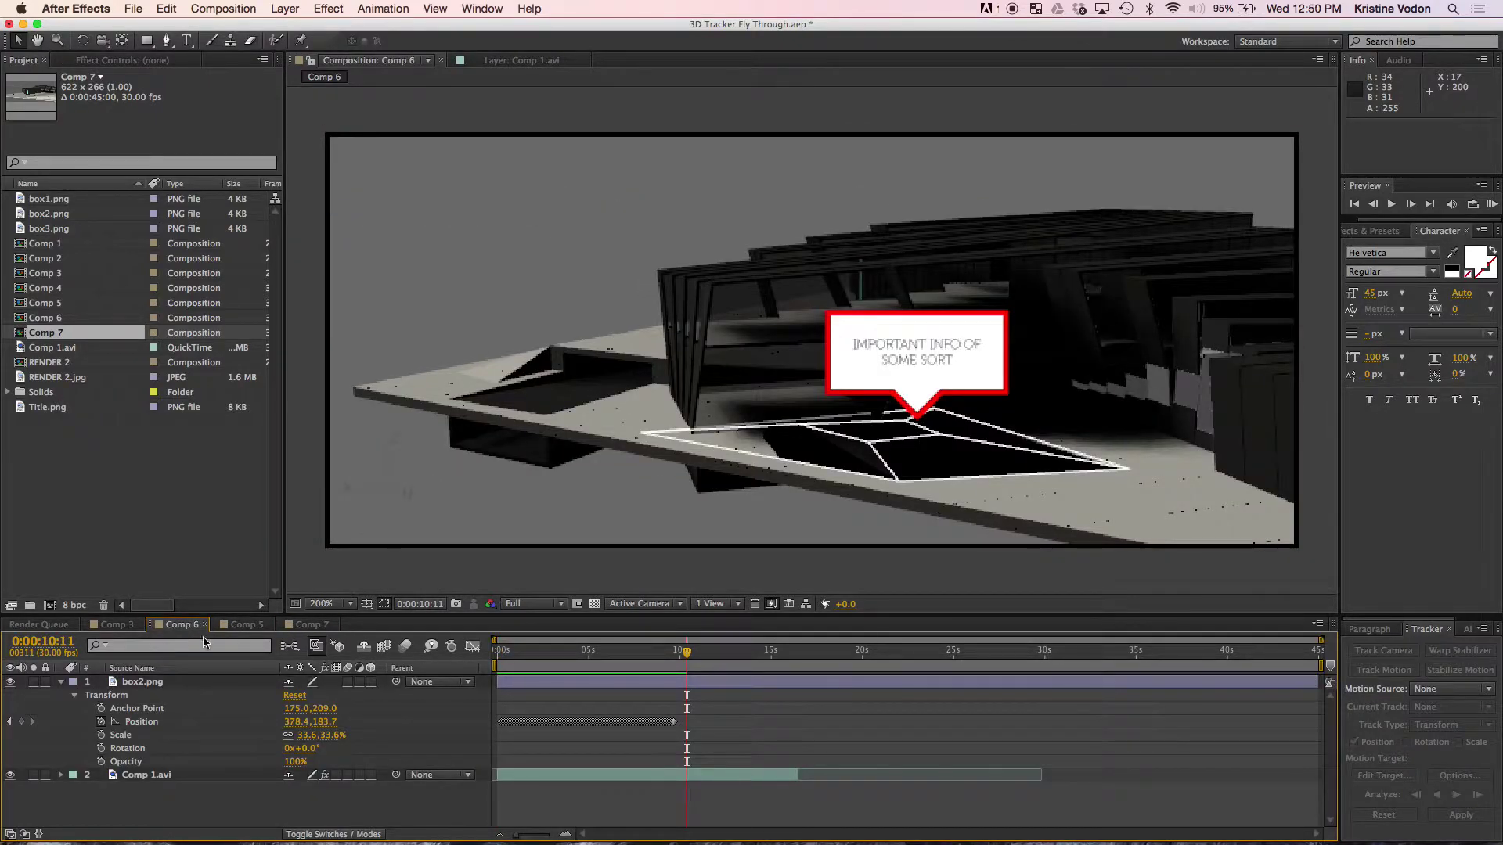
{"action": "left_click", "coordinate": [258, 626]}
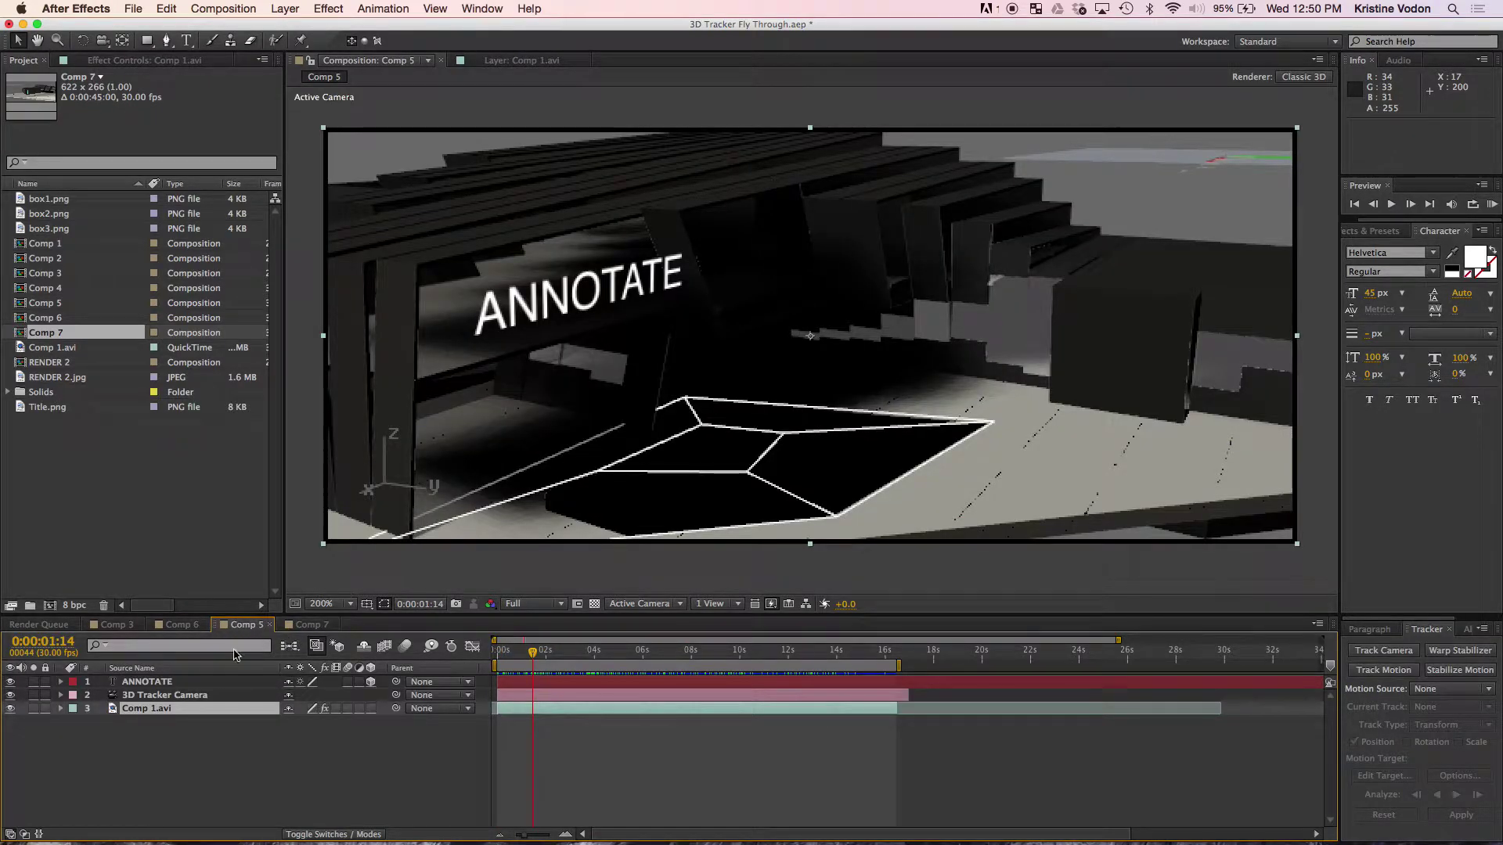
{"action": "left_click", "coordinate": [311, 627]}
{"action": "left_click", "coordinate": [335, 625]}
Show Comp 1.avi's 3D Camera Tracker points and create a text layer from three points beside the dark box at 0:00:05:02.
{"action": "left_click", "coordinate": [139, 61]}
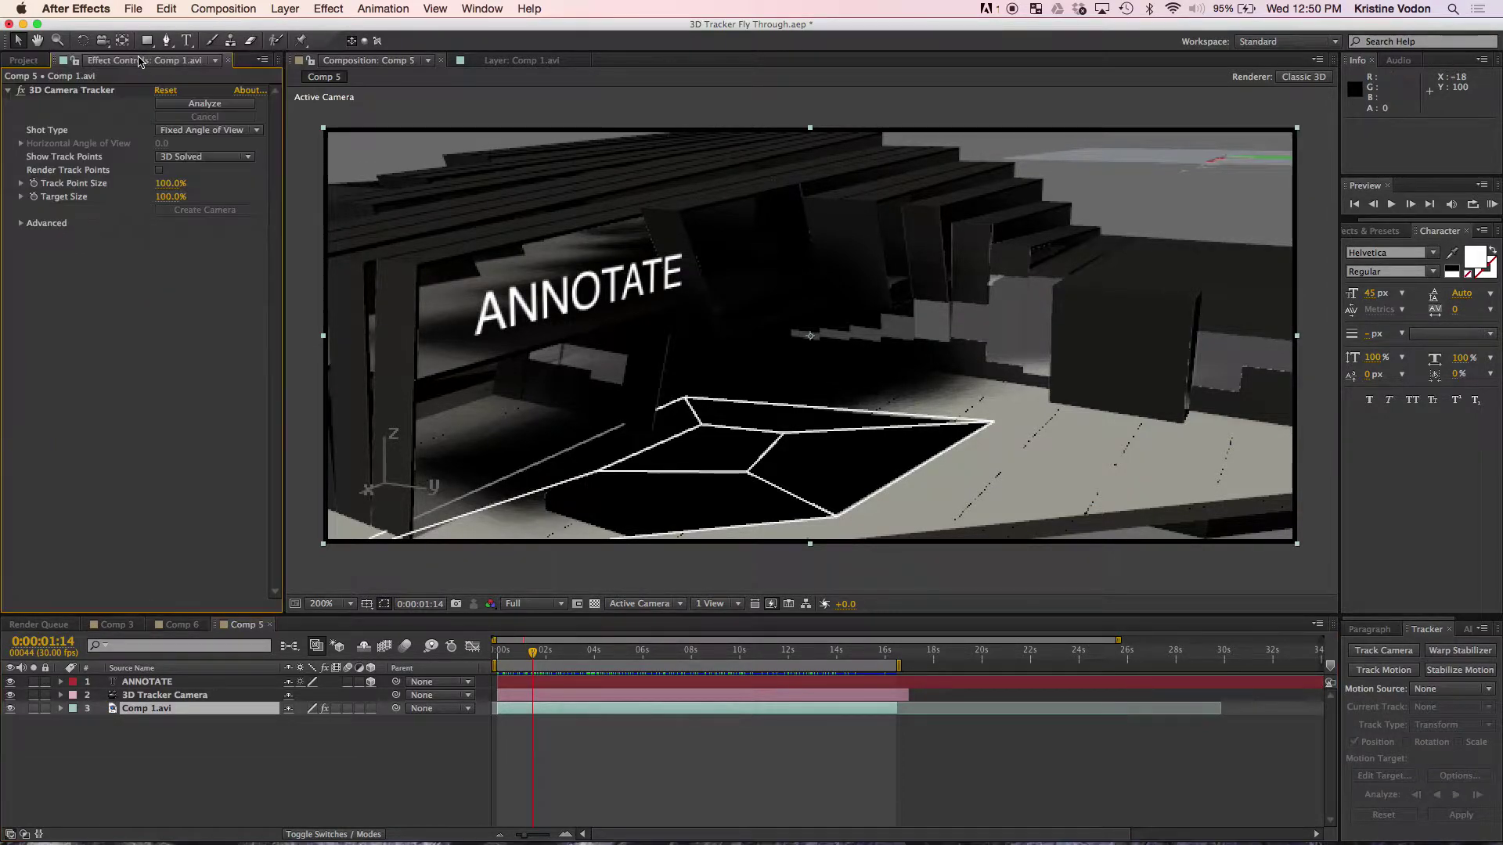
{"action": "left_click", "coordinate": [160, 171]}
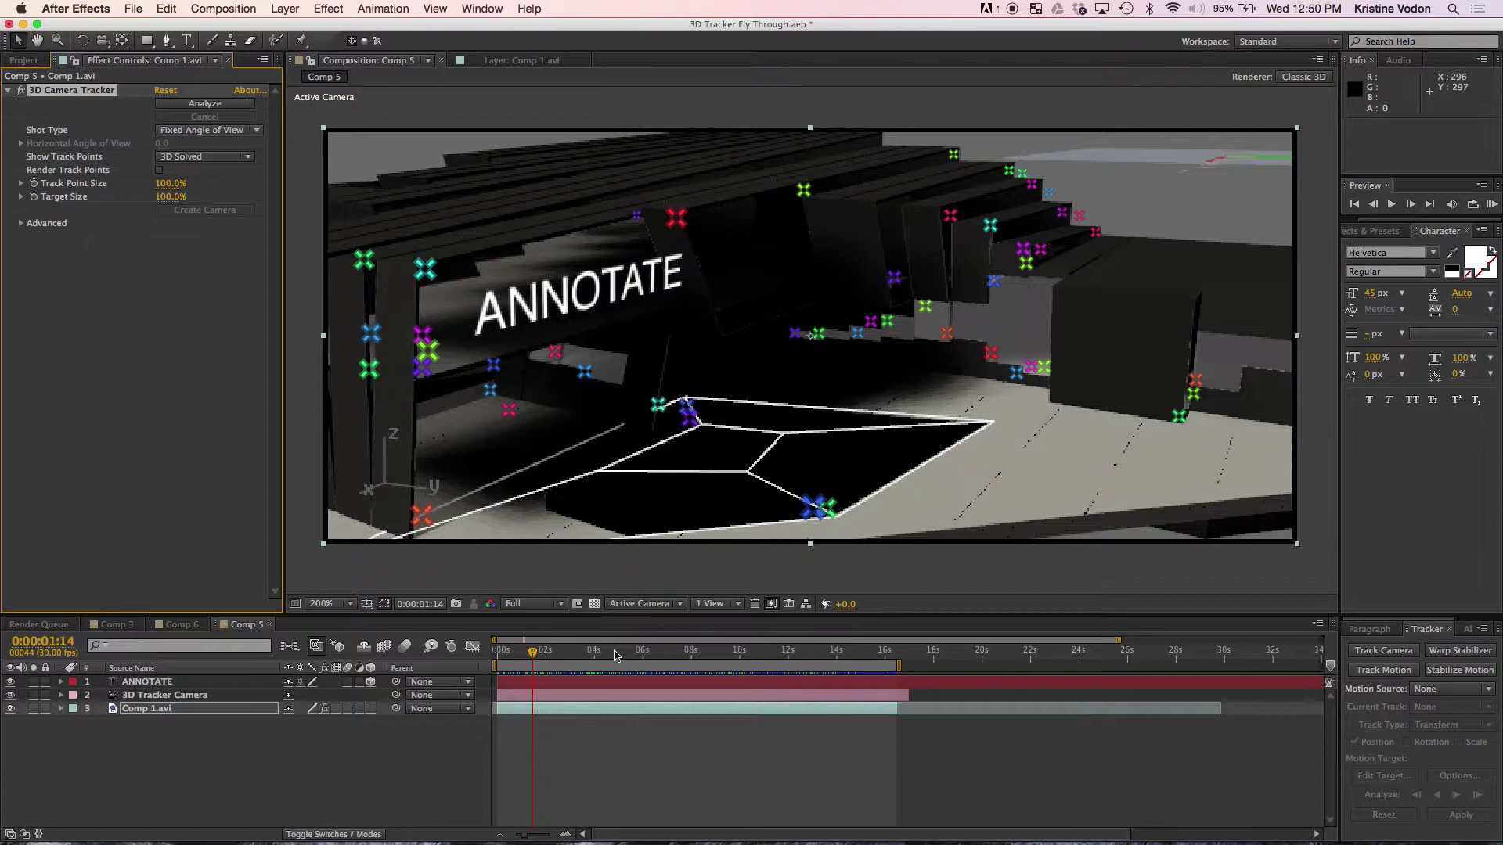
{"action": "left_click_drag", "start_coordinate": [540, 656], "coordinate": [621, 654]}
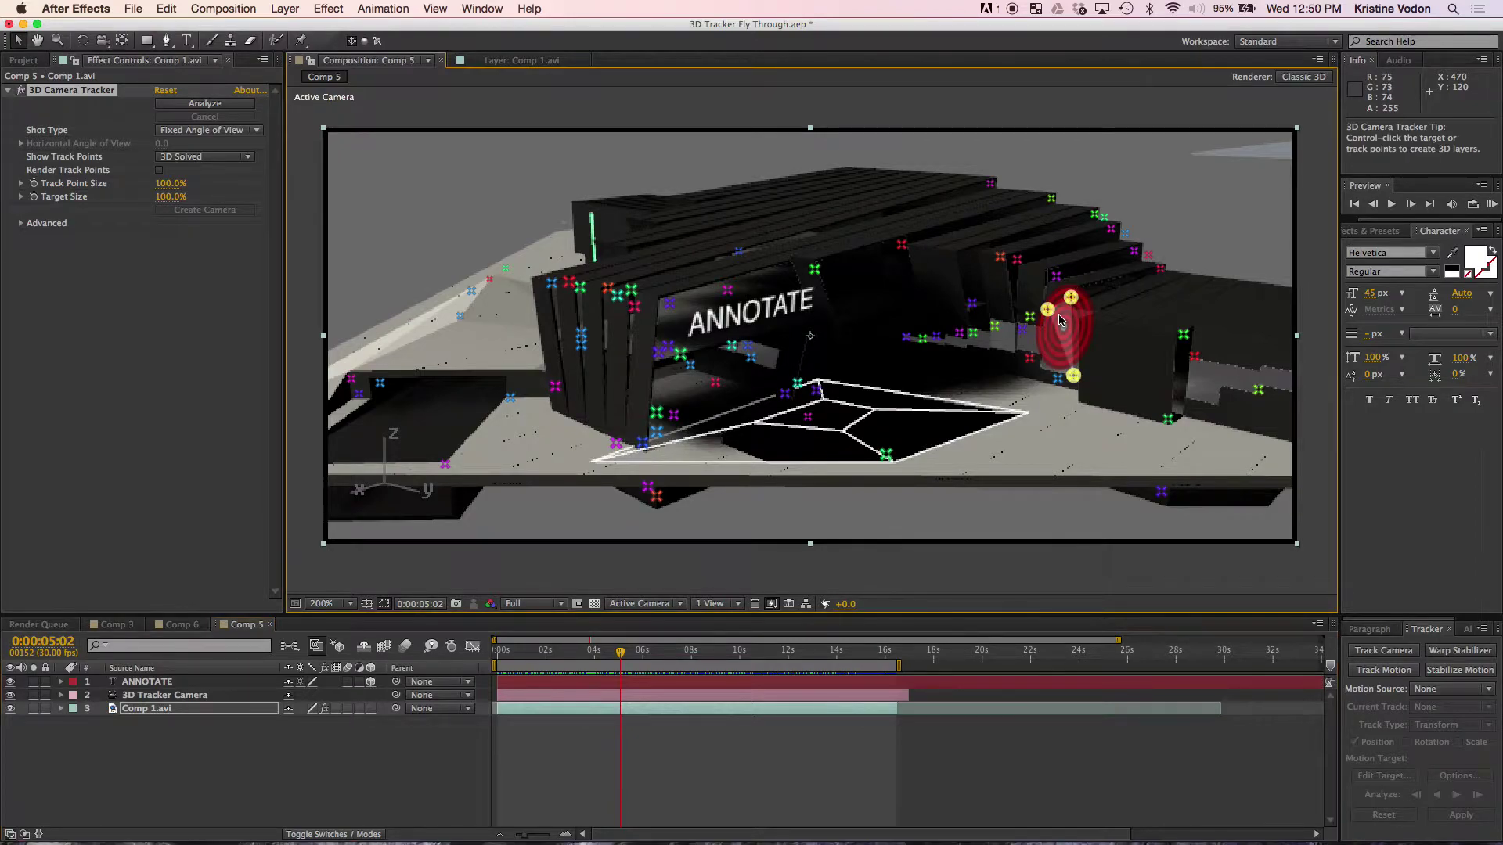
{"action": "right_click", "coordinate": [1061, 320]}
{"action": "left_click", "coordinate": [1104, 330]}
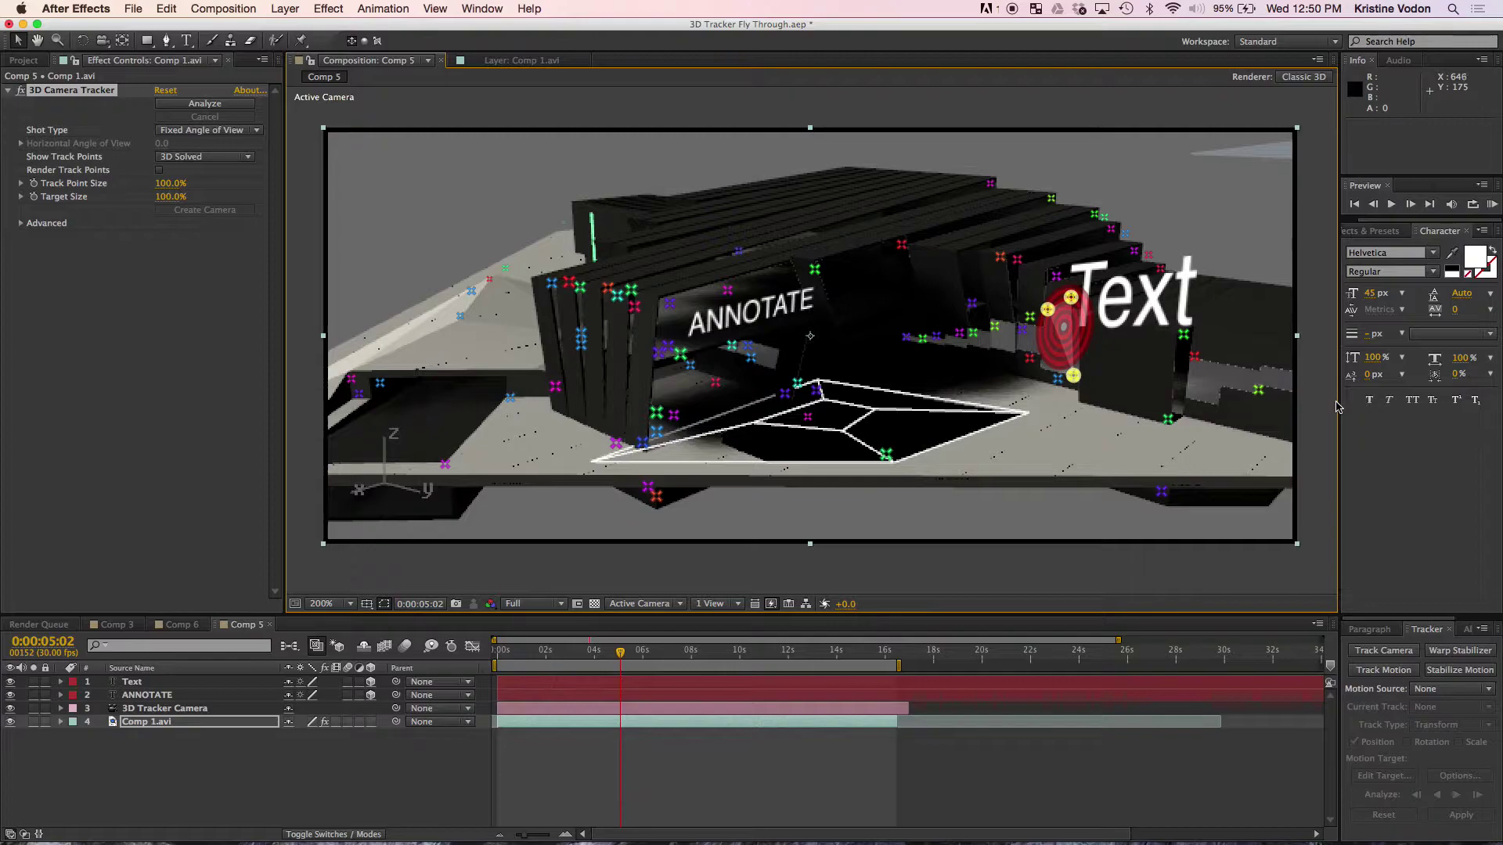
Replace the new tracked text layer's wording with HELLO.
{"action": "left_click", "coordinate": [135, 682]}
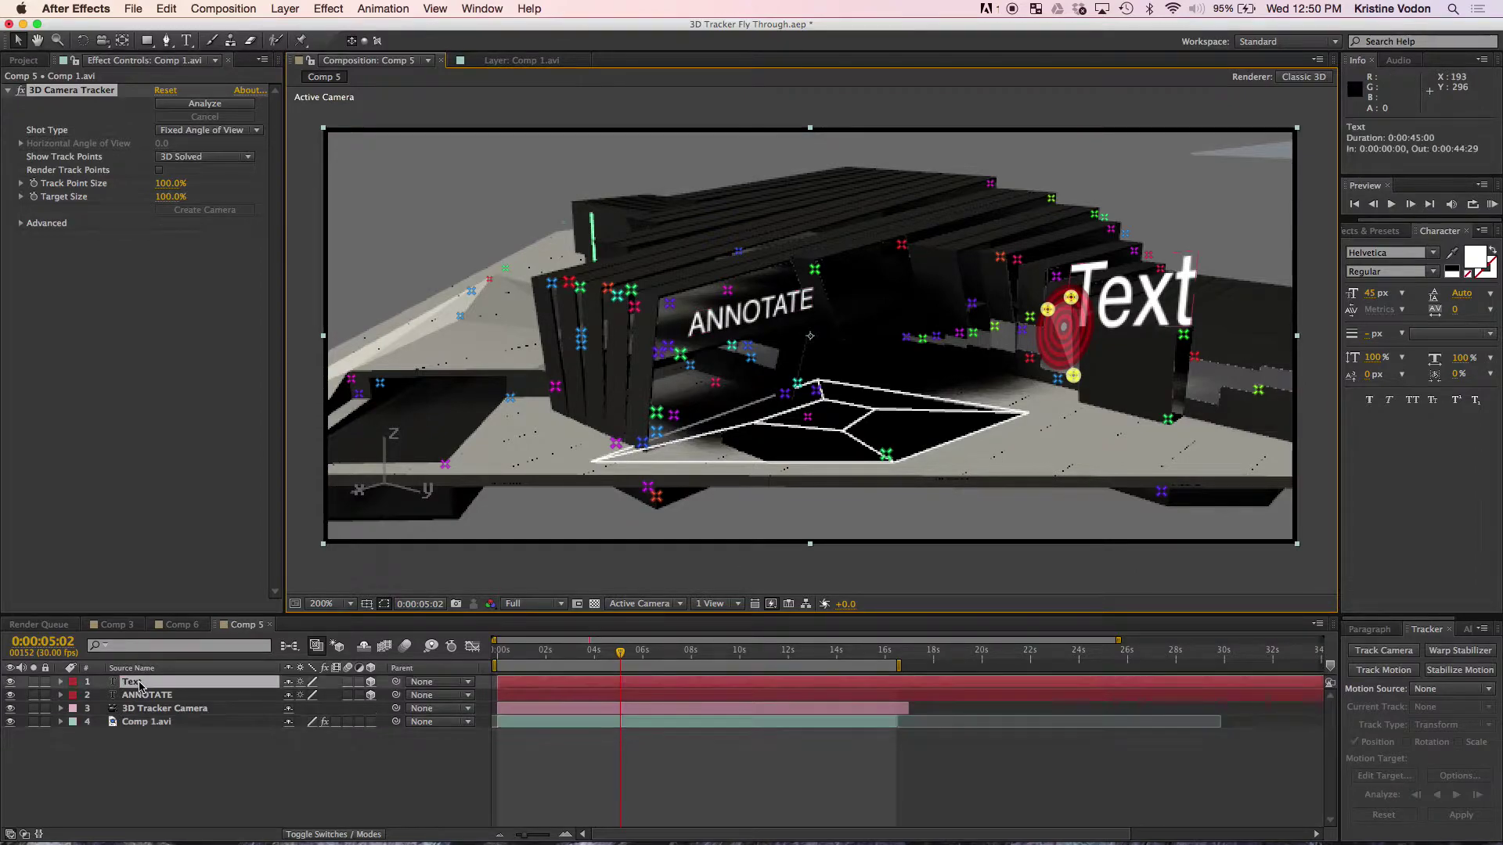
{"action": "double_click", "coordinate": [140, 686]}
{"action": "type", "text": "ELL"}
{"action": "key", "text": "BackSpace"}
{"action": "key", "text": "BackSpace"}
{"action": "key", "text": "BackSpace"}
{"action": "type", "text": "HELLO"}
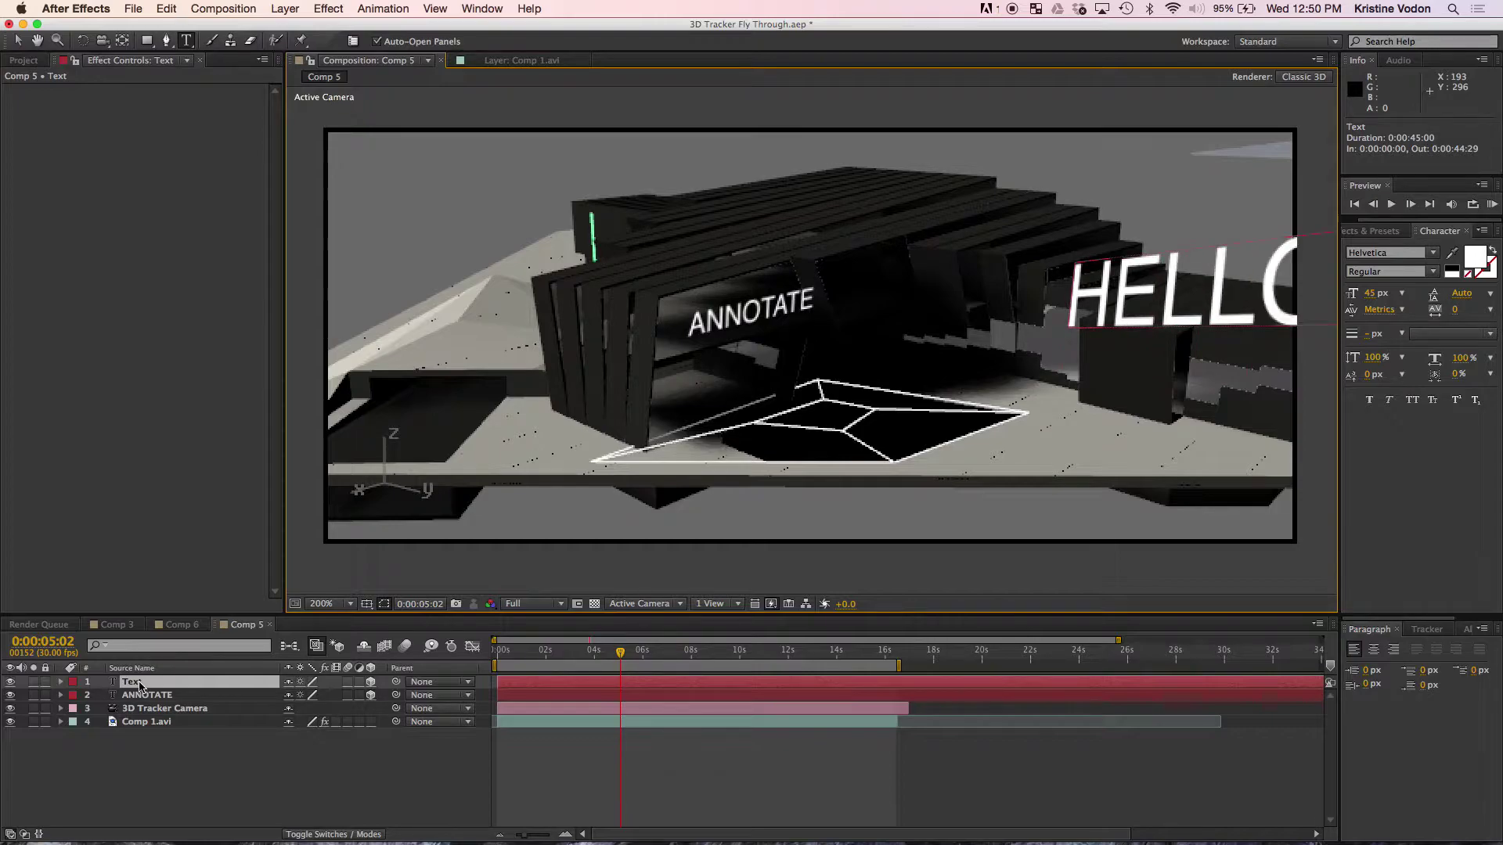
Reduce the HELLO text to 21 px and scrub back to 0:00:03:11 to check how it follows the camera.
{"action": "type", "text": "a"}
{"action": "key", "text": "super+a"}
{"action": "key", "text": "super+shift+comma"}
{"action": "key", "text": "super+shift+comma"}
{"action": "key", "text": "super+shift+comma"}
{"action": "key", "text": "super+shift+comma"}
{"action": "key", "text": "super+shift+comma"}
{"action": "key", "text": "super+shift+comma"}
{"action": "key", "text": "super+shift+comma"}
{"action": "key", "text": "super+shift+comma"}
{"action": "key", "text": "super+shift+comma"}
{"action": "key", "text": "super+shift+comma"}
{"action": "key", "text": "super+shift+comma"}
{"action": "key", "text": "super+shift+comma"}
{"action": "key", "text": "super+shift+comma"}
{"action": "key", "text": "super+shift+comma"}
{"action": "key", "text": "super+shift+comma"}
{"action": "key", "text": "super+shift+comma"}
{"action": "key", "text": "super+shift+comma"}
{"action": "key", "text": "super+shift+comma"}
{"action": "key", "text": "super+shift+comma"}
{"action": "key", "text": "super+shift+comma"}
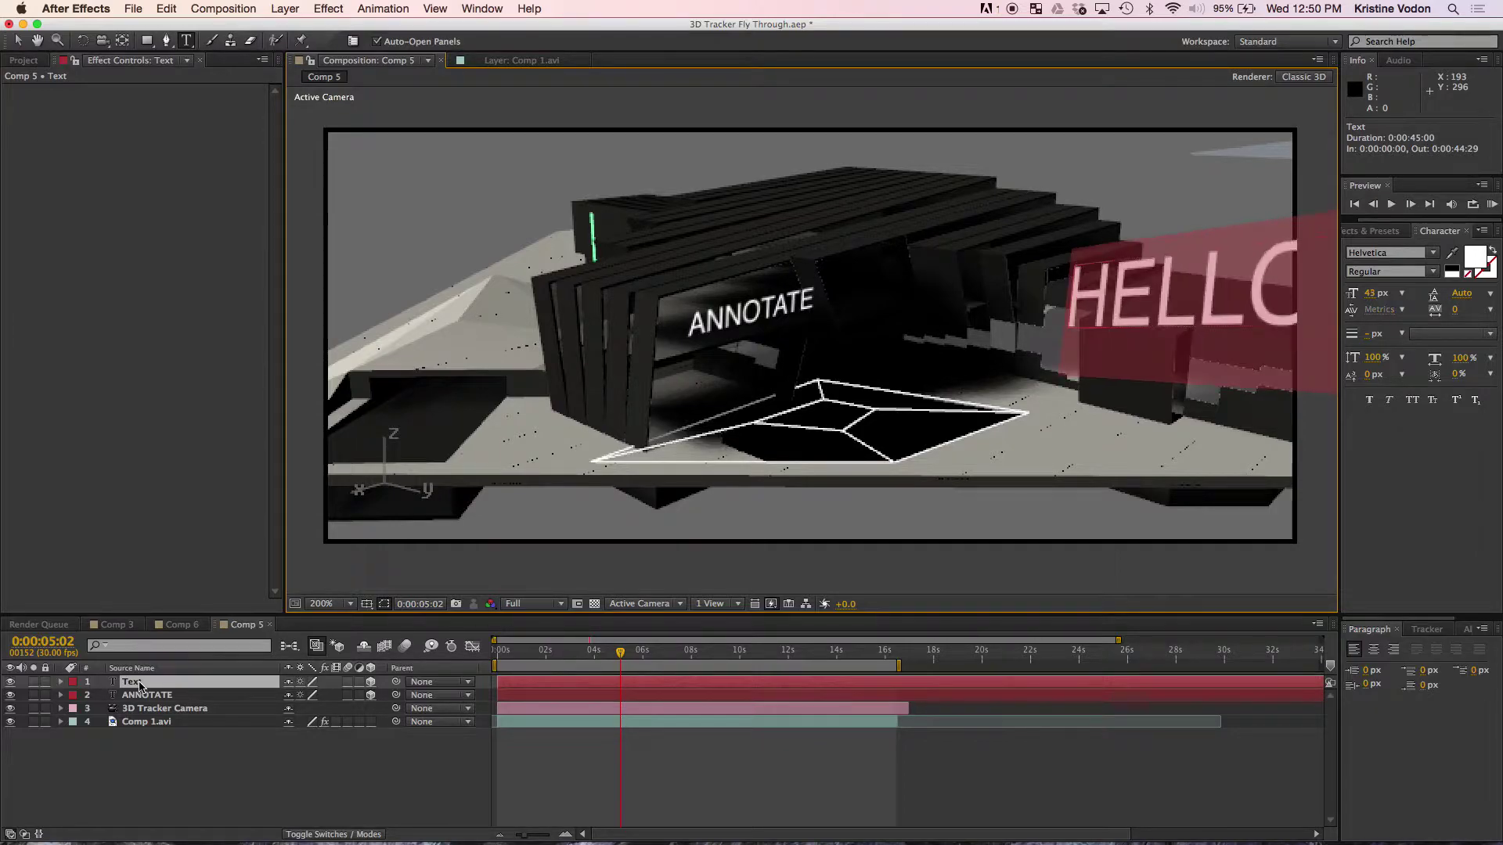
{"action": "key", "text": "Right"}
{"action": "key", "text": "BackSpace"}
{"action": "mouse_move", "coordinate": [2, 843]}
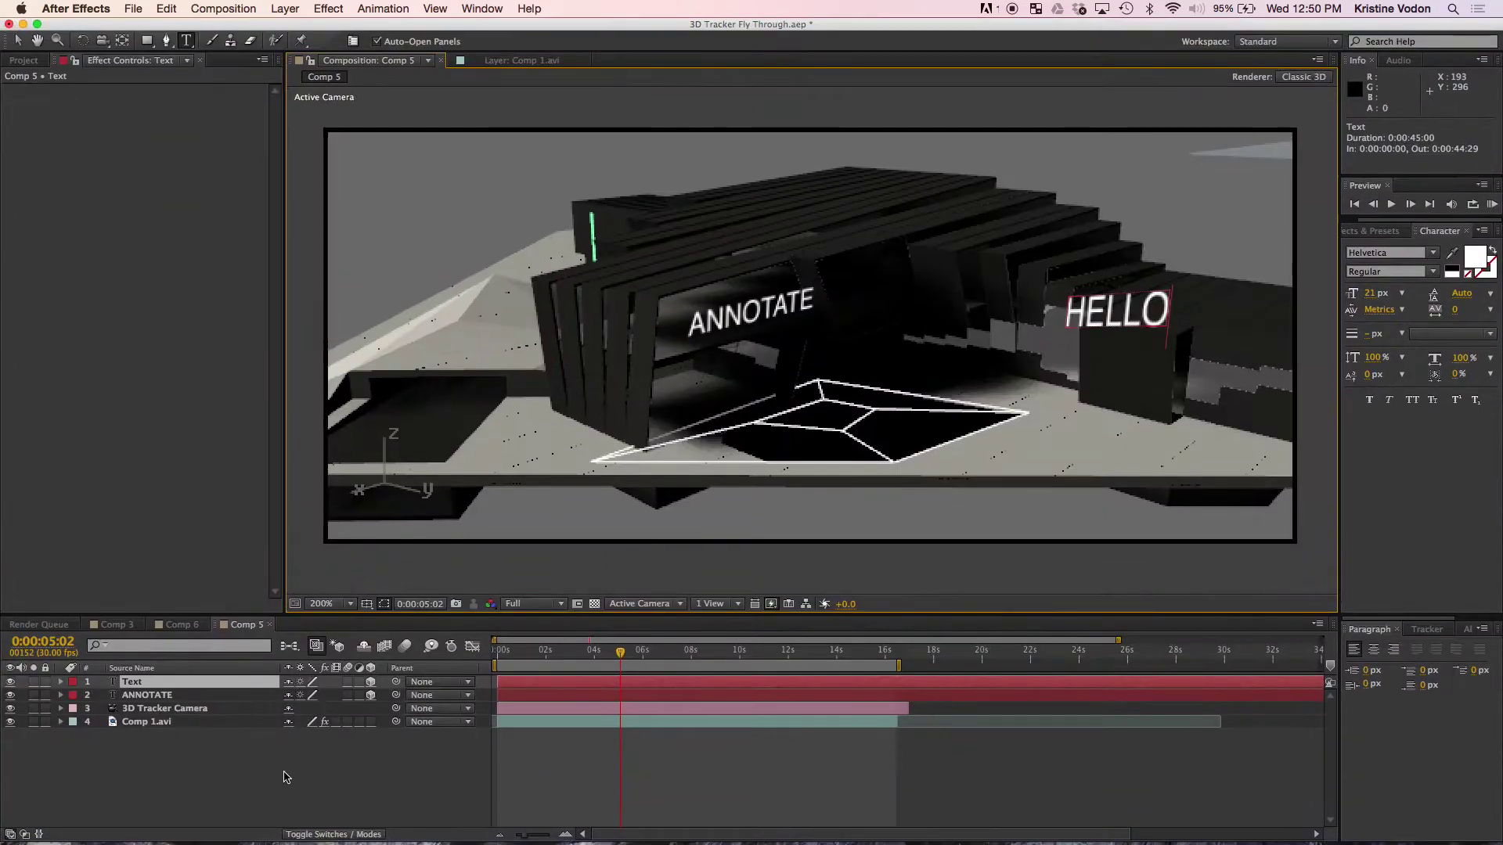
{"action": "left_click", "coordinate": [284, 774]}
{"action": "left_click_drag", "start_coordinate": [619, 653], "coordinate": [578, 656]}
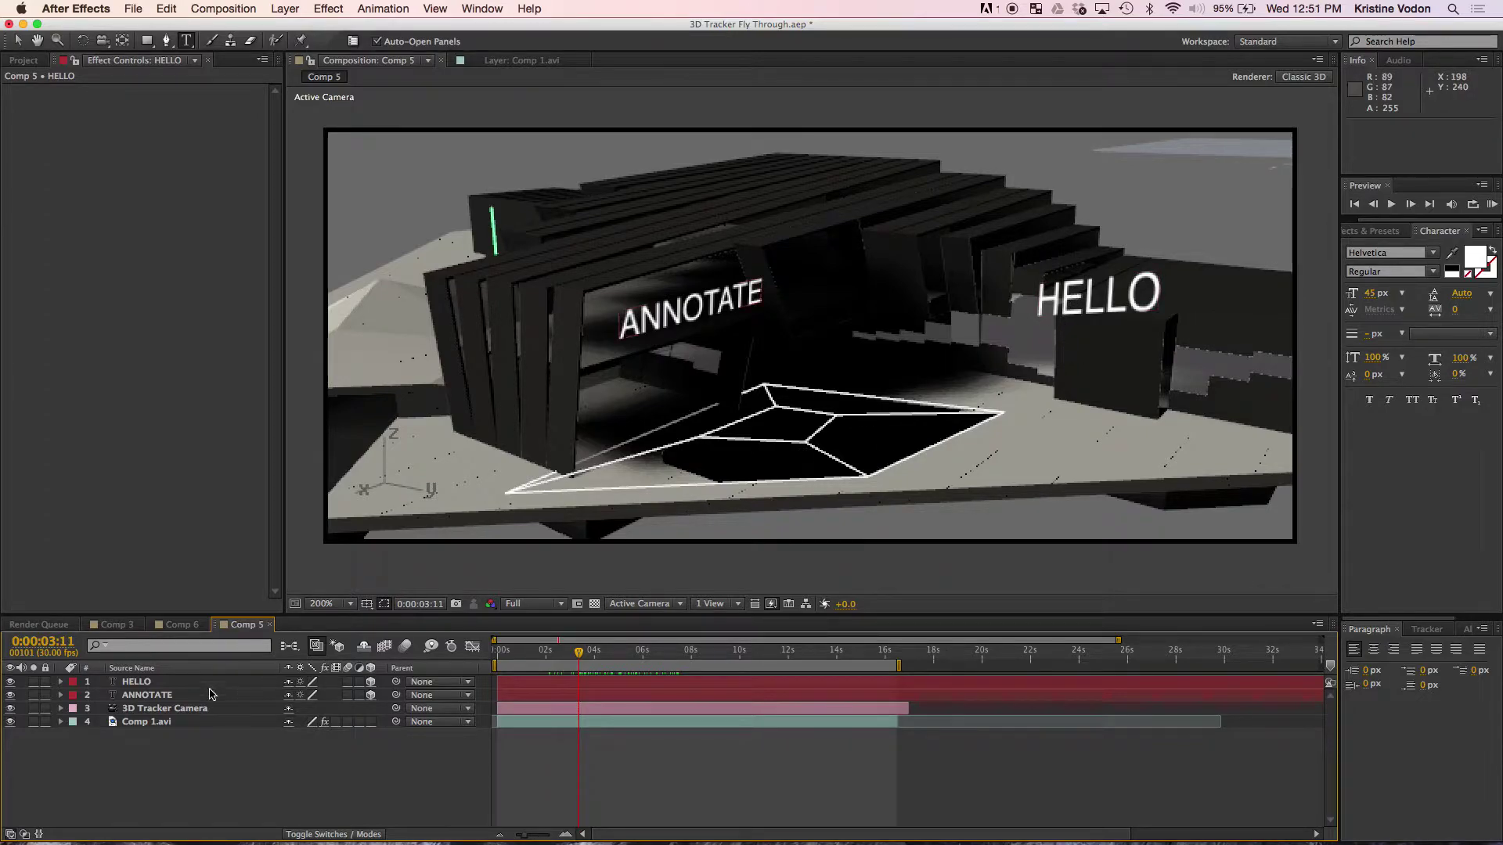
Delete the HELLO text layer from Comp 5.
{"action": "left_click", "coordinate": [145, 721]}
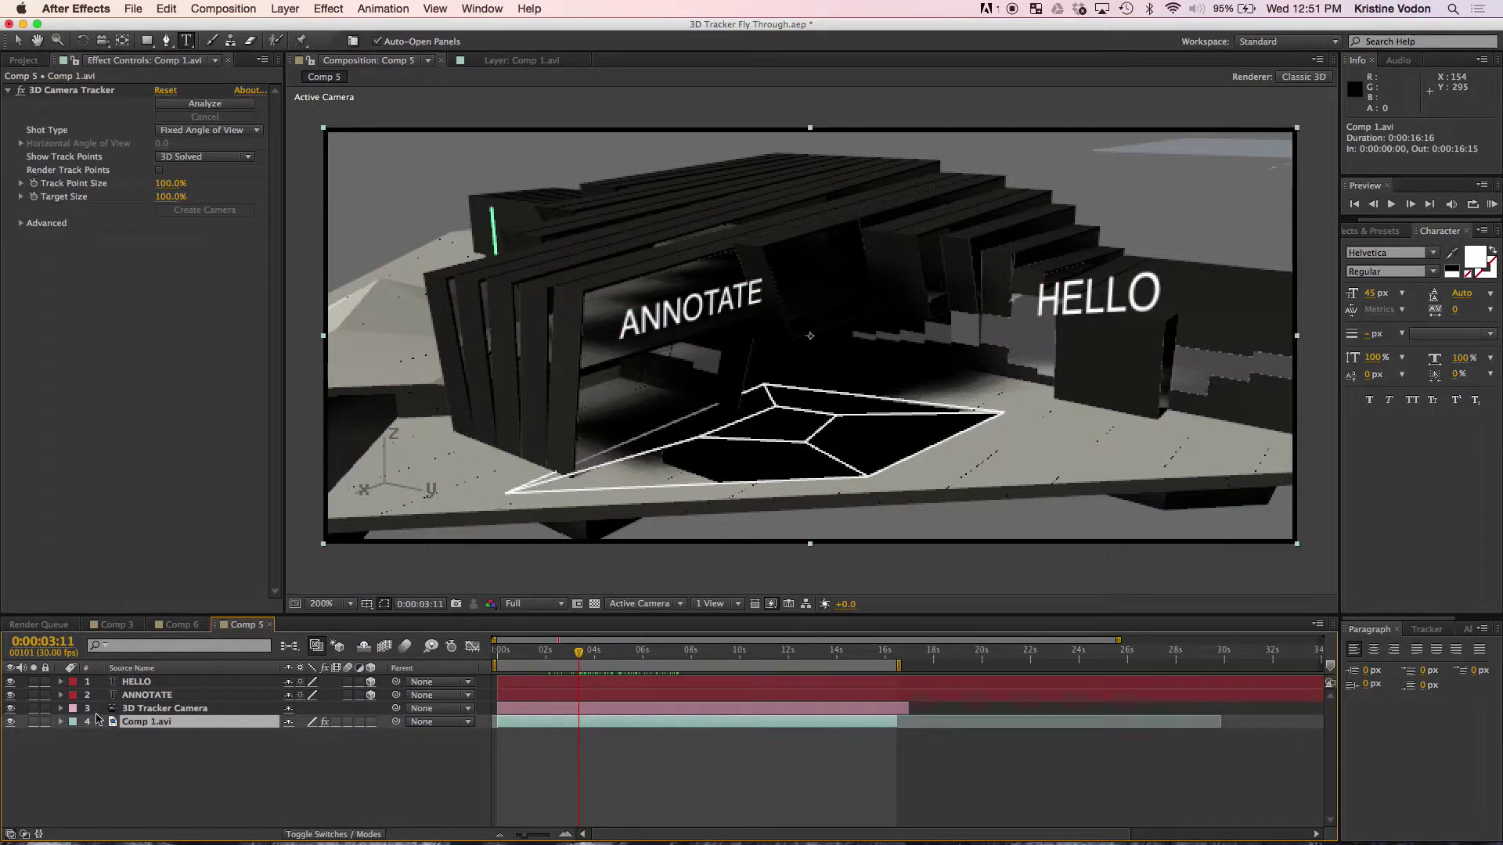
{"action": "left_click", "coordinate": [139, 682]}
{"action": "key", "text": "Delete"}
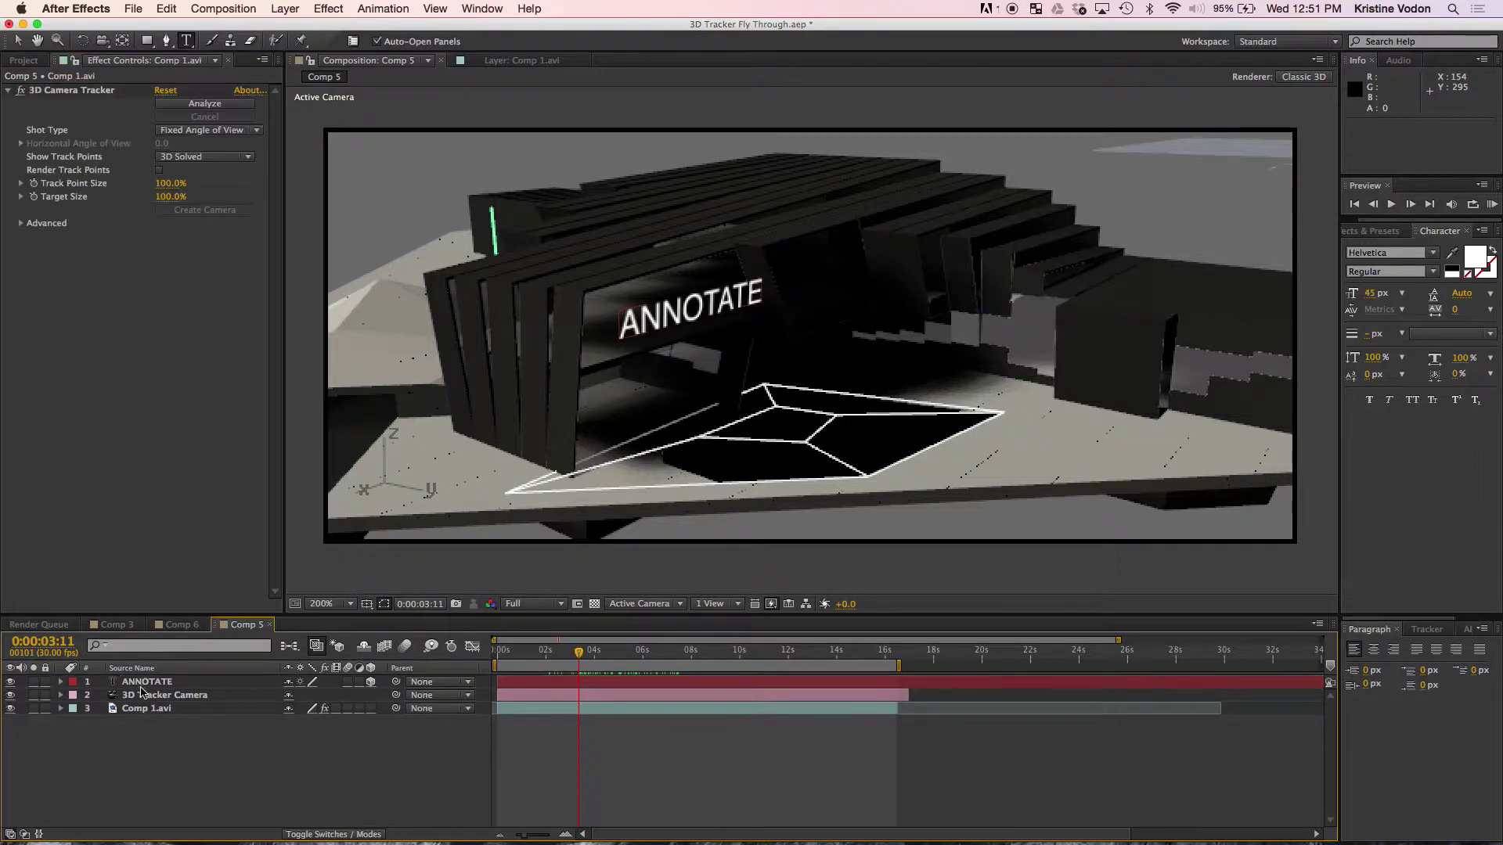
Display Comp 1.avi's track points, target three around ANNOTATE at 0:00:13:05 to examine their plane, and scrub back to 0:00:07:13.
{"action": "left_click", "coordinate": [147, 709]}
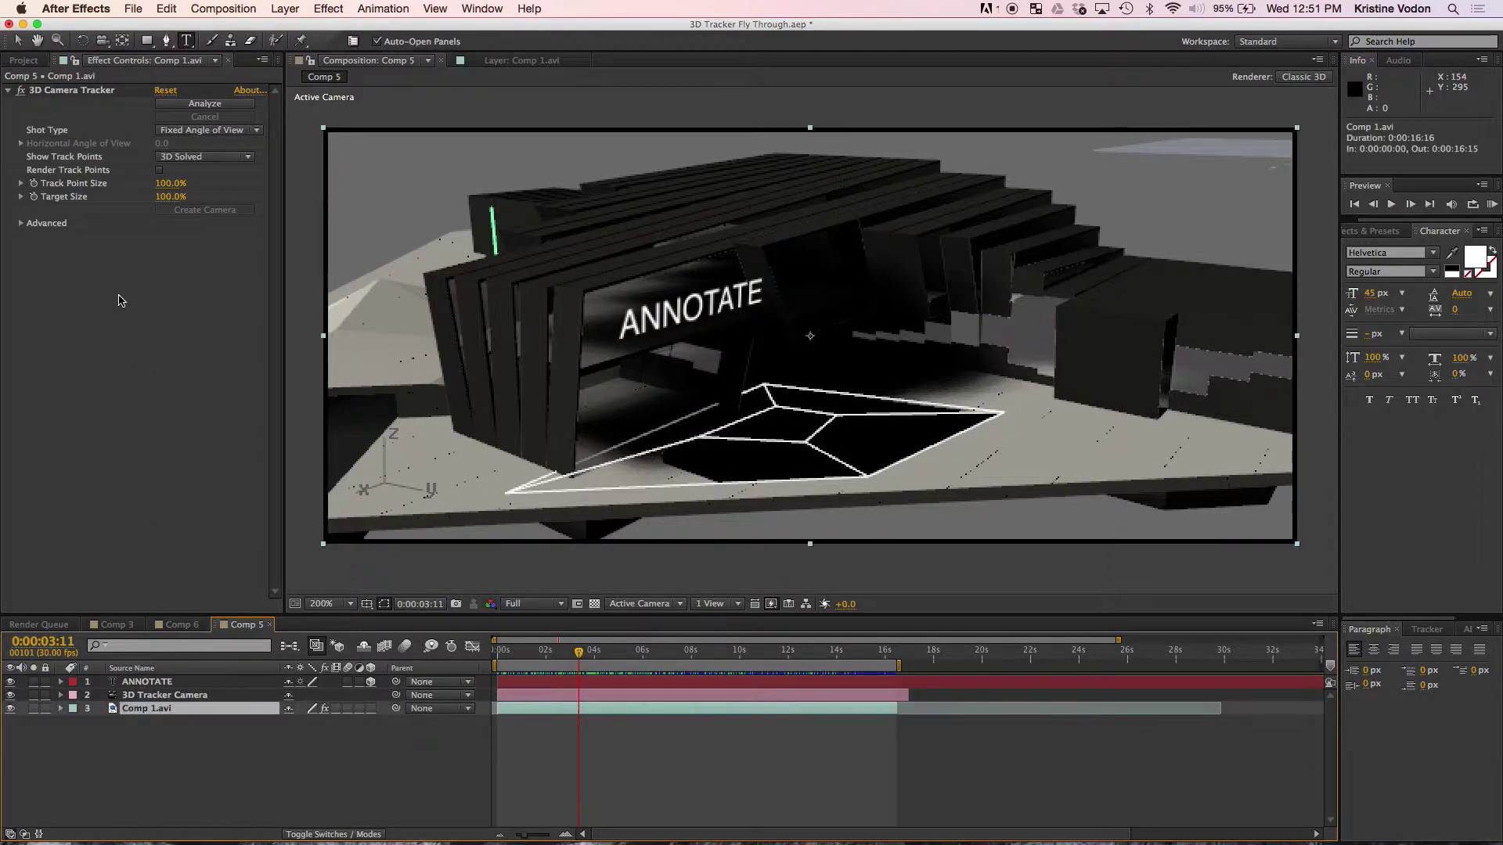
{"action": "left_click", "coordinate": [160, 171]}
{"action": "left_click", "coordinate": [160, 171]}
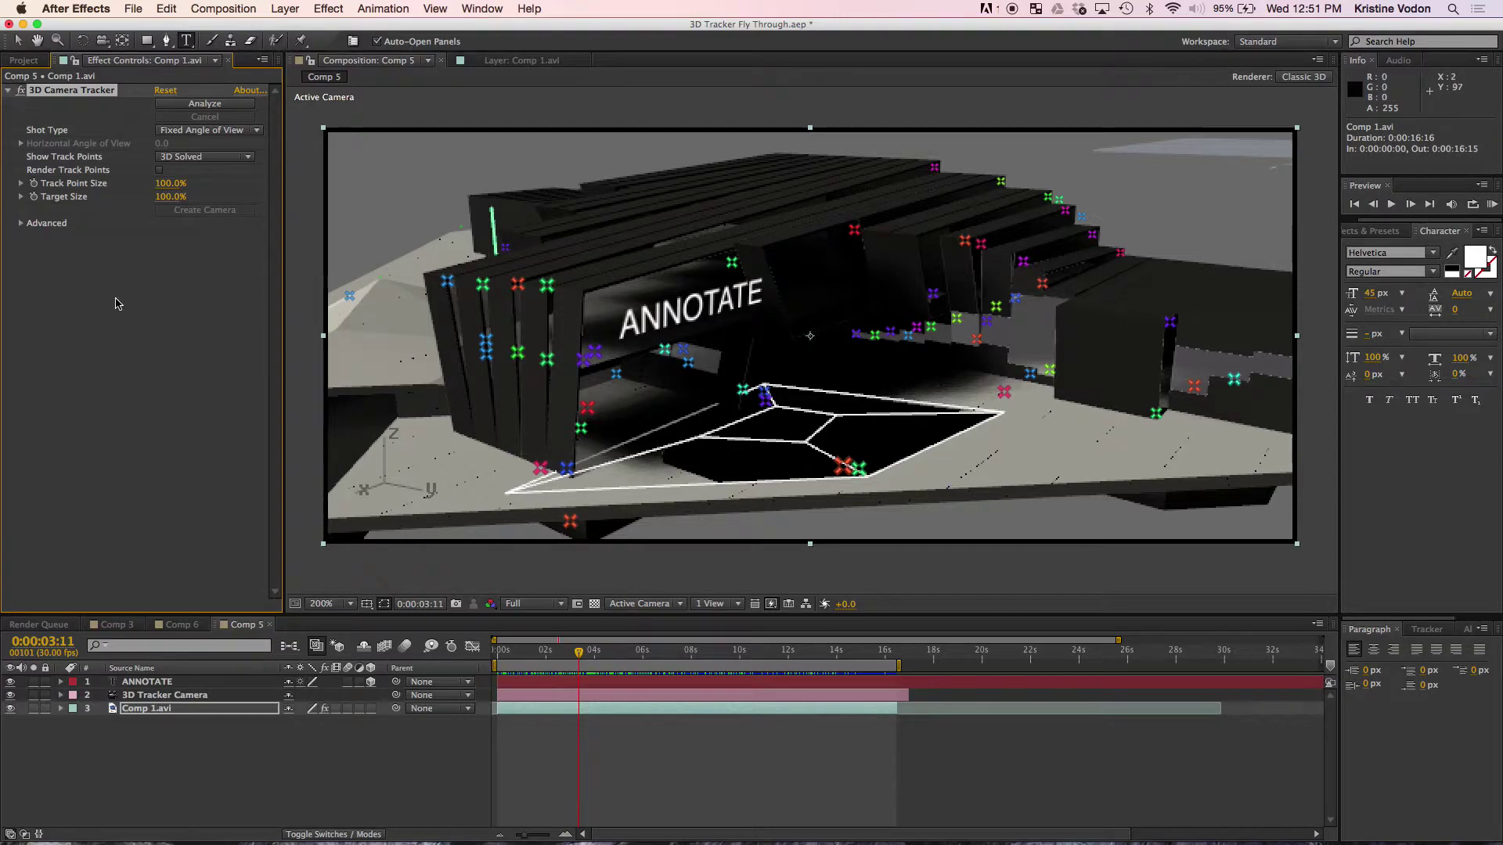
{"action": "key", "text": "v"}
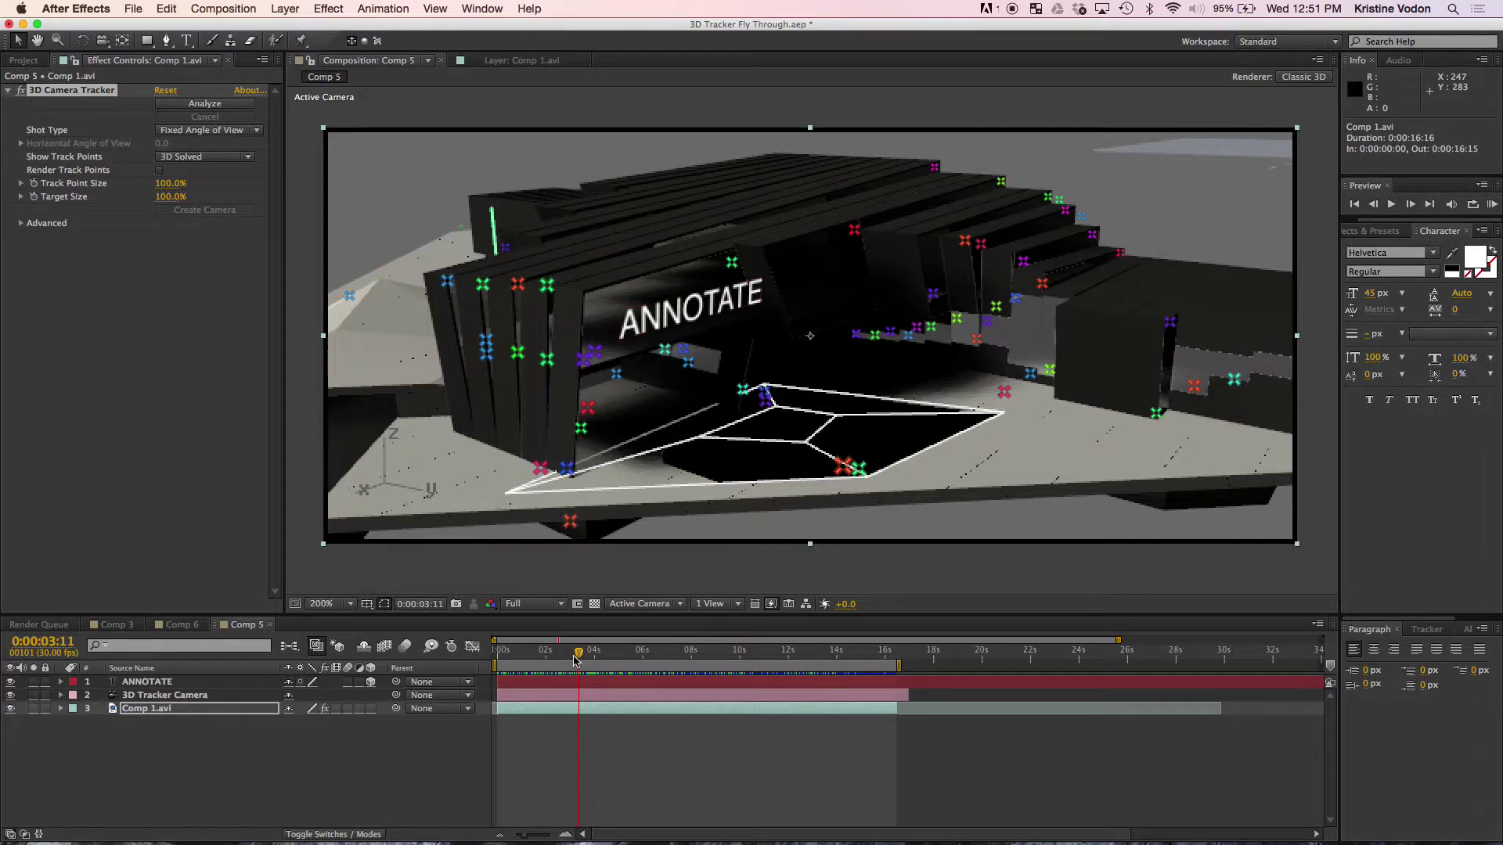
{"action": "left_click_drag", "start_coordinate": [581, 653], "coordinate": [824, 654]}
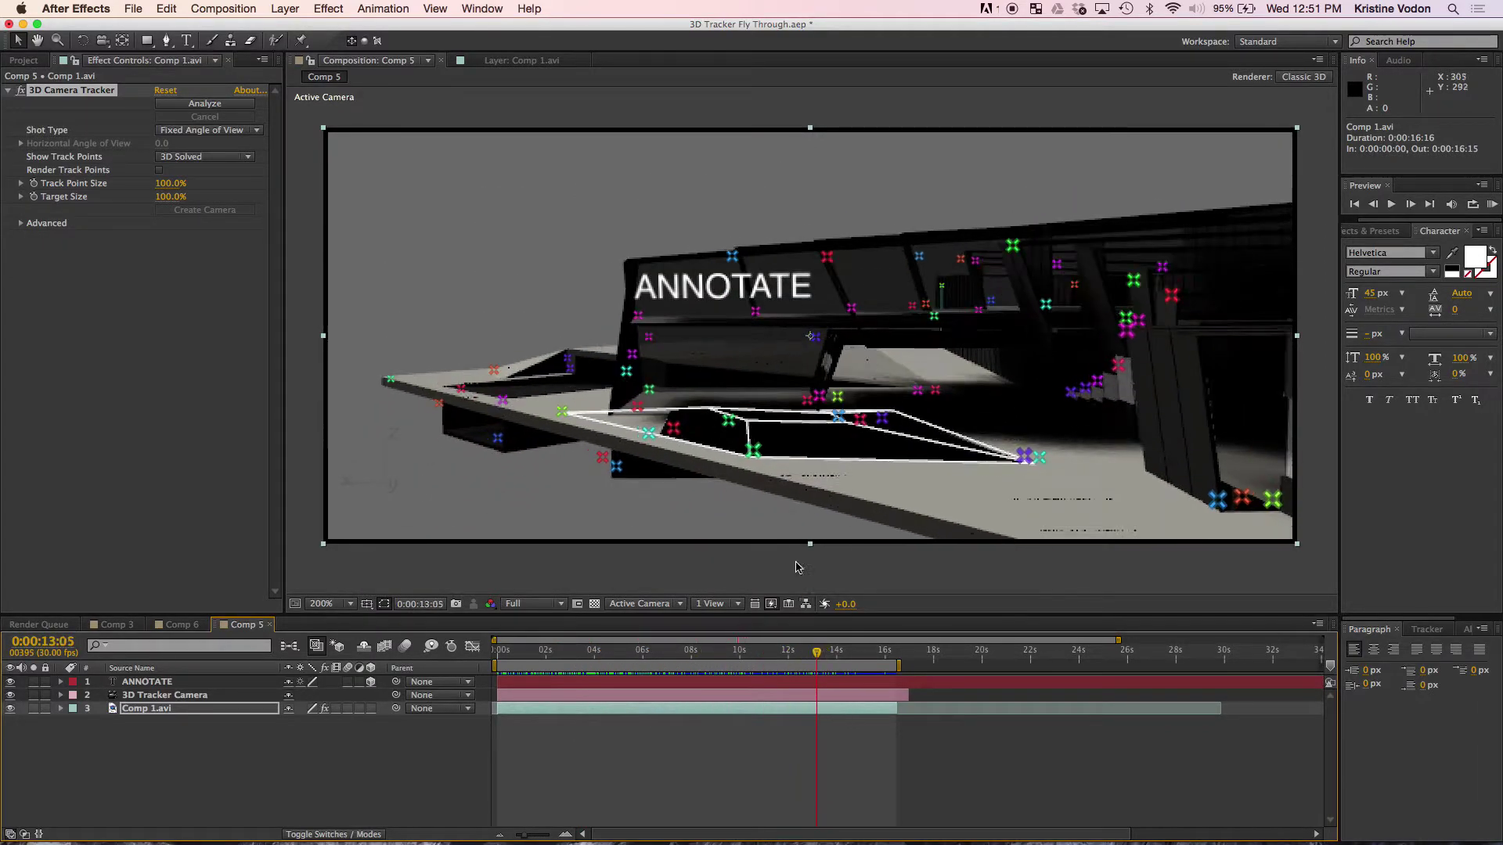
{"action": "left_click", "coordinate": [827, 257]}
{"action": "left_click", "coordinate": [638, 316], "text": "shift"}
{"action": "left_click", "coordinate": [820, 399], "text": "shift"}
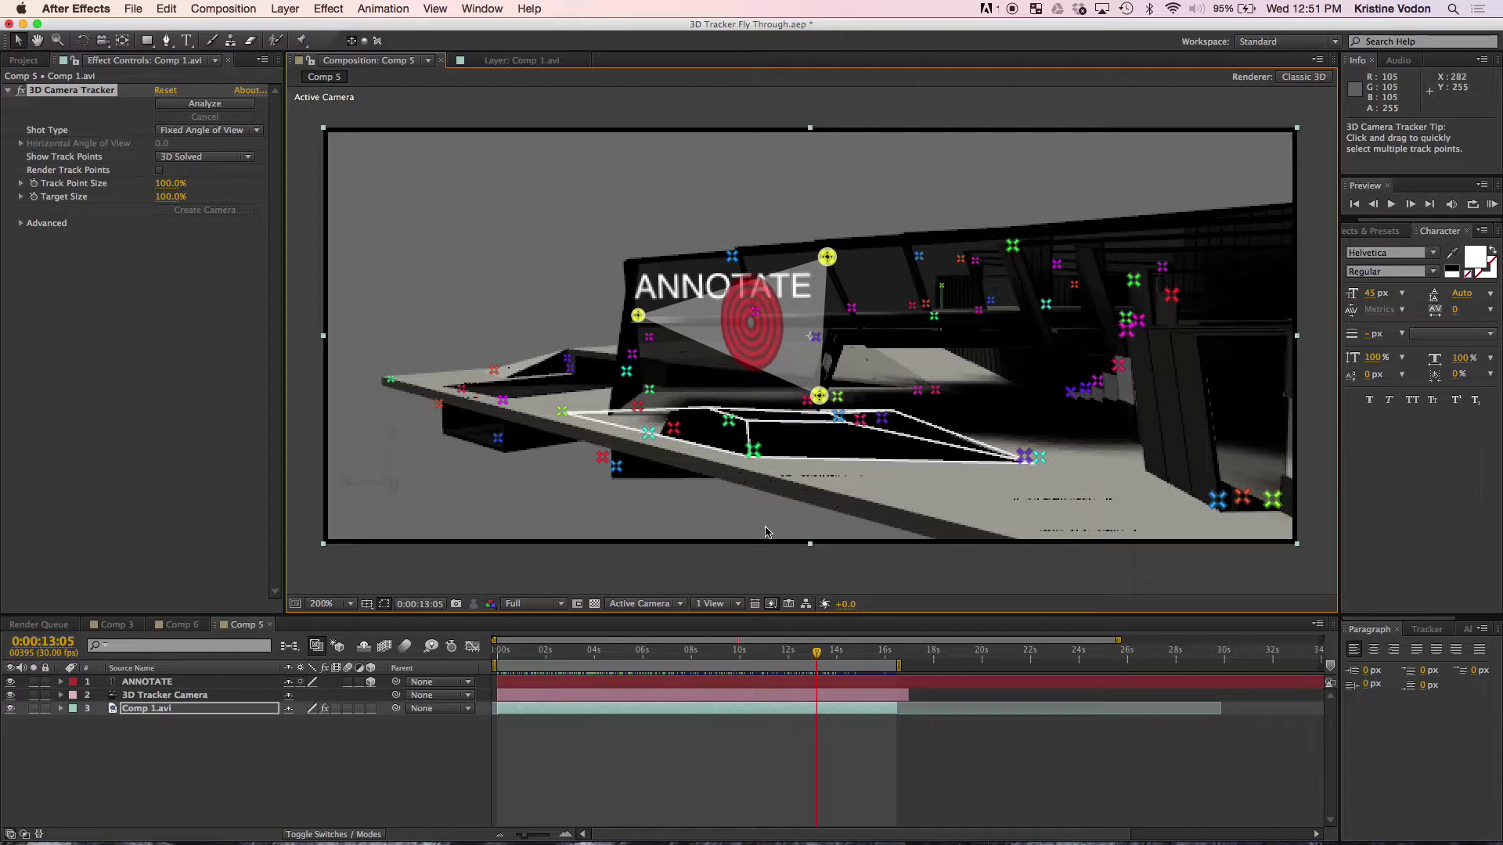
{"action": "left_click_drag", "start_coordinate": [816, 657], "coordinate": [677, 656]}
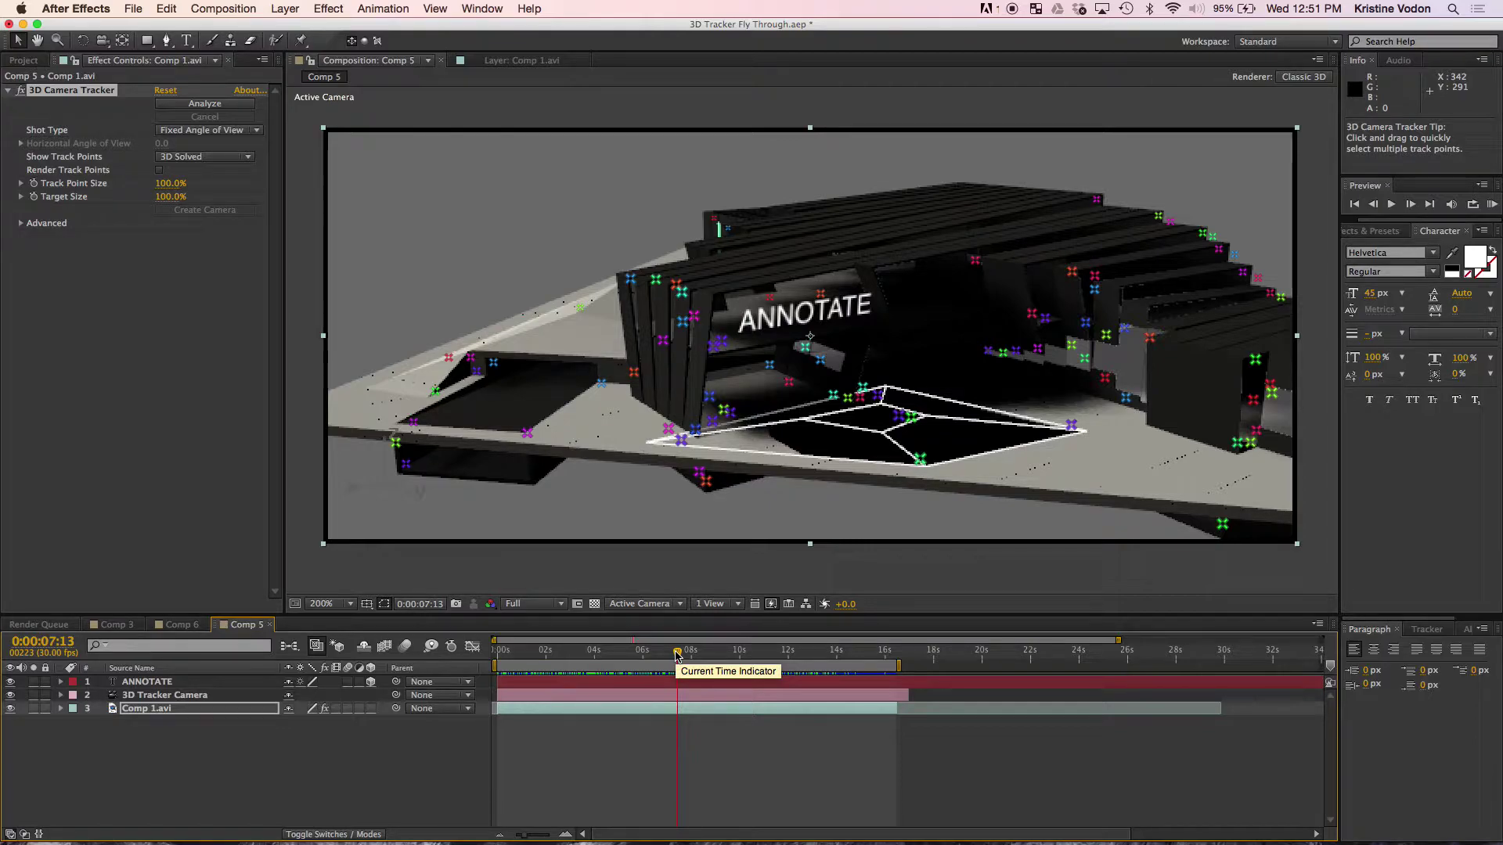
{"action": "left_click", "coordinate": [284, 744]}
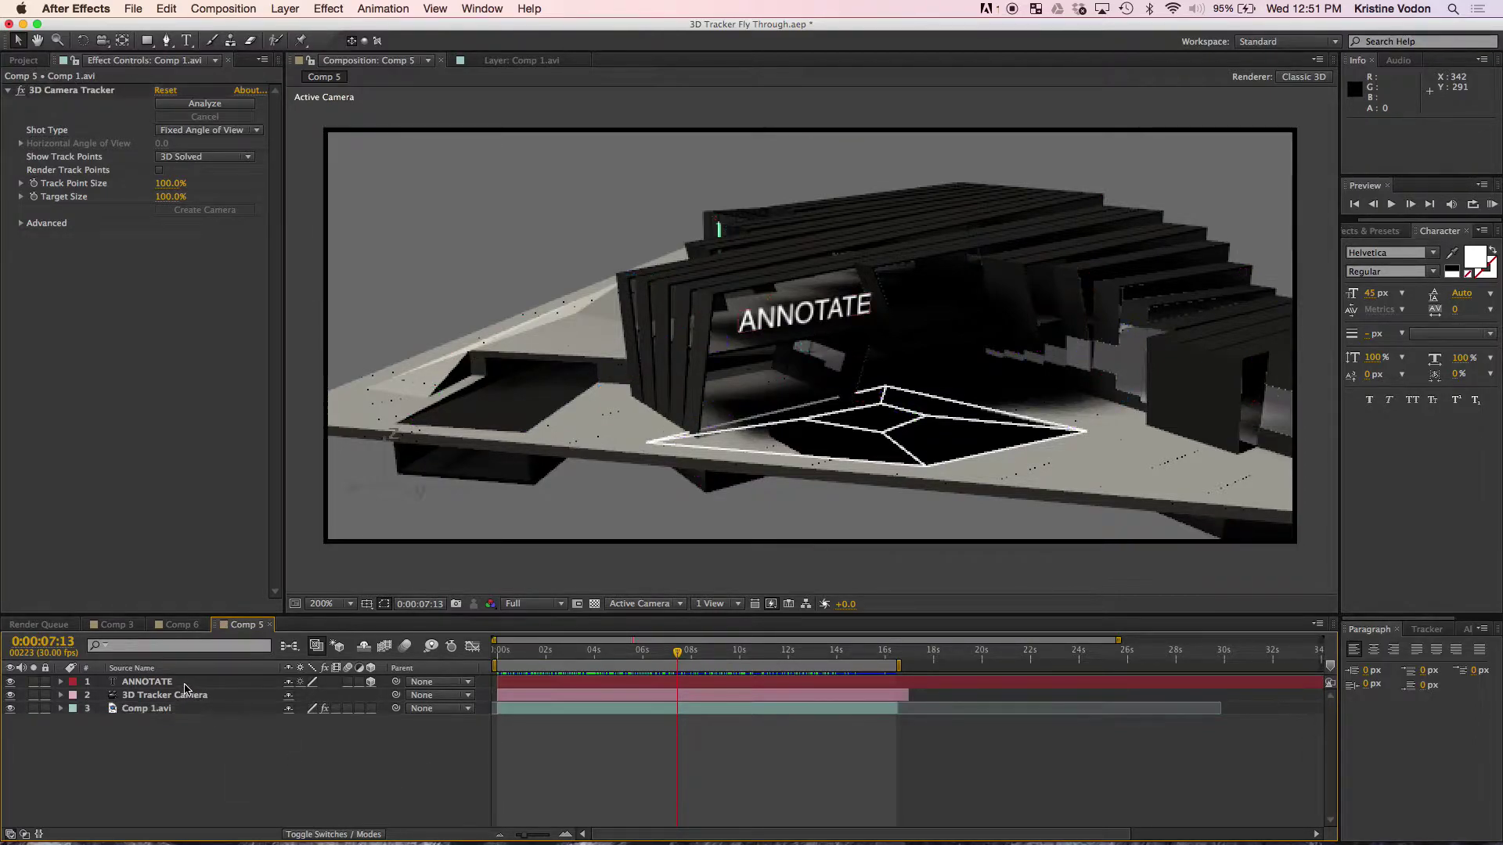
Try setting the ANNOTATE layer's X, Y and Z rotation to 0 degrees.
{"action": "left_click", "coordinate": [147, 682]}
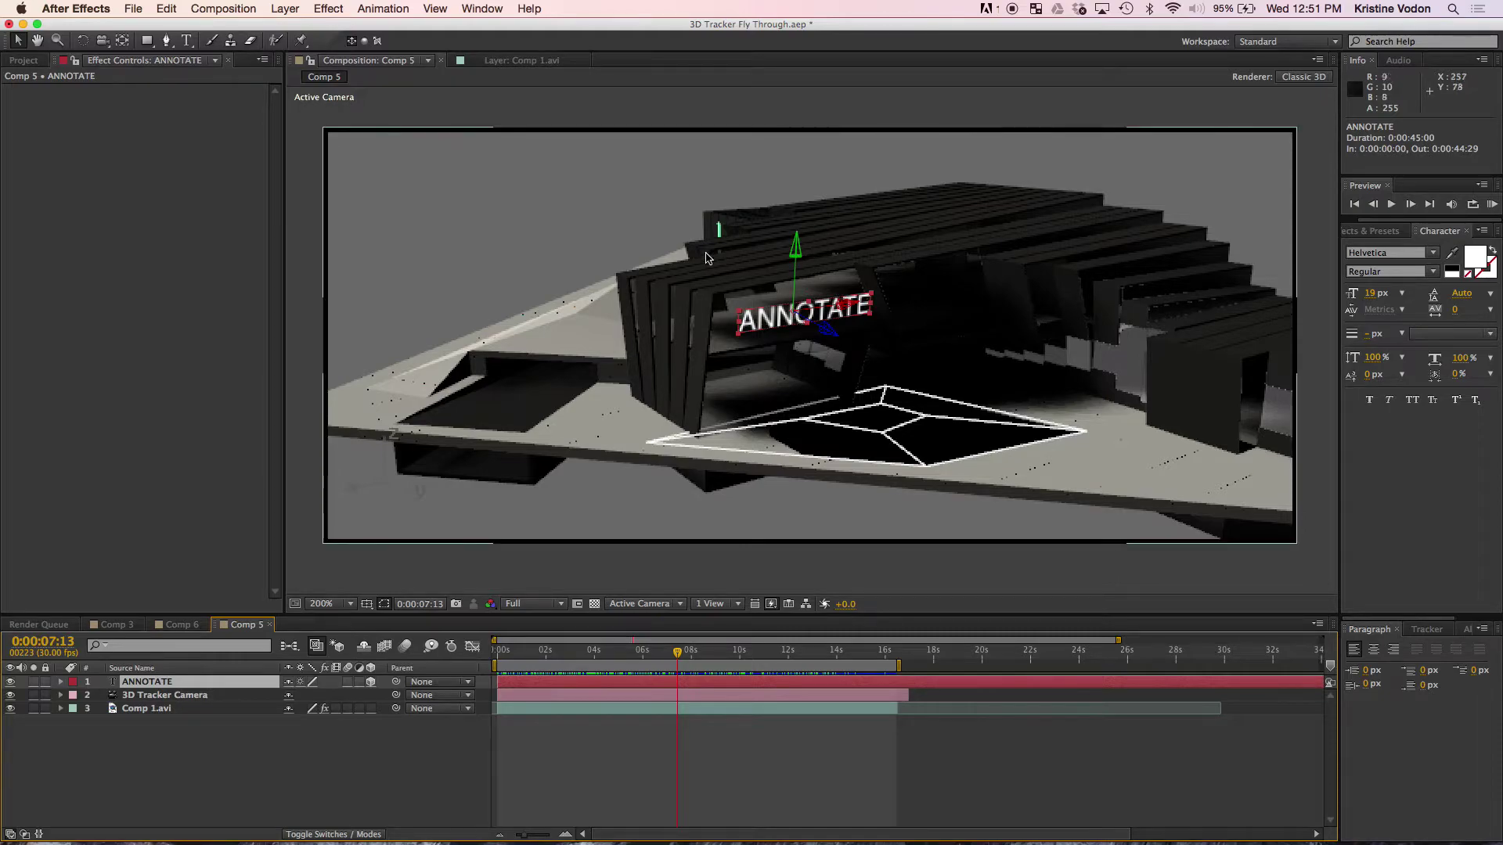
{"action": "right_click", "coordinate": [179, 686]}
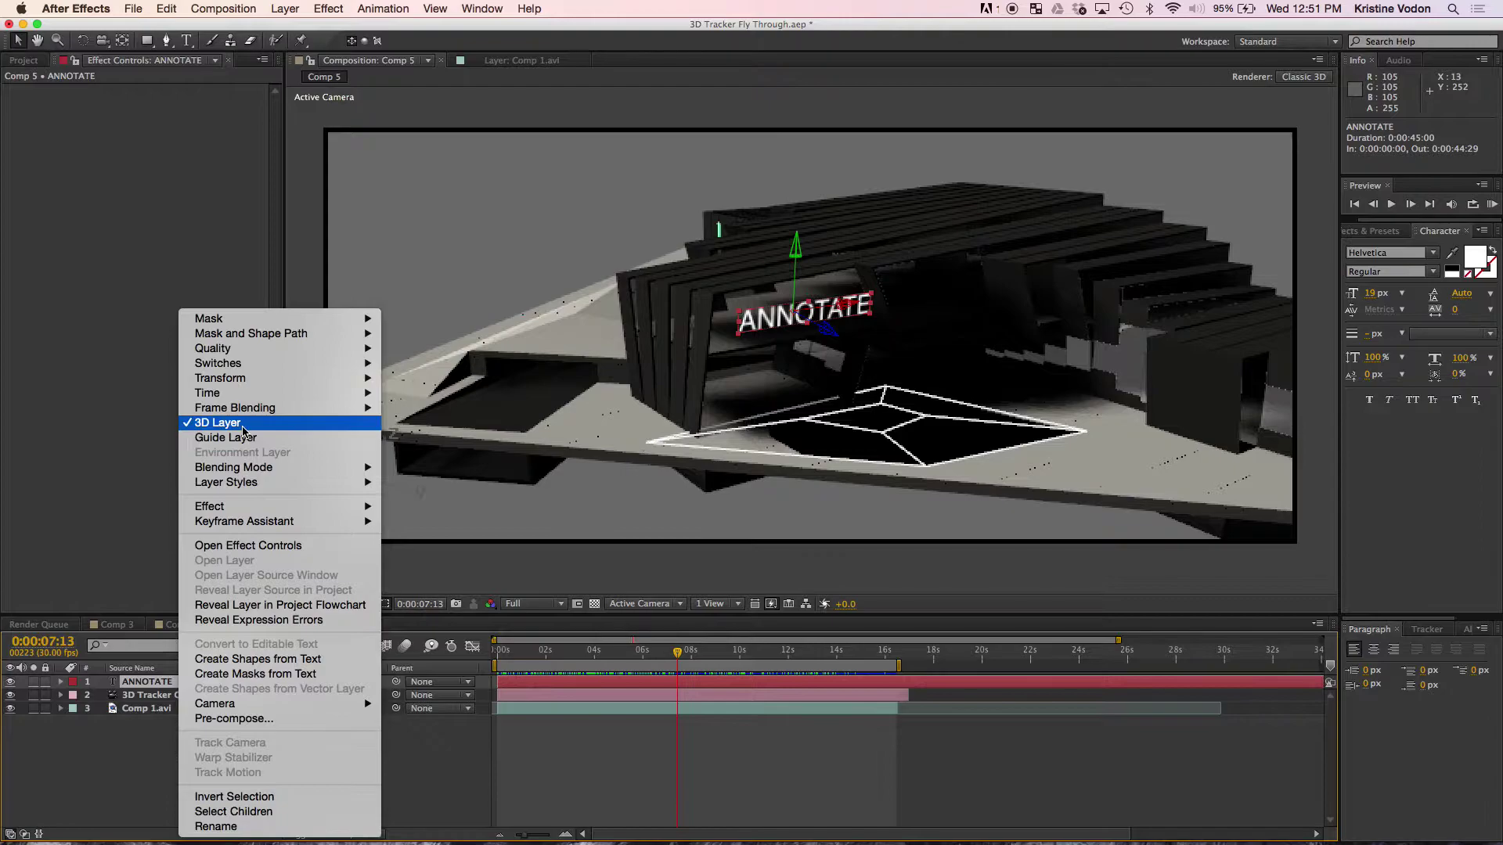
{"action": "mouse_move", "coordinate": [243, 378]}
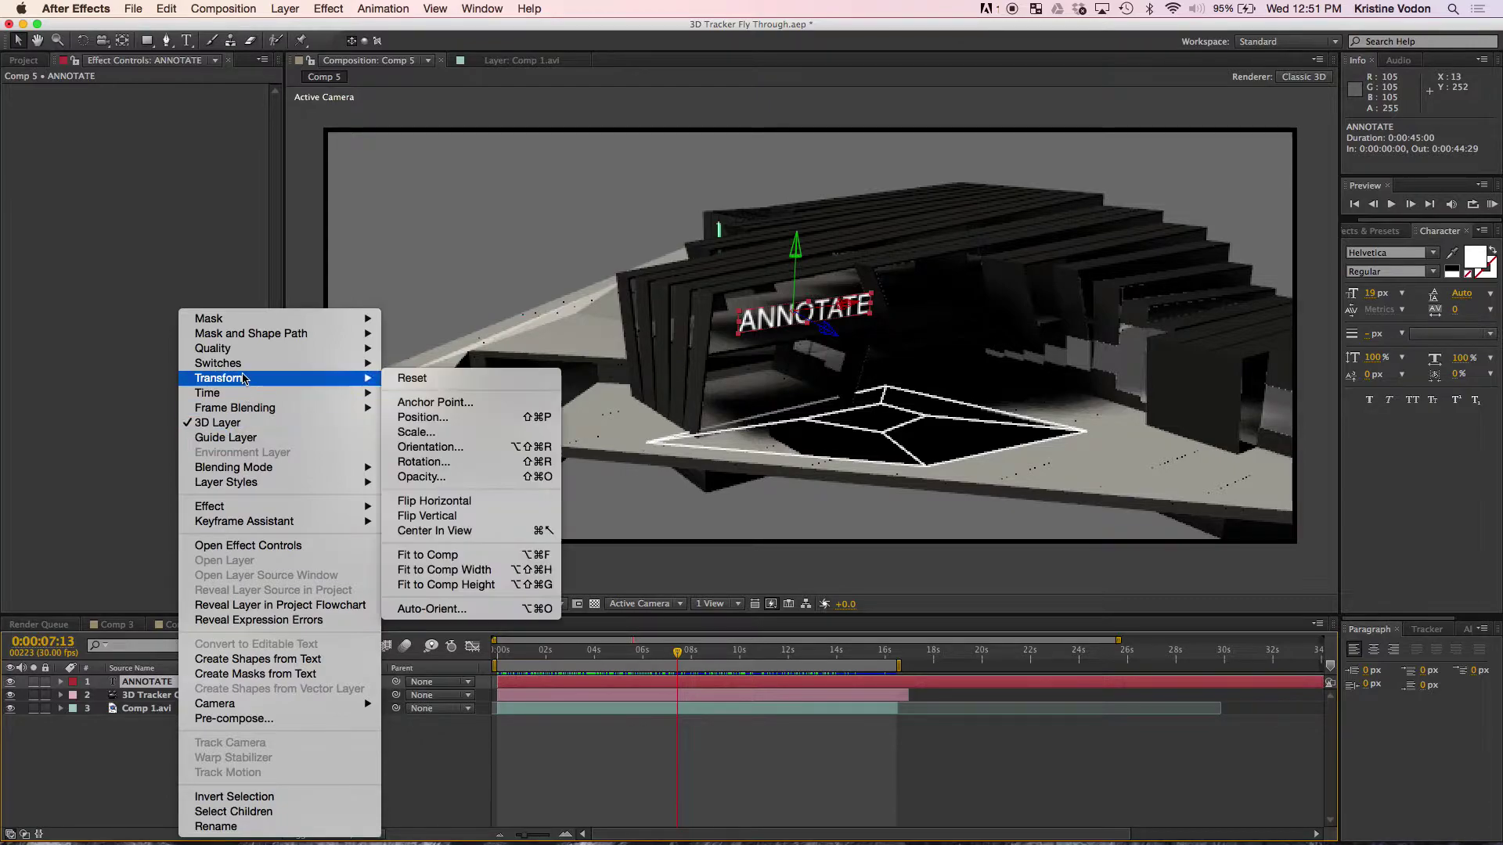
{"action": "left_click", "coordinate": [452, 464]}
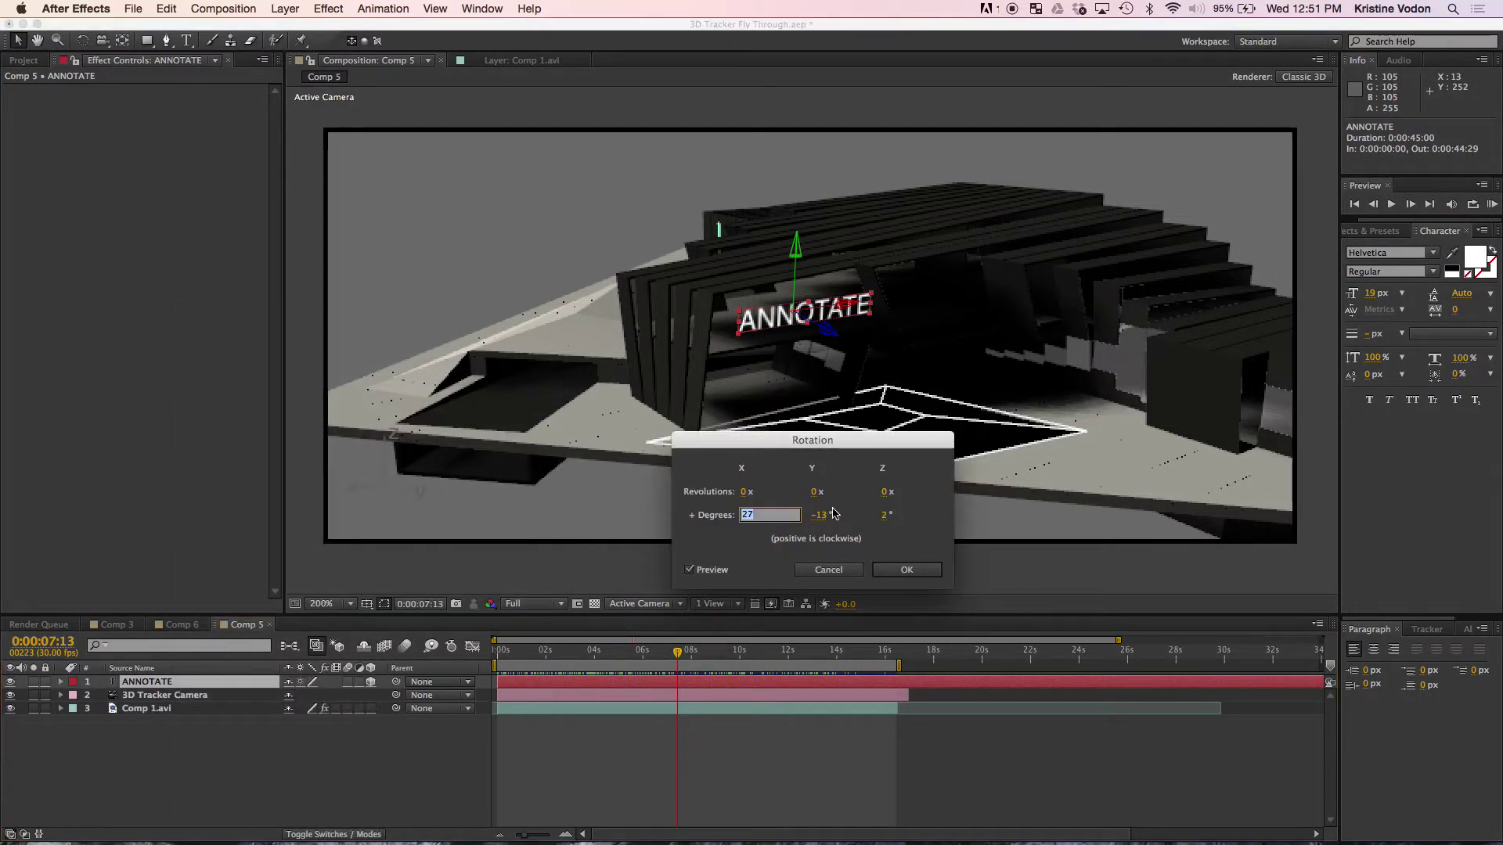
{"action": "left_click_drag", "start_coordinate": [828, 517], "coordinate": [810, 515]}
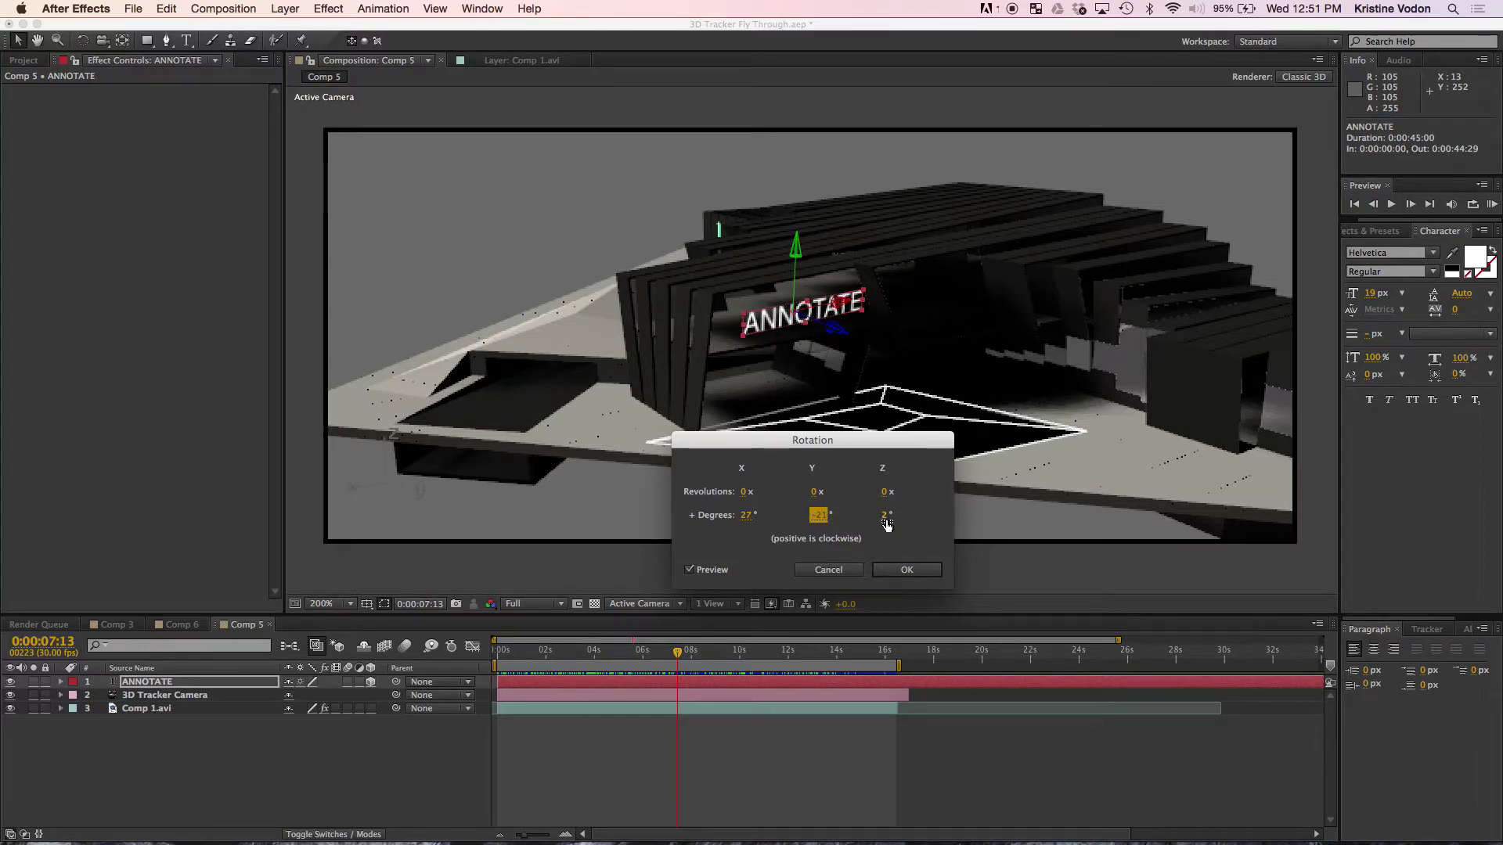
{"action": "left_click", "coordinate": [884, 516]}
{"action": "left_click", "coordinate": [819, 516]}
{"action": "type", "text": "0"}
{"action": "left_click", "coordinate": [751, 517]}
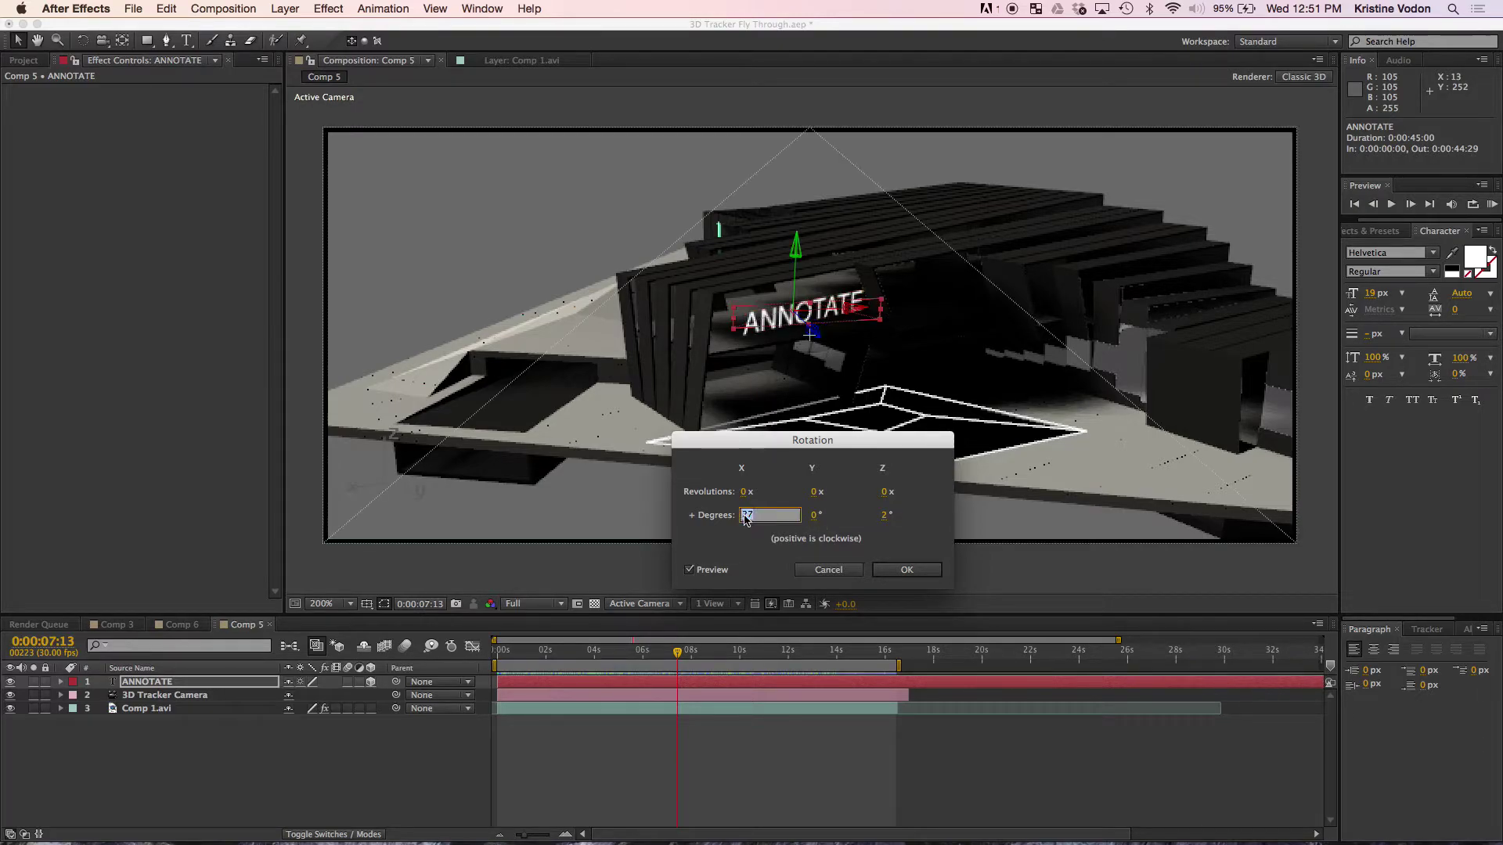
{"action": "type", "text": "0"}
{"action": "left_click", "coordinate": [883, 515]}
{"action": "type", "text": "0"}
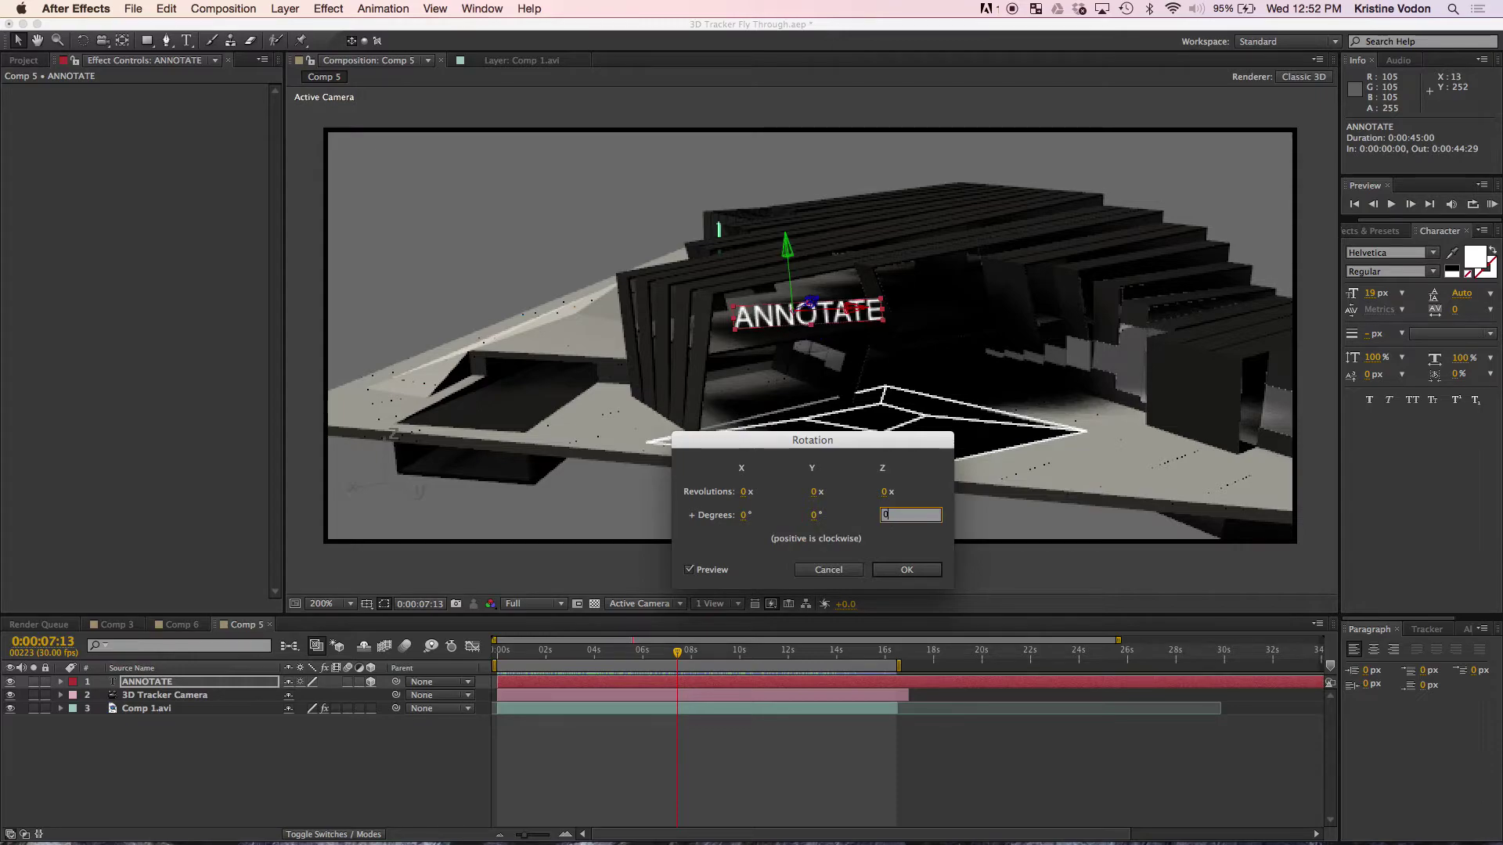
{"action": "left_click", "coordinate": [892, 541]}
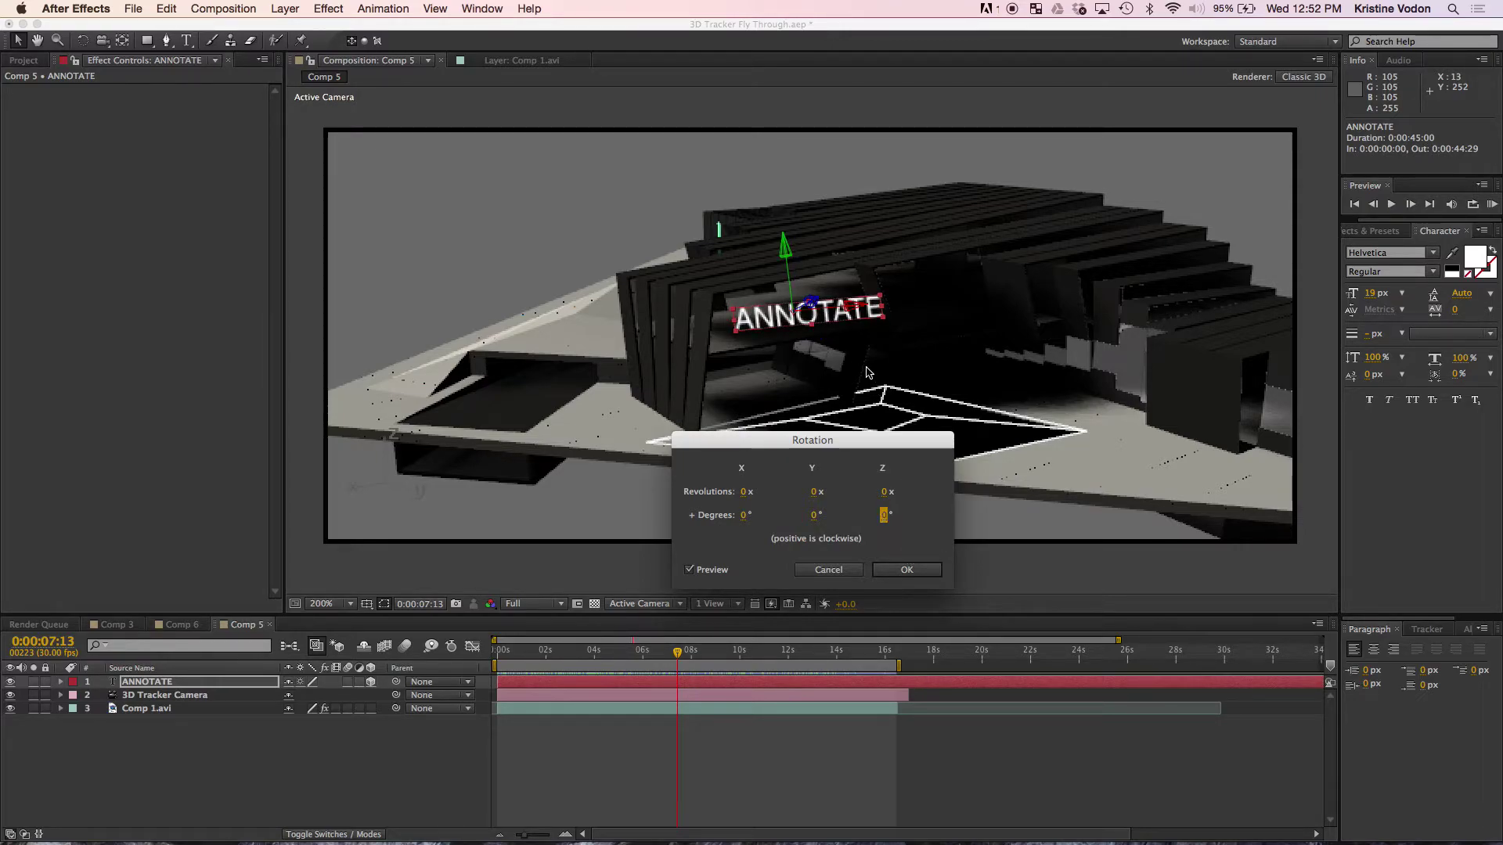
Try a Y rotation of -3 degrees on ANNOTATE, adjust its Z rotation, and discard all the rotation changes.
{"action": "left_click", "coordinate": [814, 514]}
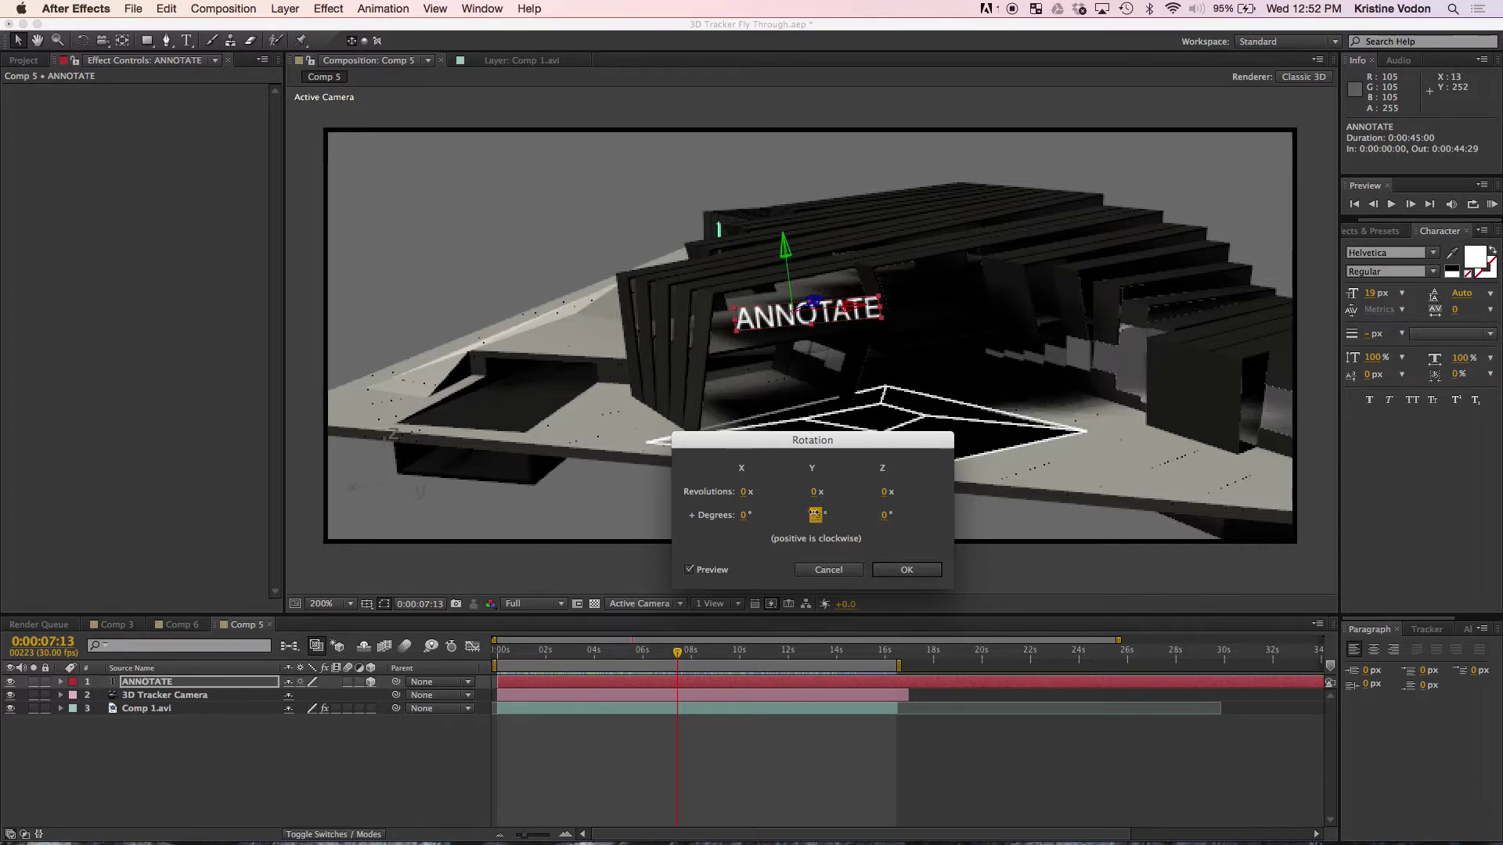
{"action": "type", "text": "-3"}
{"action": "left_click", "coordinate": [884, 515]}
{"action": "left_click_drag", "start_coordinate": [887, 515], "coordinate": [887, 518]}
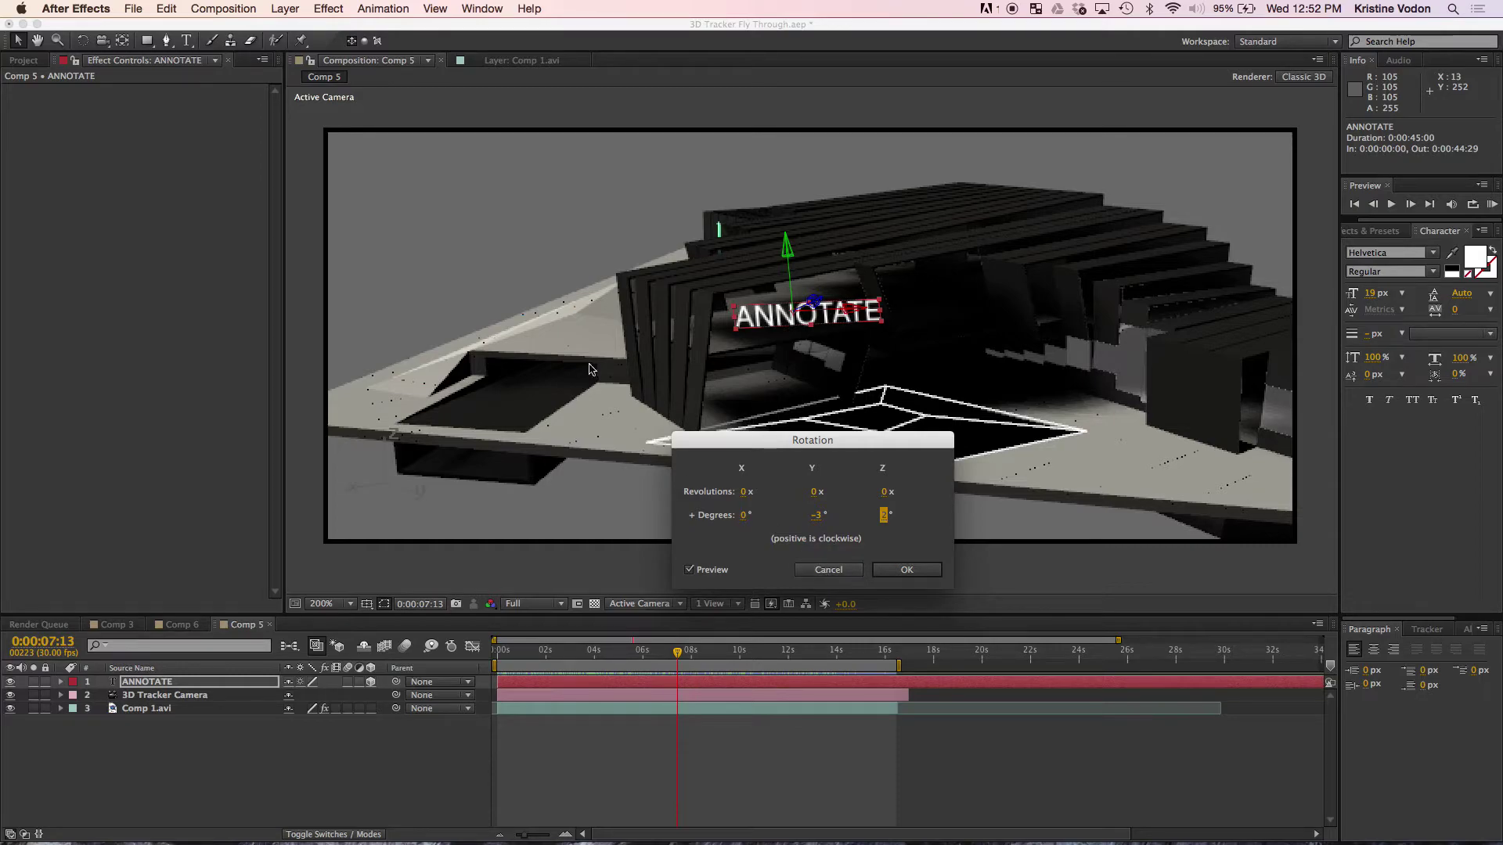
{"action": "left_click", "coordinate": [825, 569]}
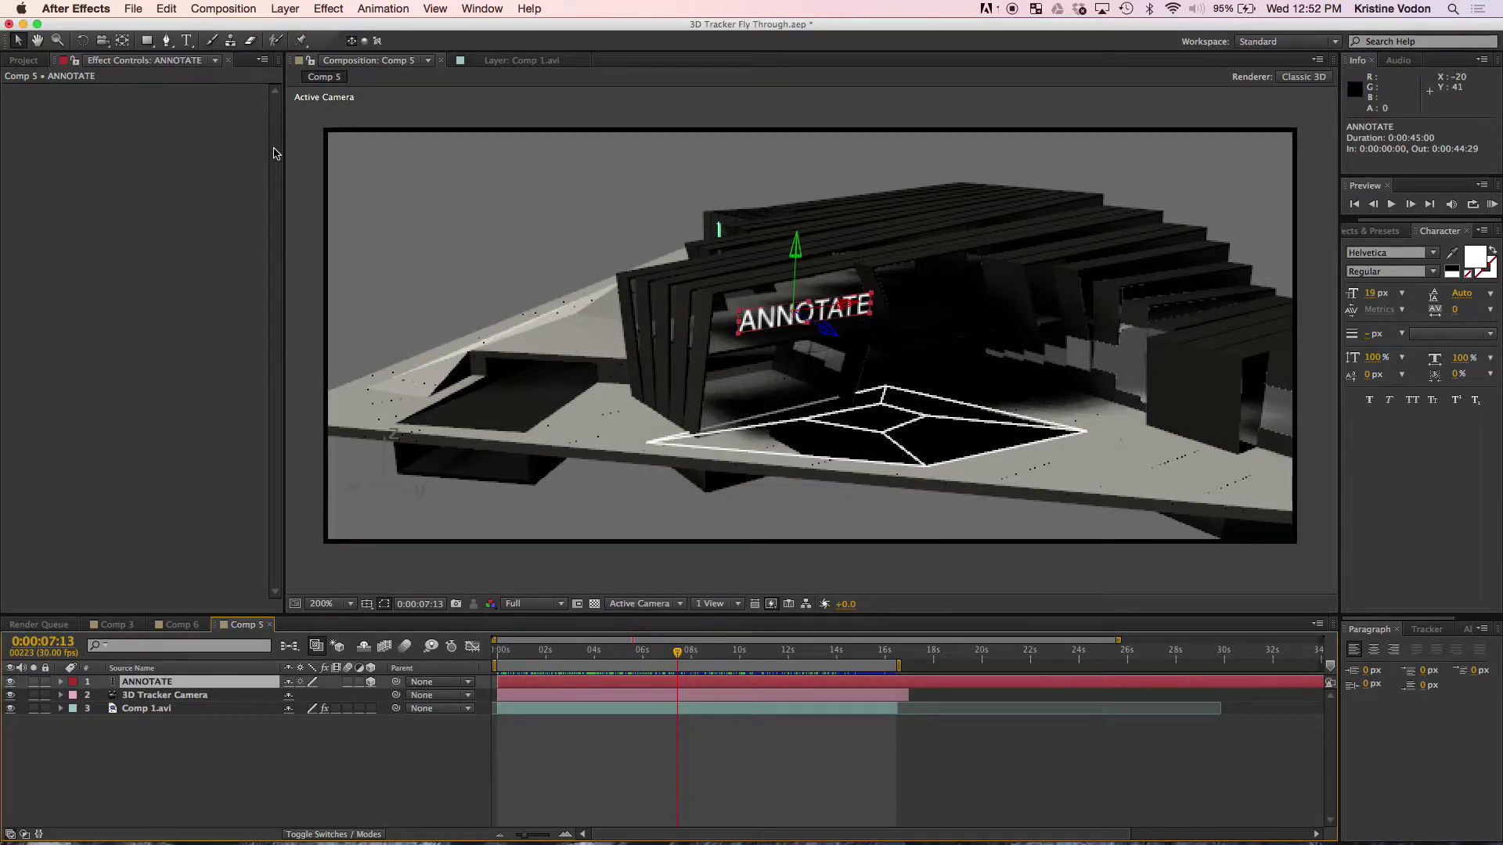
Display Comp 3, switch to Illustrator and copy the path outlining the two seated women in RENDER 2.jpg.
{"action": "left_click", "coordinate": [115, 623]}
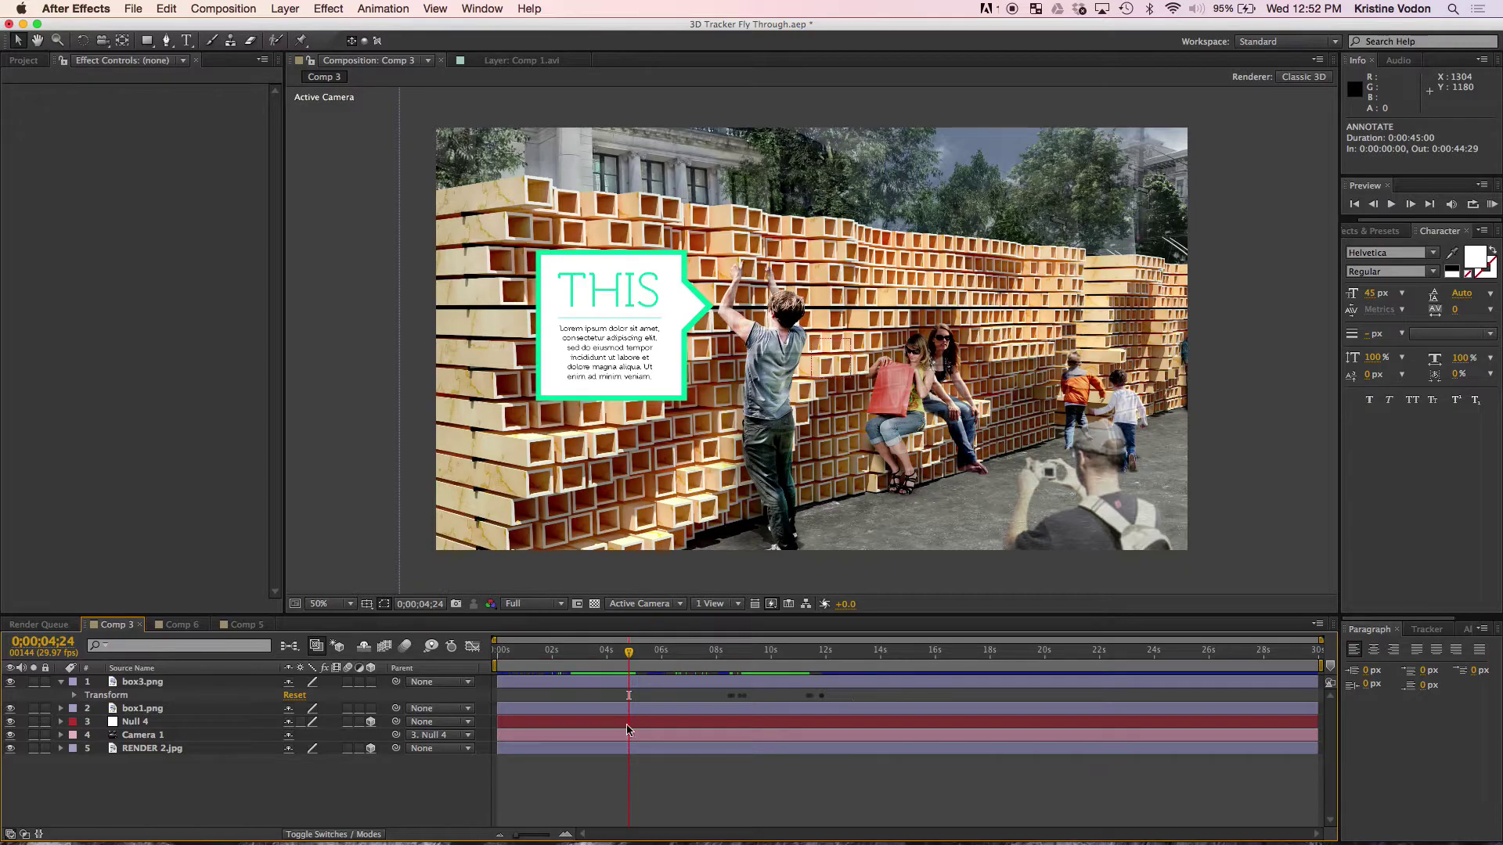
{"action": "mouse_move", "coordinate": [705, 833]}
{"action": "left_click", "coordinate": [769, 818]}
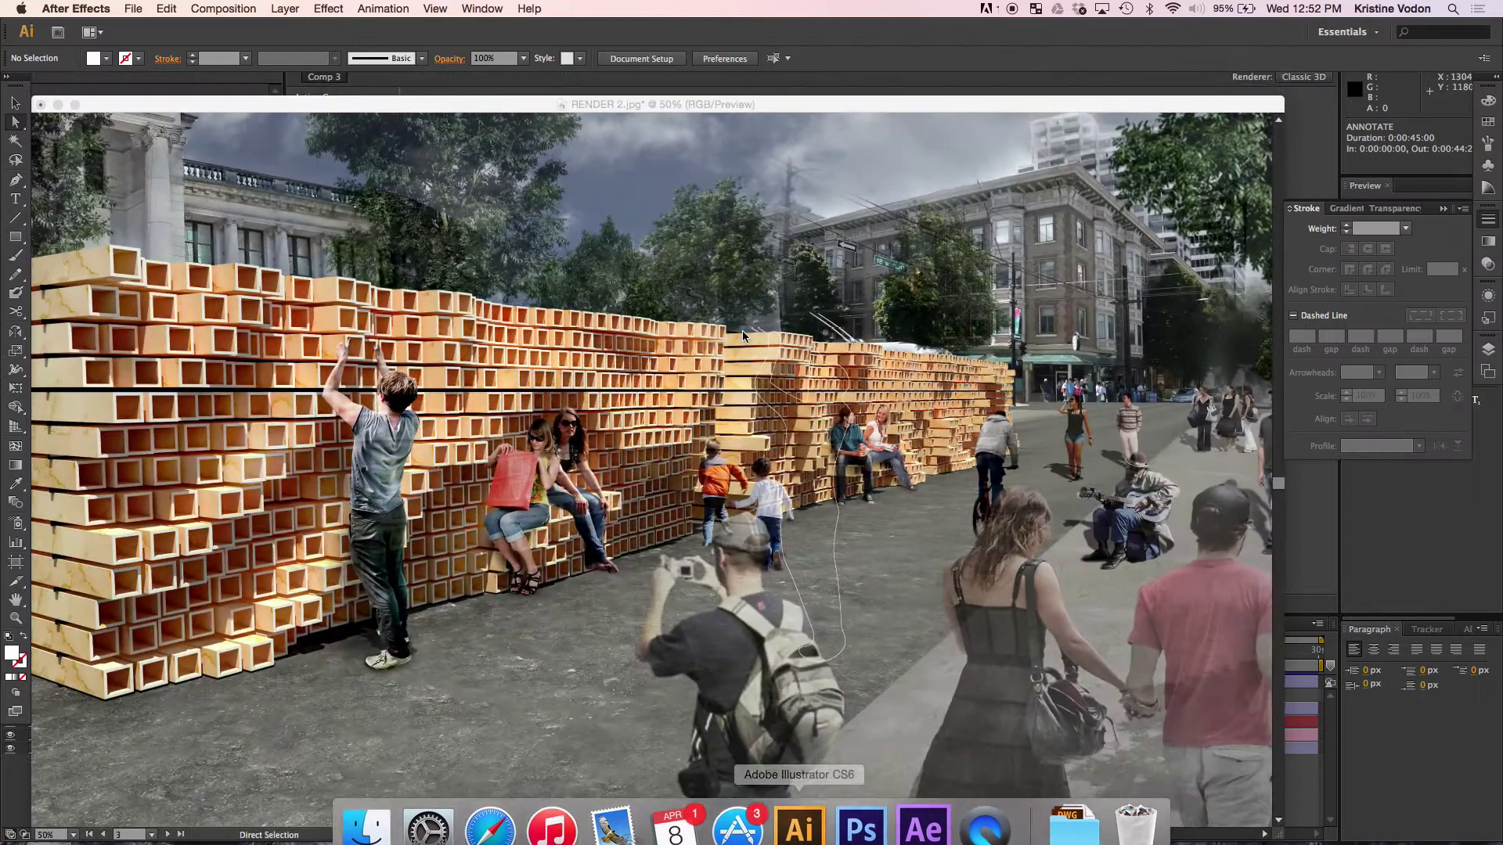
{"action": "left_click", "coordinate": [583, 421]}
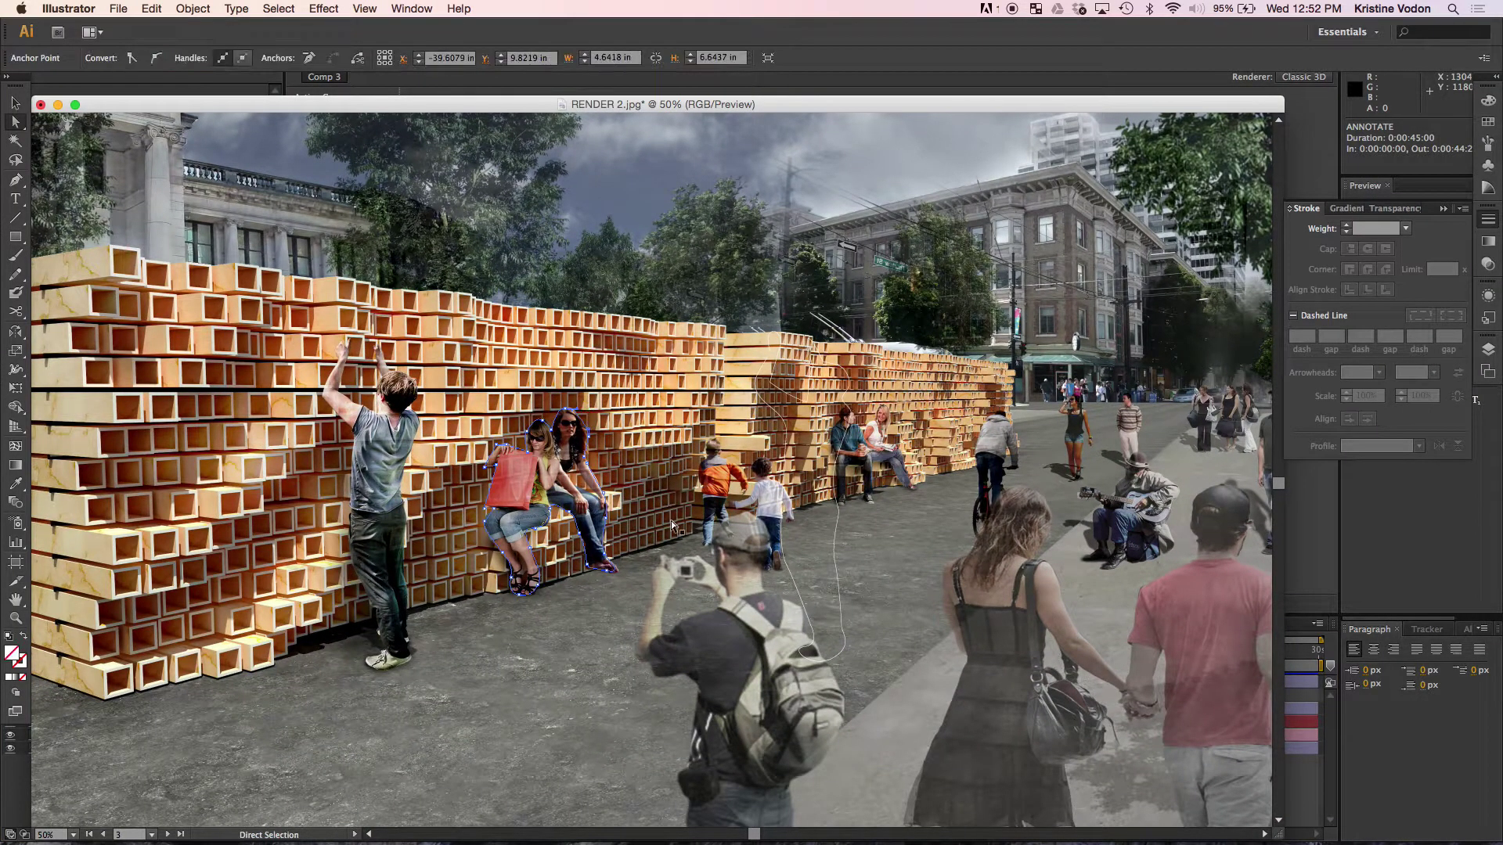
{"action": "key", "text": "super+c"}
{"action": "key", "text": "ctrl+Up"}
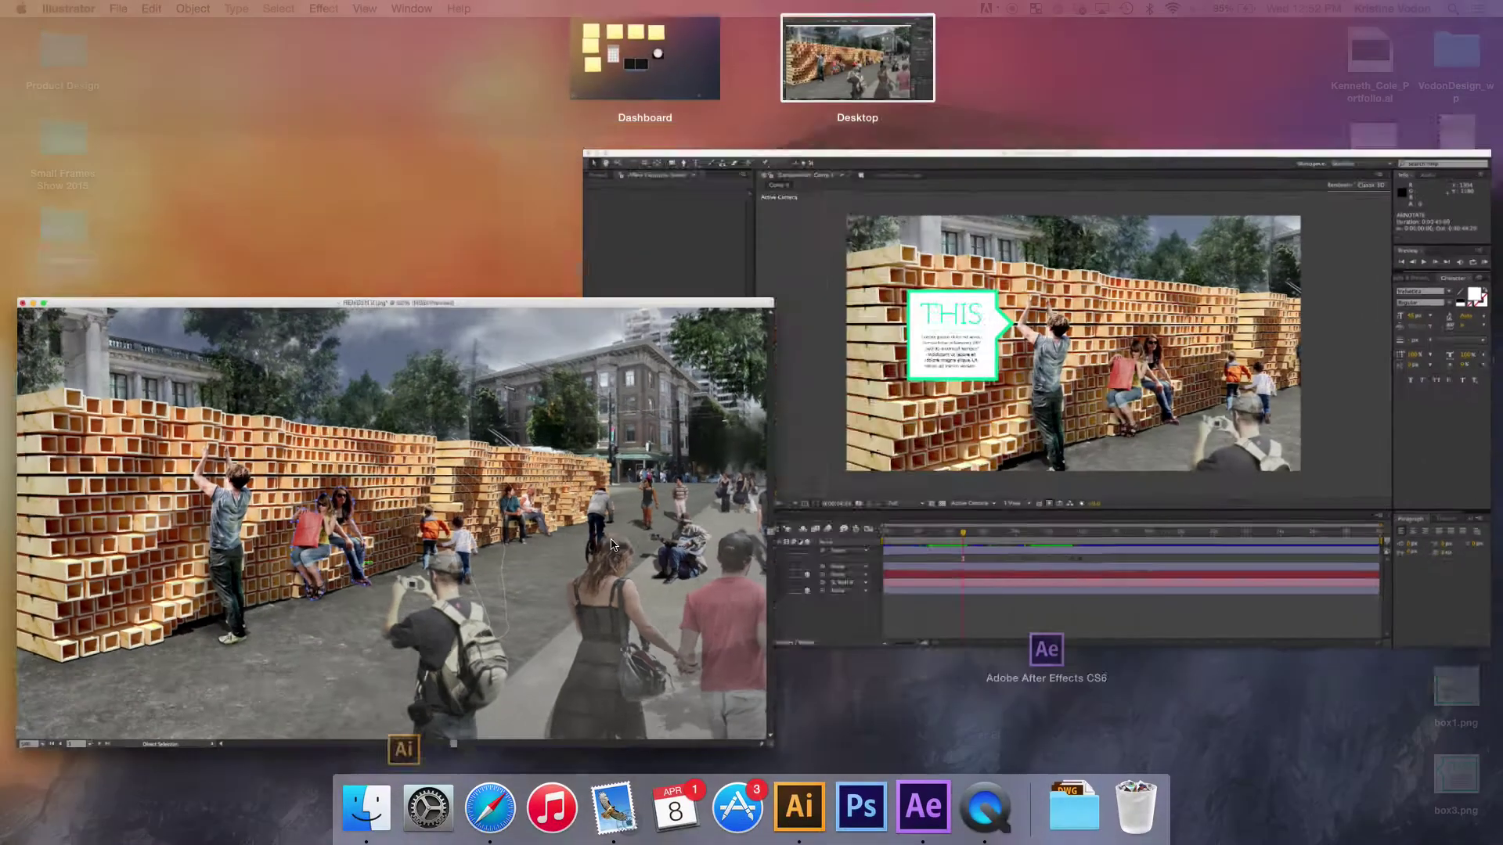
Select the RENDER 2.jpg layer in After Effects, return to Illustrator and reselect the entire outline around the seated women for copying.
{"action": "left_click", "coordinate": [923, 398]}
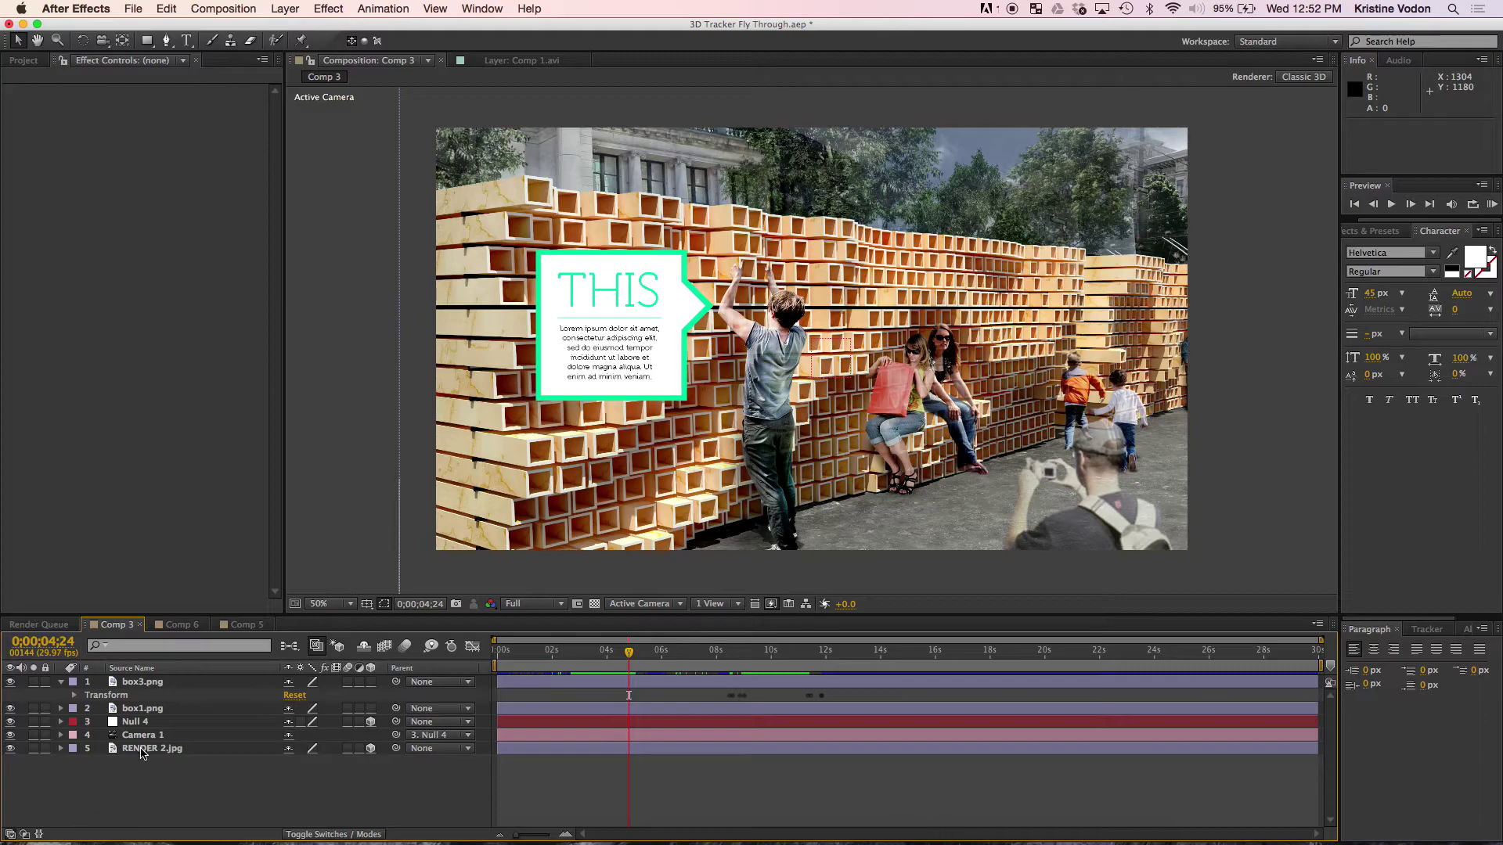
{"action": "left_click", "coordinate": [141, 750]}
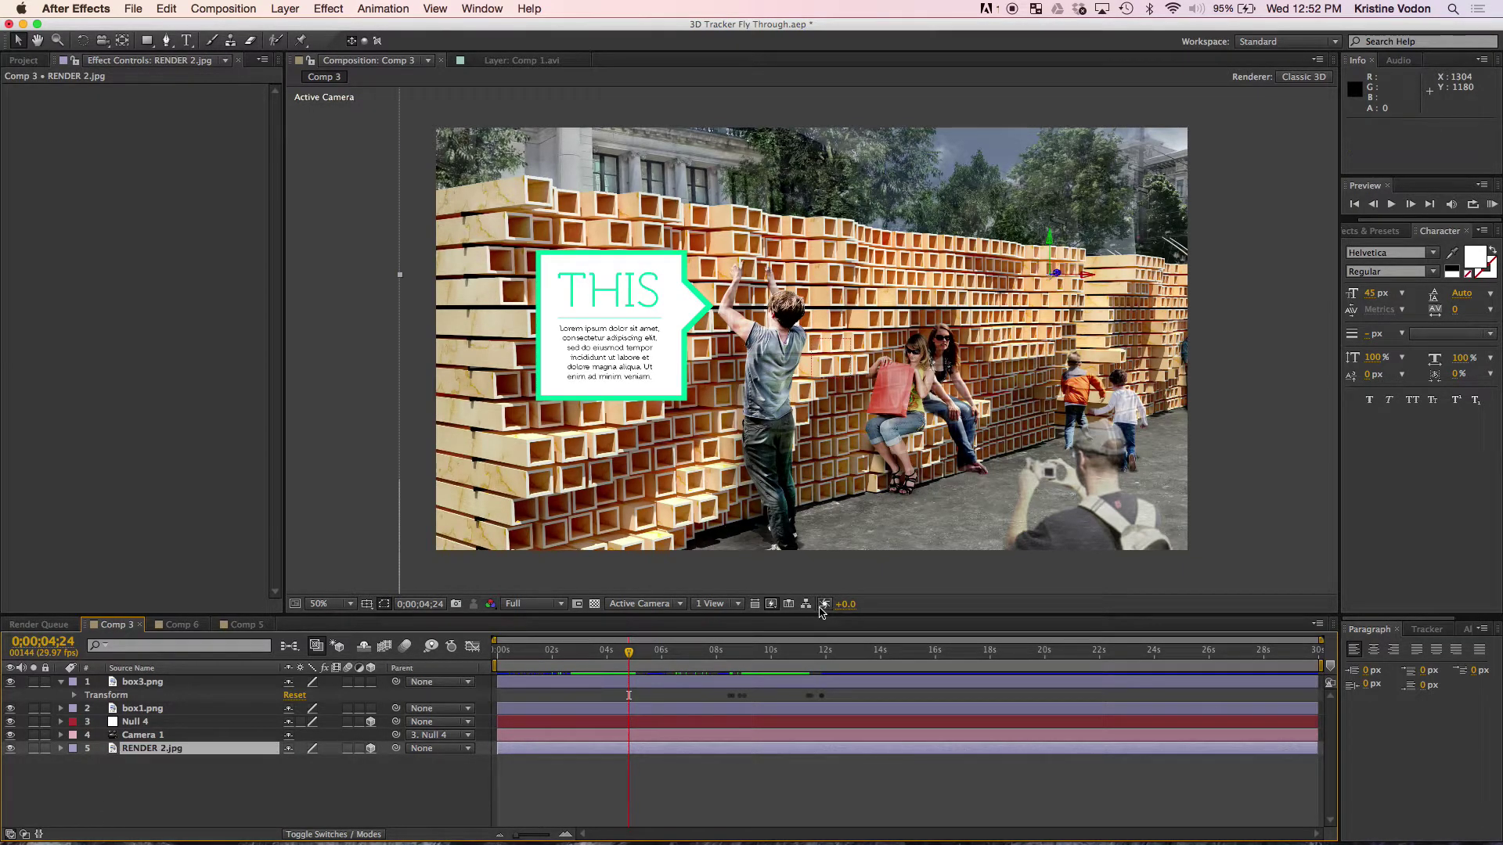
{"action": "key", "text": "ctrl+Up"}
{"action": "left_click", "coordinate": [580, 466]}
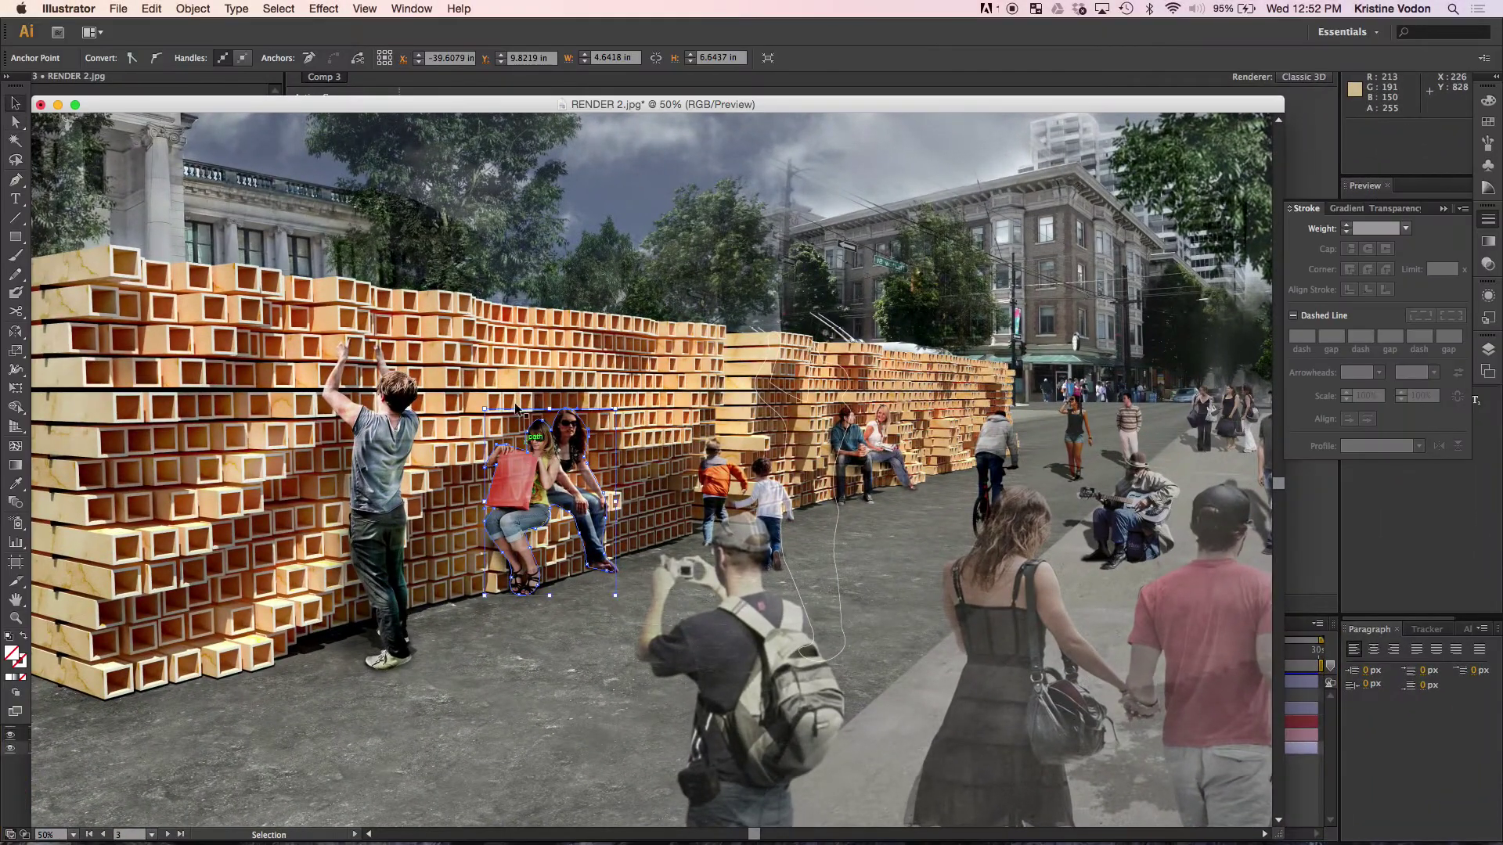
{"action": "left_click", "coordinate": [559, 430]}
{"action": "left_click", "coordinate": [553, 431]}
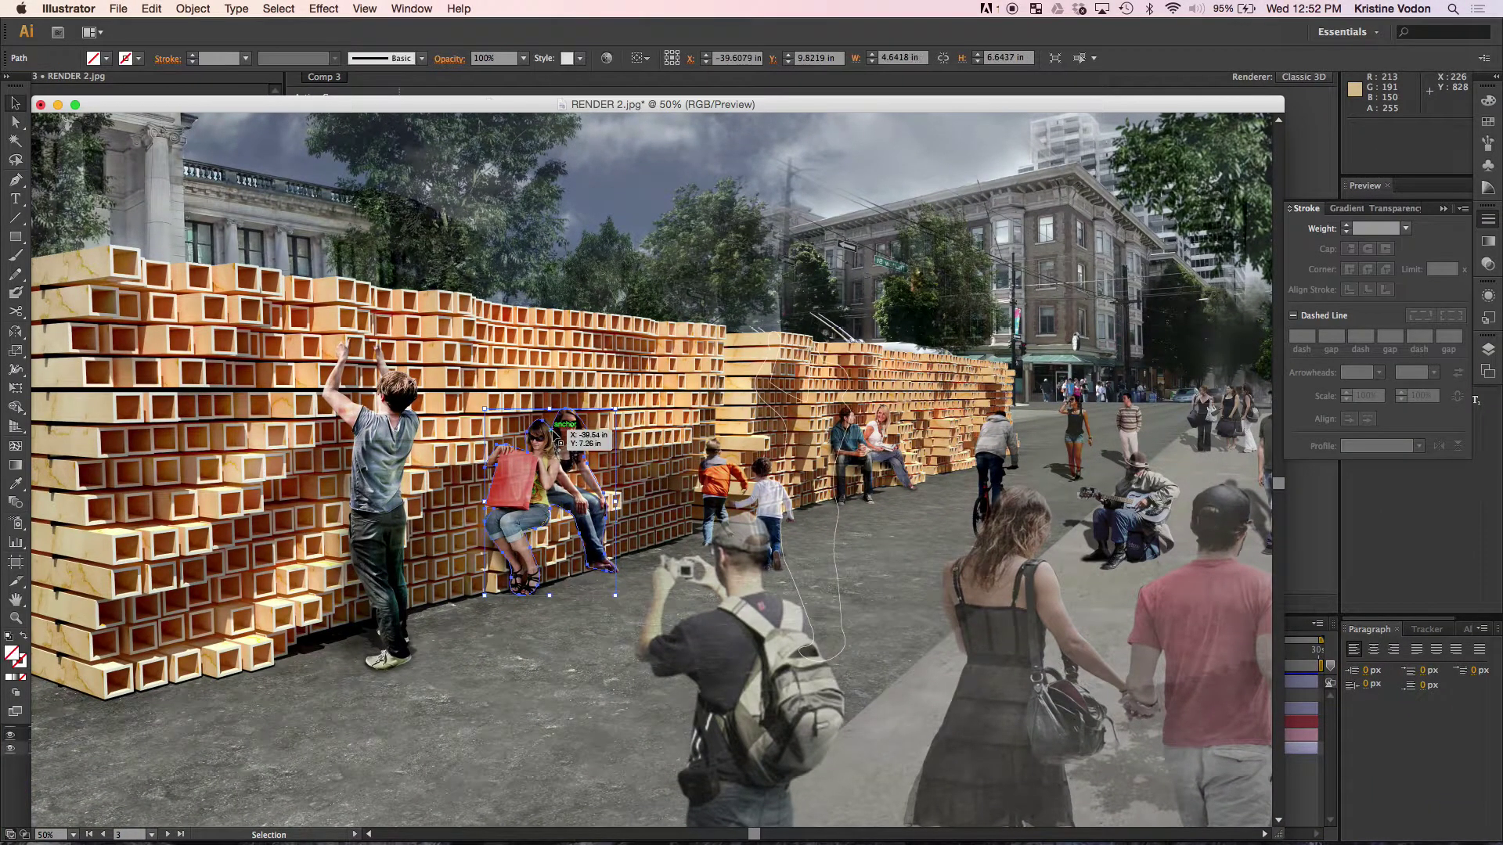
Return to After Effects, paste the outline as a mask on RENDER 2.jpg, and move it onto the two seated women.
{"action": "key", "text": "ctrl+Up"}
{"action": "left_click", "coordinate": [953, 428]}
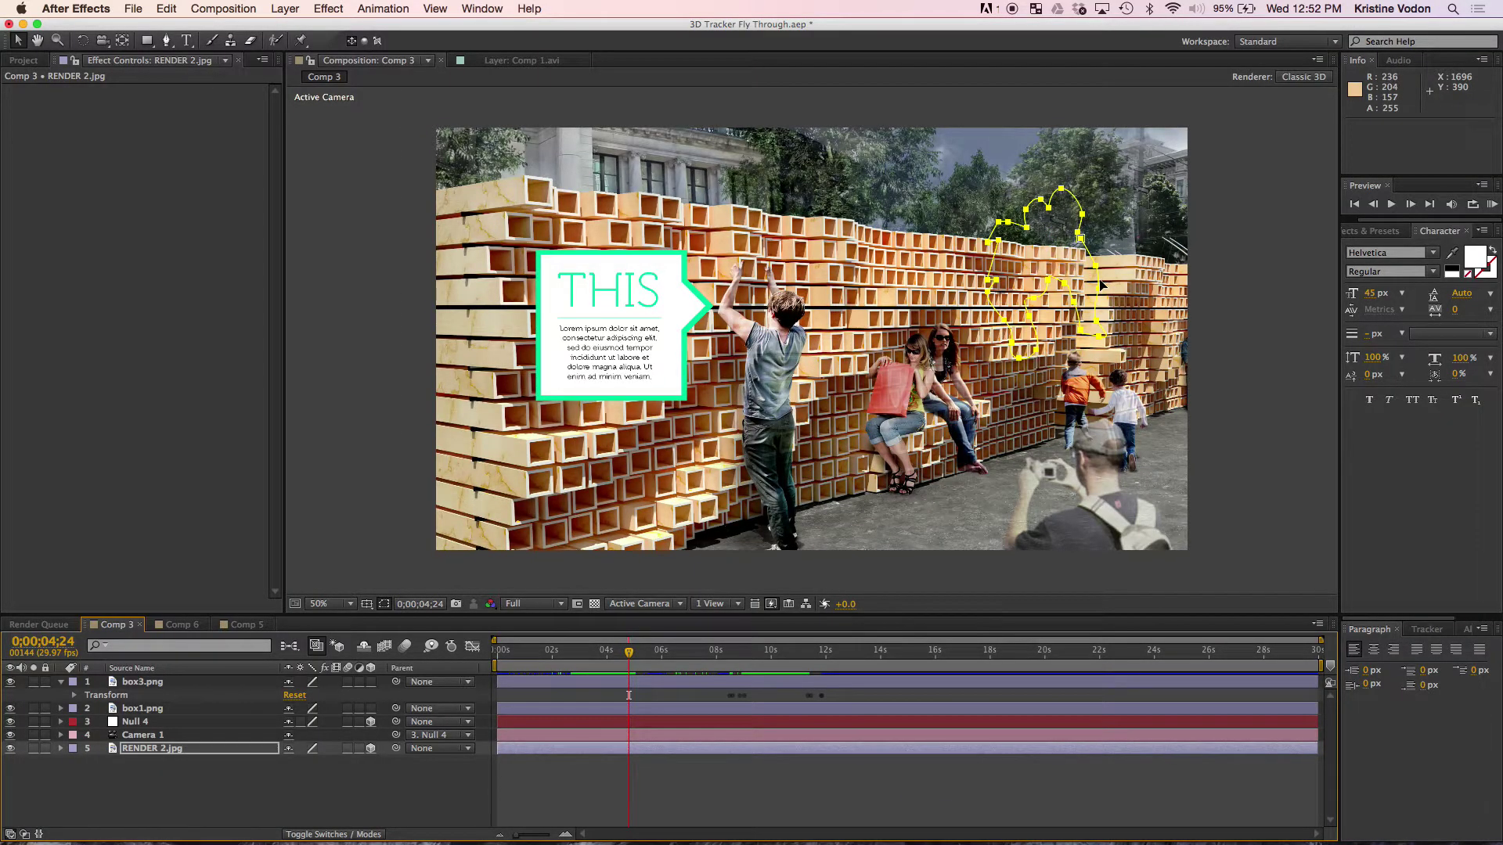
{"action": "left_click_drag", "start_coordinate": [1101, 286], "coordinate": [976, 418]}
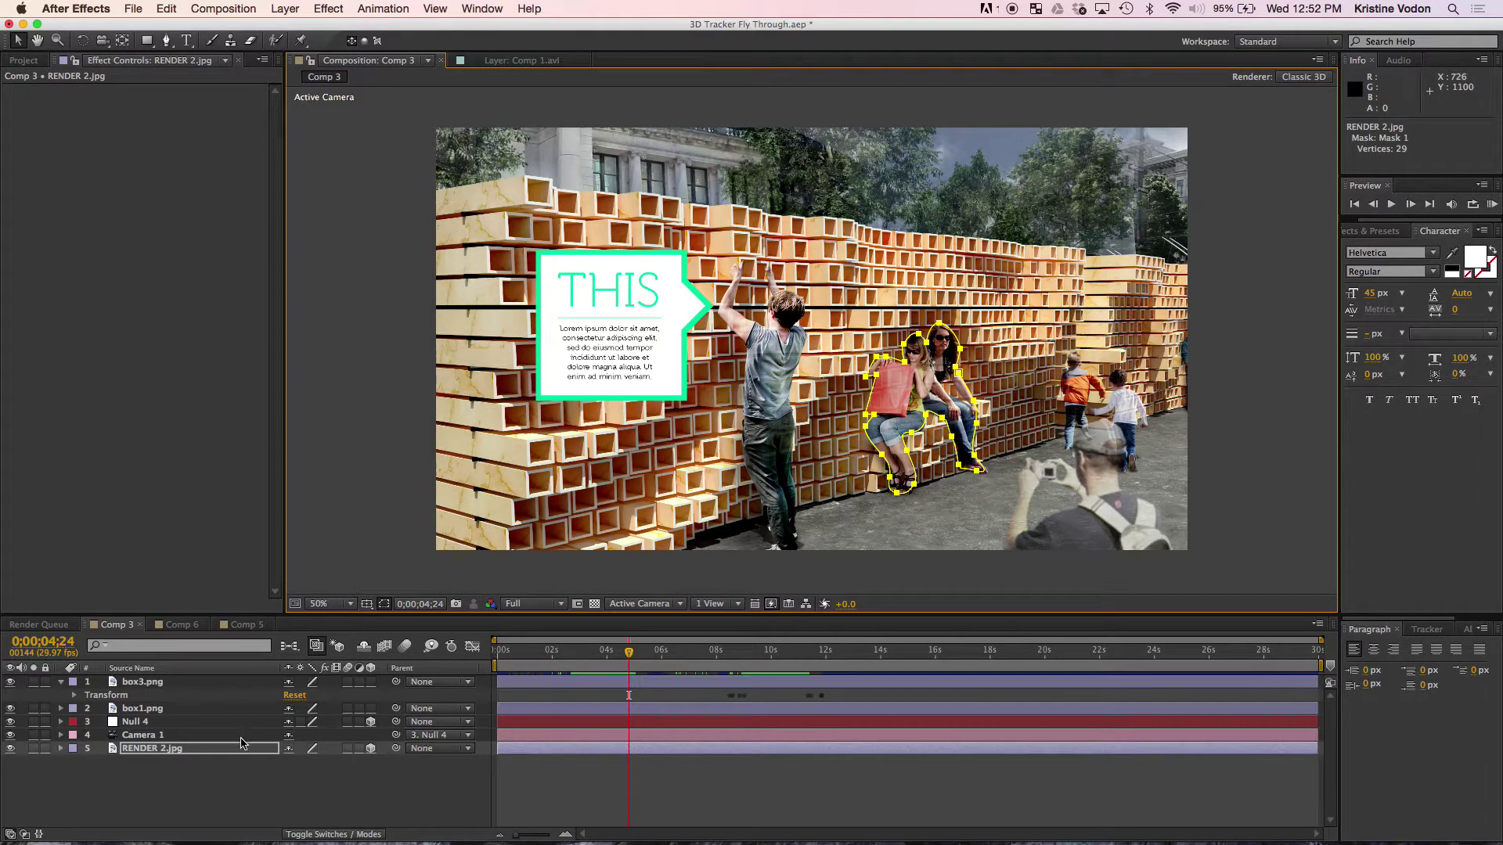
{"action": "left_click", "coordinate": [61, 749]}
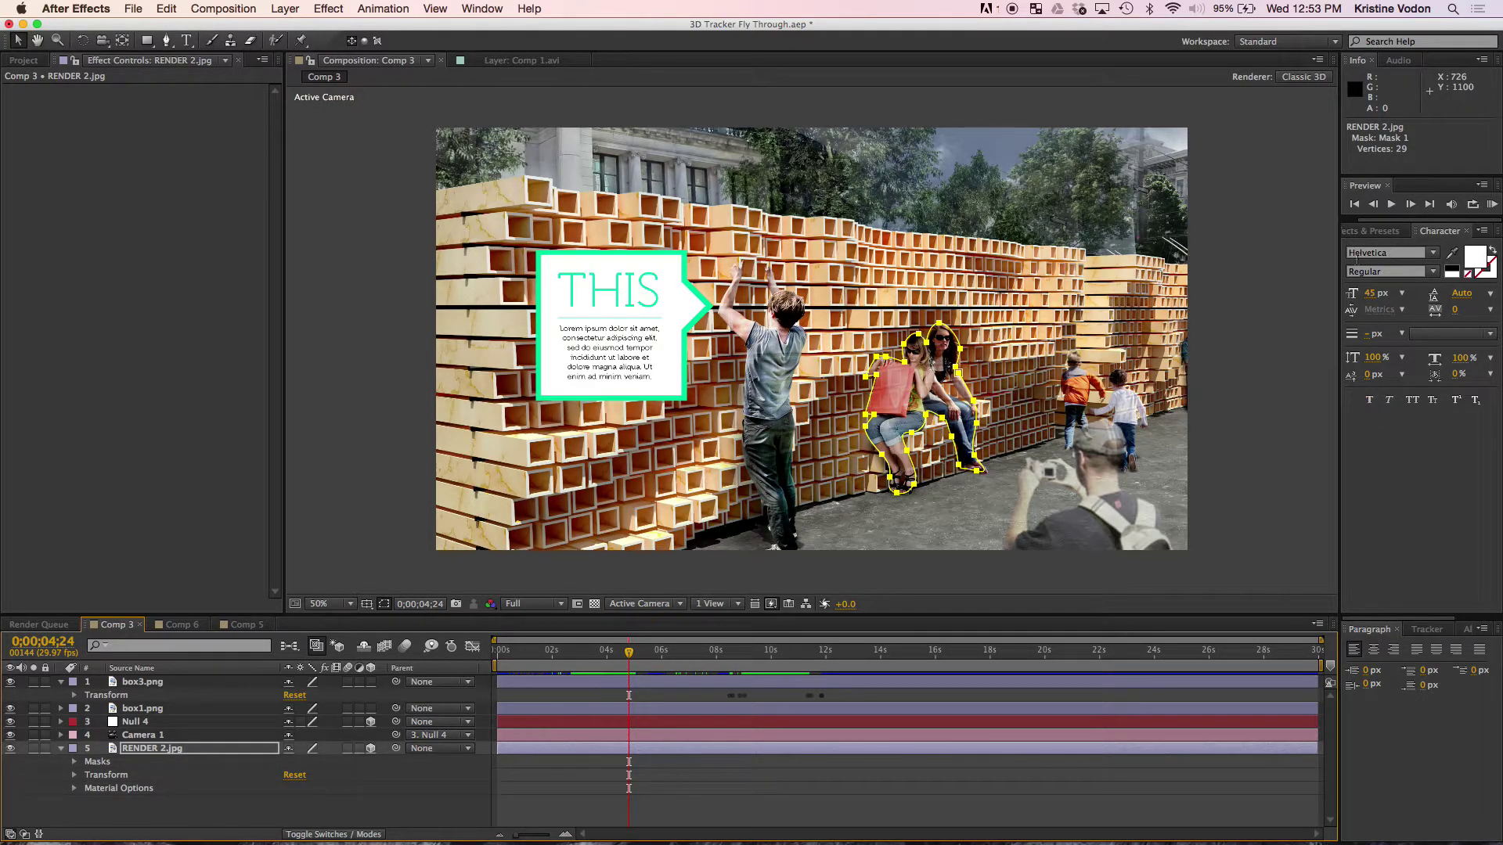
Search the effects and presets for "trac".
{"action": "left_click", "coordinate": [1371, 231]}
{"action": "left_click", "coordinate": [1394, 249]}
{"action": "double_click", "coordinate": [1394, 249]}
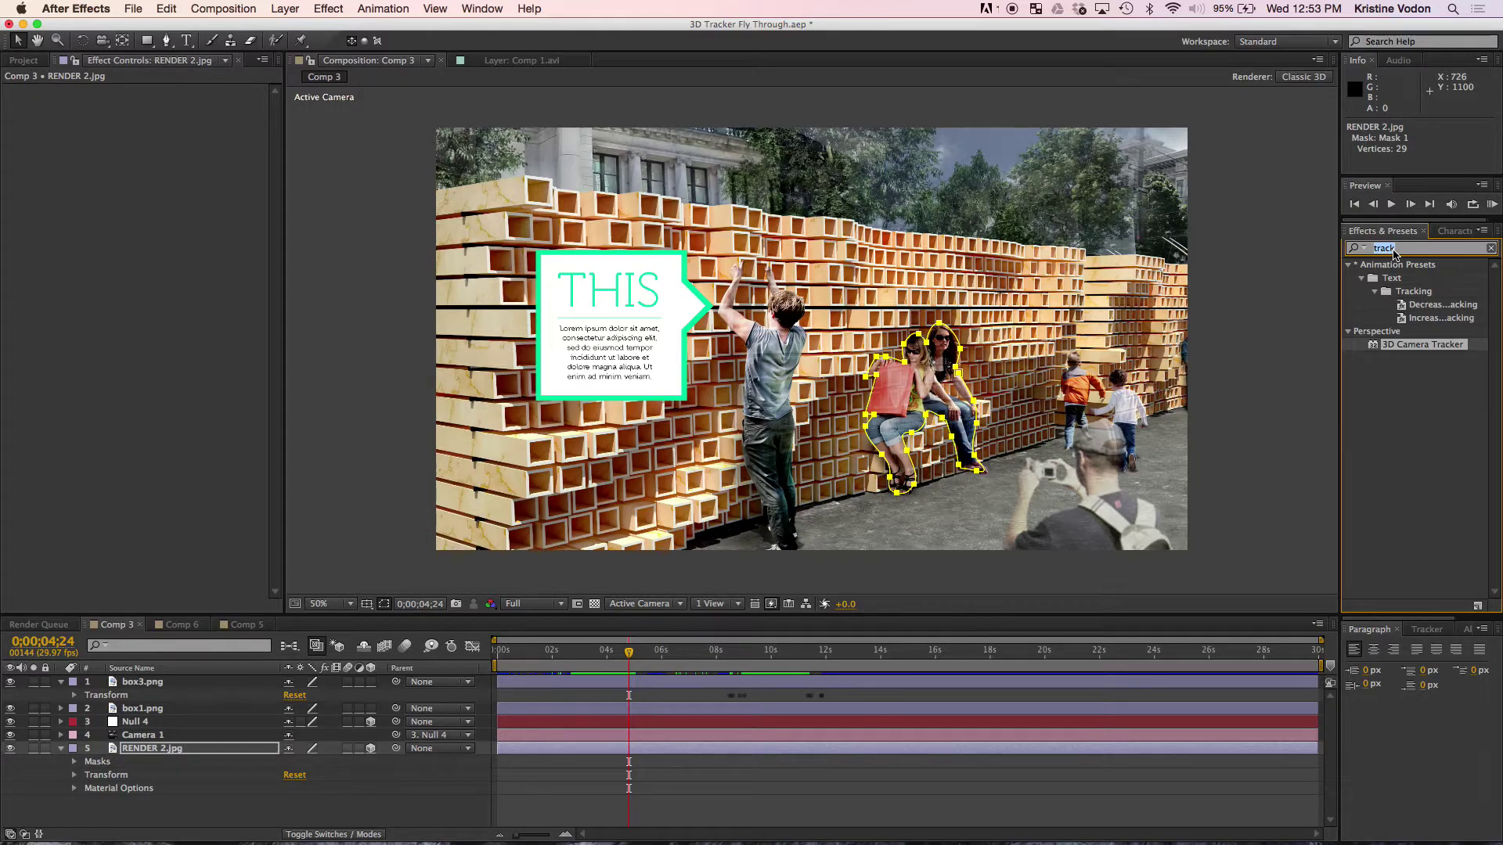
{"action": "key", "text": "BackSpace"}
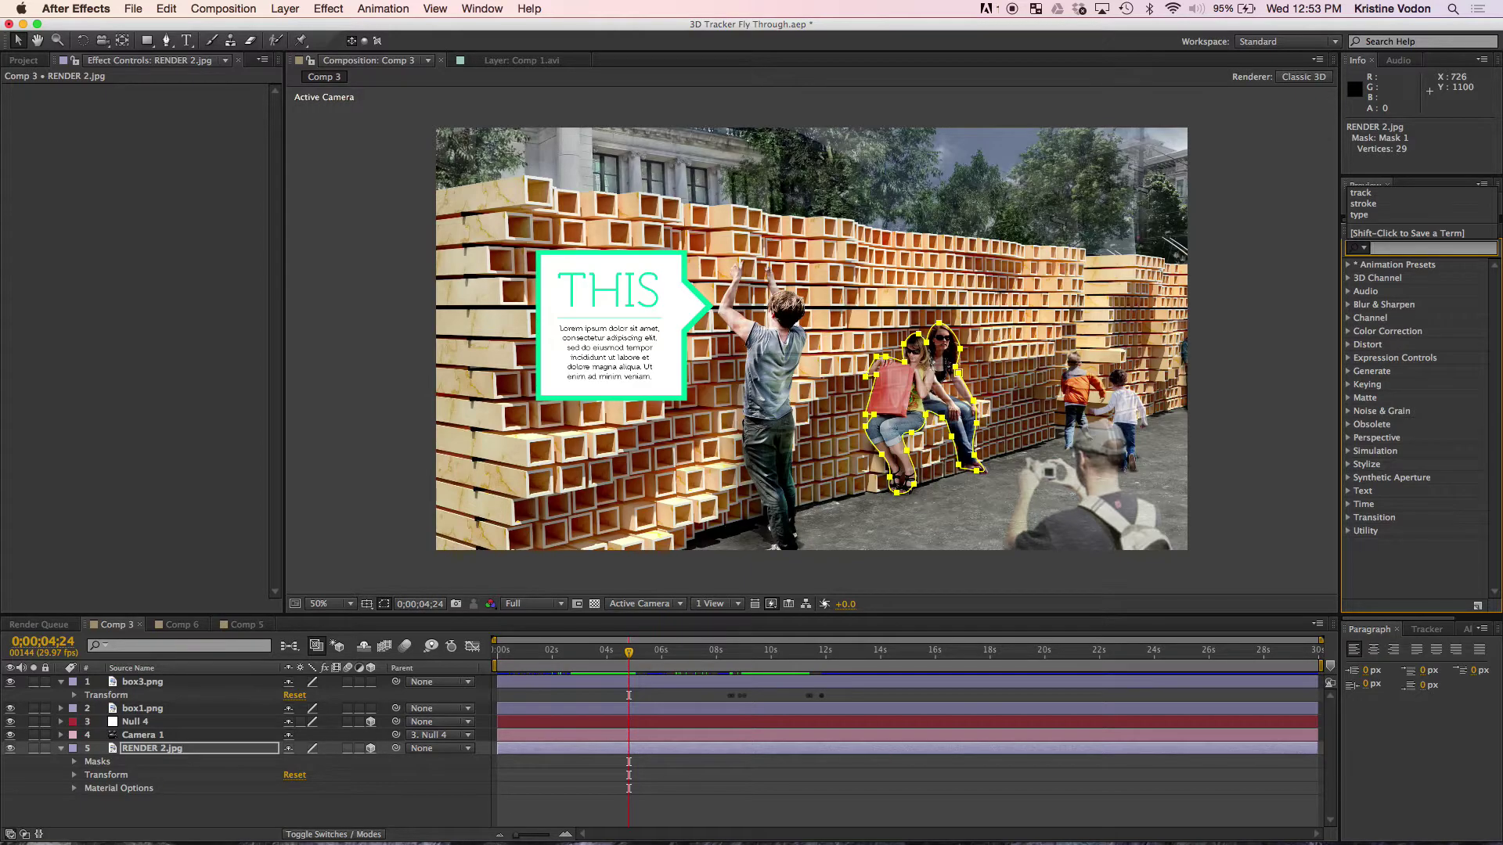
{"action": "type", "text": "trac"}
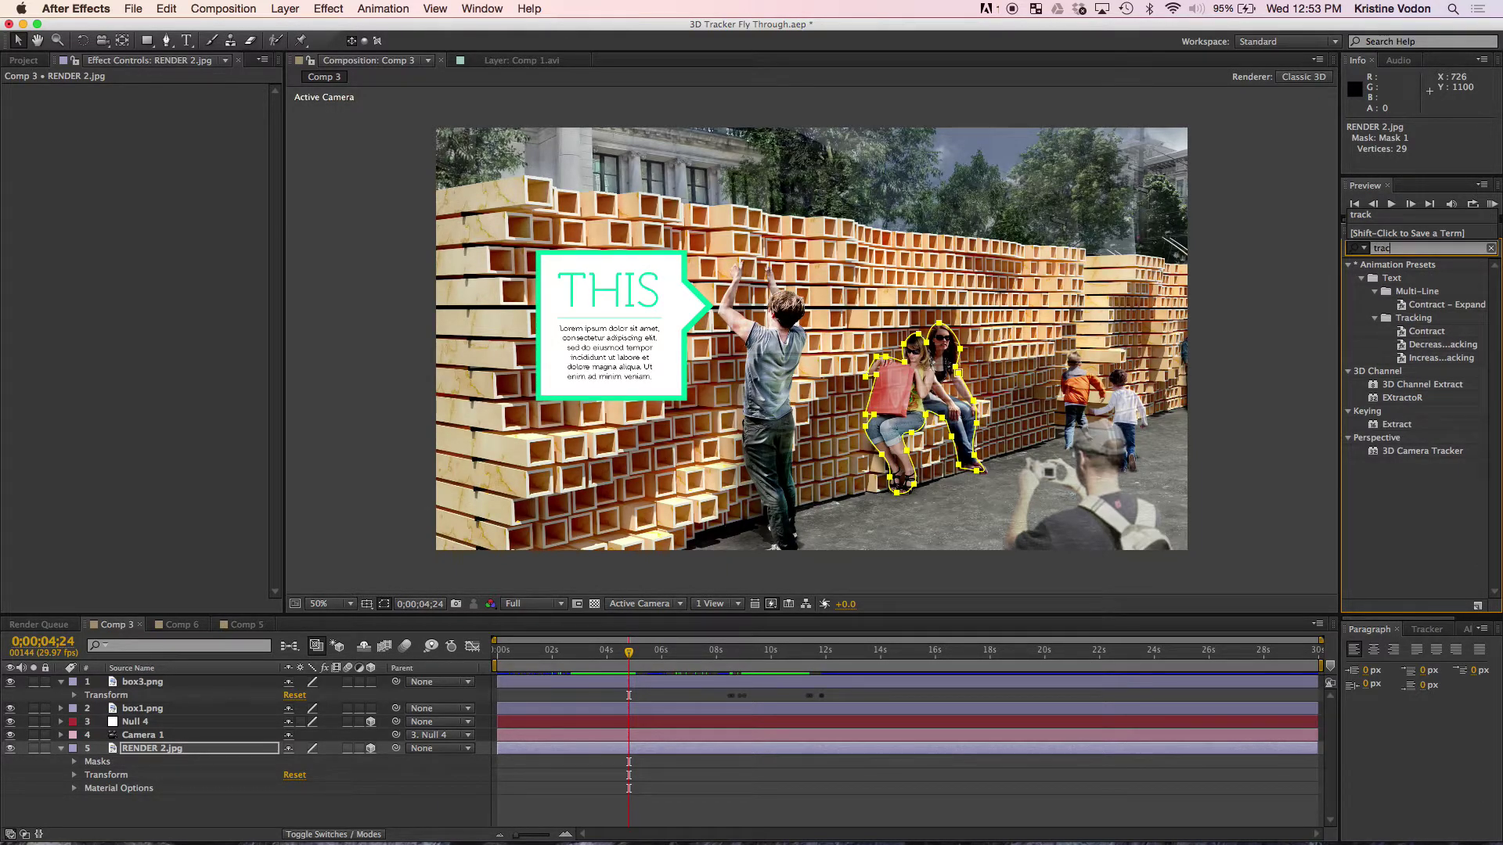
{"action": "key", "text": "Return"}
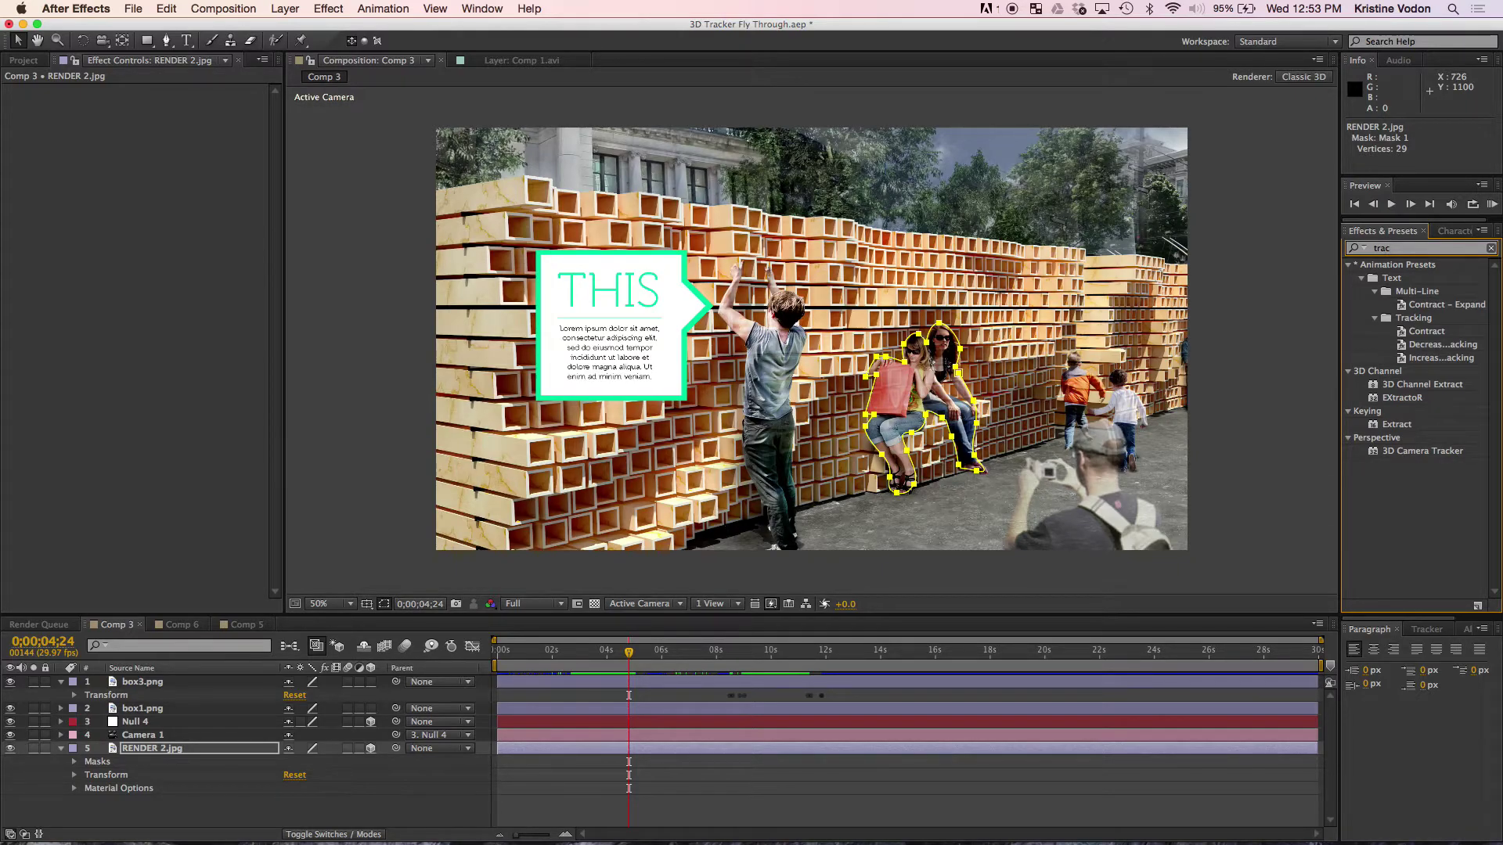
Clear the effects search, search for "line" instead, and look through the matching effects and presets.
{"action": "key", "text": "BackSpace"}
{"action": "key", "text": "BackSpace"}
{"action": "key", "text": "BackSpace"}
{"action": "key", "text": "BackSpace"}
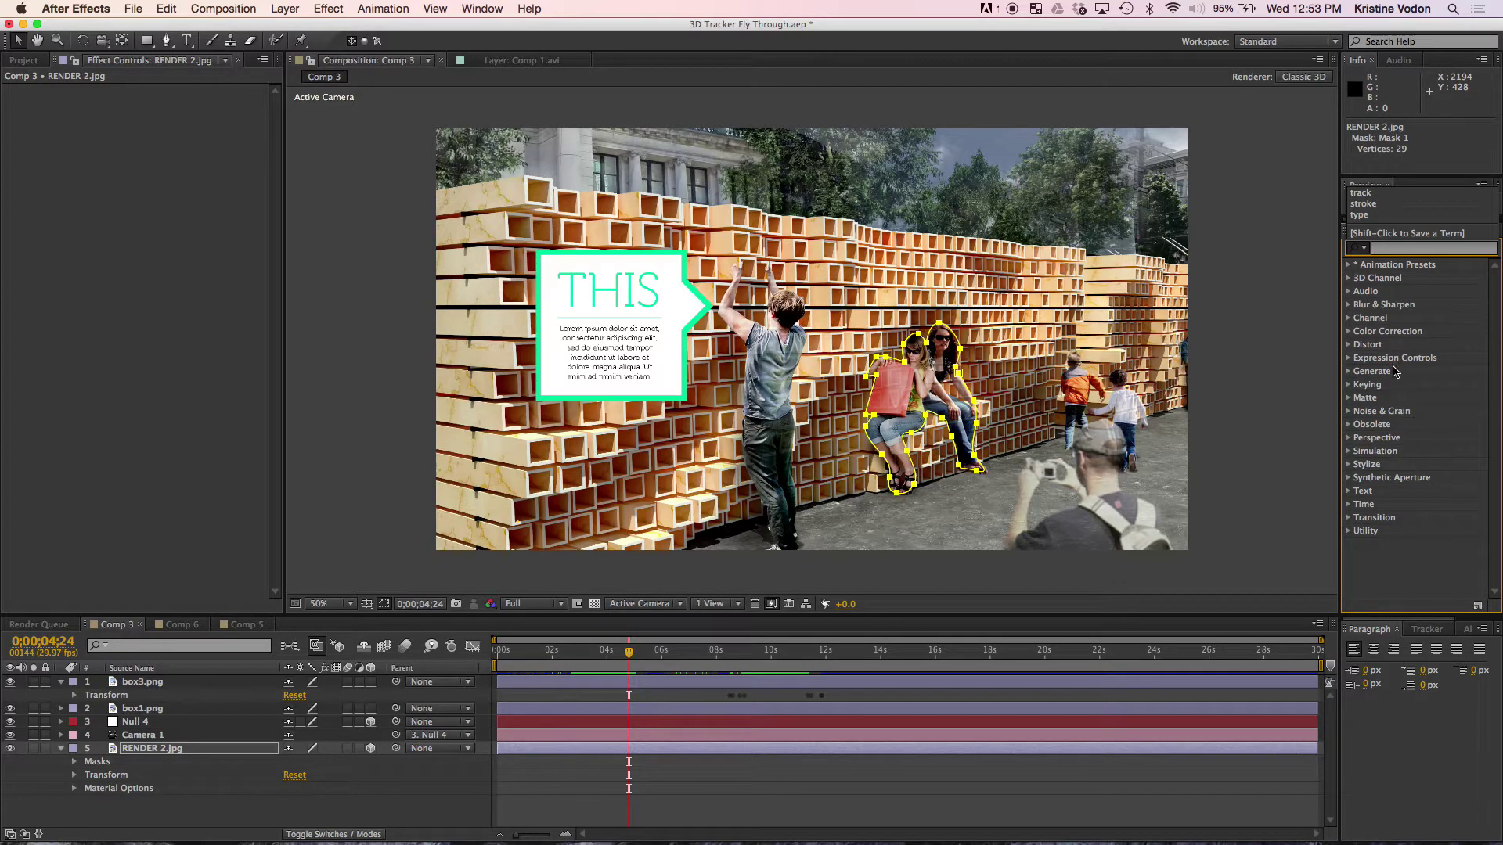
{"action": "left_click", "coordinate": [1348, 492]}
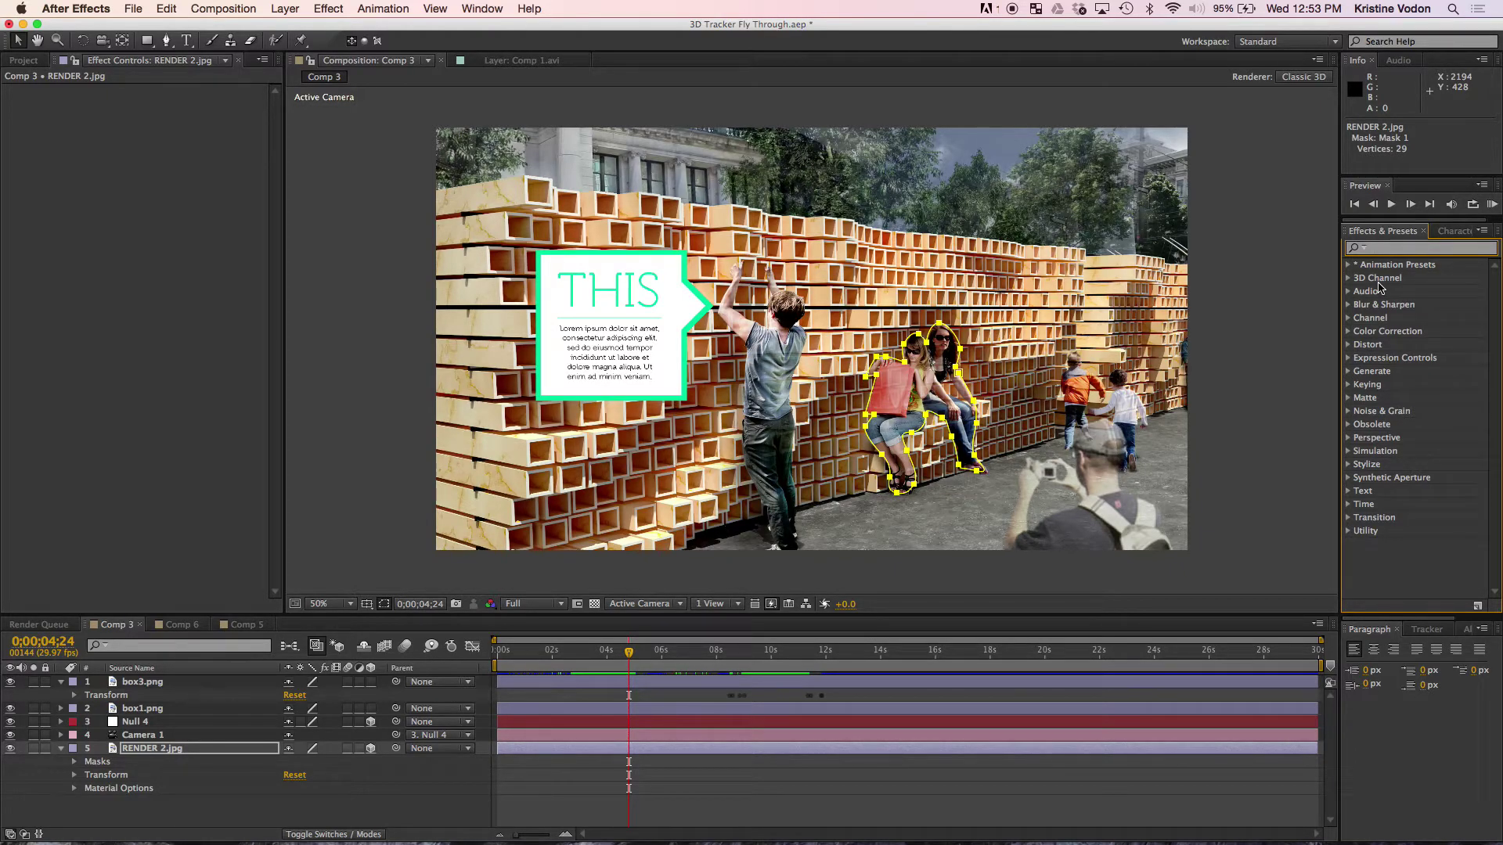
{"action": "type", "text": "line"}
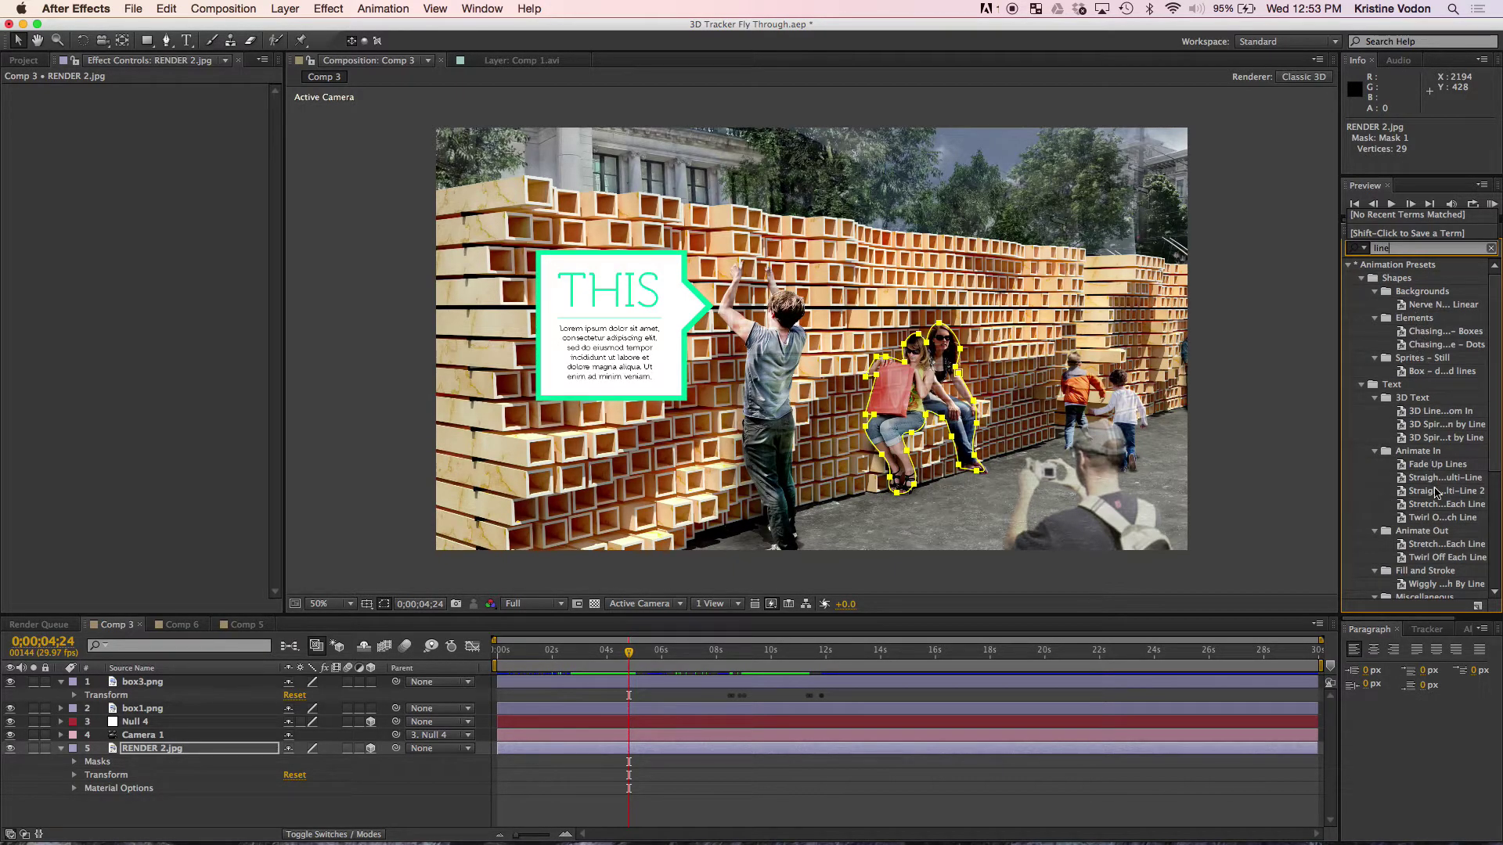
{"action": "scroll", "coordinate": [1437, 492], "scroll_direction": "down", "scroll_amount": 1}
{"action": "scroll", "coordinate": [1436, 491], "scroll_direction": "down", "scroll_amount": 10}
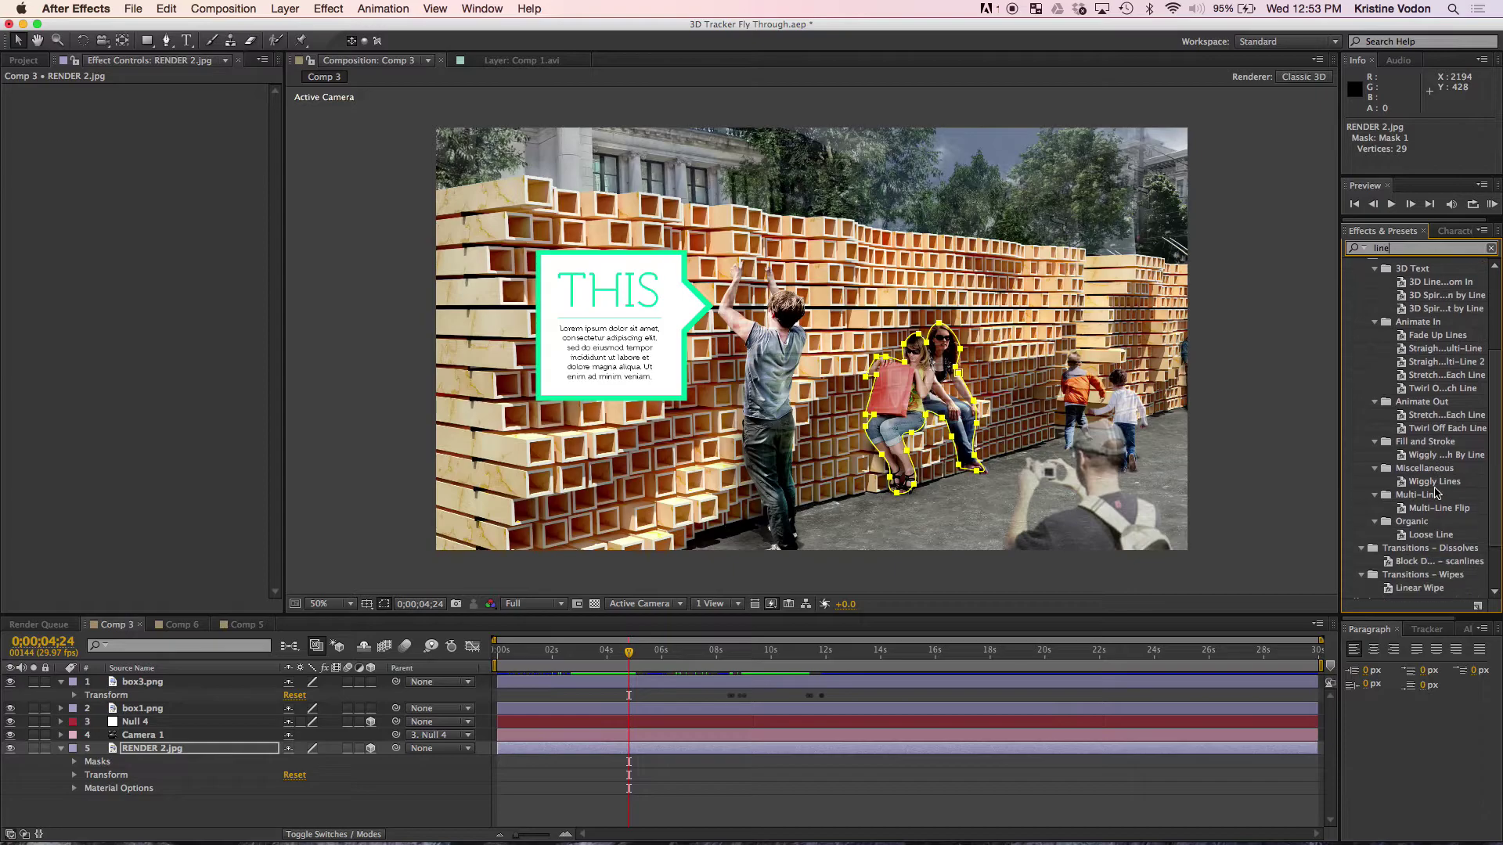
{"action": "scroll", "coordinate": [1436, 492], "scroll_direction": "down", "scroll_amount": 3}
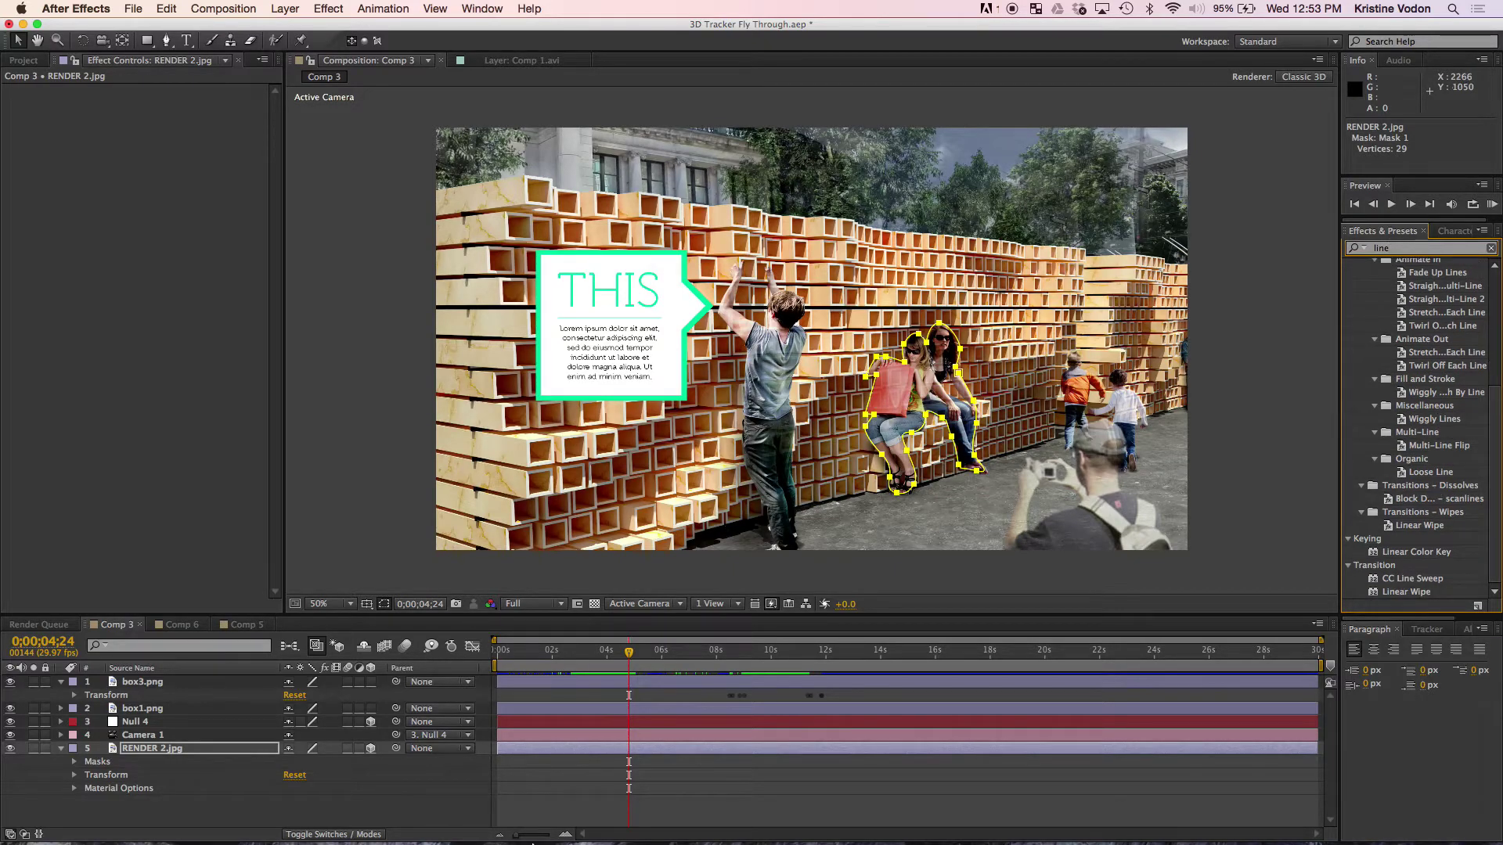
Switch to Safari and try to search the web for "trace line".
{"action": "mouse_move", "coordinate": [532, 842]}
{"action": "left_click", "coordinate": [490, 808]}
{"action": "type", "text": "trace line"}
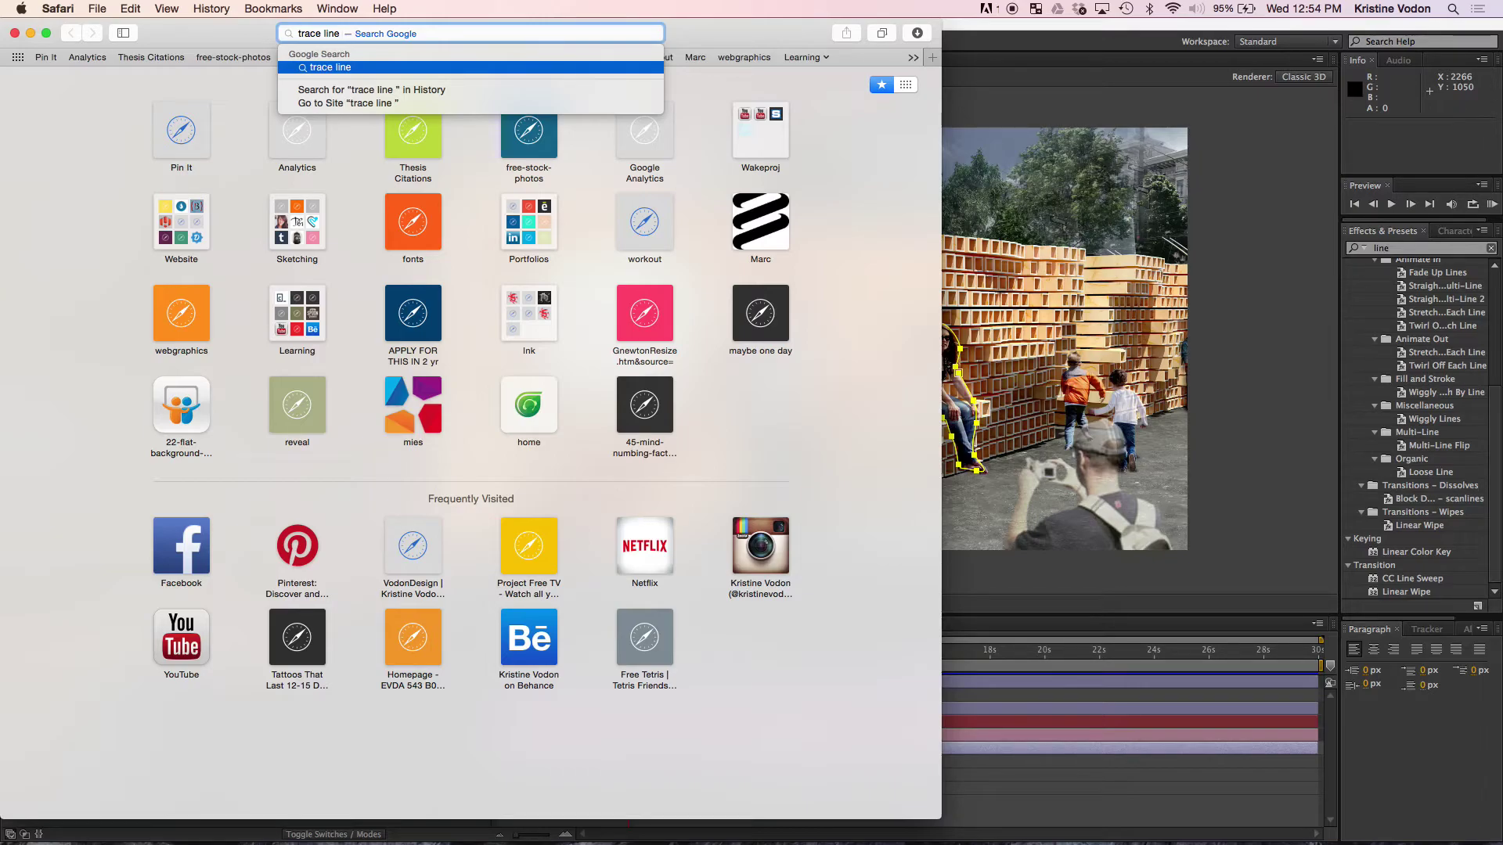
{"action": "key", "text": "Return"}
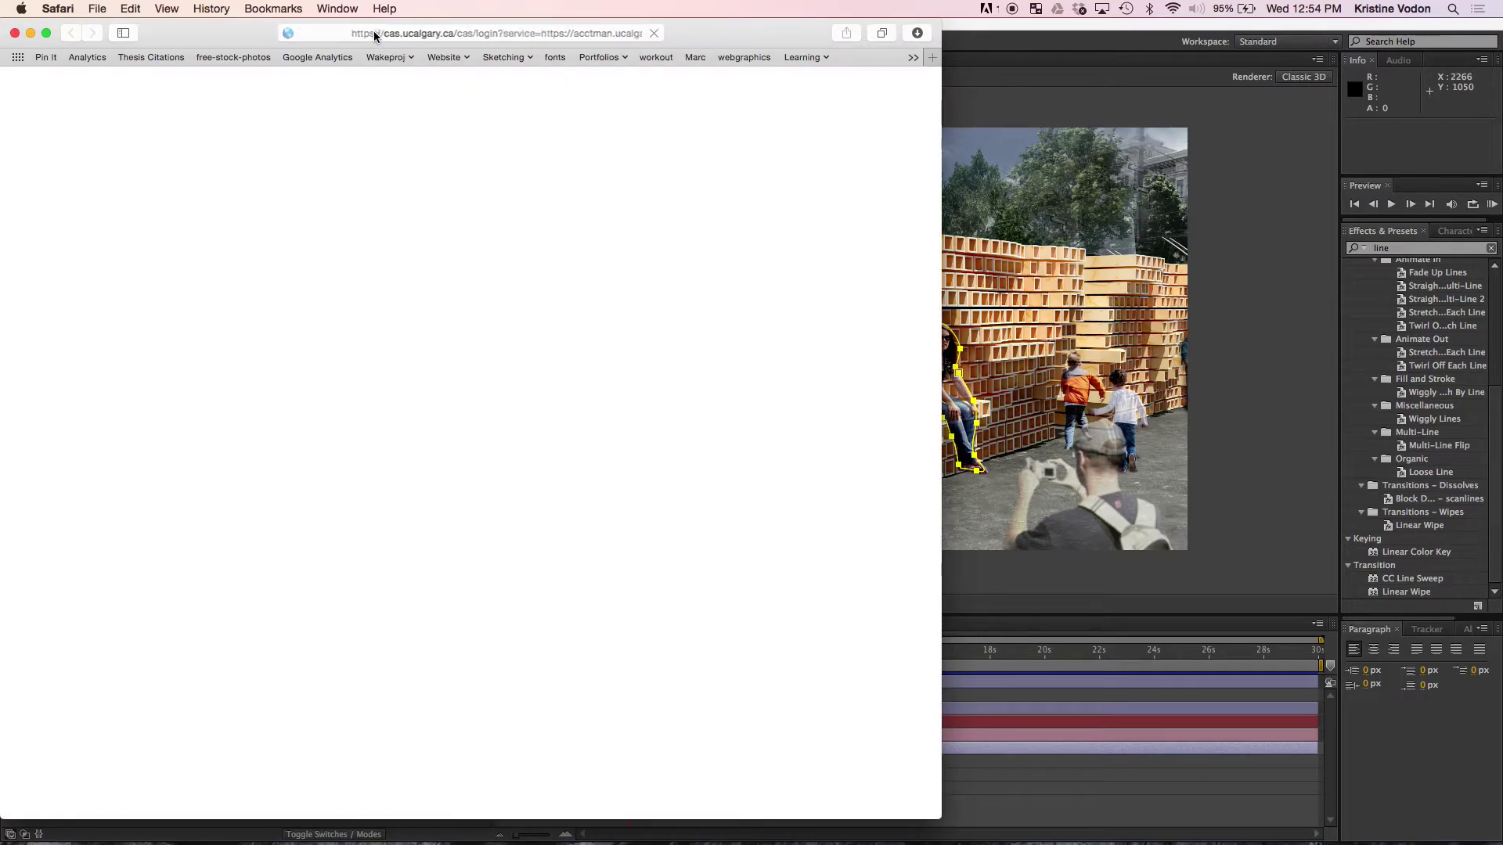
{"action": "left_click", "coordinate": [373, 34]}
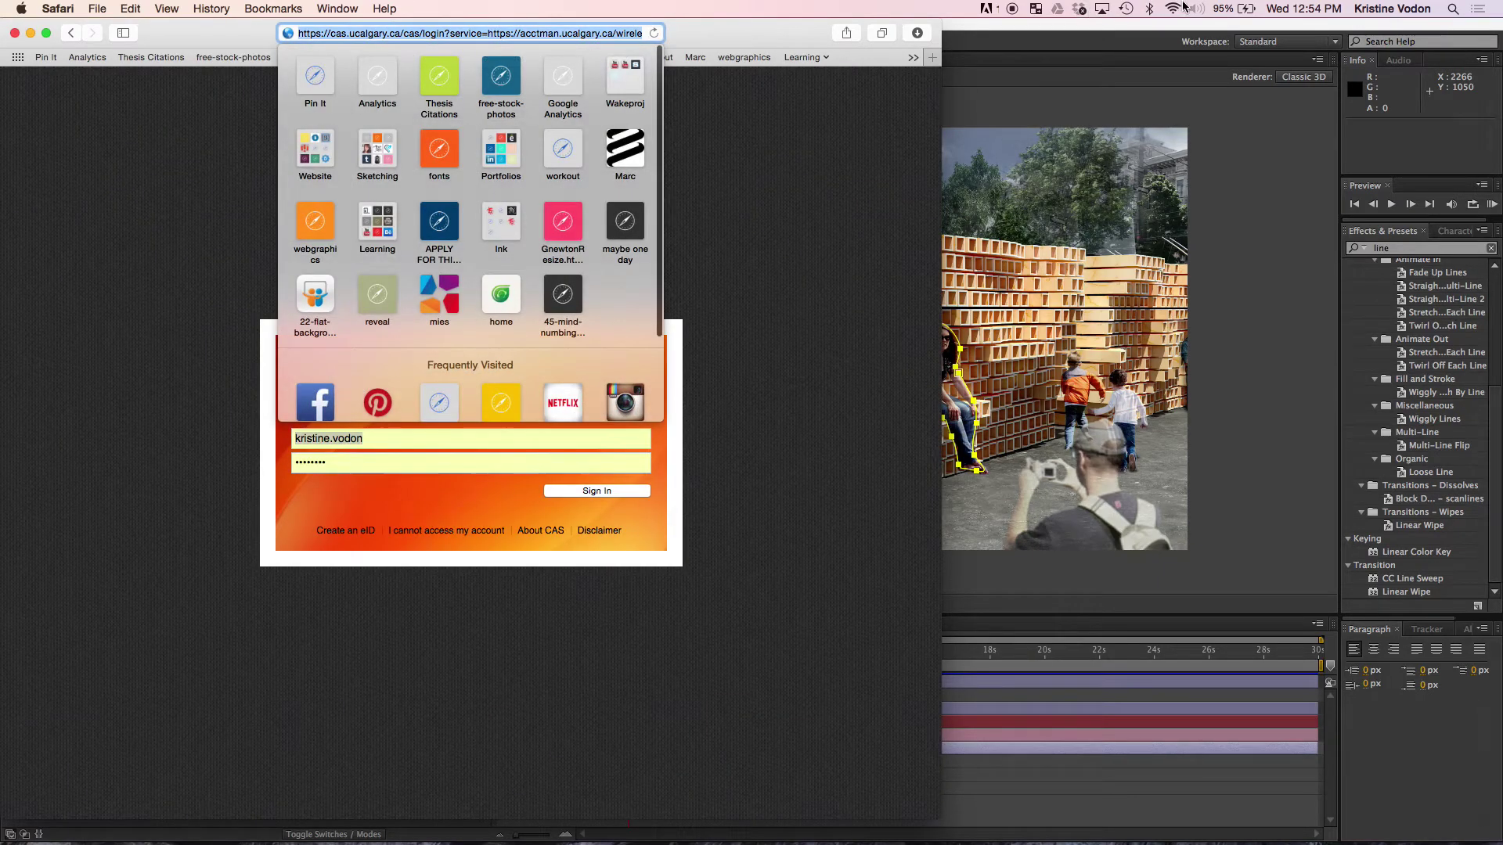
{"action": "left_click", "coordinate": [1172, 9]}
{"action": "left_click", "coordinate": [1210, 81]}
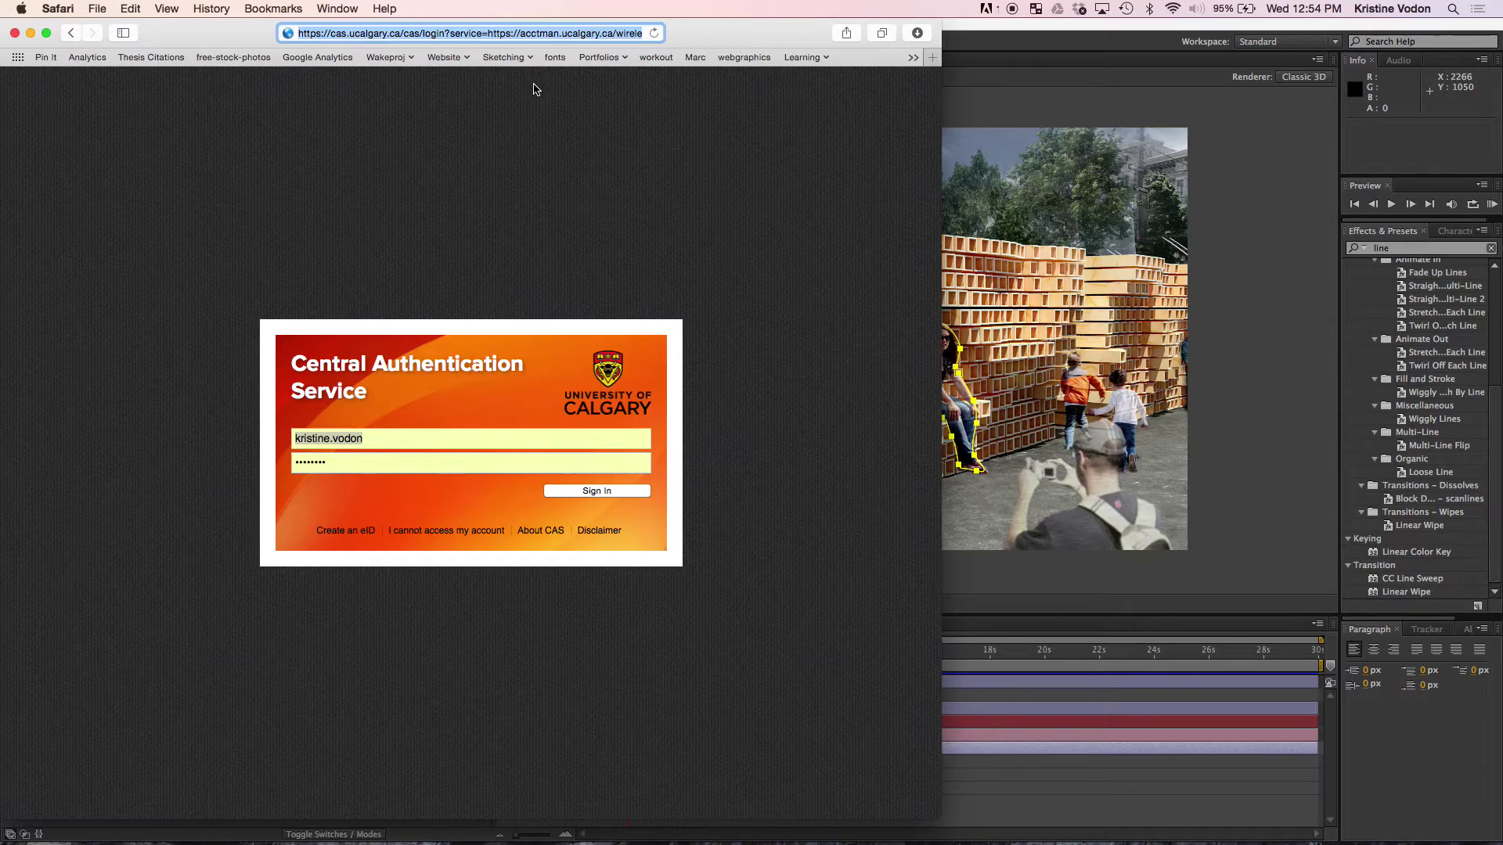
{"action": "type", "text": "Trace line A"}
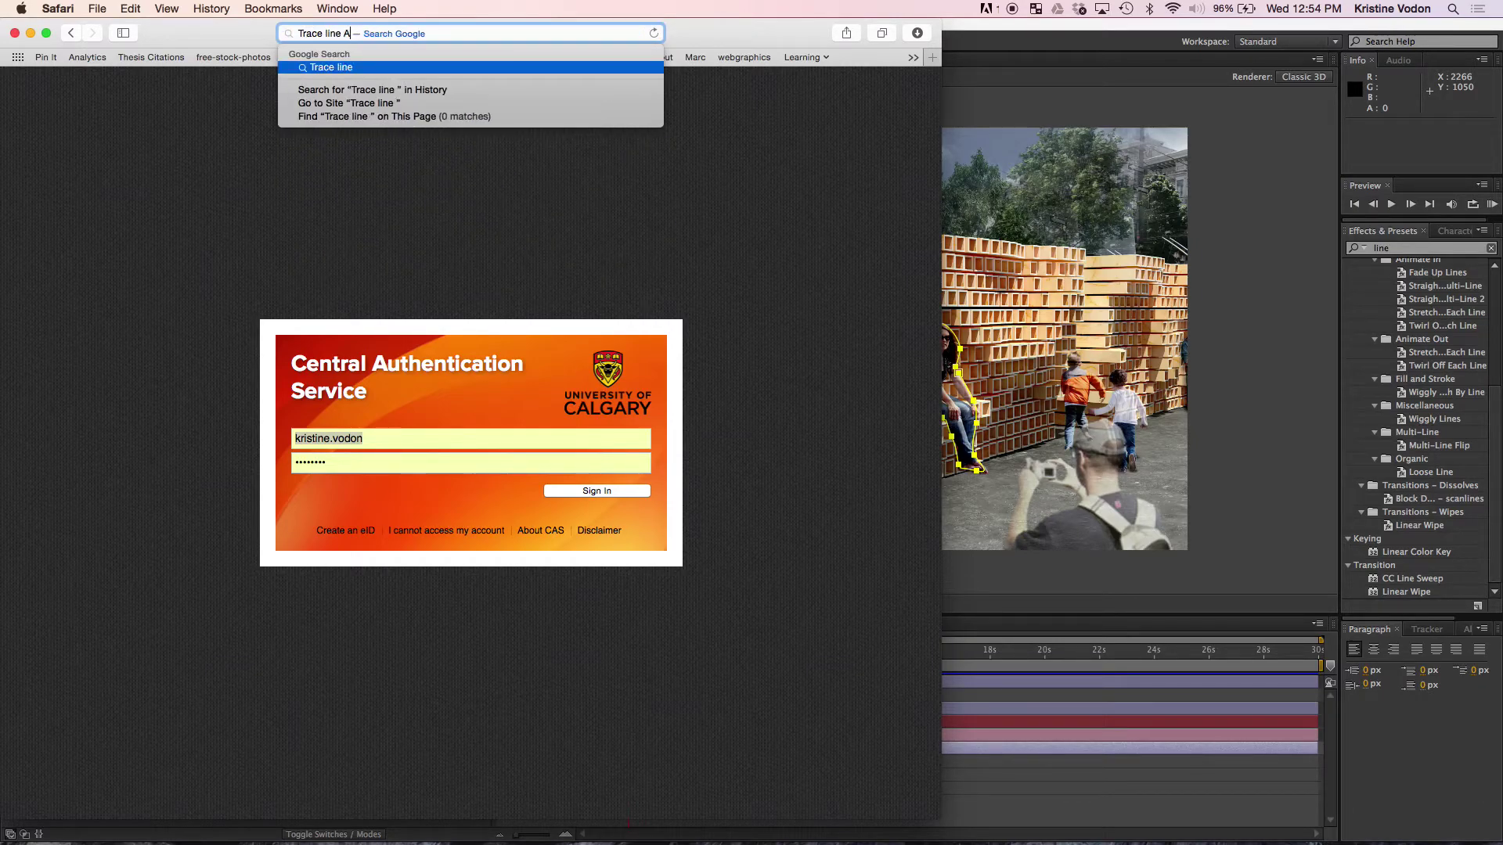
{"action": "key", "text": "Escape"}
{"action": "key", "text": "Escape"}
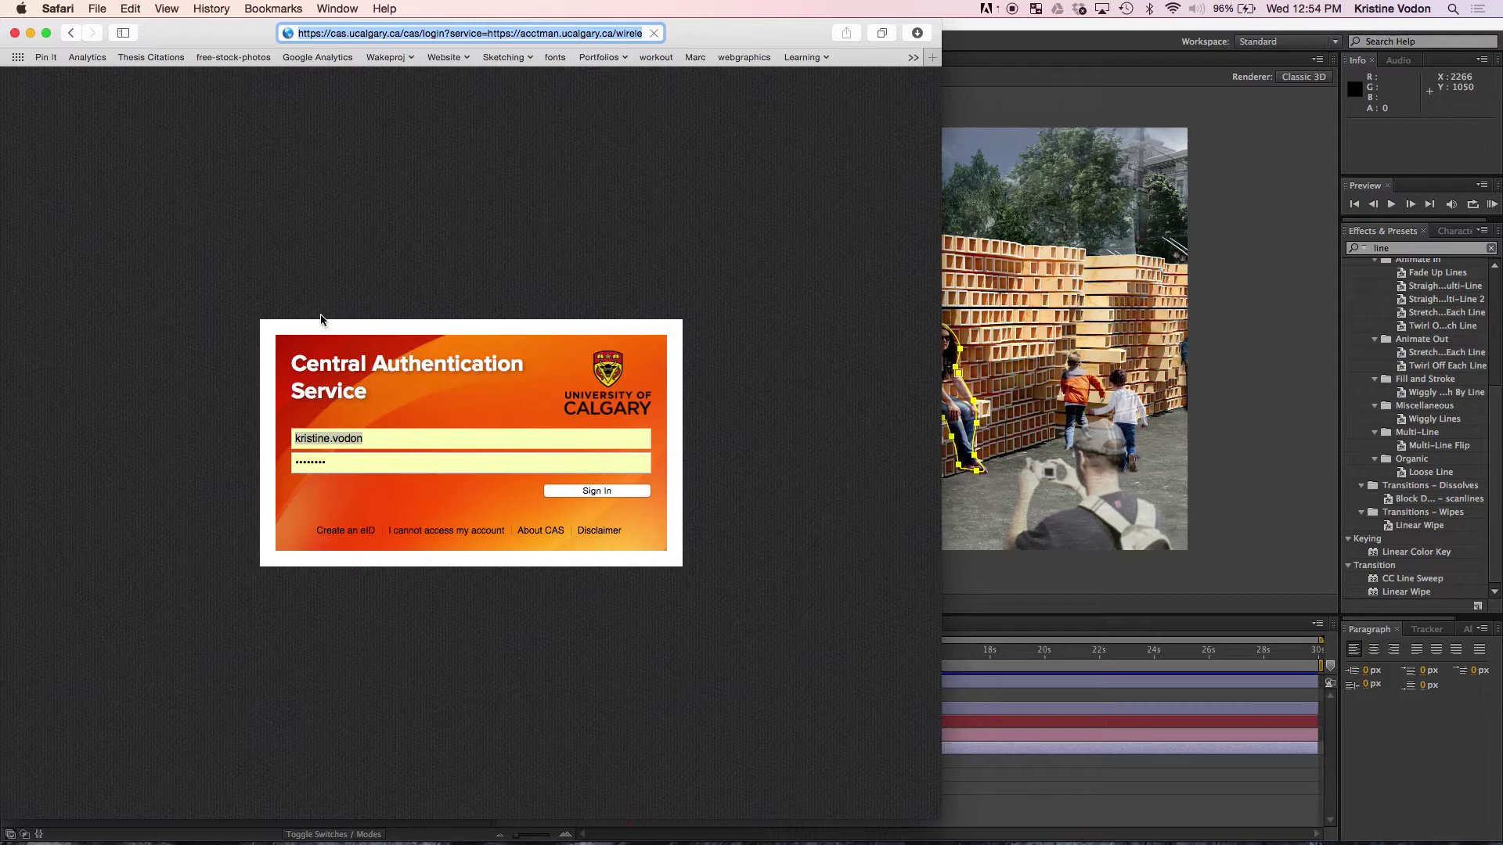
Sign in to the University of Calgary Central Authentication Service with the prefilled credentials and close its pop-up window.
{"action": "left_click", "coordinate": [584, 492]}
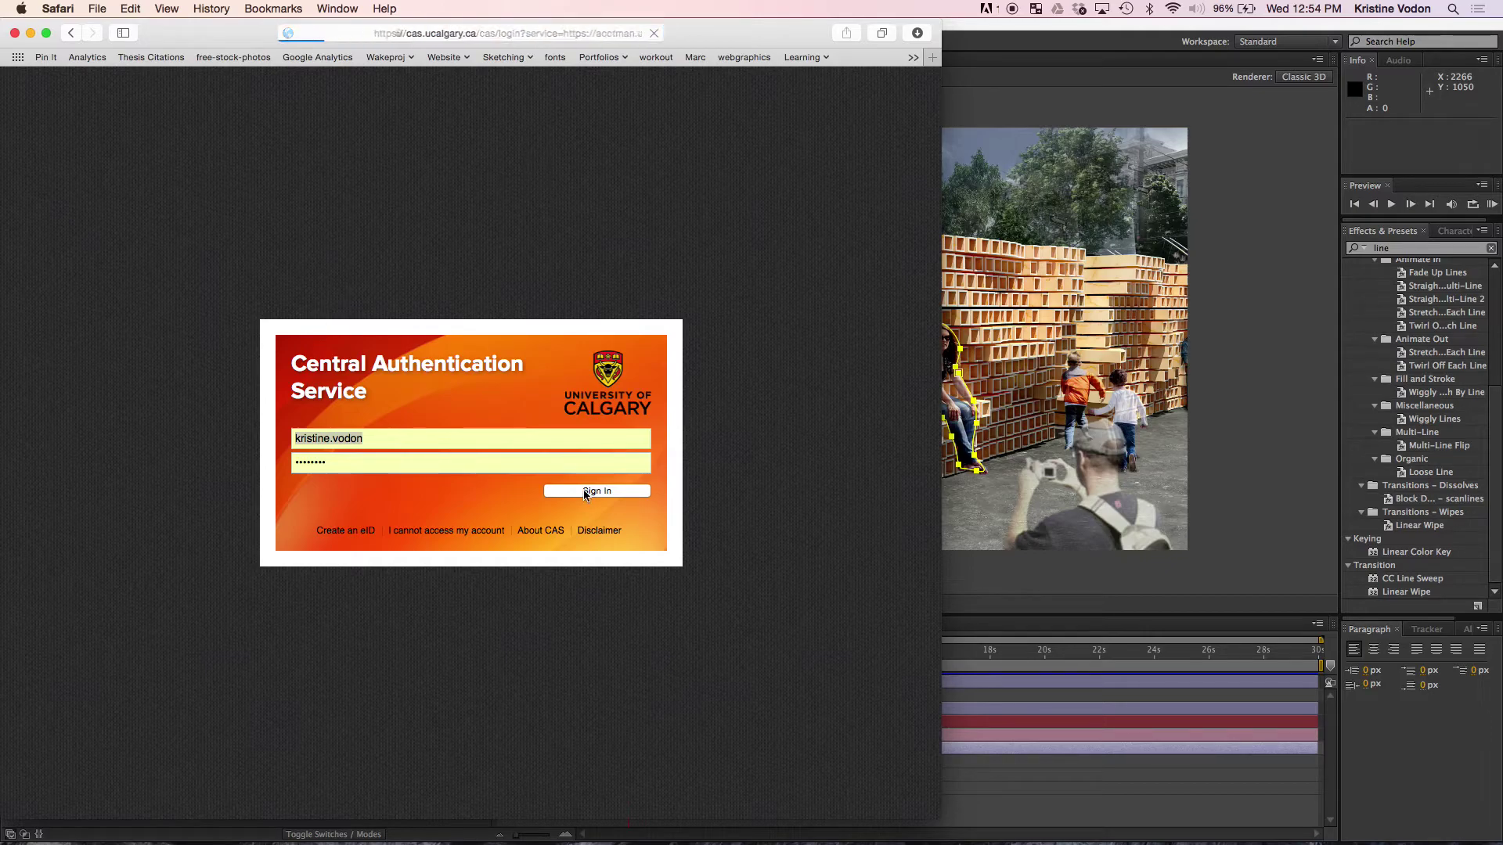
{"action": "left_click", "coordinate": [525, 35]}
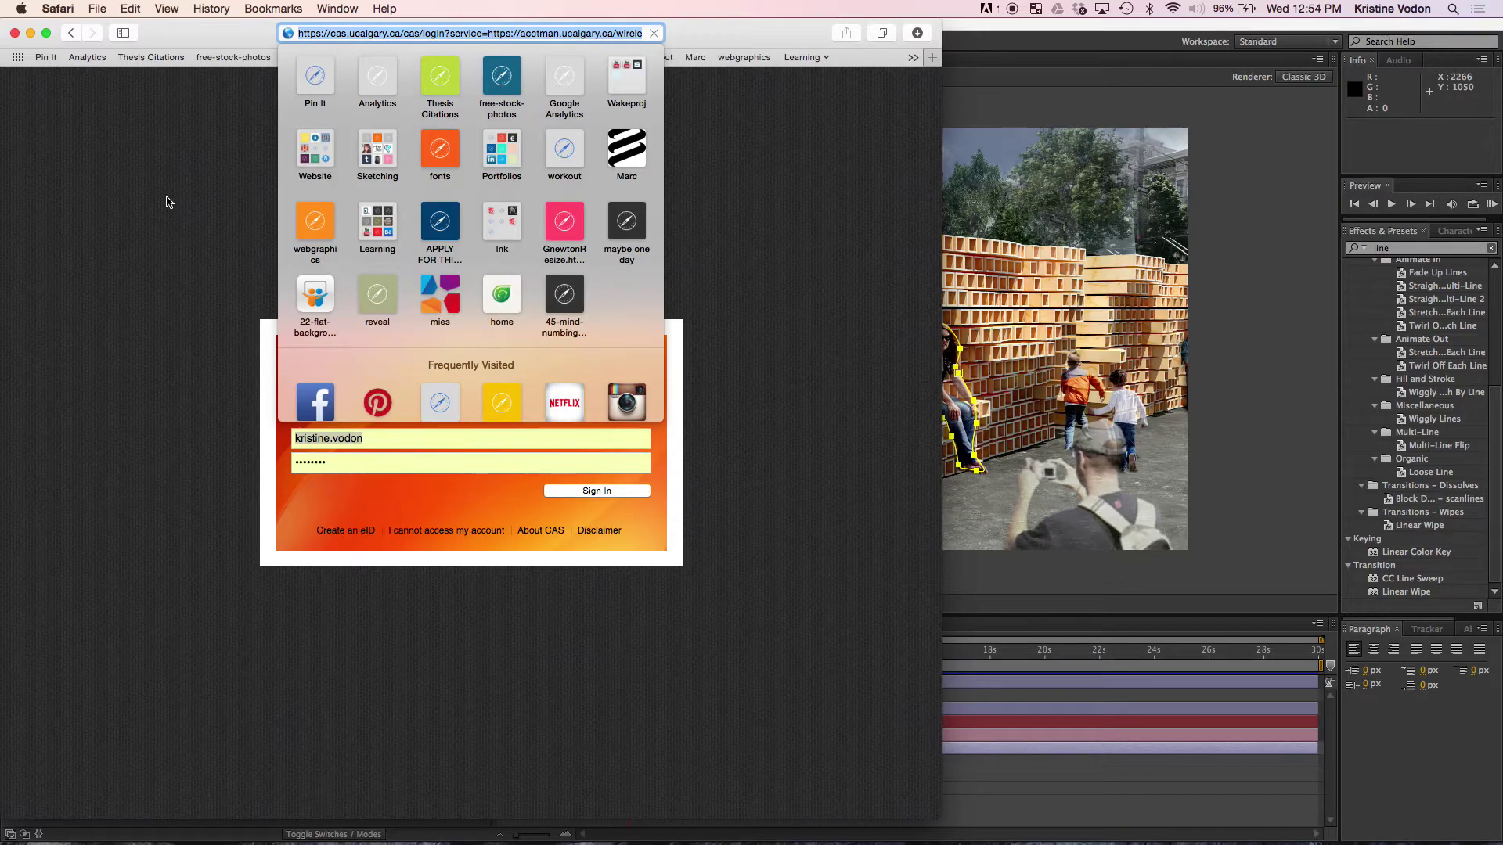
{"action": "left_click", "coordinate": [193, 276]}
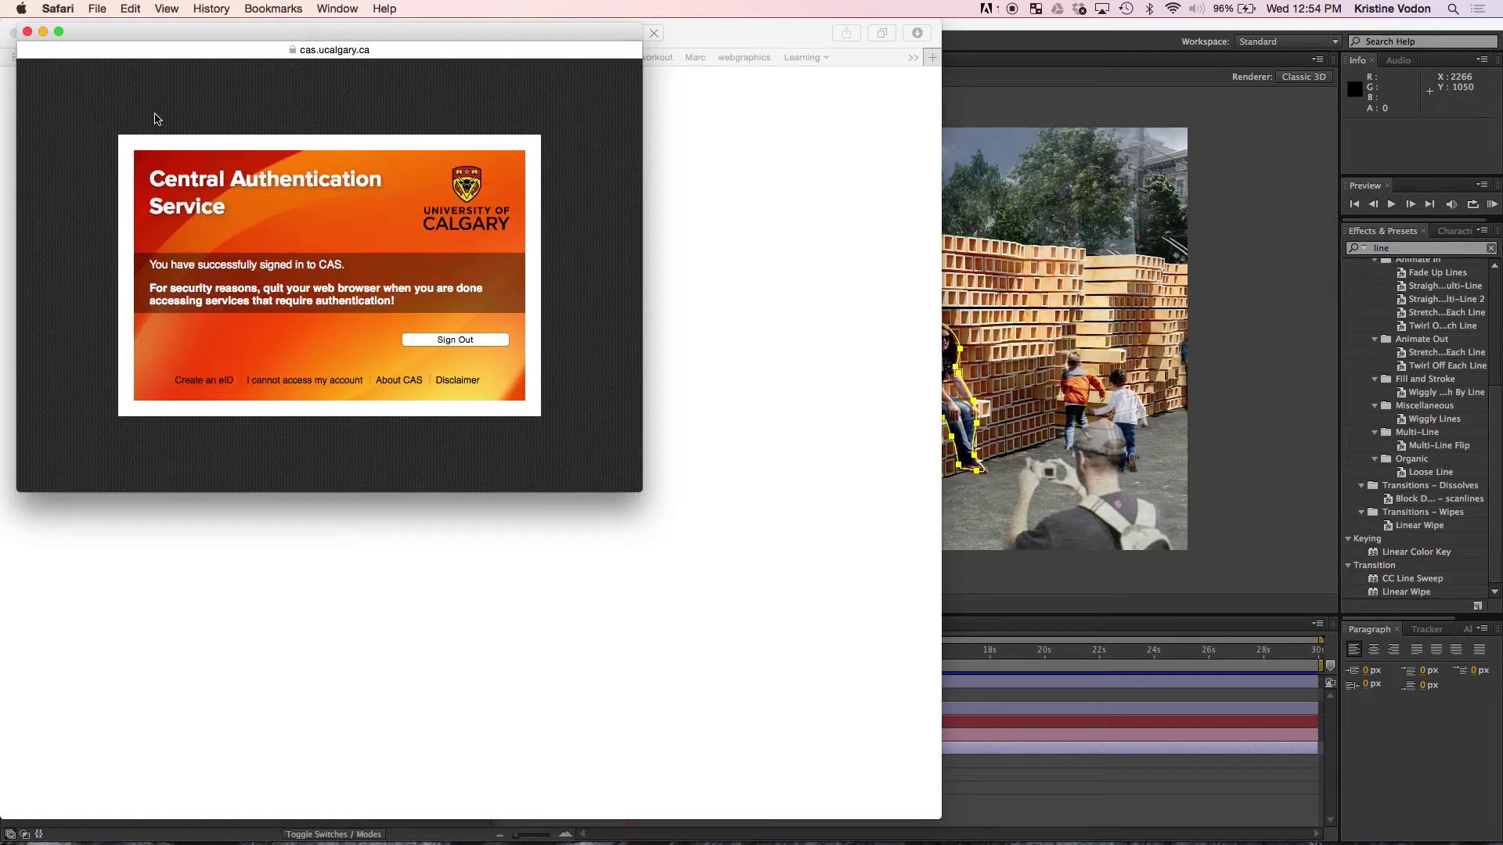
{"action": "left_click", "coordinate": [27, 31]}
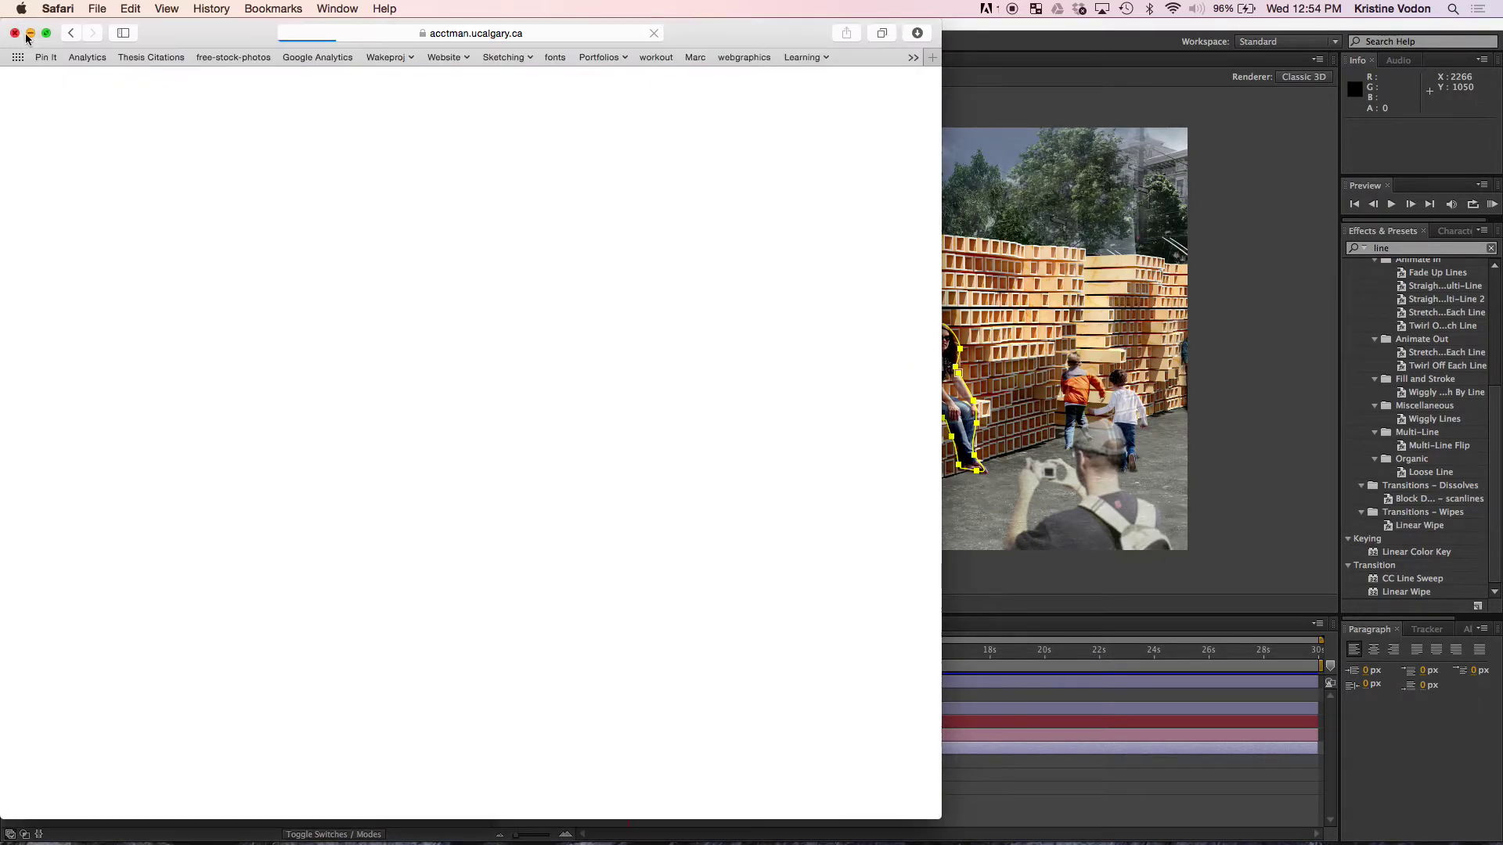
Search the web for "Trace line AE" and look through the results for line-tracing techniques.
{"action": "left_click", "coordinate": [425, 33]}
{"action": "type", "text": "Tra"}
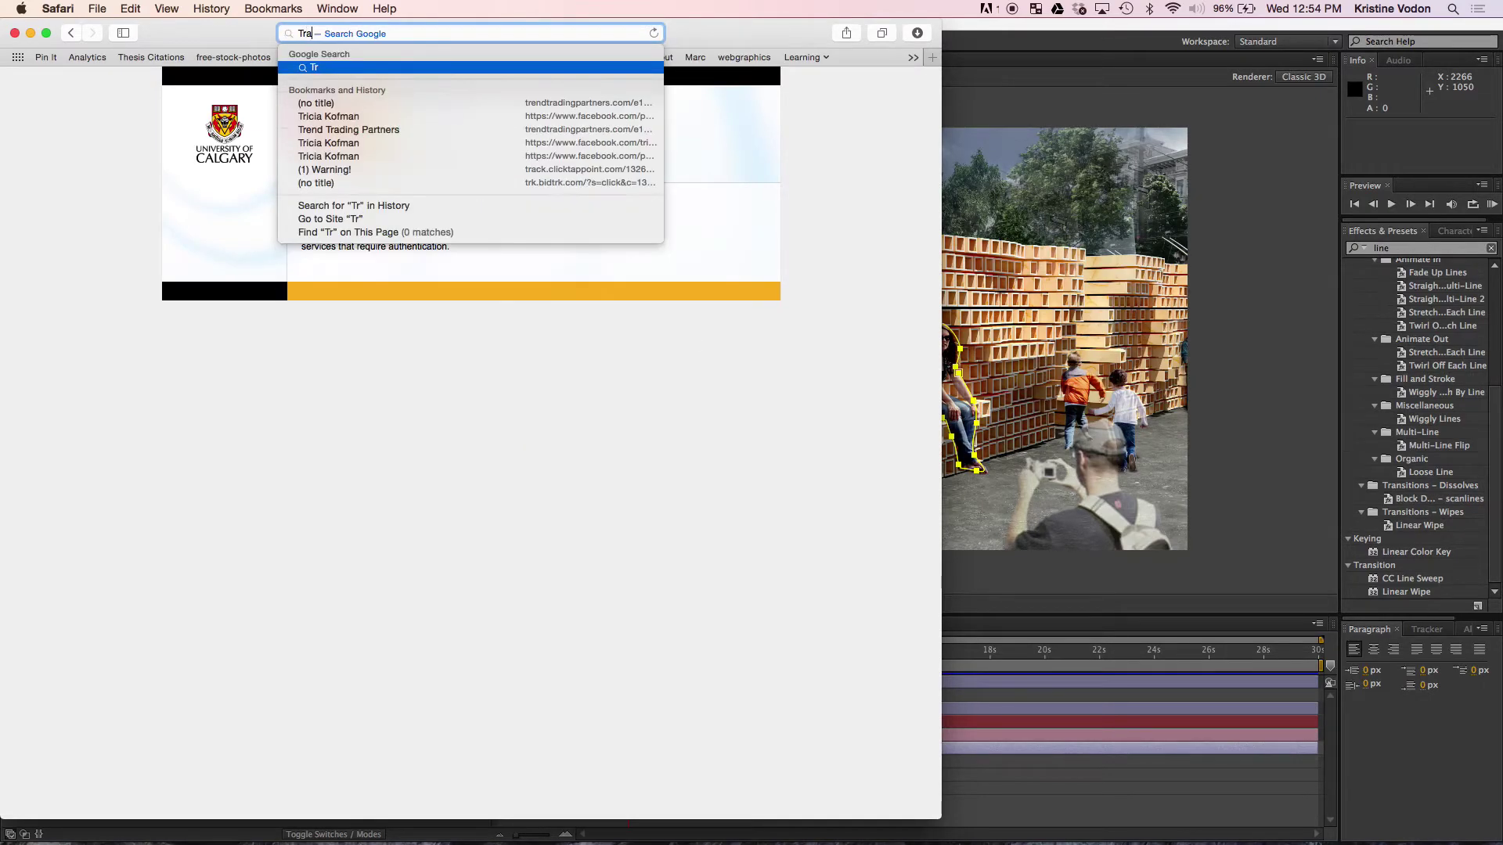
{"action": "type", "text": "ce line AE"}
{"action": "key", "text": "Return"}
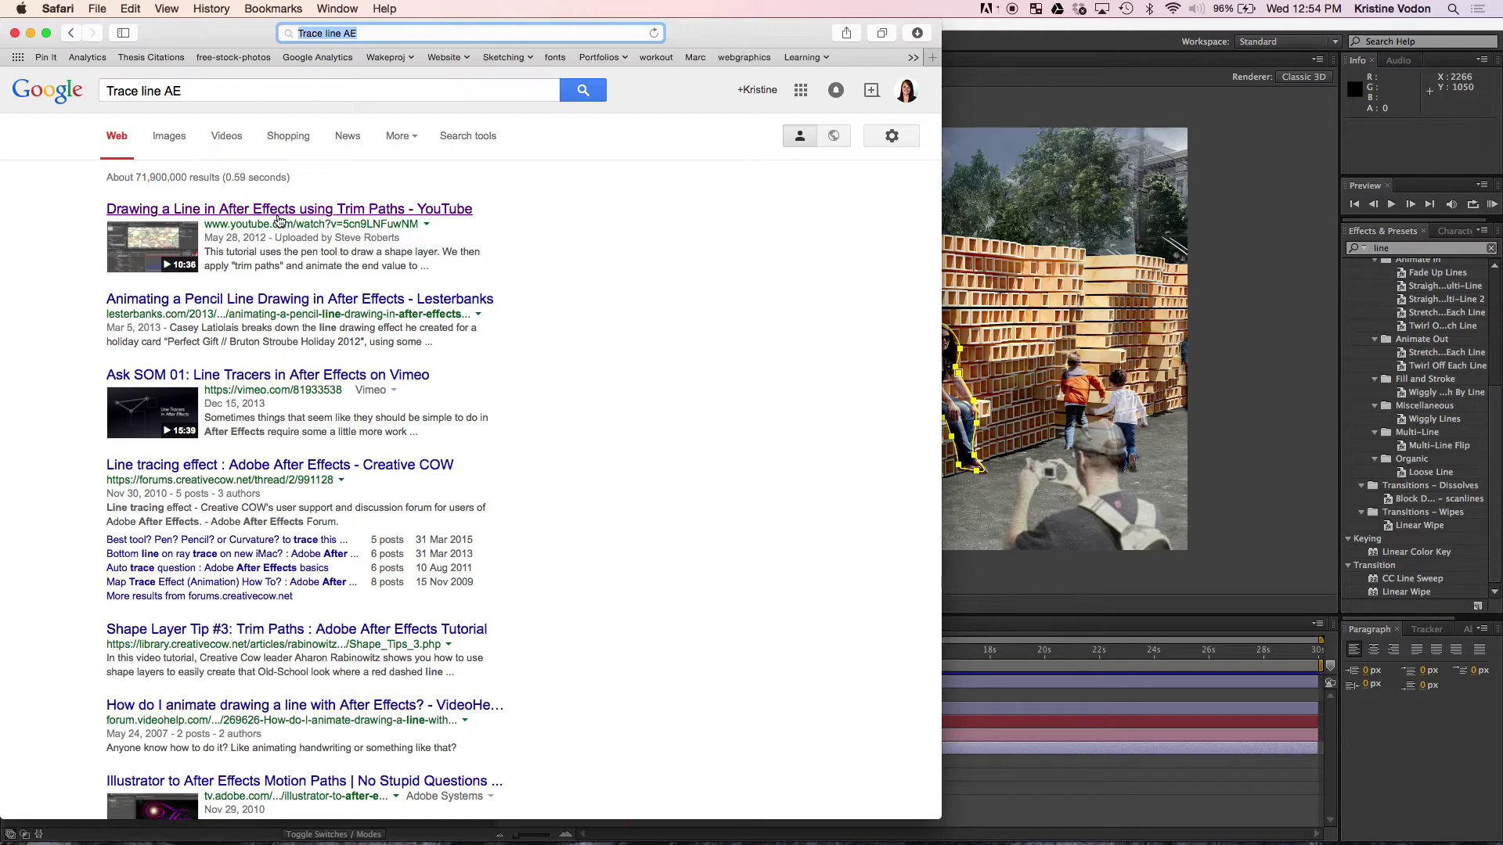
{"action": "scroll", "coordinate": [311, 327], "scroll_direction": "down", "scroll_amount": 8}
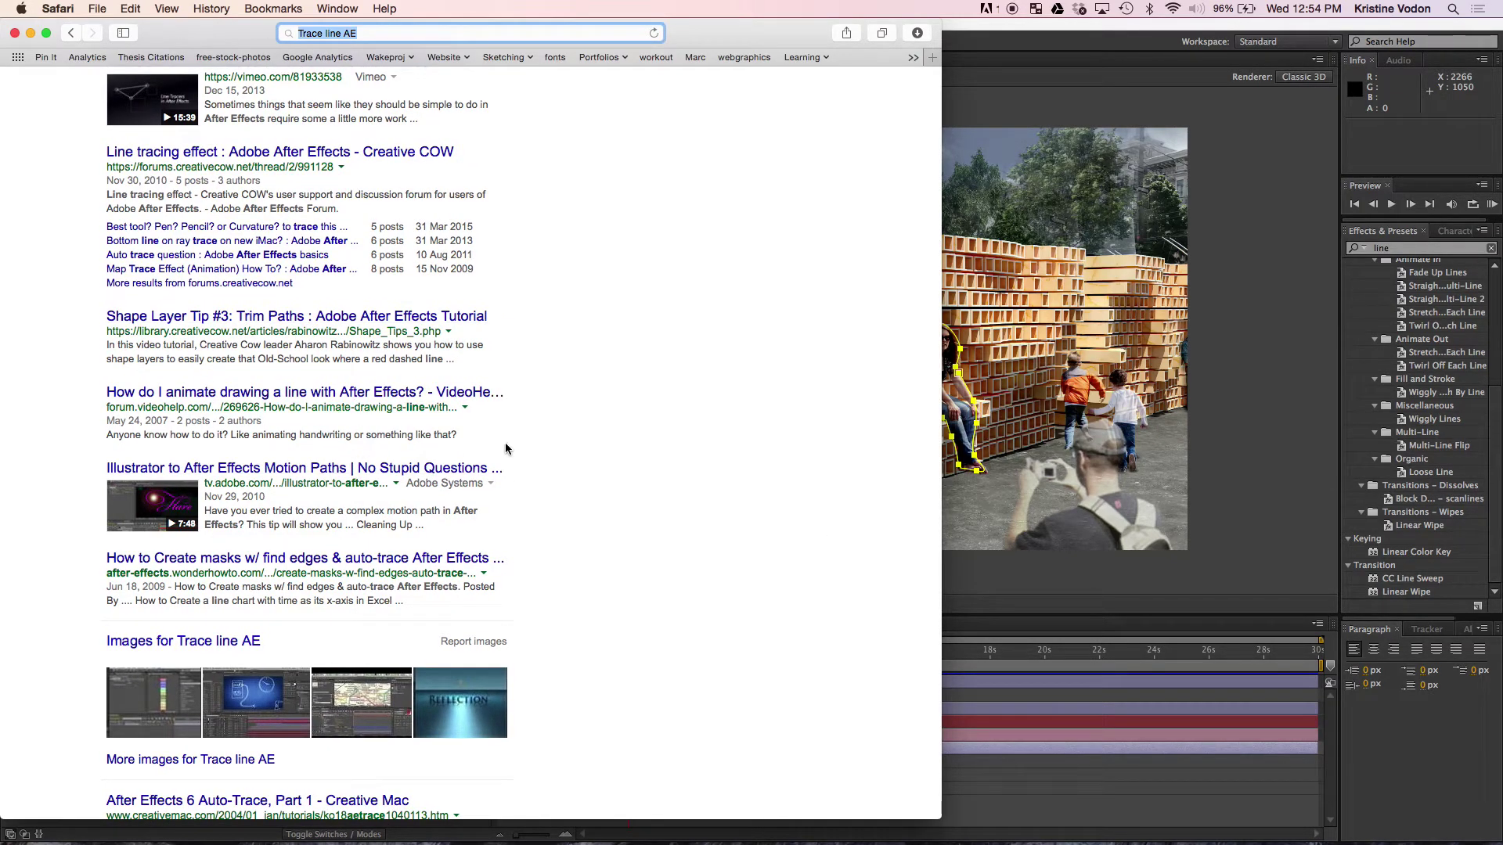
{"action": "scroll", "coordinate": [536, 455], "scroll_direction": "down", "scroll_amount": 6}
{"action": "scroll", "coordinate": [472, 532], "scroll_direction": "up", "scroll_amount": 14}
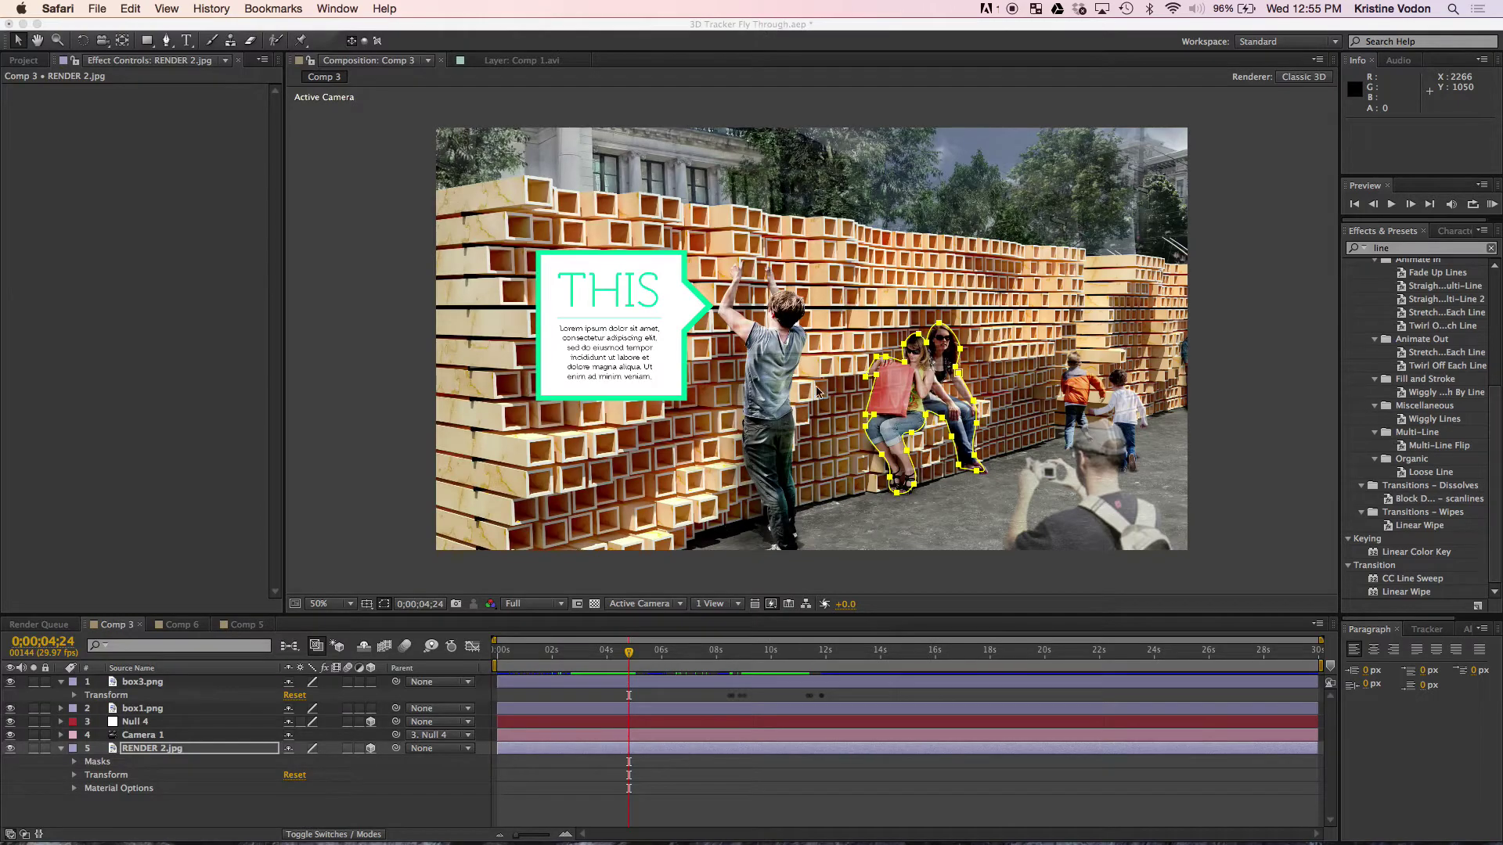
Close the Safari window, search the effects and presets in After Effects for "trace", and clear the search.
{"action": "left_click", "coordinate": [15, 33]}
{"action": "left_click", "coordinate": [1418, 249]}
{"action": "type", "text": "tra"}
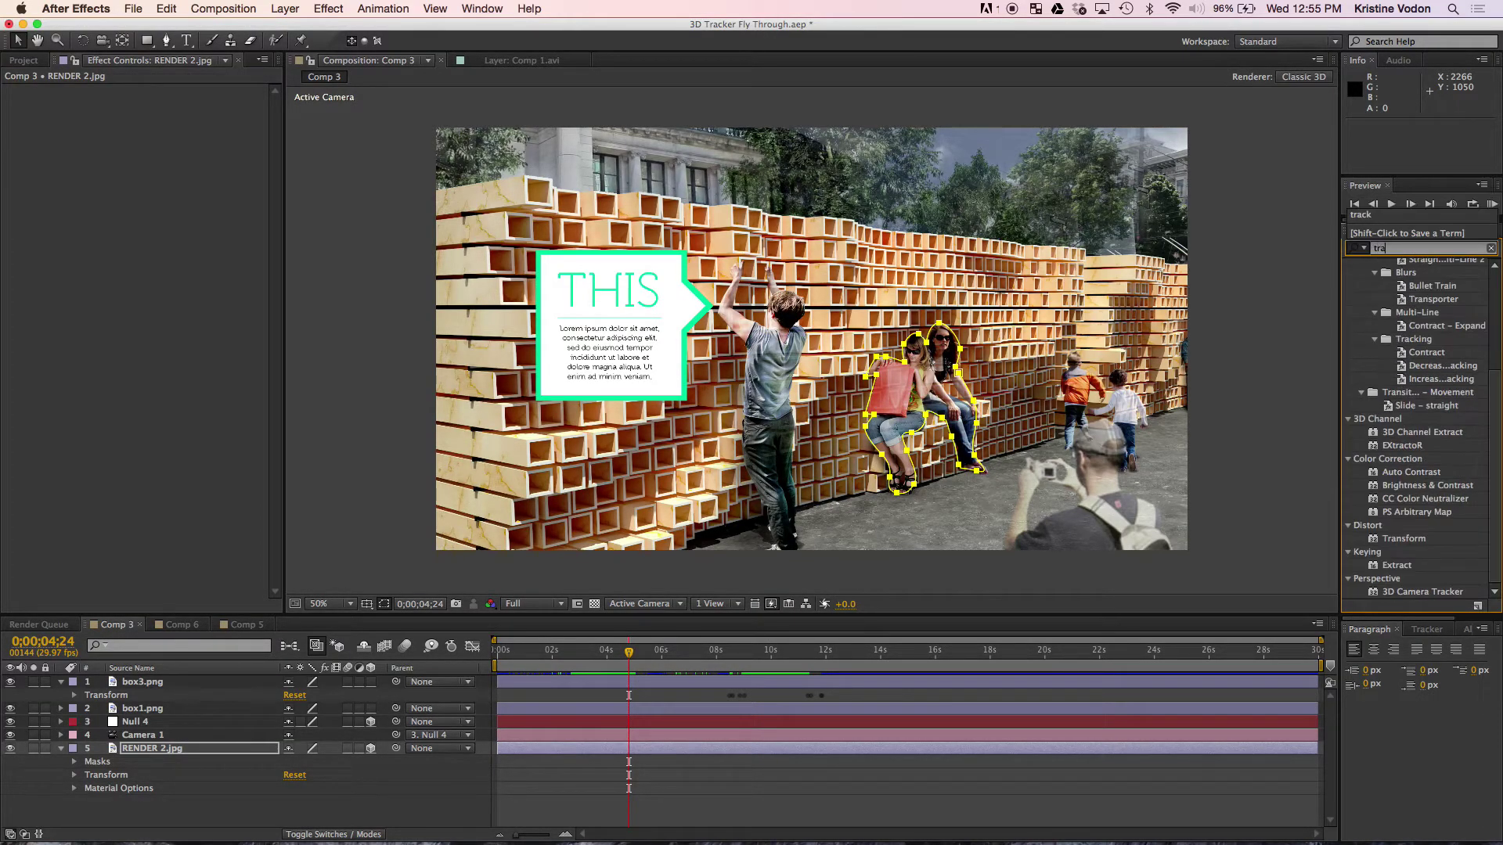
{"action": "type", "text": "c"}
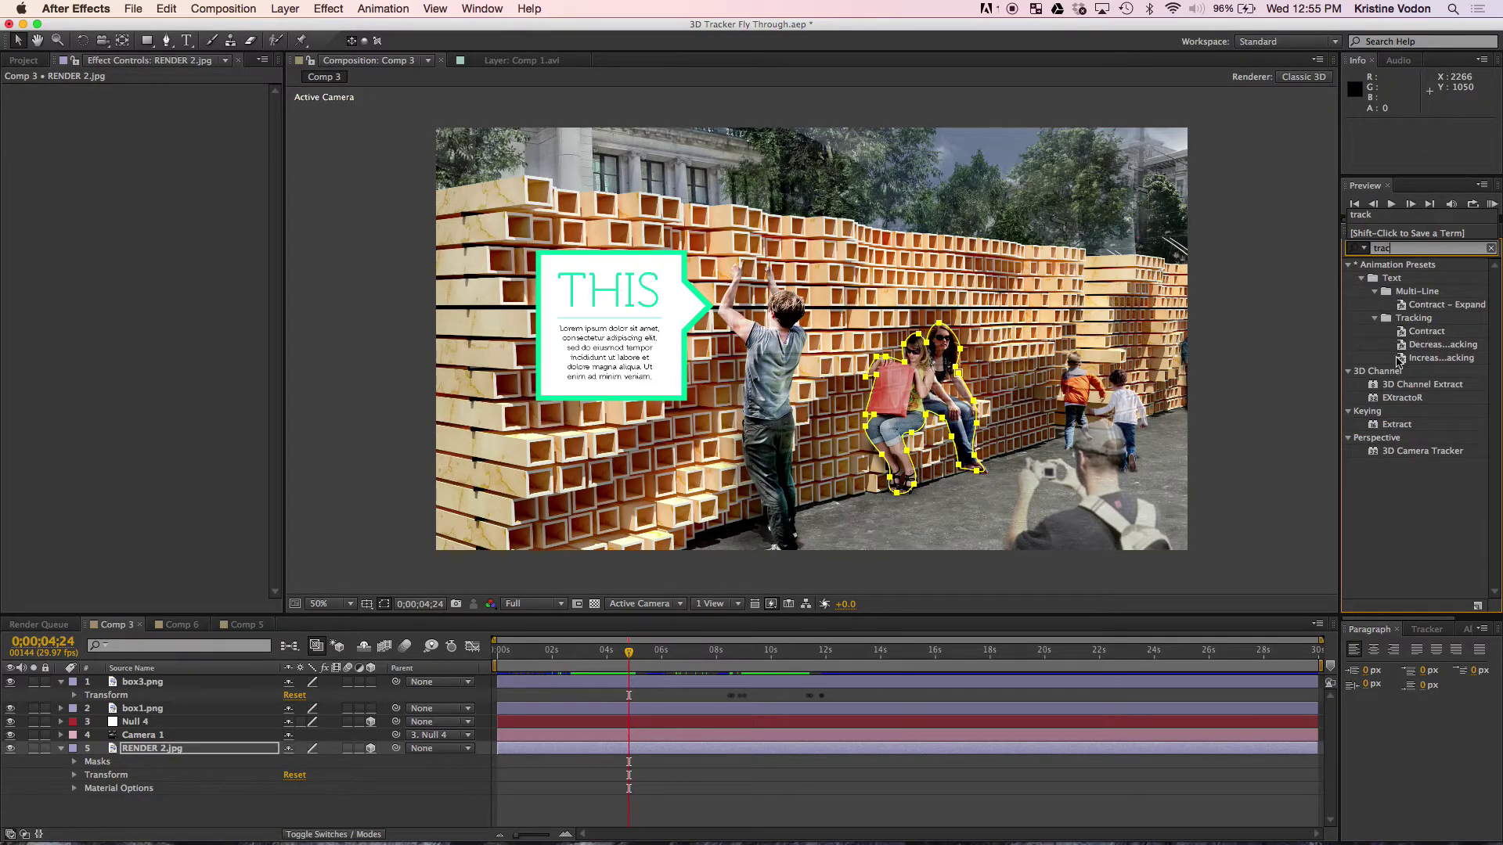
{"action": "type", "text": "e"}
{"action": "key", "text": "BackSpace"}
{"action": "key", "text": "BackSpace"}
{"action": "key", "text": "BackSpace"}
{"action": "key", "text": "BackSpace"}
{"action": "key", "text": "BackSpace"}
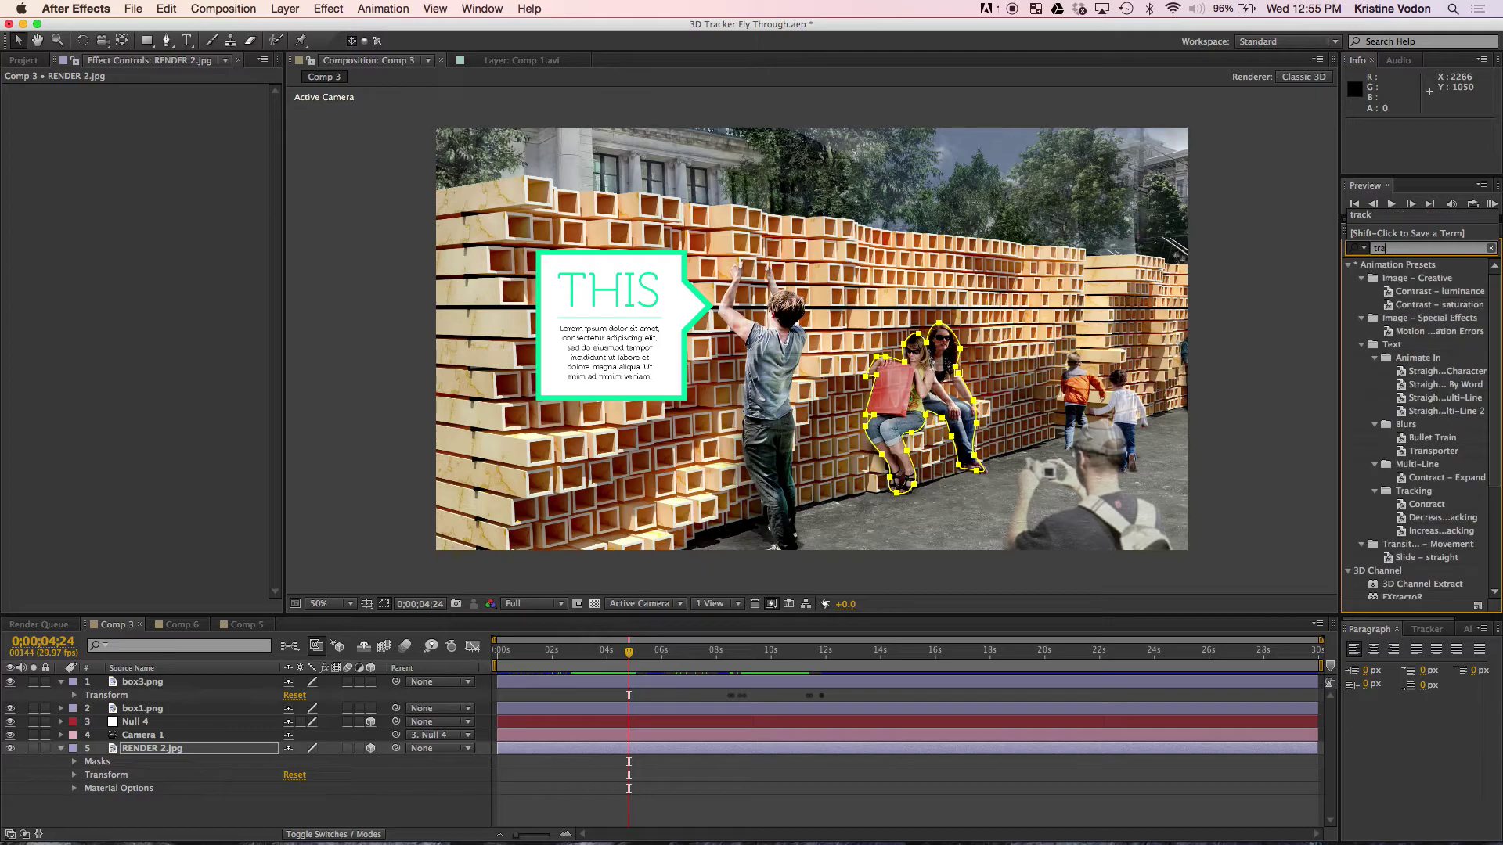
Search the effects and presets for "foll", clear the search, and look through the Stylize effects.
{"action": "type", "text": "foll"}
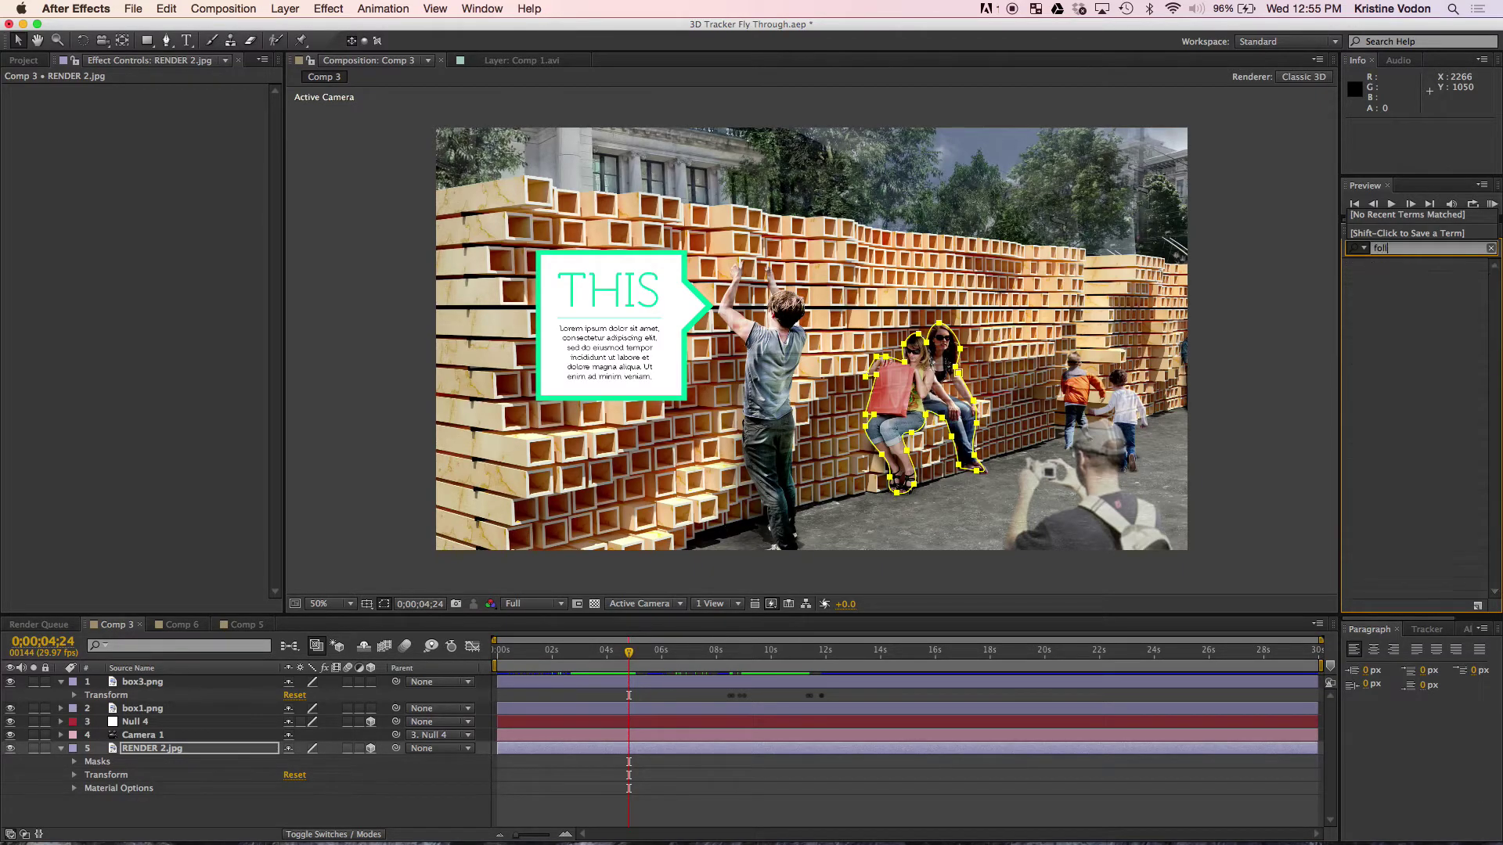
{"action": "key", "text": "BackSpace"}
{"action": "key", "text": "BackSpace"}
{"action": "key", "text": "BackSpace"}
{"action": "key", "text": "BackSpace"}
{"action": "key", "text": "BackSpace"}
{"action": "key", "text": "BackSpace"}
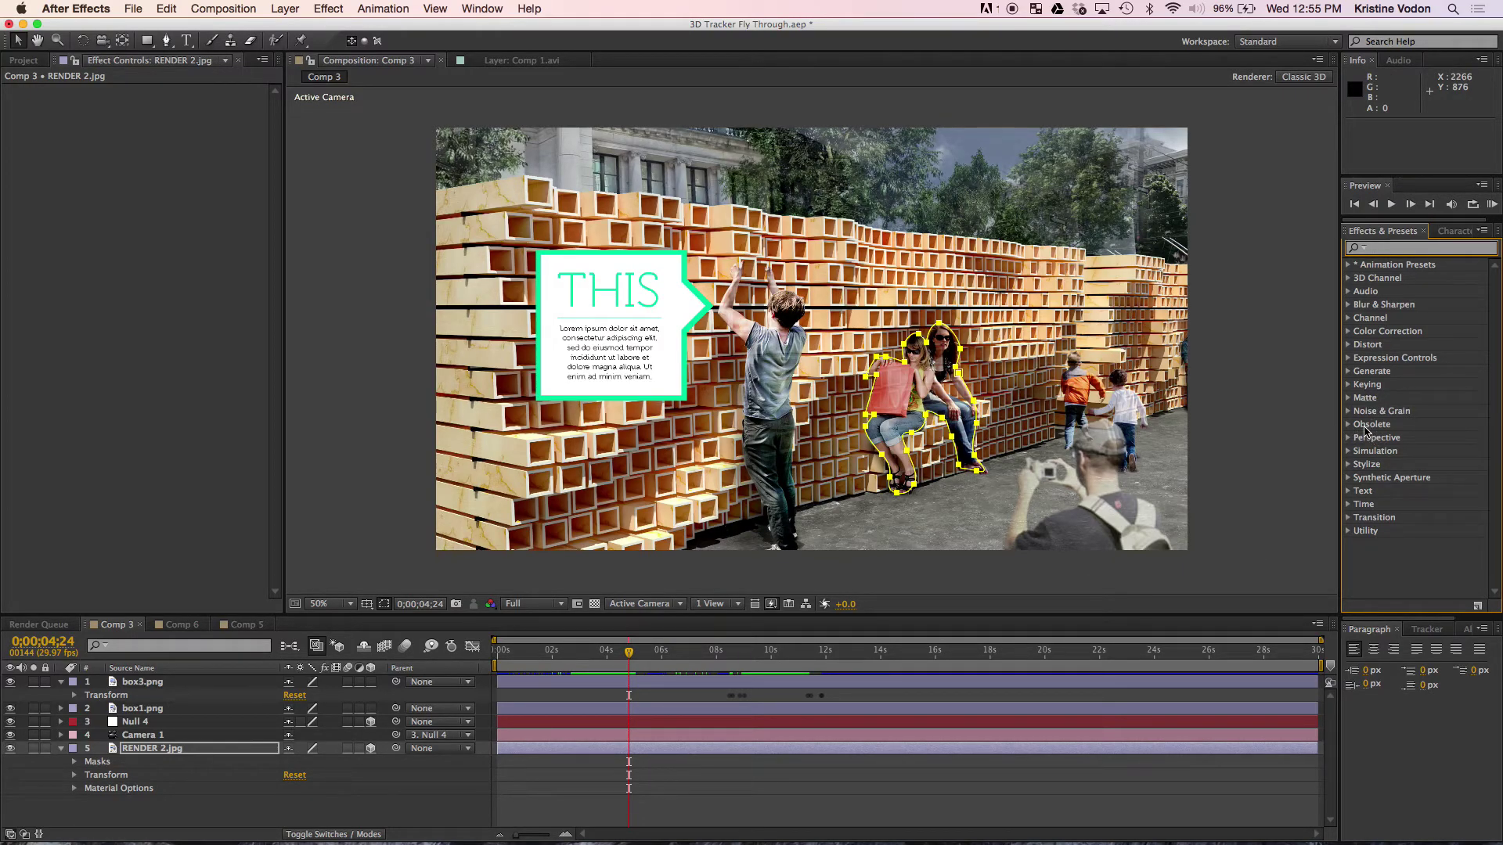
{"action": "left_click", "coordinate": [1349, 465]}
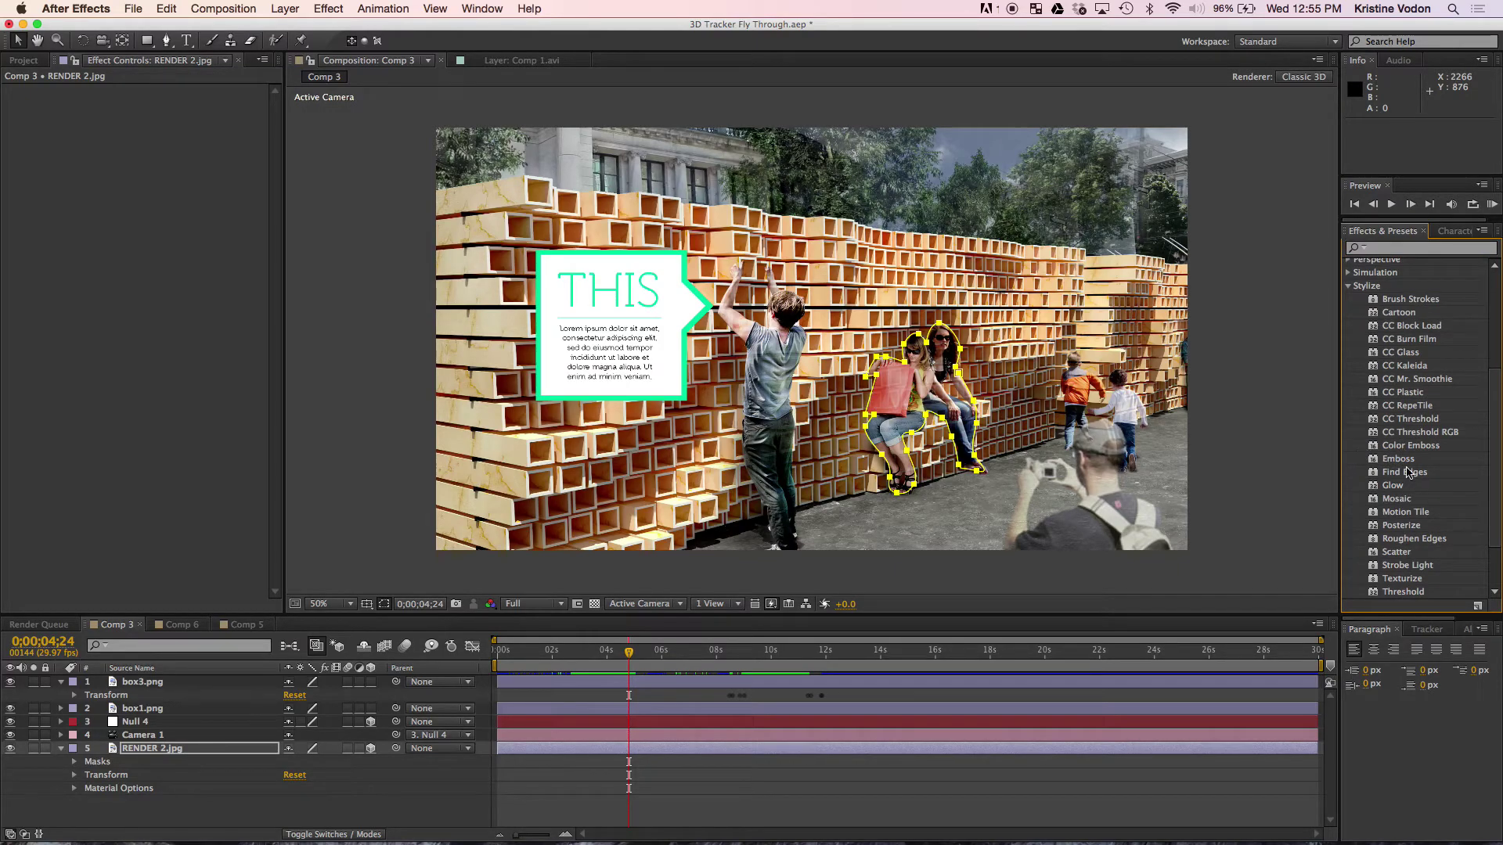
Switch to Safari, search the web for "AE trace line", and look through the video results.
{"action": "mouse_move", "coordinate": [1074, 842]}
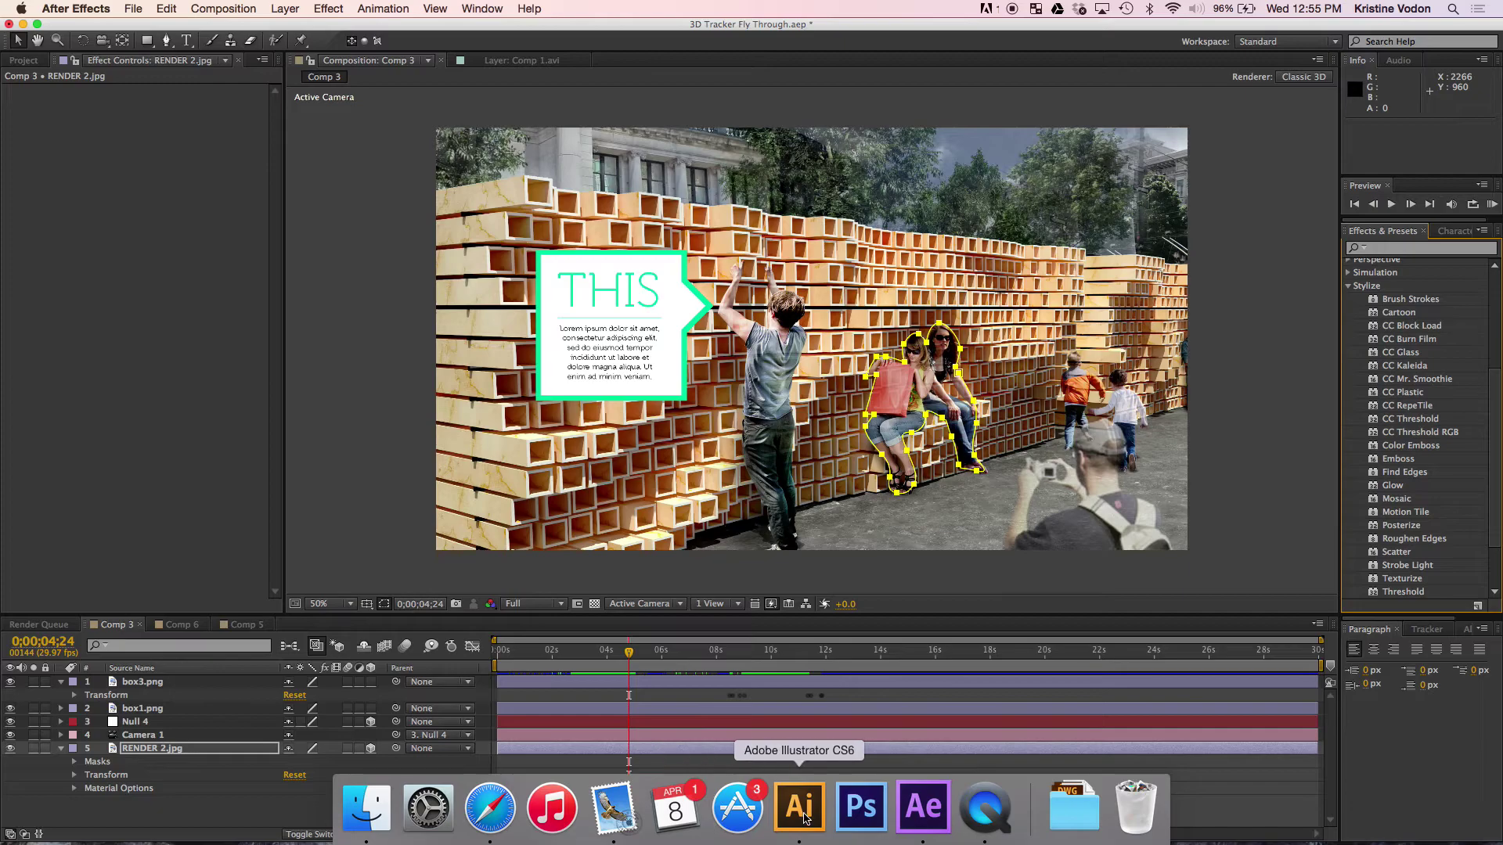
{"action": "left_click", "coordinate": [500, 820]}
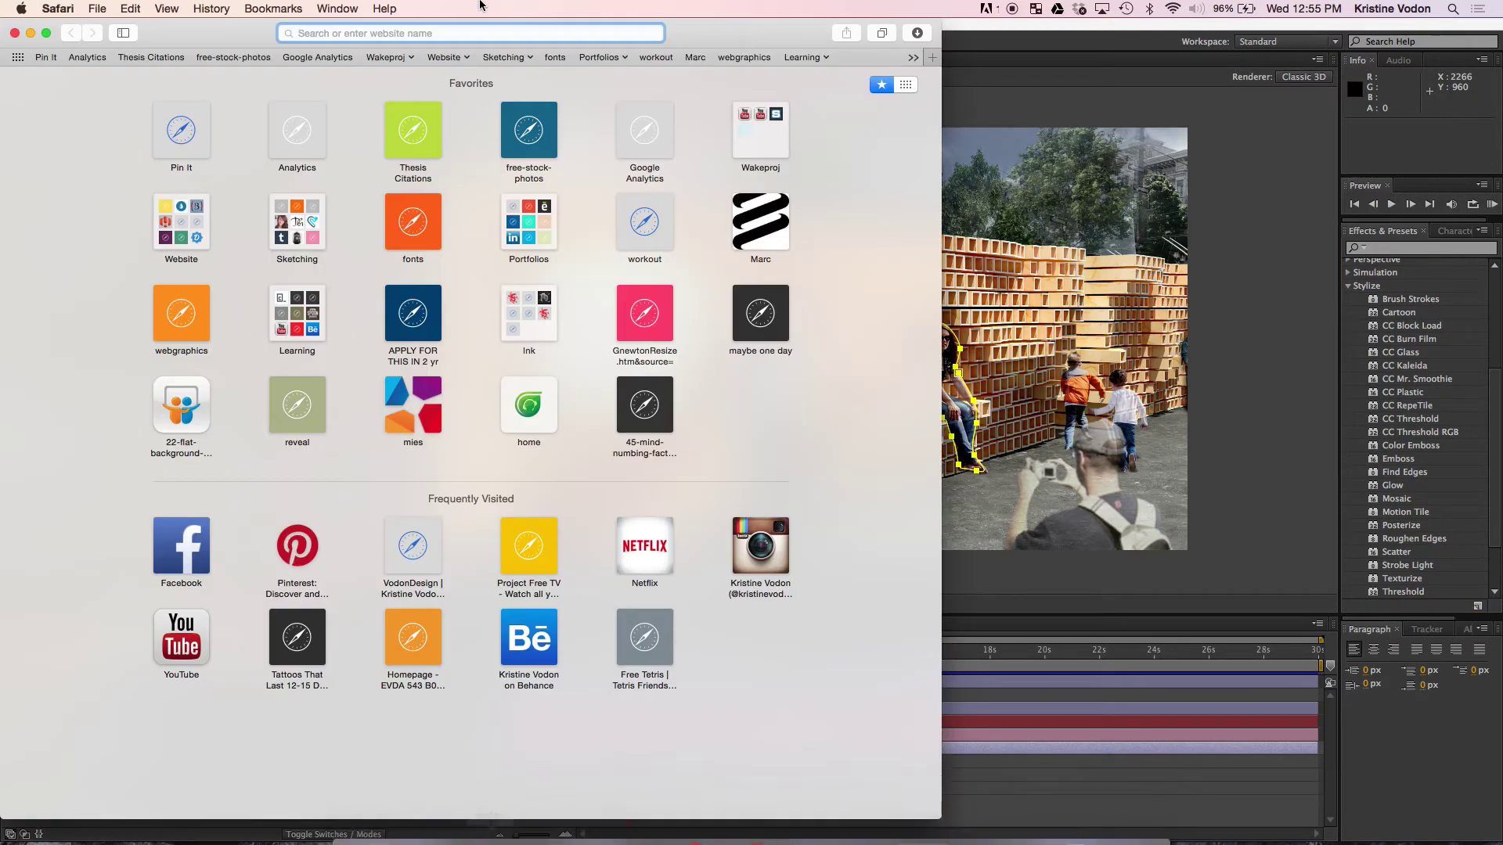
{"action": "type", "text": "AE trace line"}
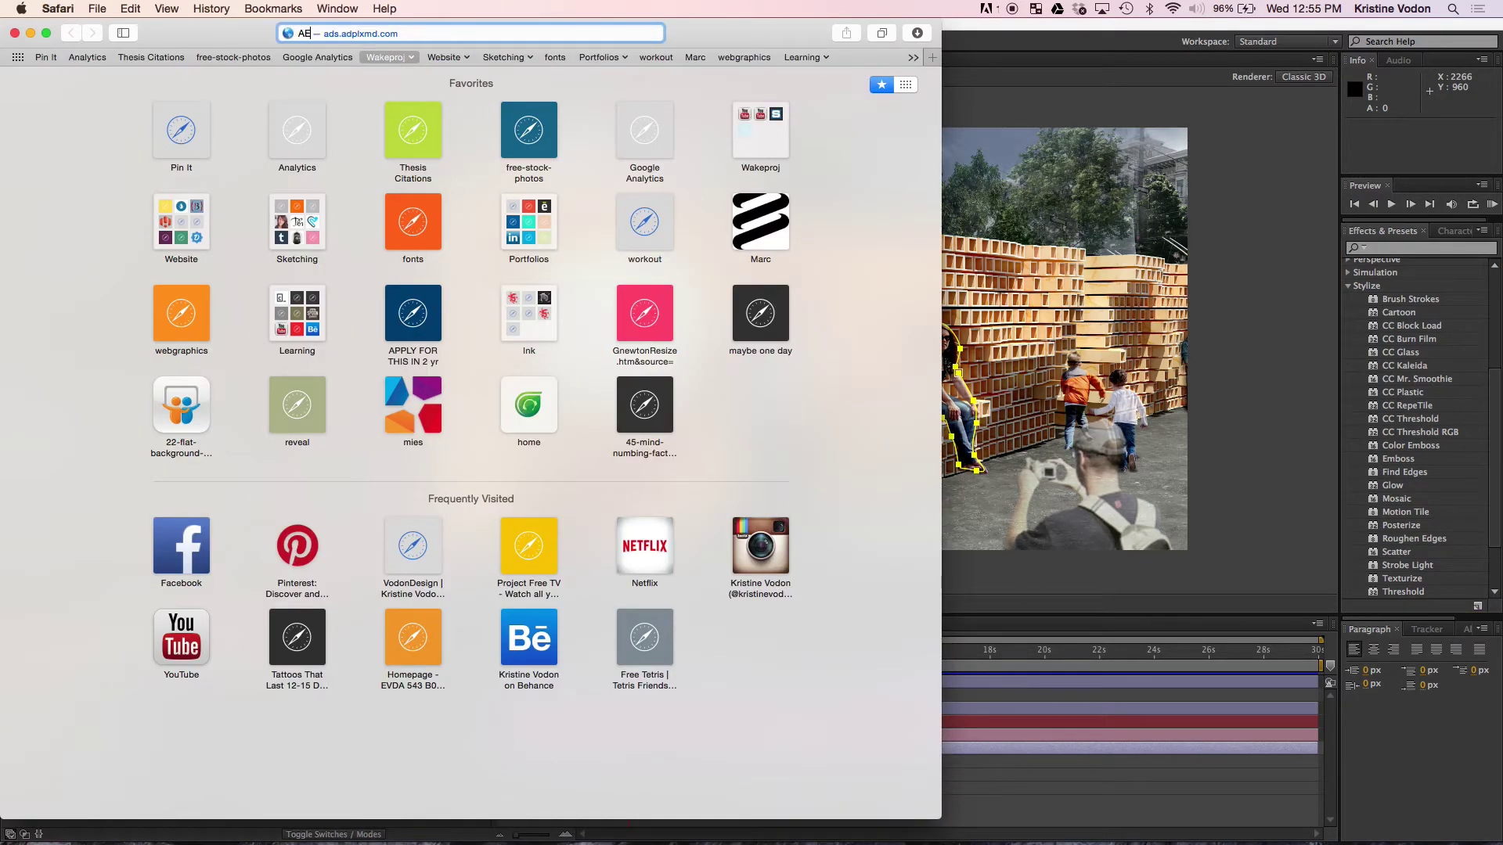
{"action": "key", "text": "Return"}
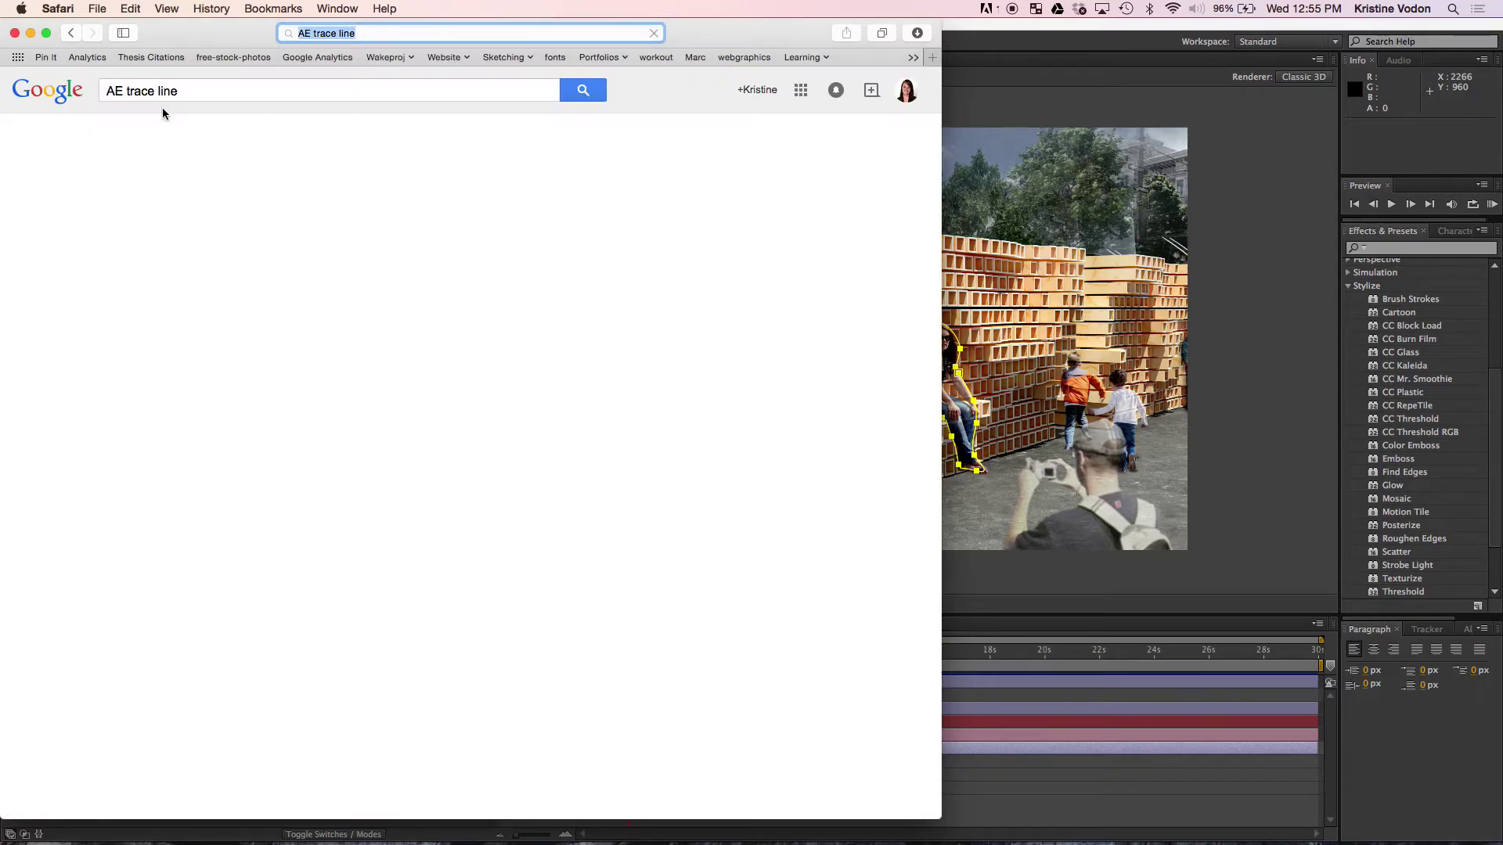
{"action": "left_click", "coordinate": [294, 137]}
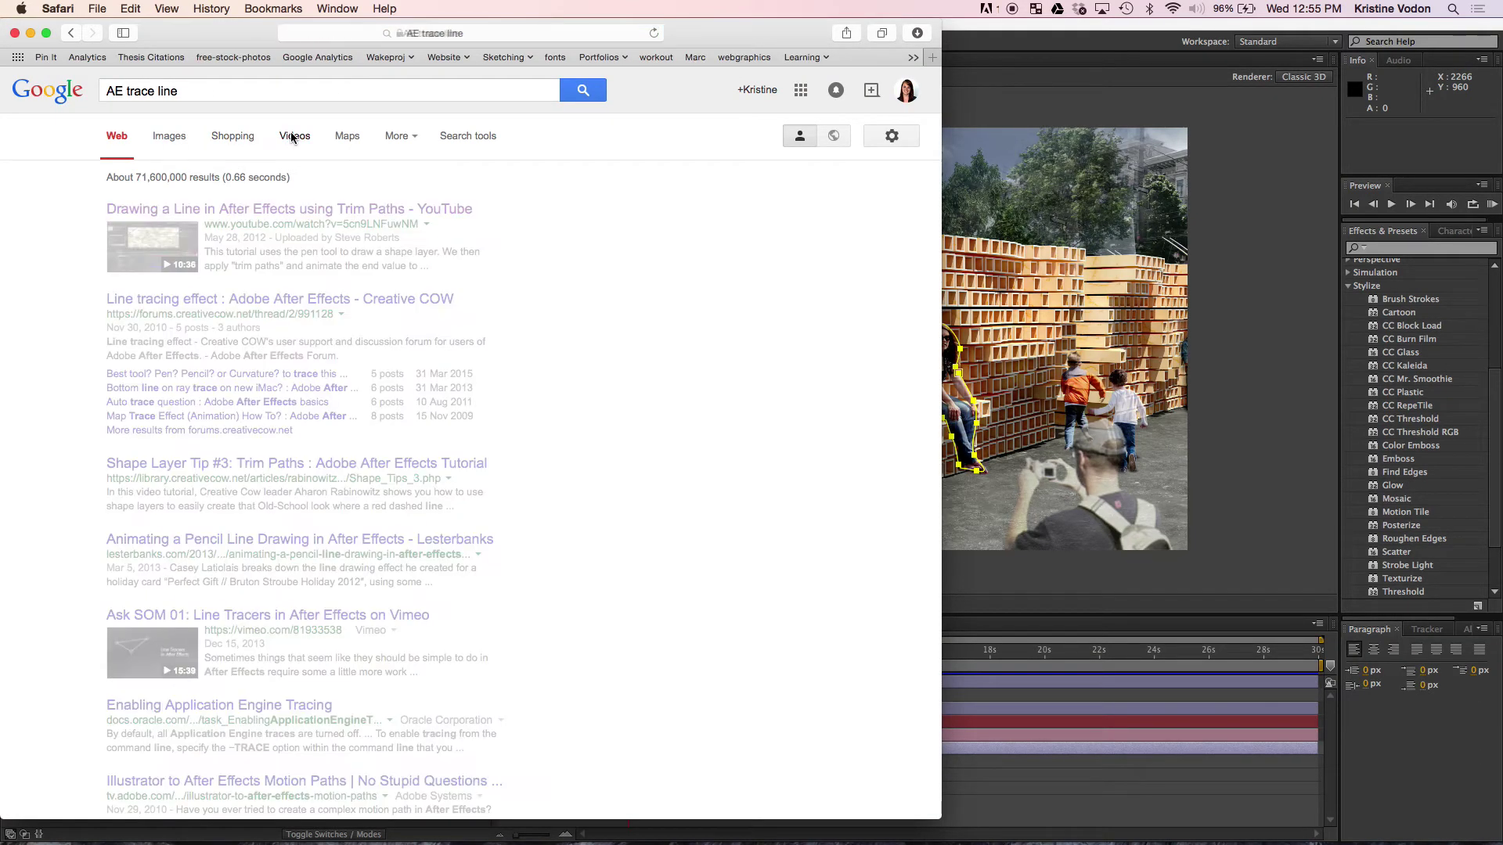
{"action": "scroll", "coordinate": [175, 448], "scroll_direction": "down", "scroll_amount": 10}
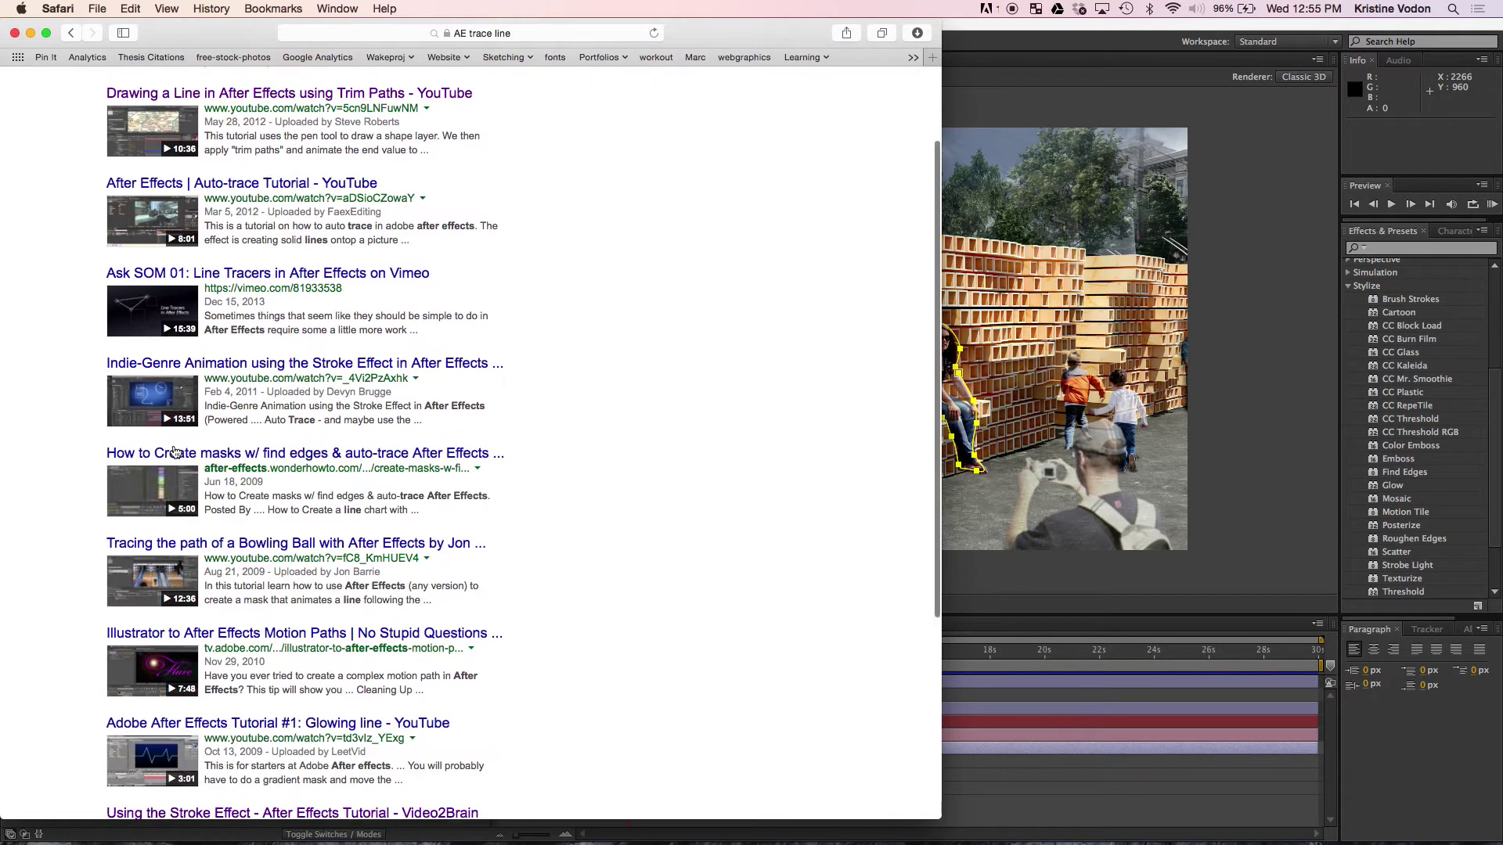
{"action": "scroll", "coordinate": [176, 452], "scroll_direction": "up", "scroll_amount": 5}
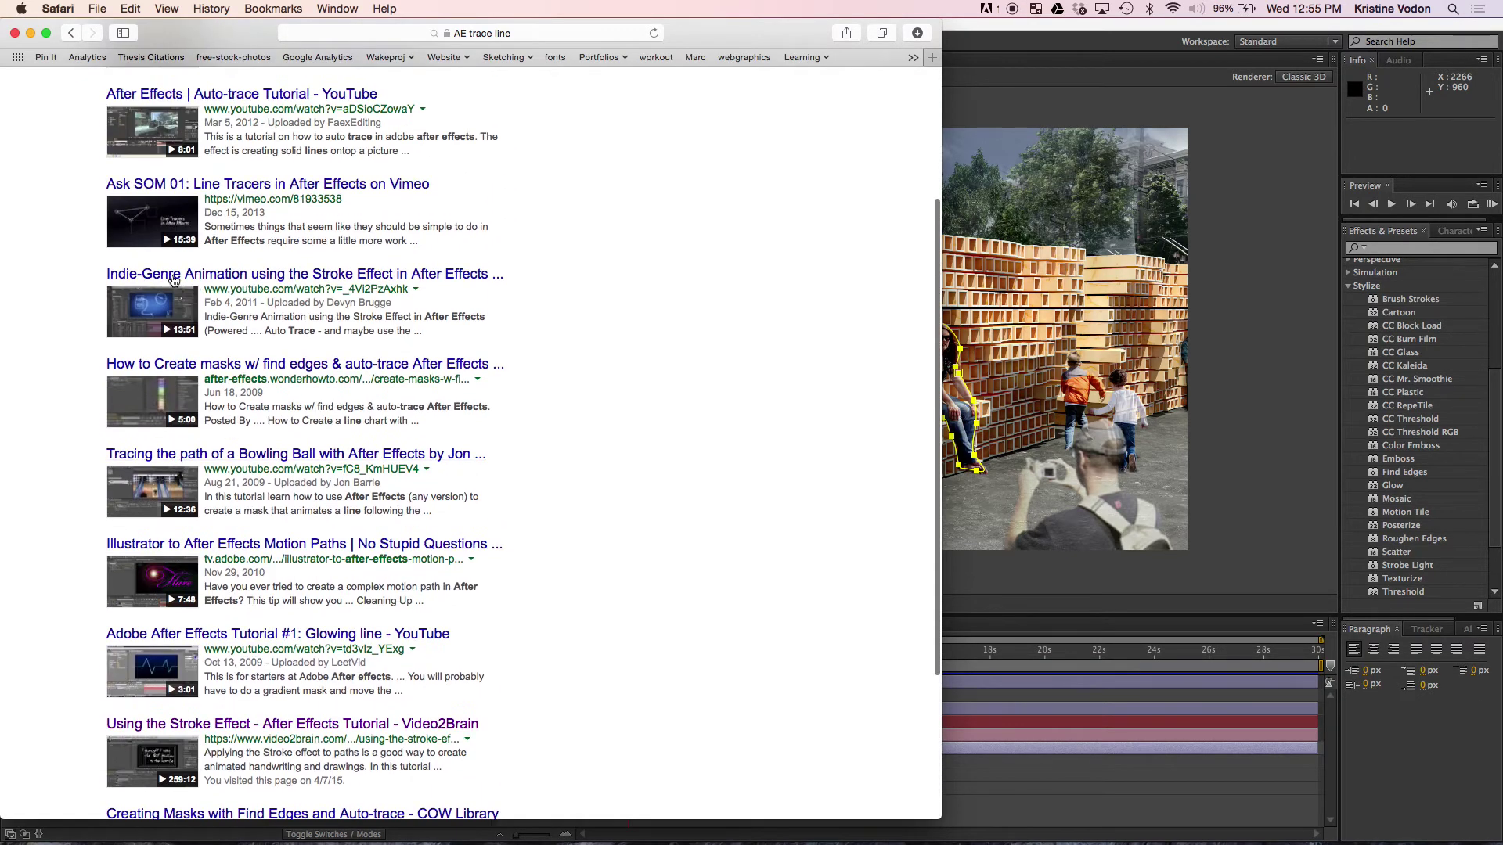
Open the Vimeo video "Ask SOM 01: Line Tracers in After Effects", skim through its timeline, and close the browser window.
{"action": "left_click", "coordinate": [140, 221]}
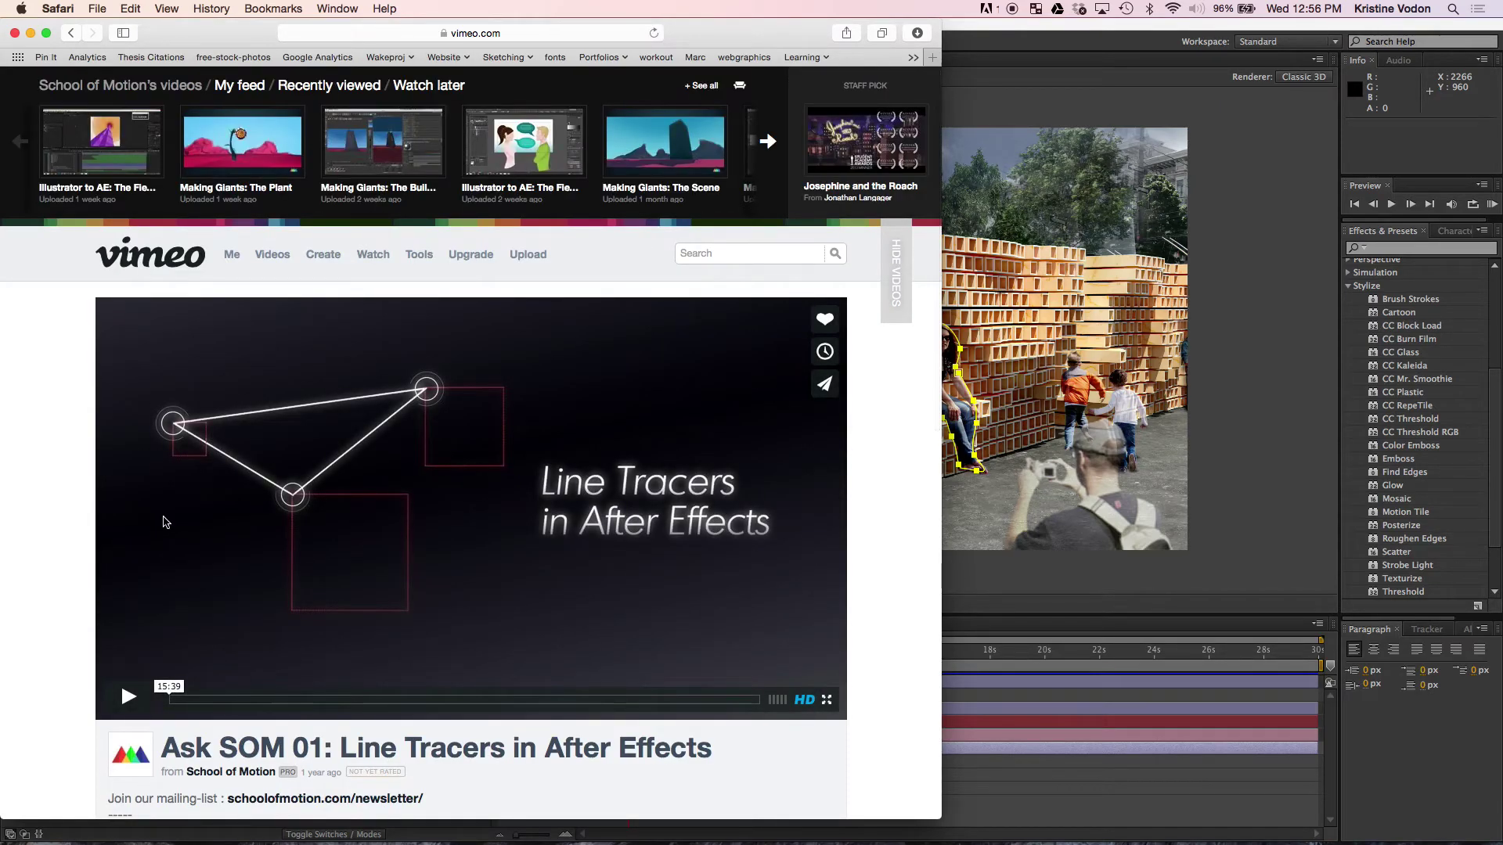
{"action": "left_click", "coordinate": [152, 696]}
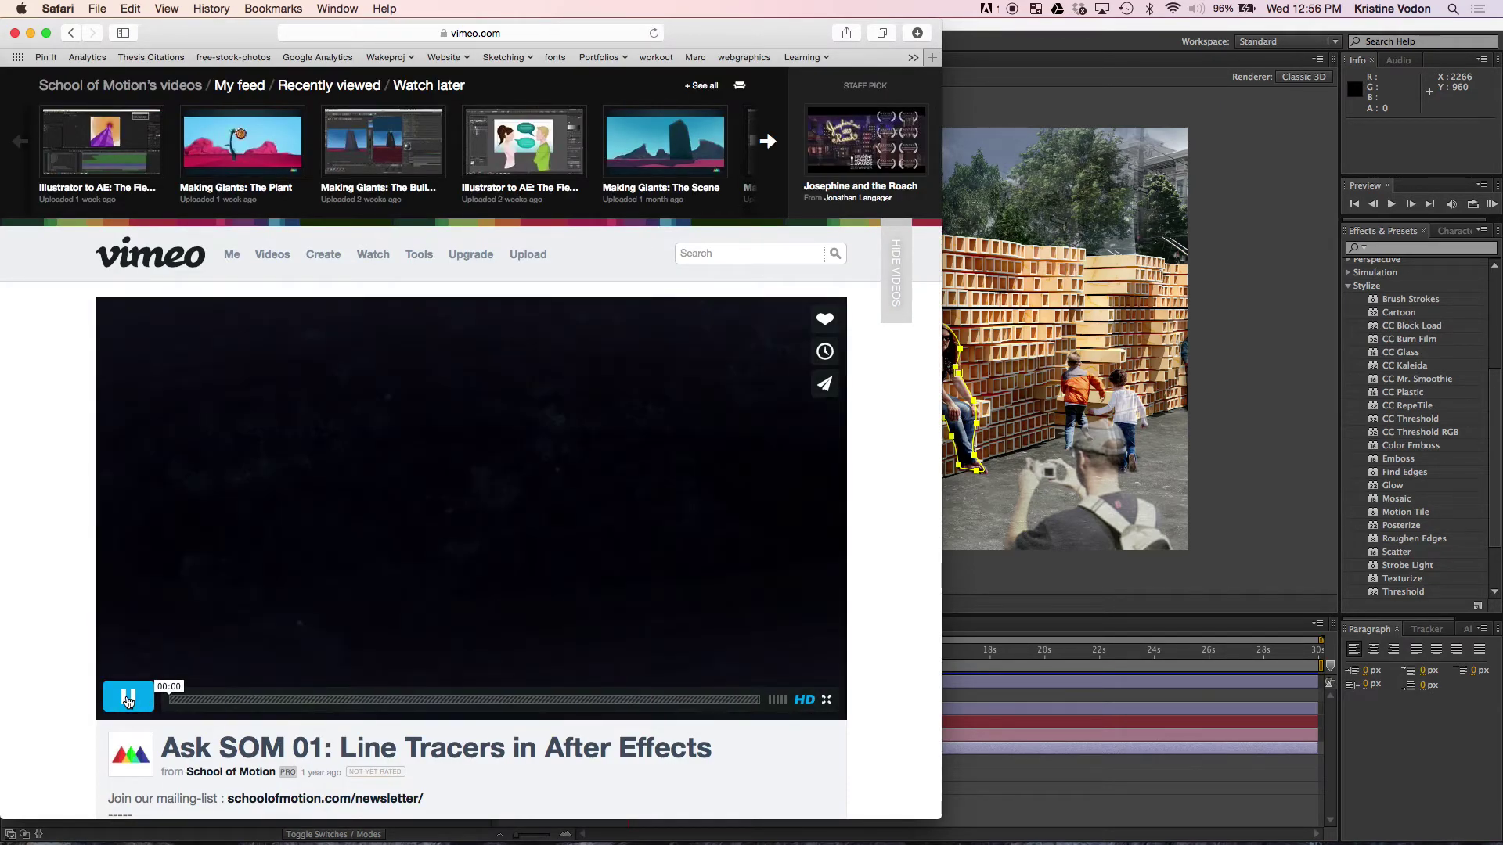
{"action": "left_click", "coordinate": [194, 701]}
{"action": "left_click_drag", "start_coordinate": [195, 707], "coordinate": [365, 710]}
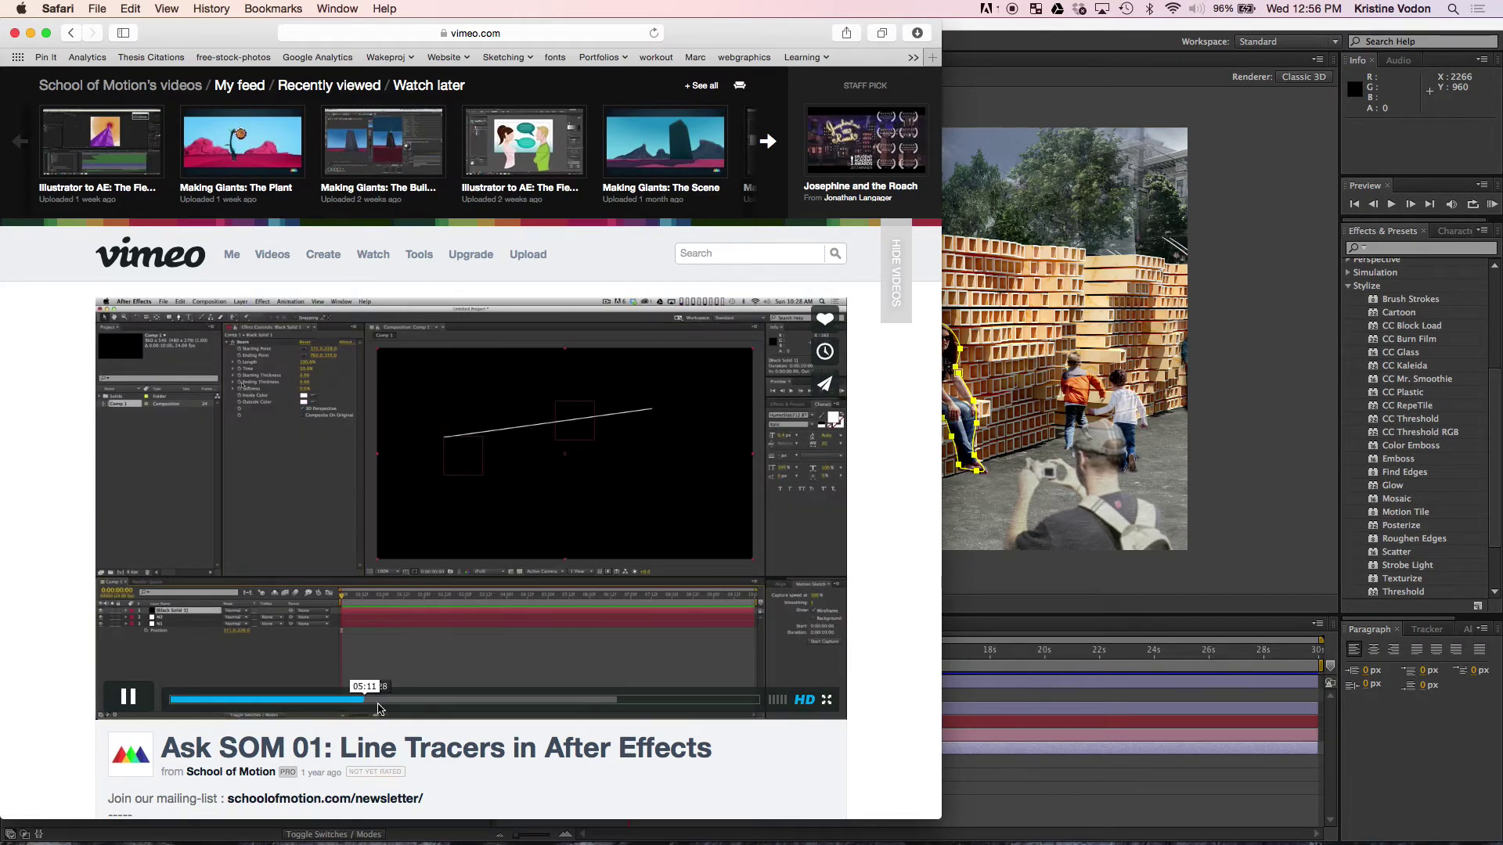
{"action": "left_click", "coordinate": [393, 708]}
{"action": "left_click", "coordinate": [426, 708]}
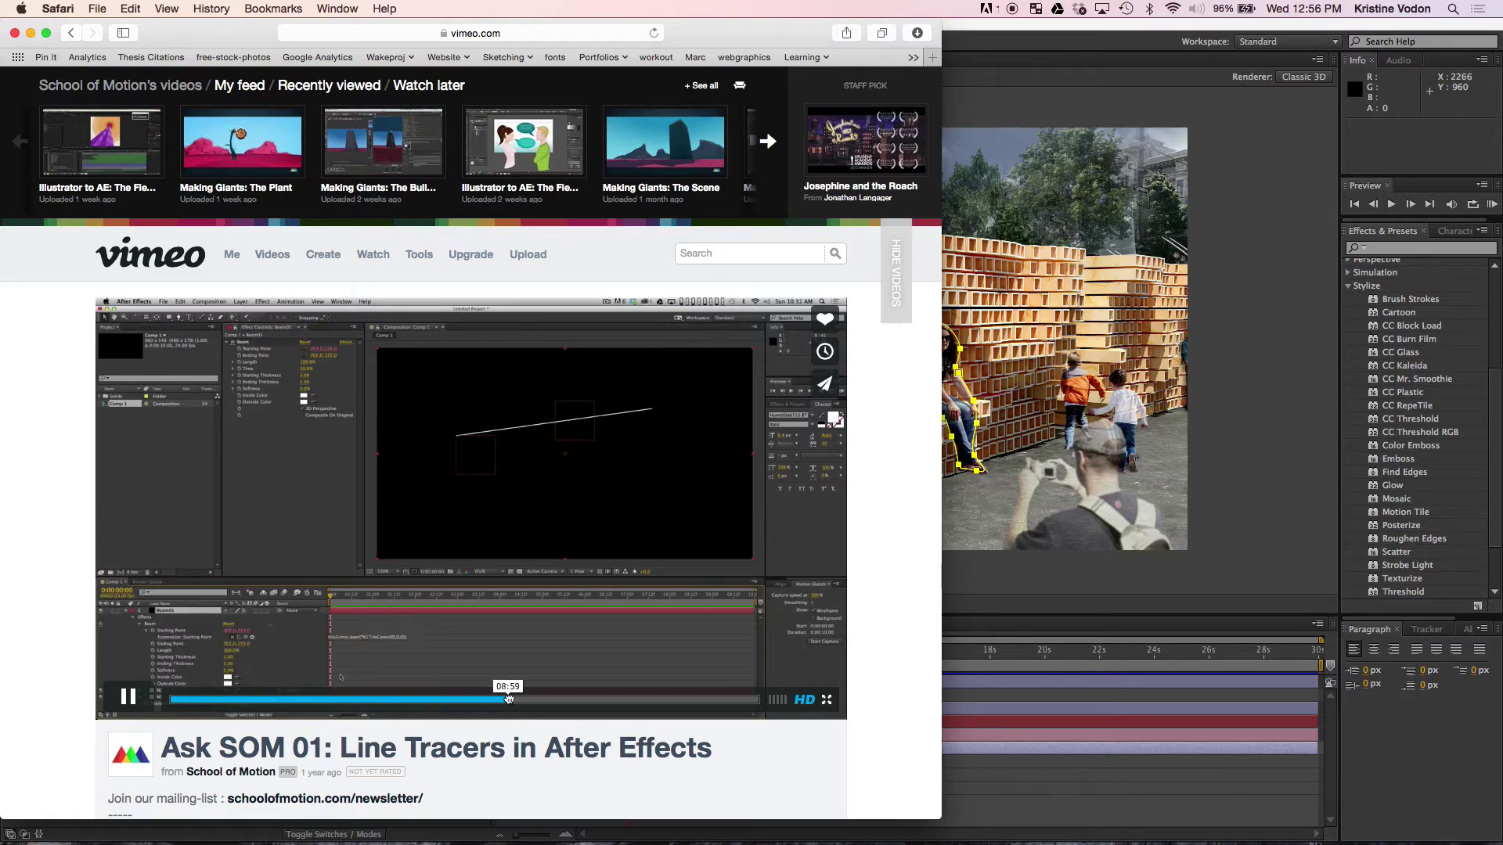
{"action": "left_click", "coordinate": [553, 704]}
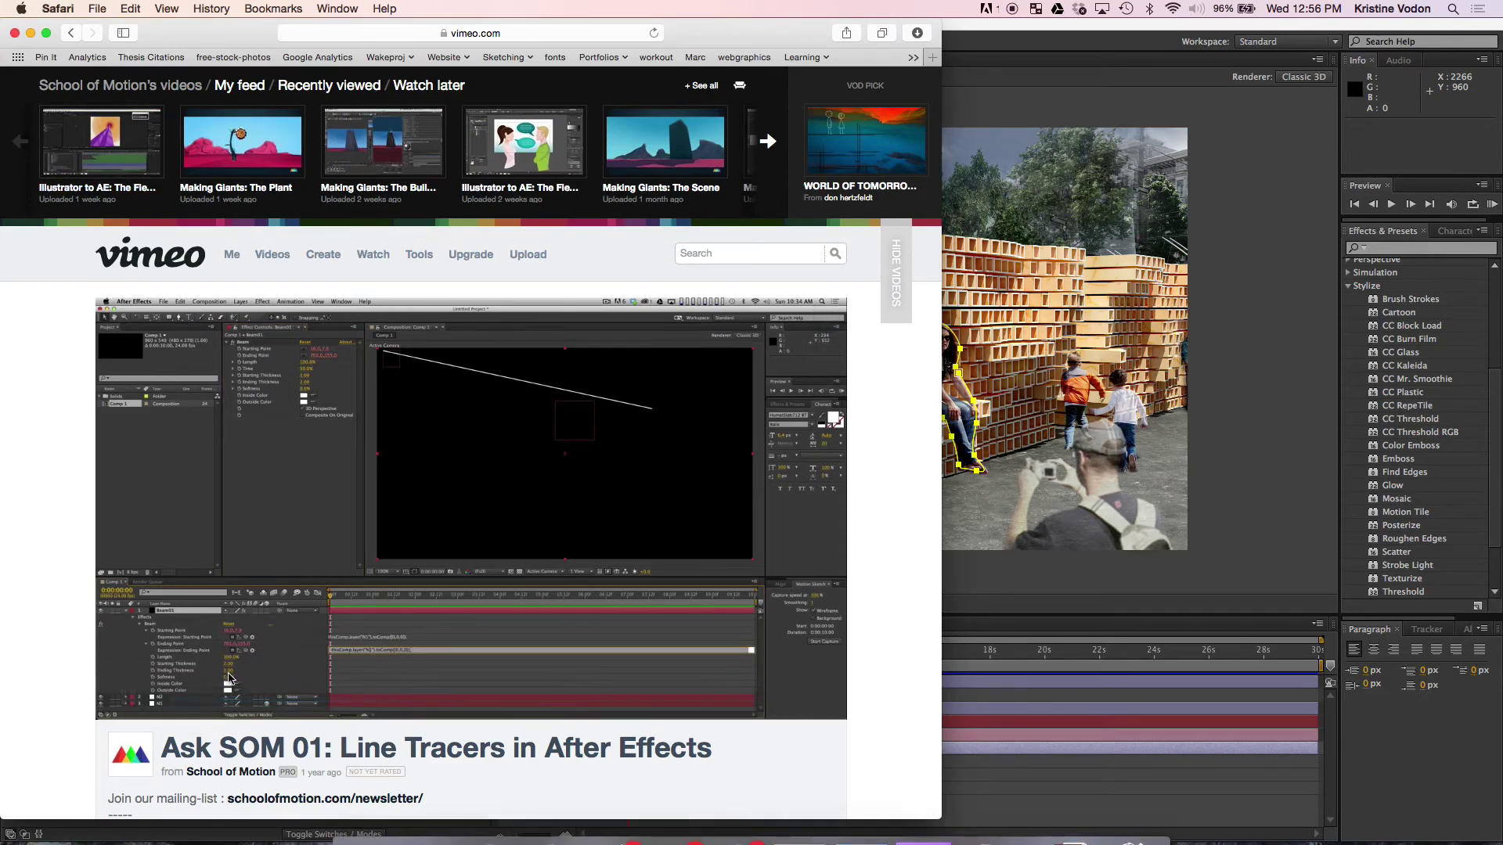
{"action": "left_click", "coordinate": [14, 33]}
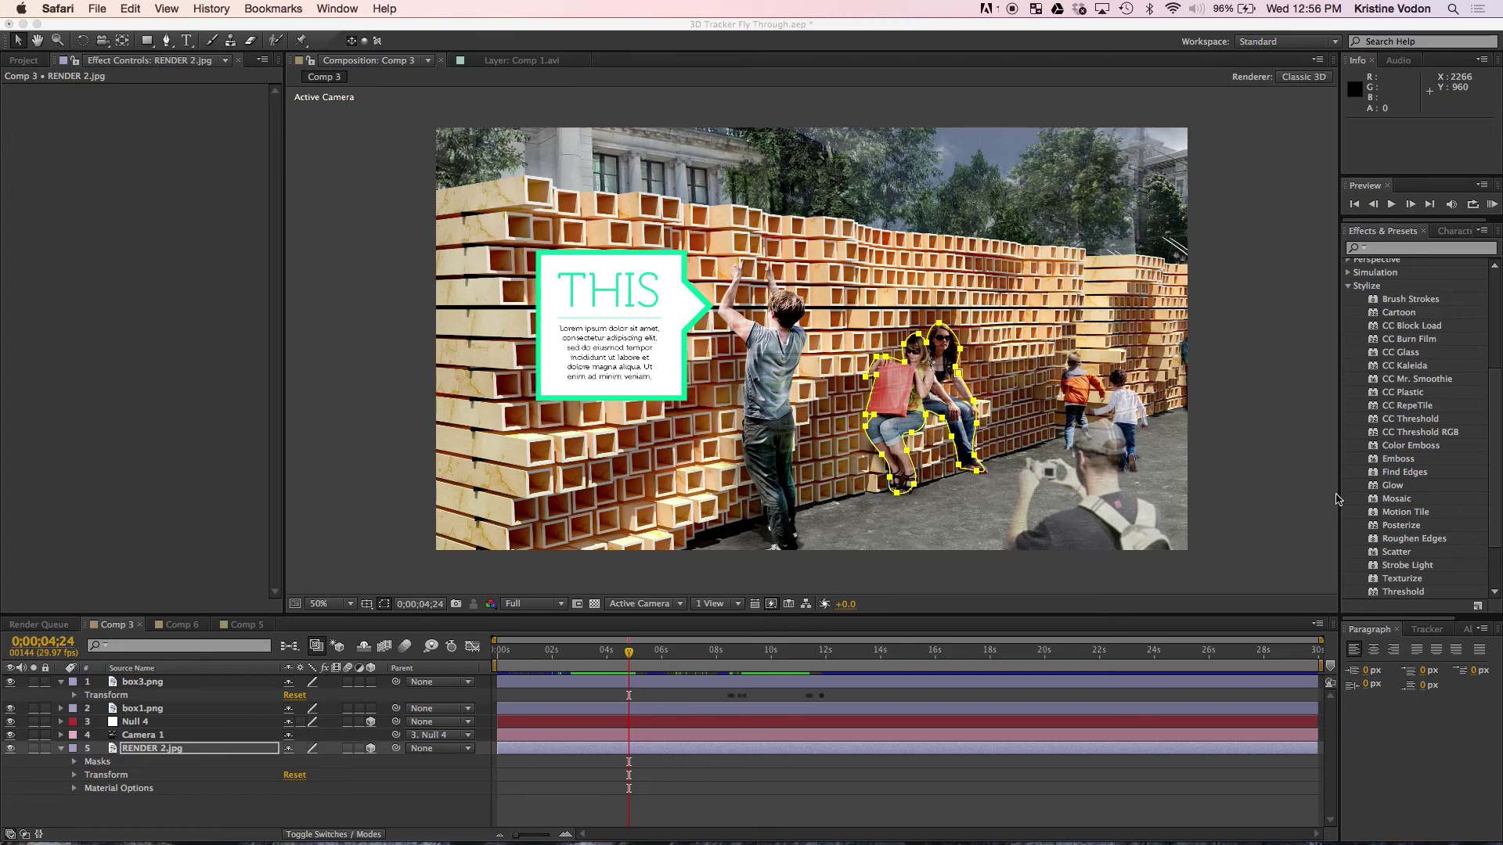
Search the effects and presets for "After", show the overview of open windows, and return to the After Effects project.
{"action": "left_click", "coordinate": [1392, 247]}
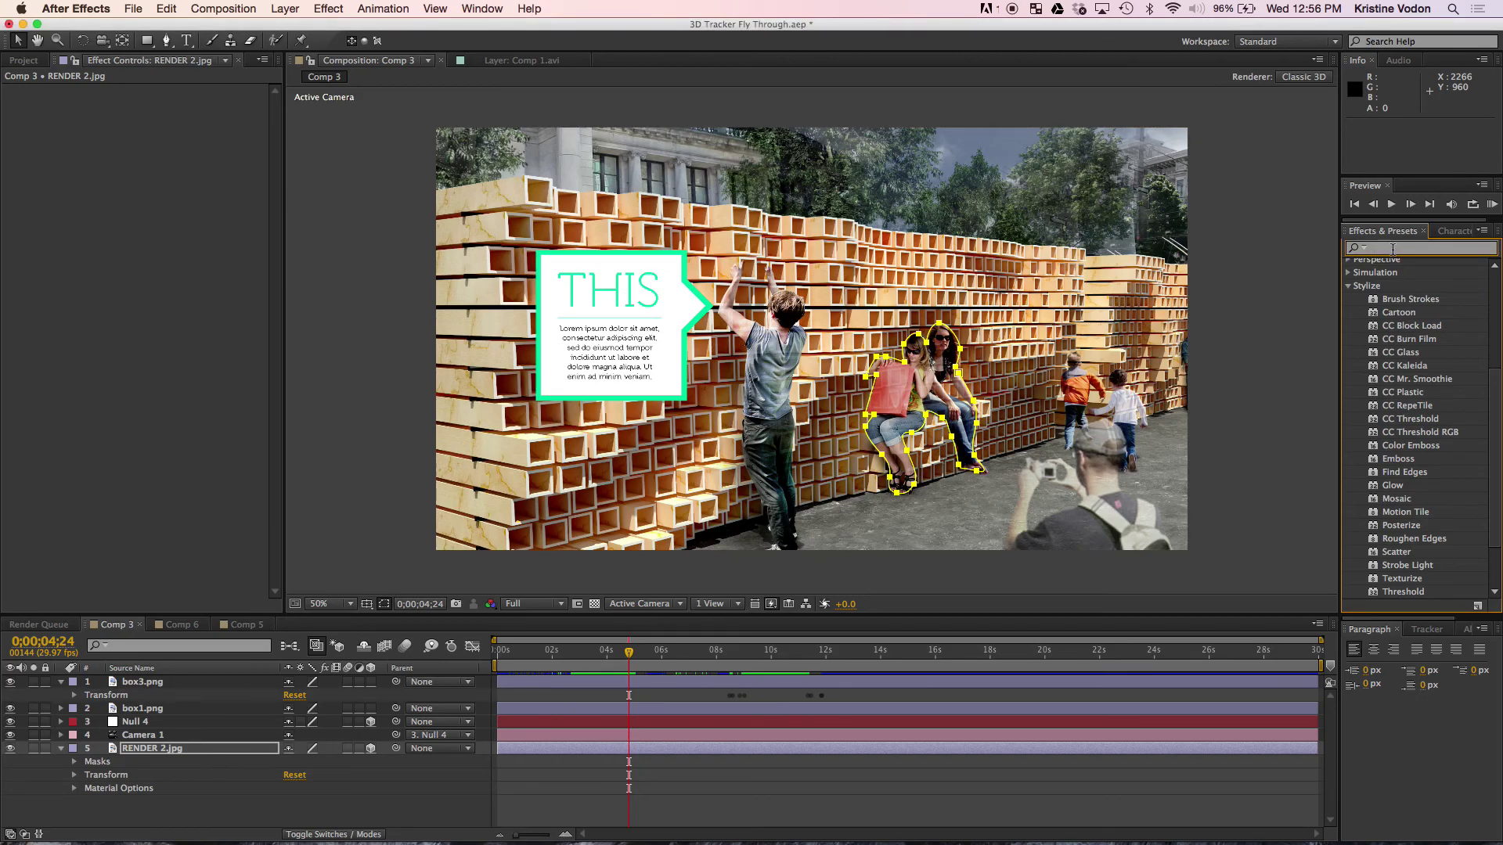
{"action": "type", "text": "After"}
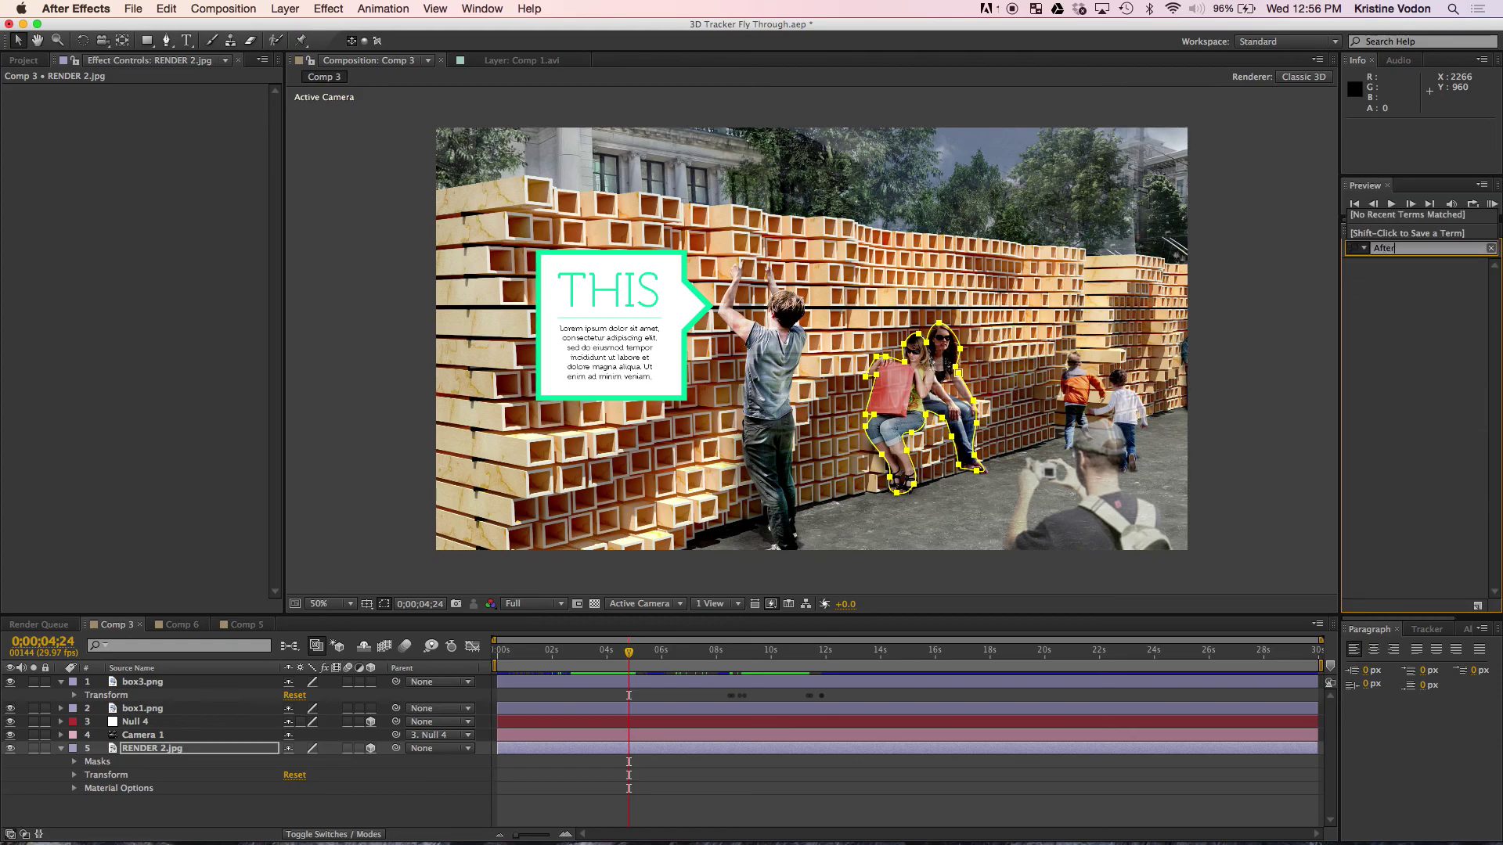
{"action": "key", "text": "ctrl+Up"}
{"action": "left_click", "coordinate": [846, 354]}
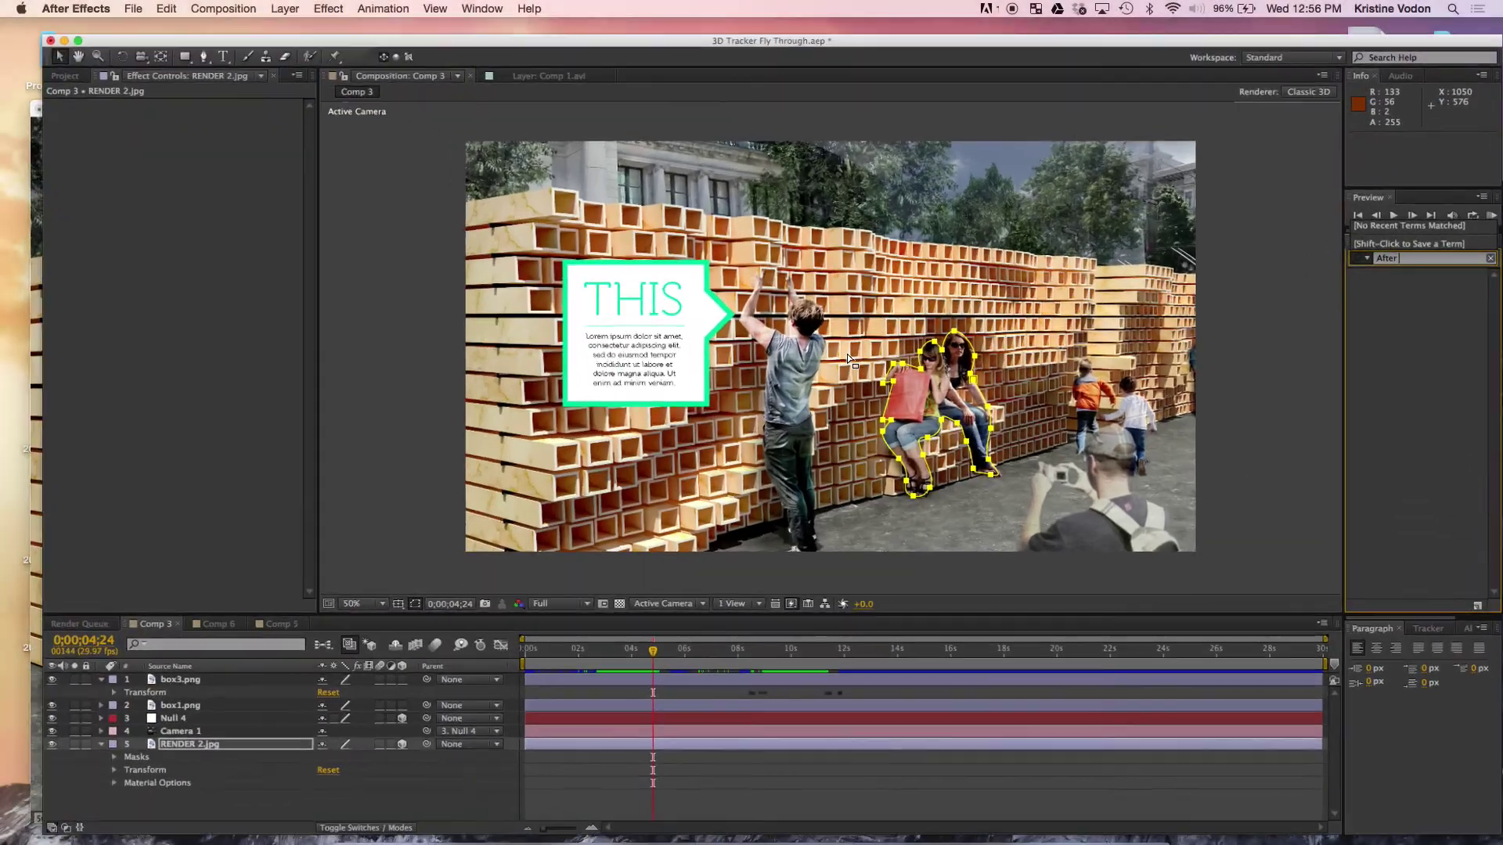